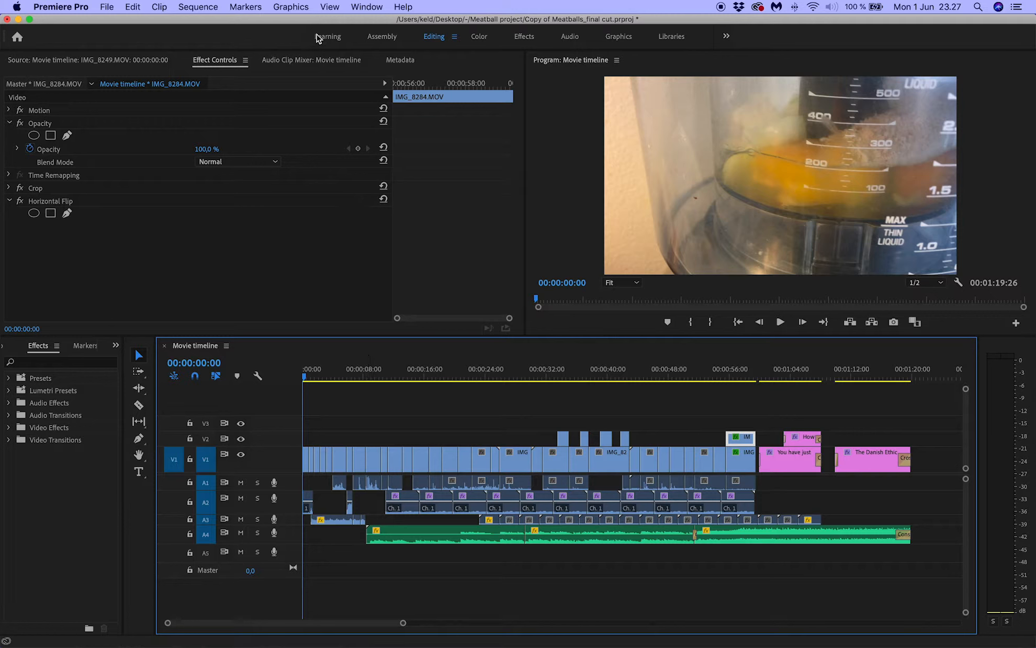
Step: Switch to the Color workspace and check the Lumetri Scopes, returning to the source view of the clip
click(366, 8)
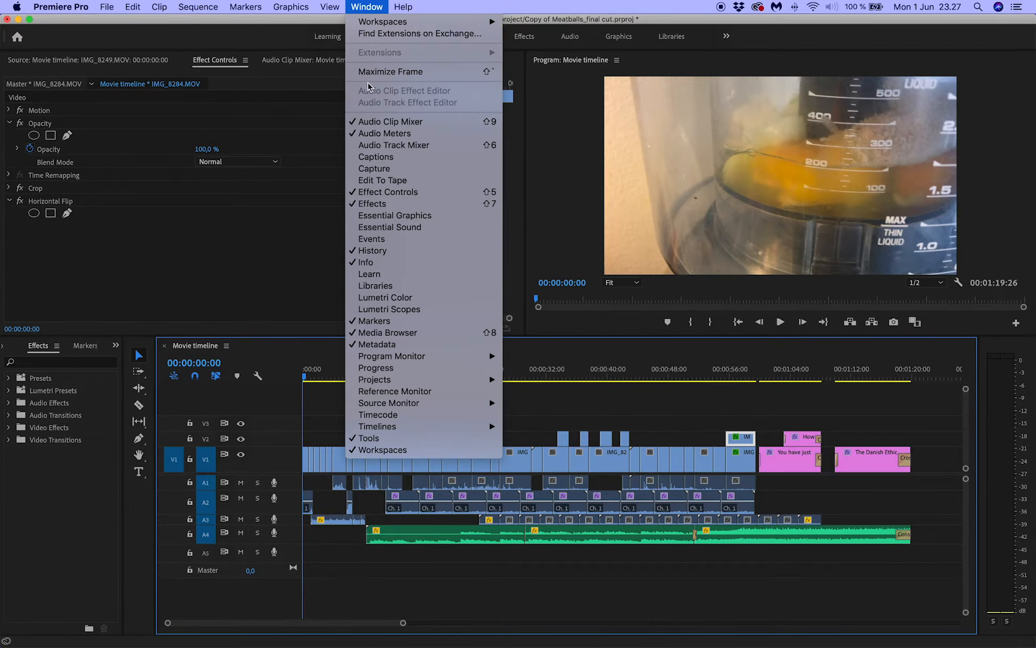
mouse_move(404, 22)
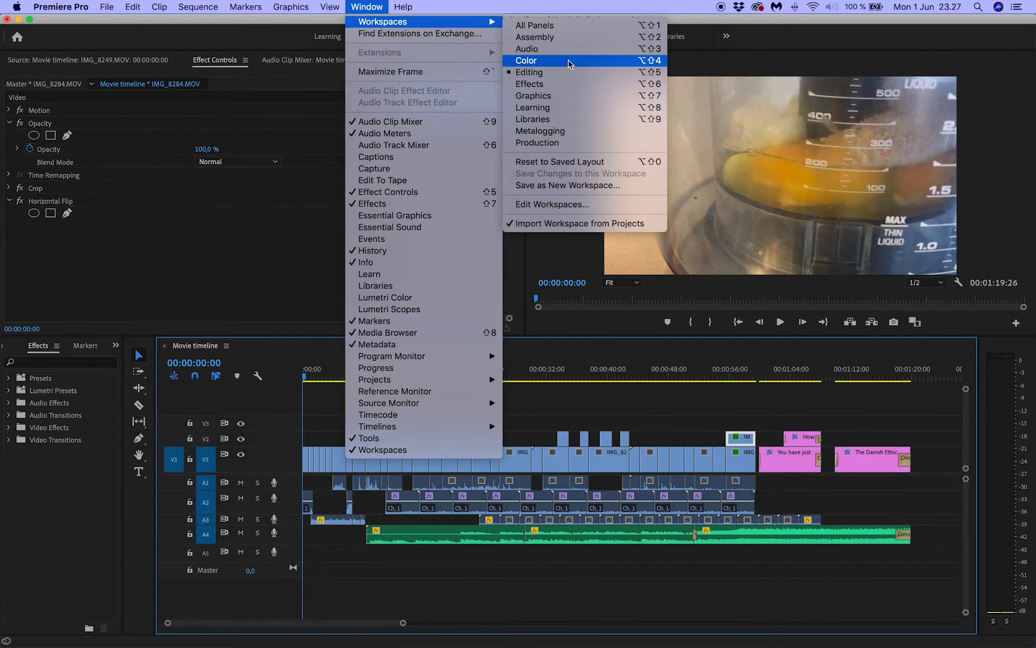
click(570, 63)
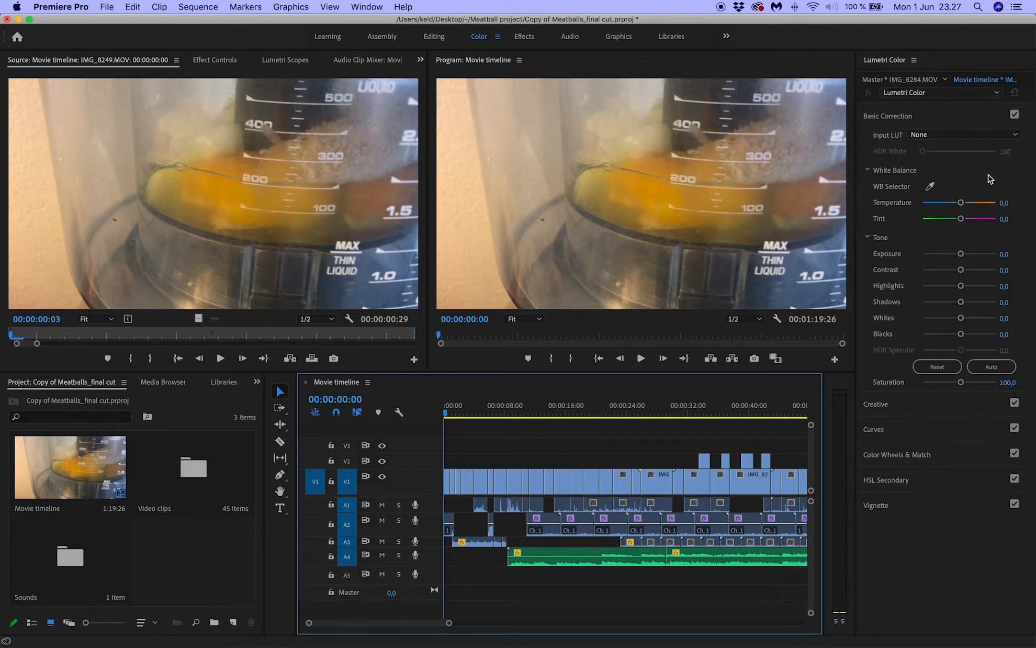
click(285, 61)
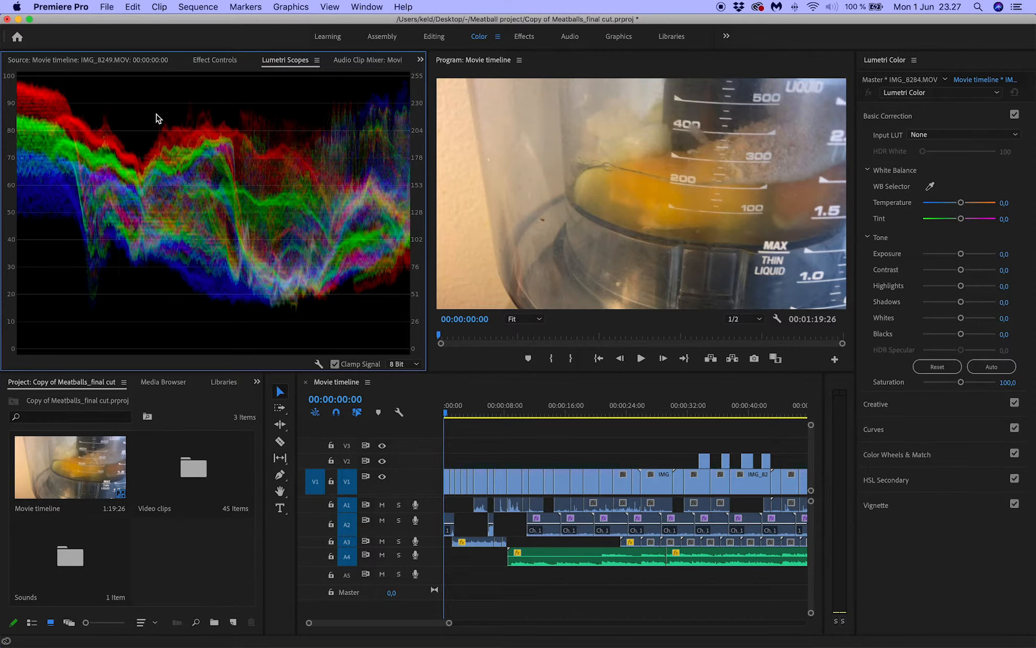
click(78, 60)
Step: Select the first clip on V1 and review its Lumetri Color sections, including the Basic Correction settings
click(448, 481)
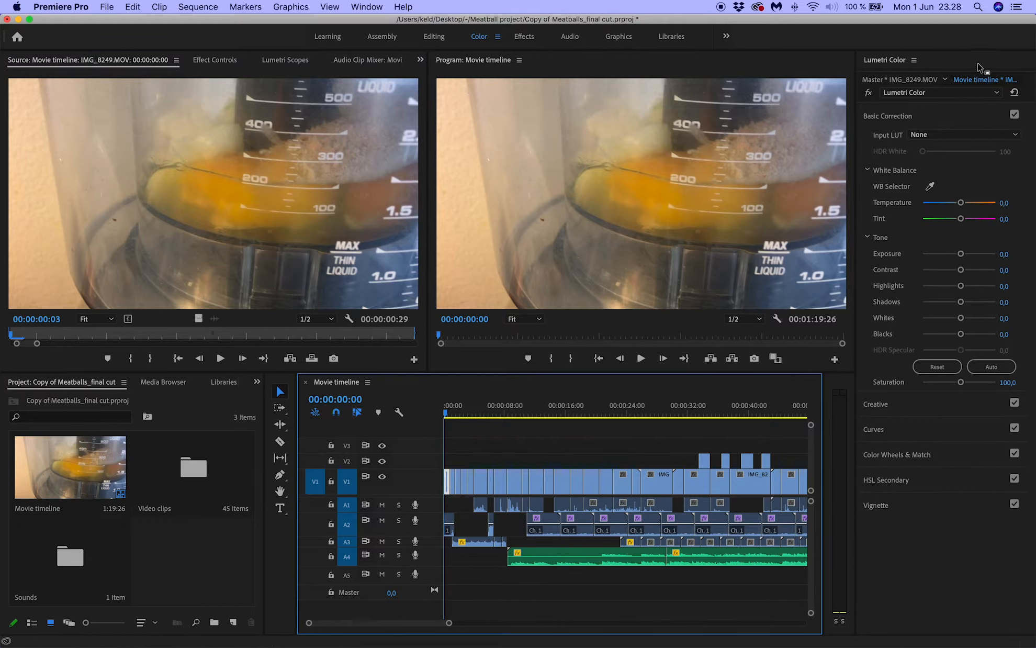
click(893, 117)
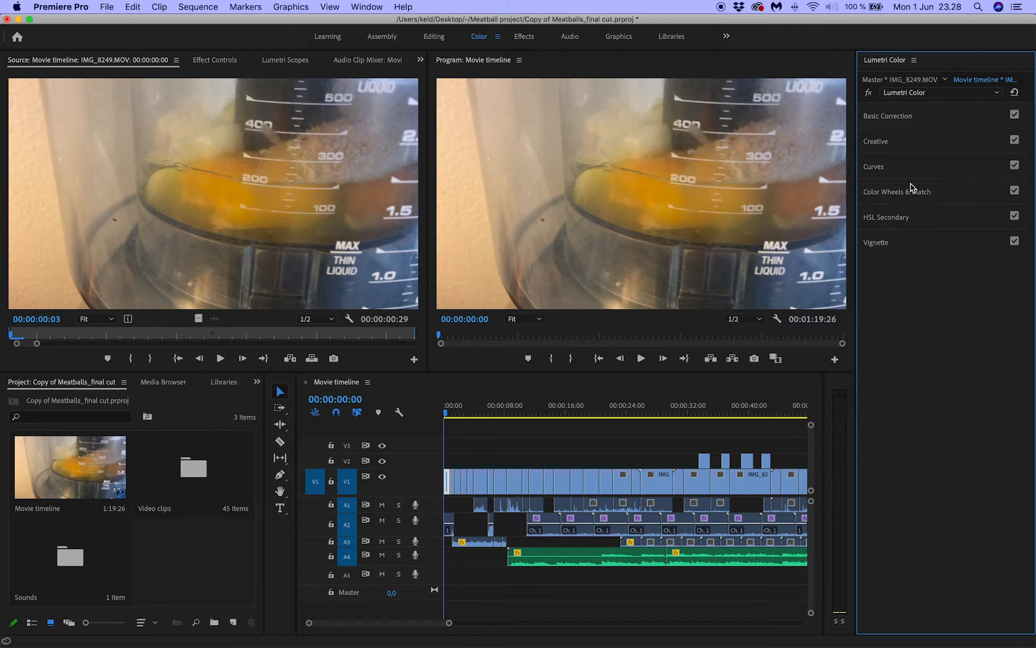
click(892, 118)
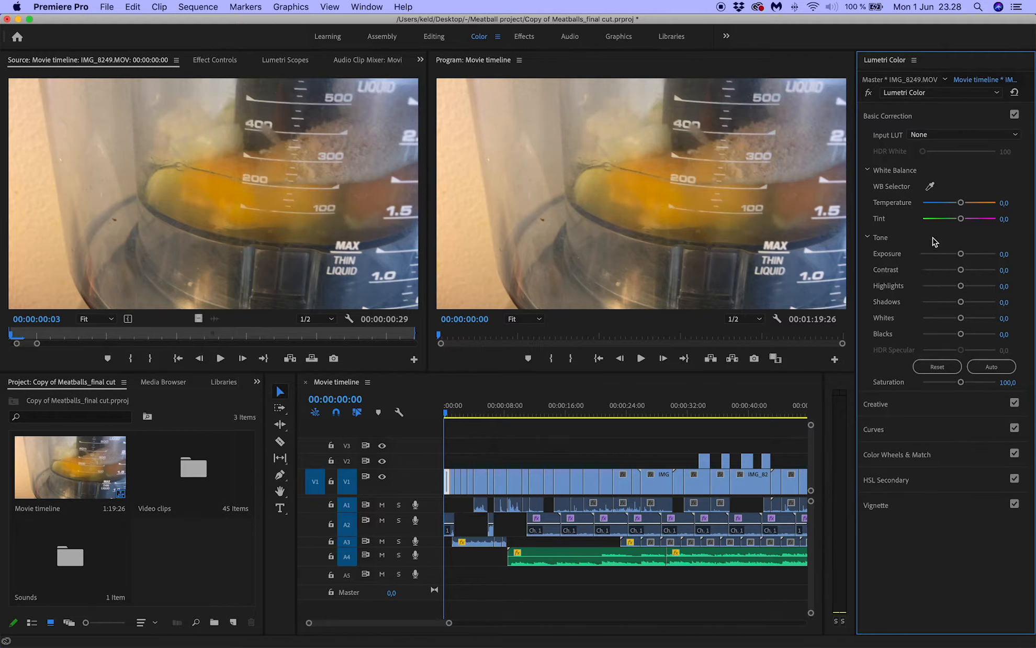
click(888, 117)
Step: Try the SL BLUE ICE and SL MATRIX BLUE creative looks on the first clip, undoing each one
click(877, 143)
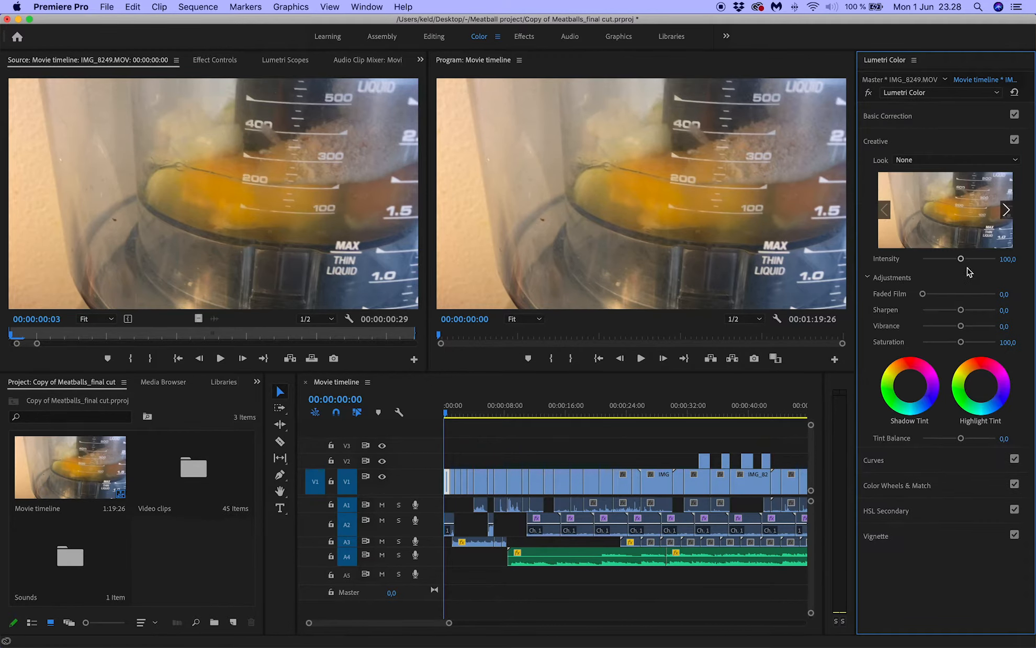
click(940, 161)
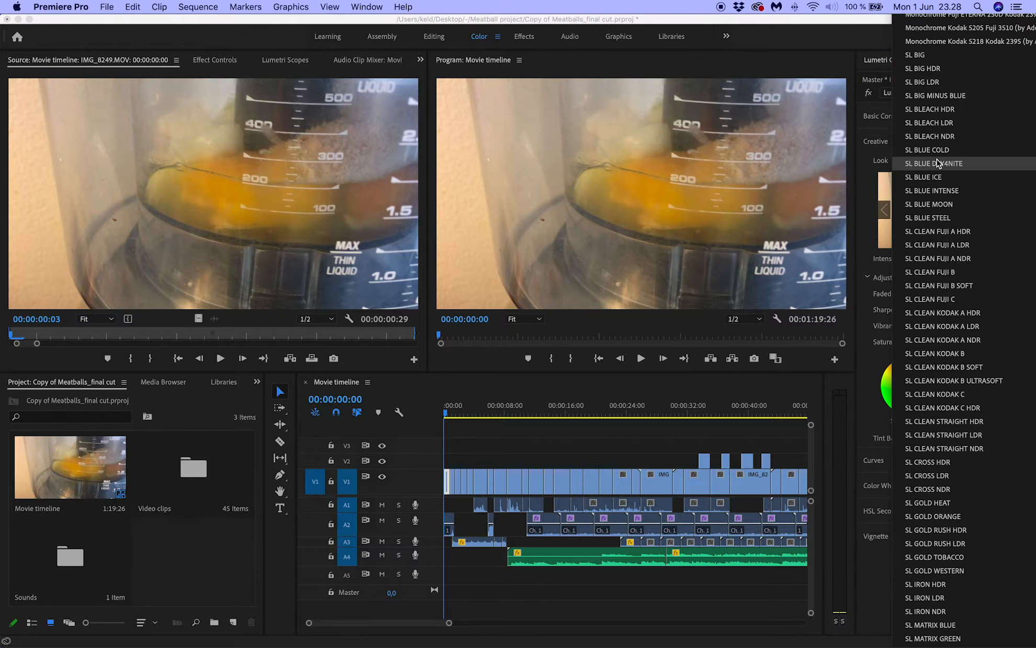
click(935, 178)
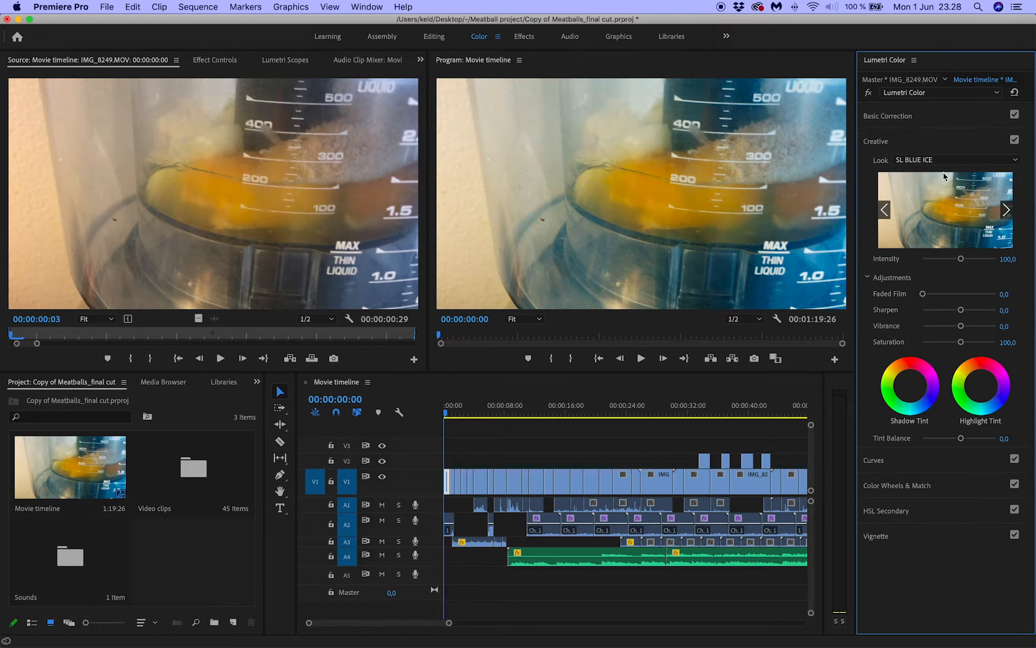
click(931, 161)
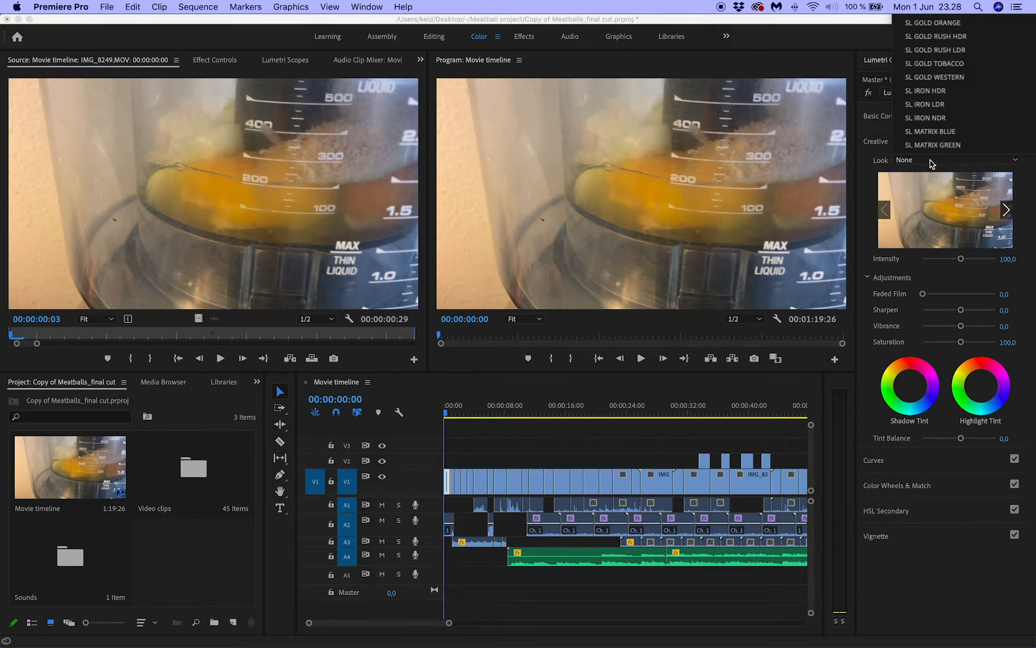
click(932, 132)
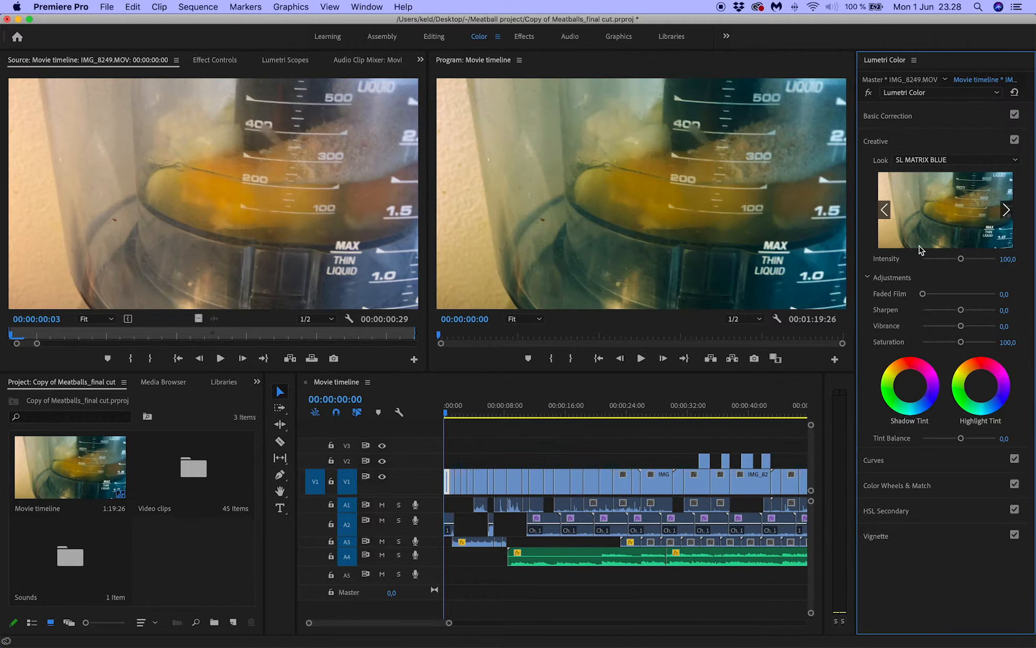
key(super+z)
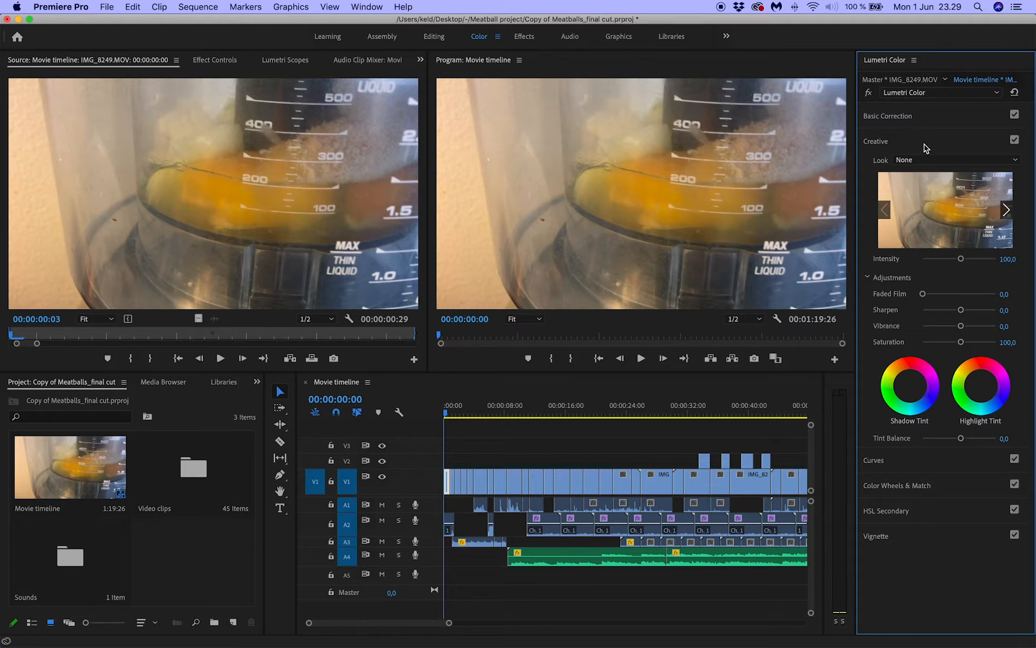
click(876, 142)
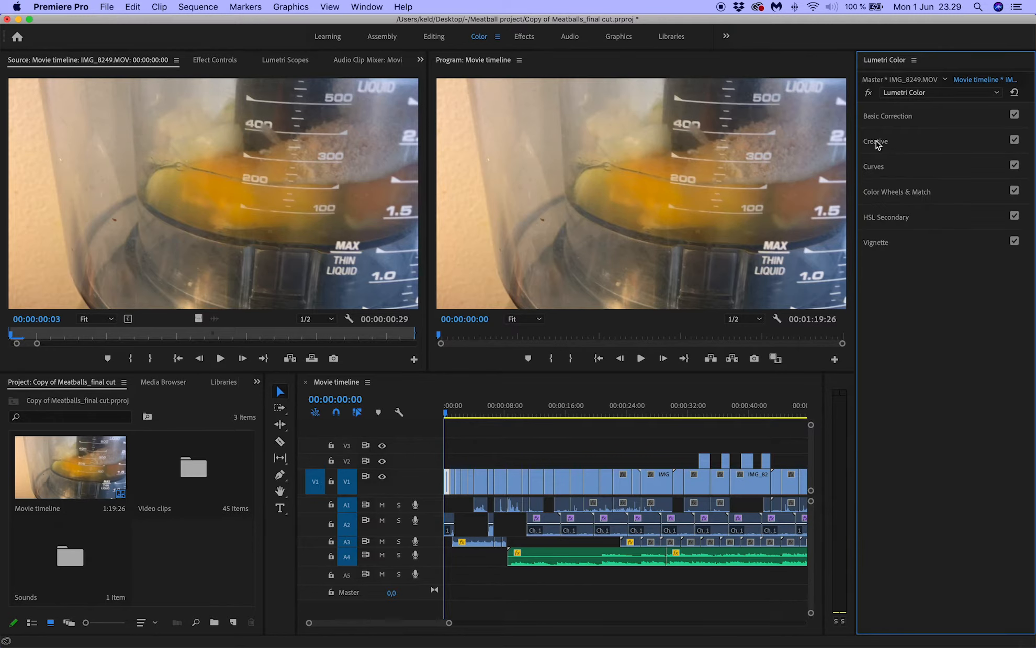
Step: Try steeply raising the red channel in the RGB Curves of the first clip, and reset that curve
click(880, 168)
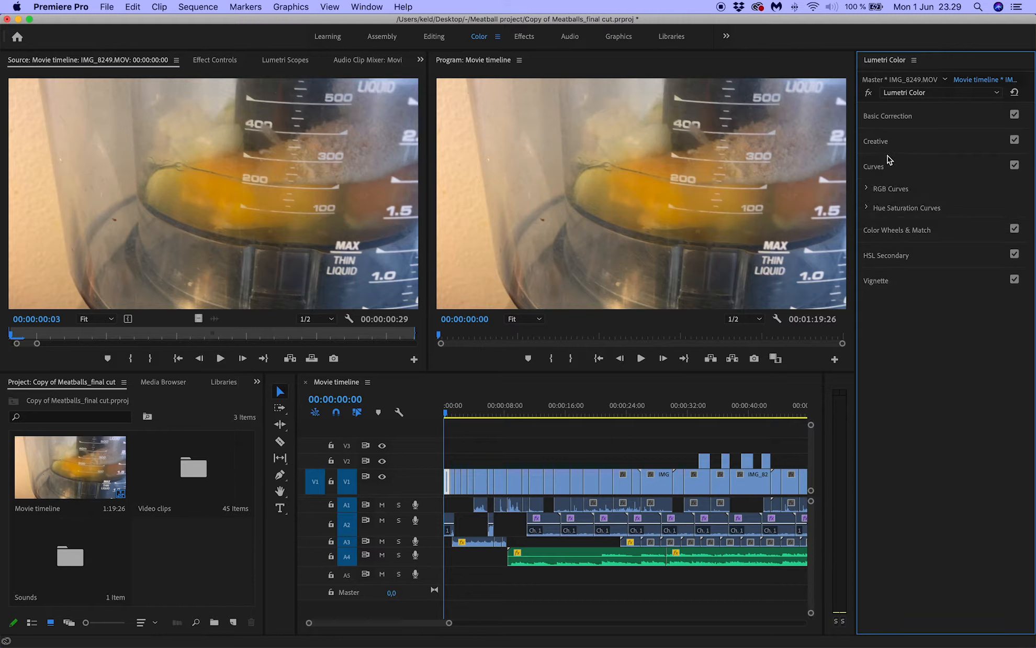
click(869, 193)
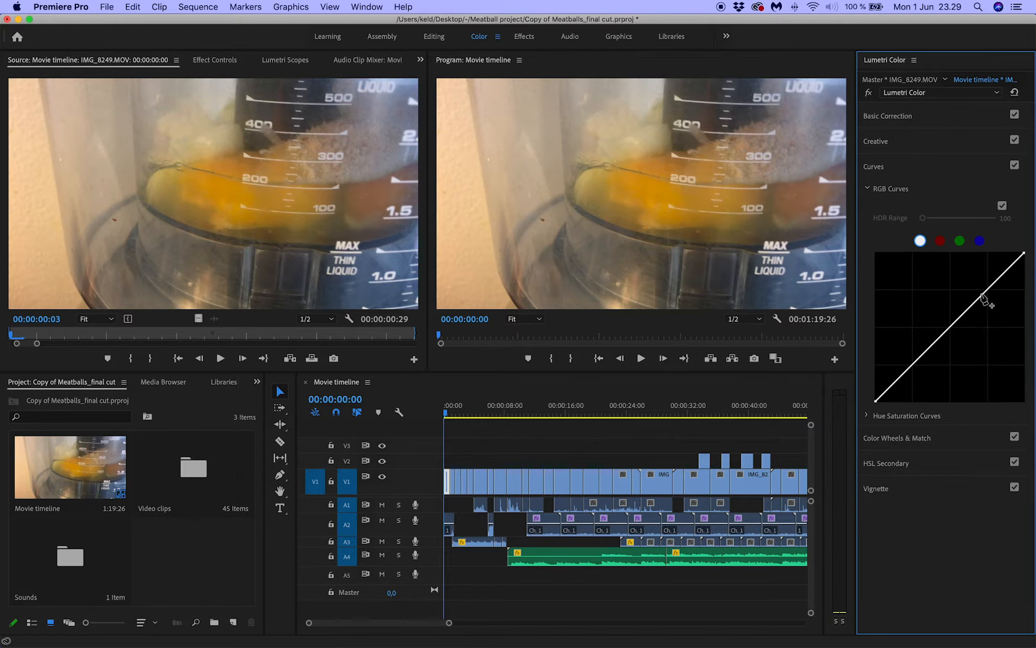
click(940, 242)
drag(962, 314, 924, 253)
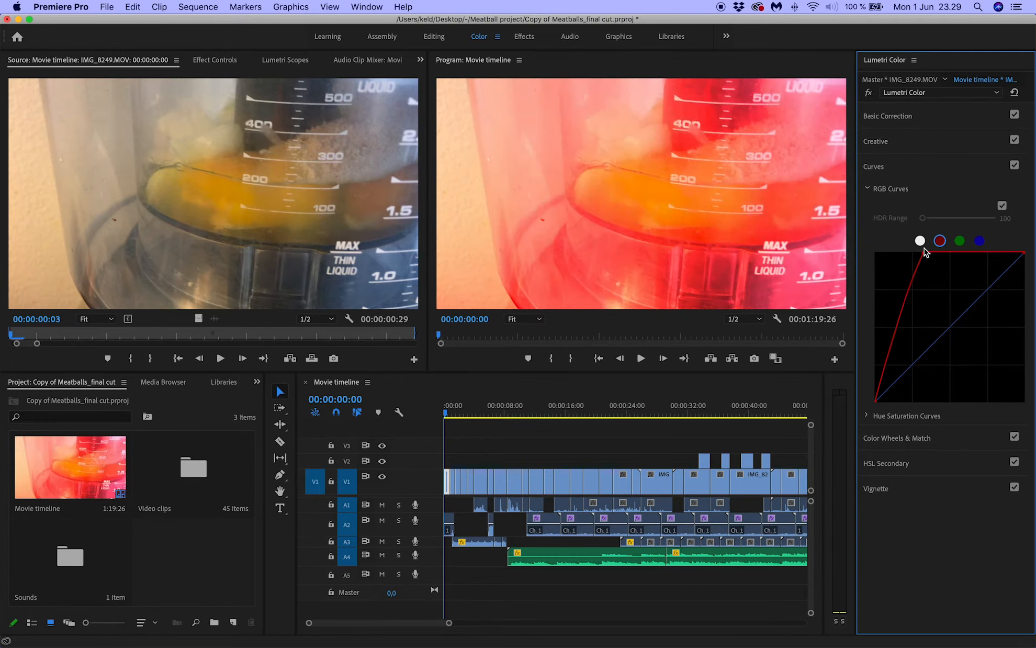
double_click(929, 346)
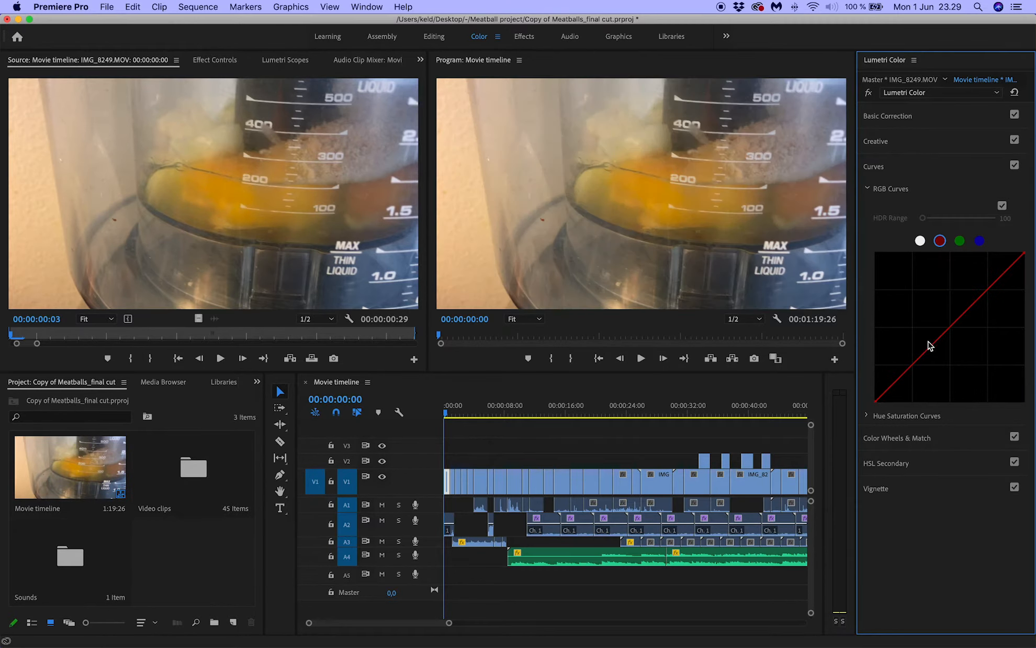
click(883, 191)
Step: Try sampling white balance from the bluish part of the blender jug and from the yellow egg, undoing each sample
click(882, 116)
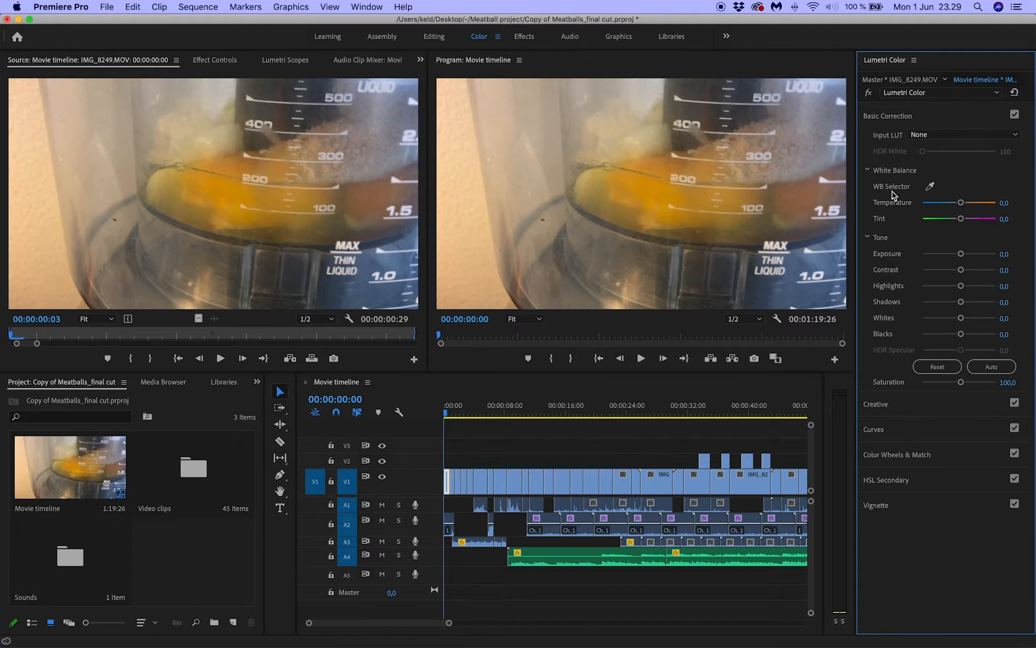
click(930, 188)
click(808, 251)
key(super+z)
click(930, 186)
click(664, 197)
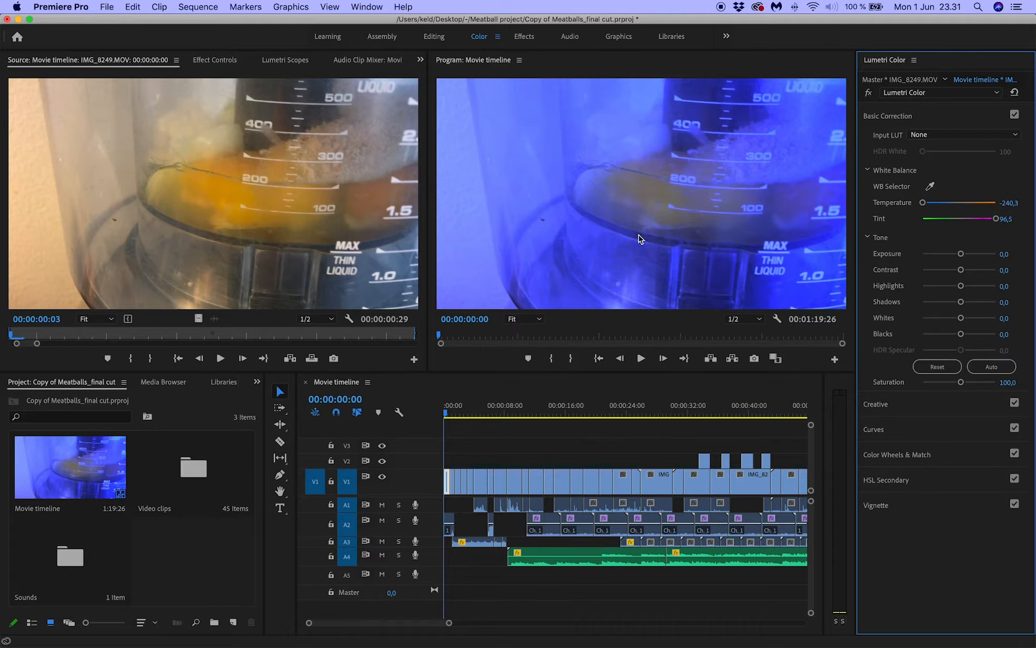
key(super+z)
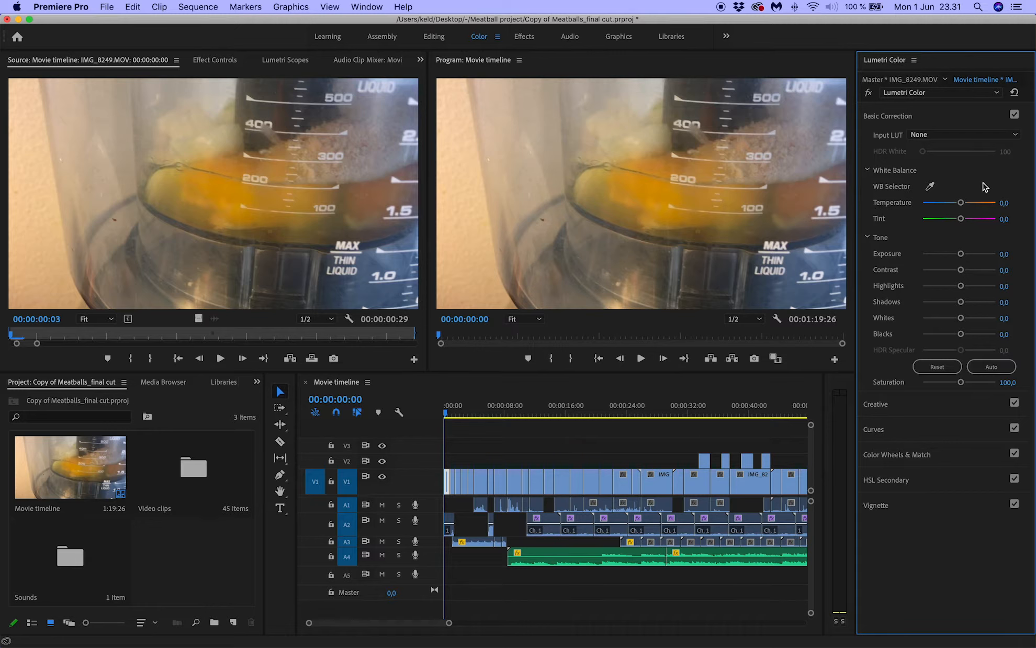
Step: Try sampling white balance from the pale wall beside the blender jug, and undo the correction
click(930, 188)
click(471, 231)
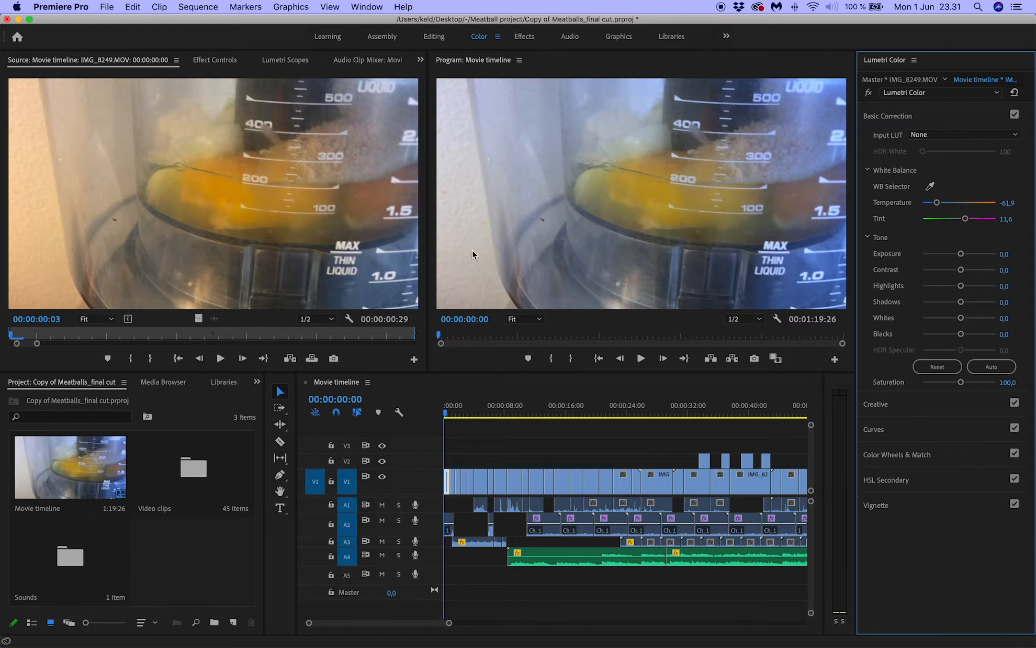
key(super+z)
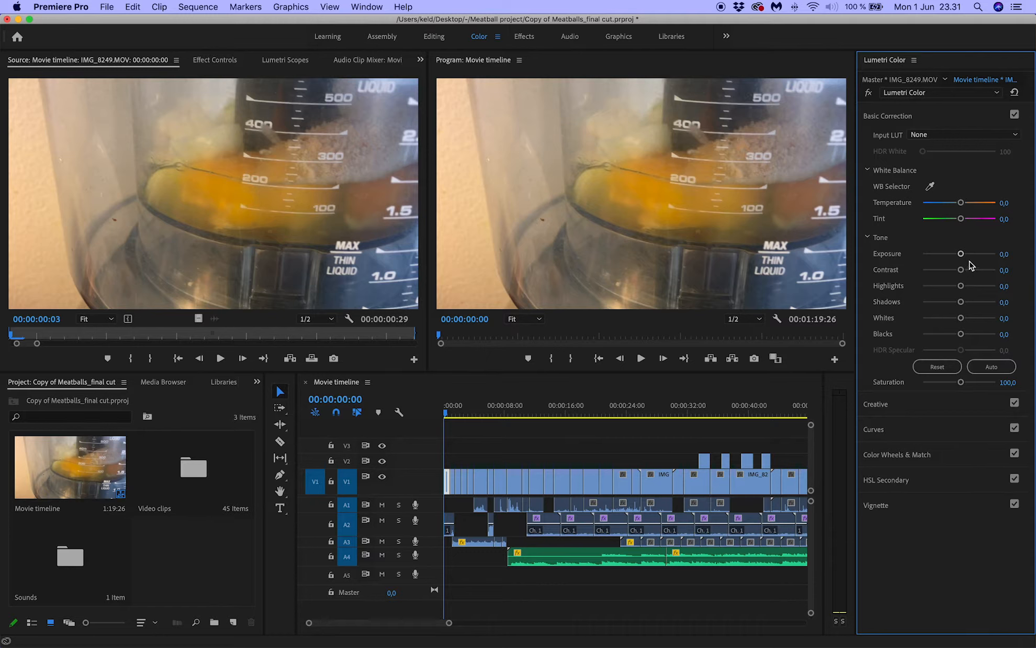
Step: Try Exposure values of 1.6 and 0.4 on the first clip, and reset Exposure to 0
drag(963, 254, 971, 255)
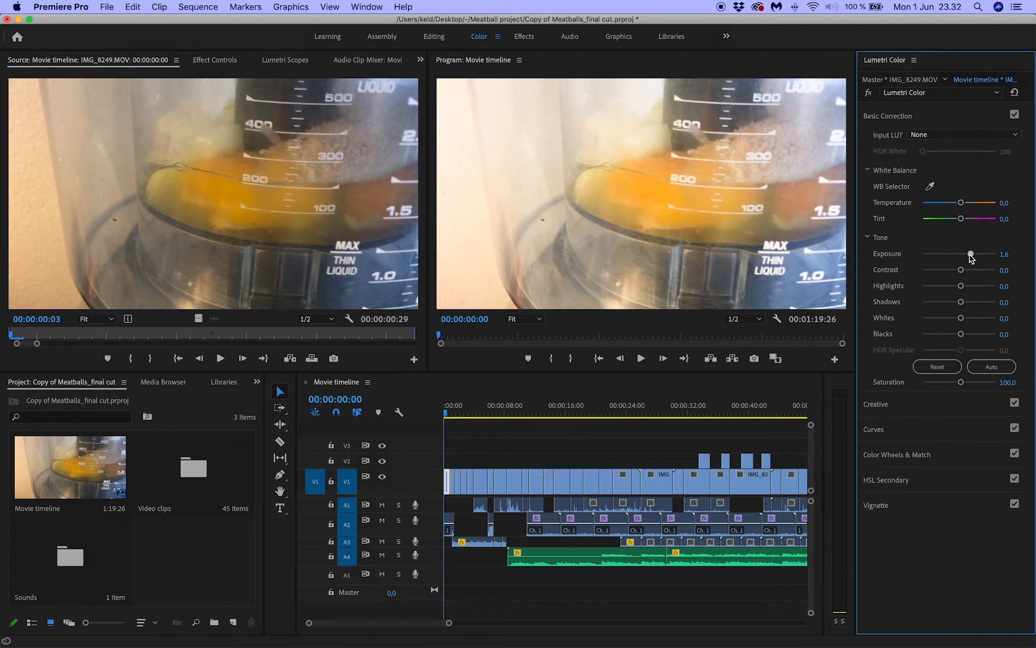
mouse_move(972, 255)
mouse_down()
mouse_move(983, 256)
mouse_move(962, 257)
mouse_move(987, 258)
mouse_move(928, 259)
mouse_move(964, 260)
mouse_up()
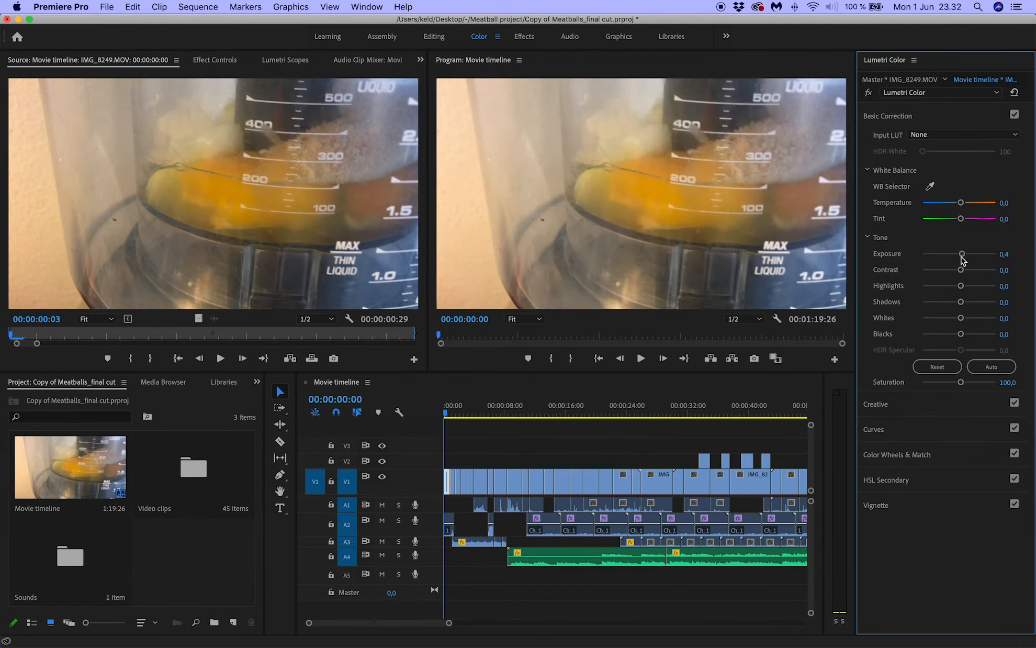
double_click(962, 255)
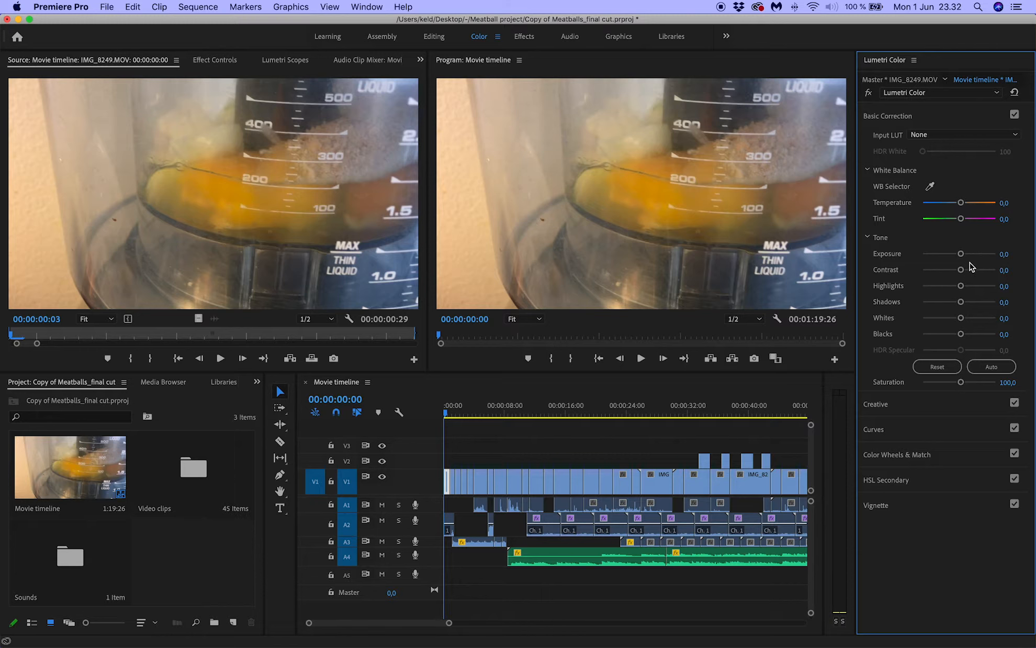
Step: Try Contrast at 100 and adjustments to Shadows on the first clip, restoring both and closing Basic Correction
drag(961, 270, 1010, 276)
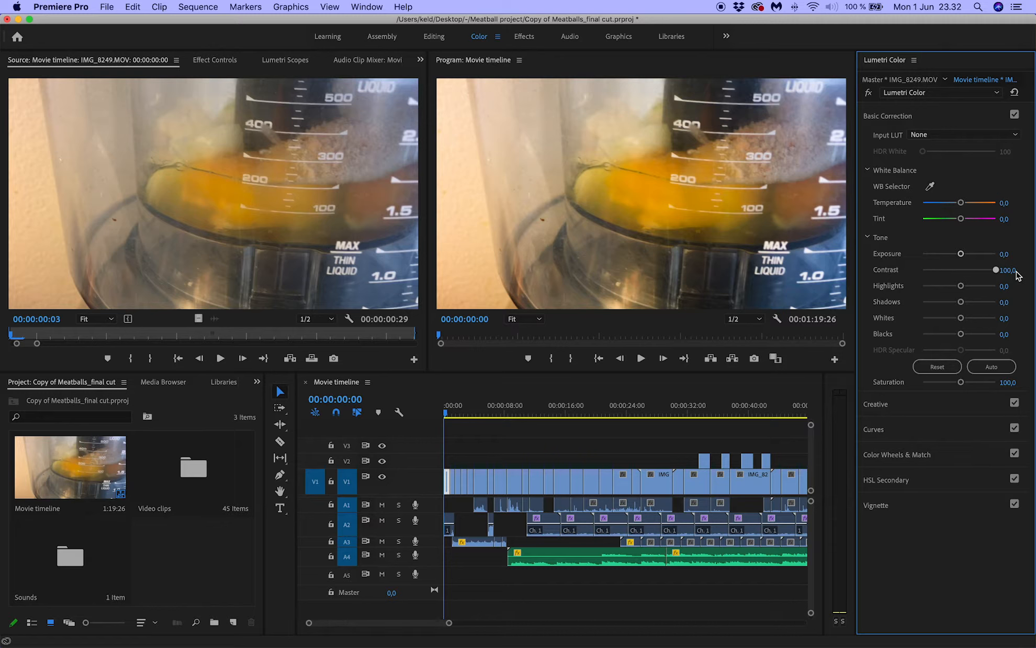
drag(996, 270, 961, 280)
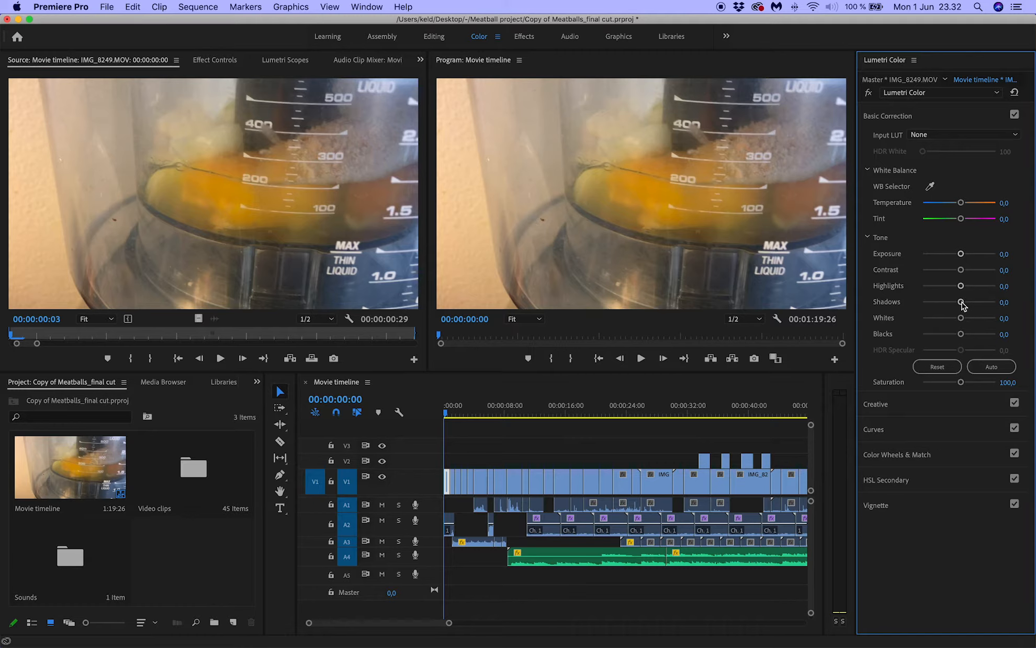
mouse_move(961, 302)
mouse_down()
mouse_move(910, 314)
mouse_move(991, 314)
mouse_move(954, 316)
mouse_move(963, 317)
mouse_up()
key(super+z)
mouse_move(962, 306)
mouse_down()
mouse_move(973, 307)
mouse_move(910, 309)
mouse_move(970, 308)
mouse_move(962, 314)
mouse_up()
click(889, 119)
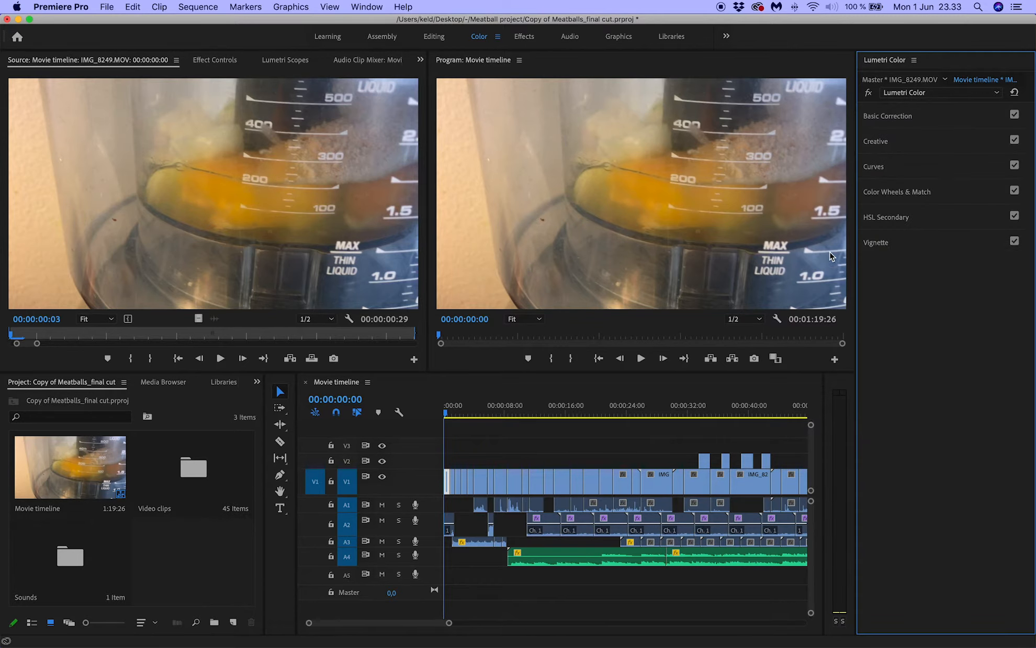
Step: Scrub through the opening clips of the timeline to compare their colours, finishing at 00:00:04:21
click(466, 413)
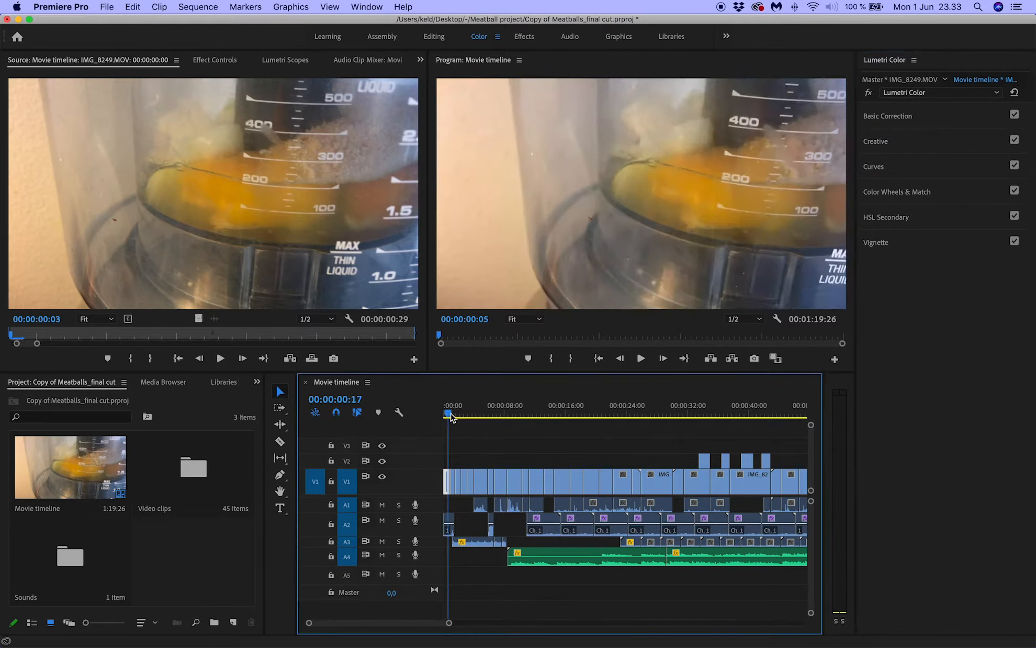
mouse_move(469, 419)
mouse_down()
mouse_move(484, 418)
mouse_move(456, 418)
mouse_up()
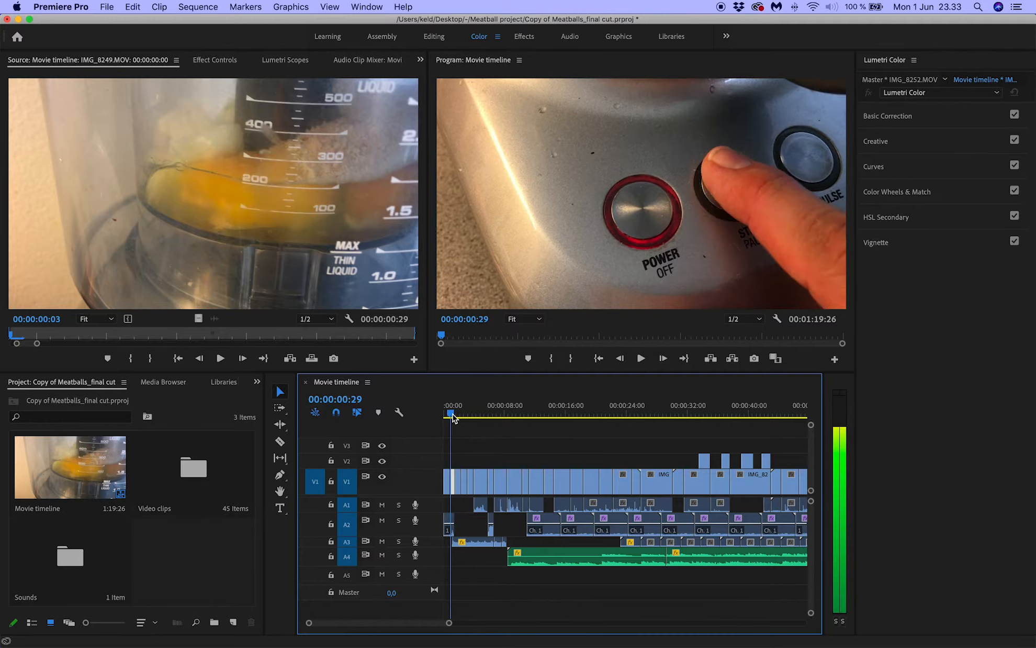
mouse_move(456, 418)
mouse_down()
mouse_move(446, 417)
mouse_move(455, 416)
mouse_up()
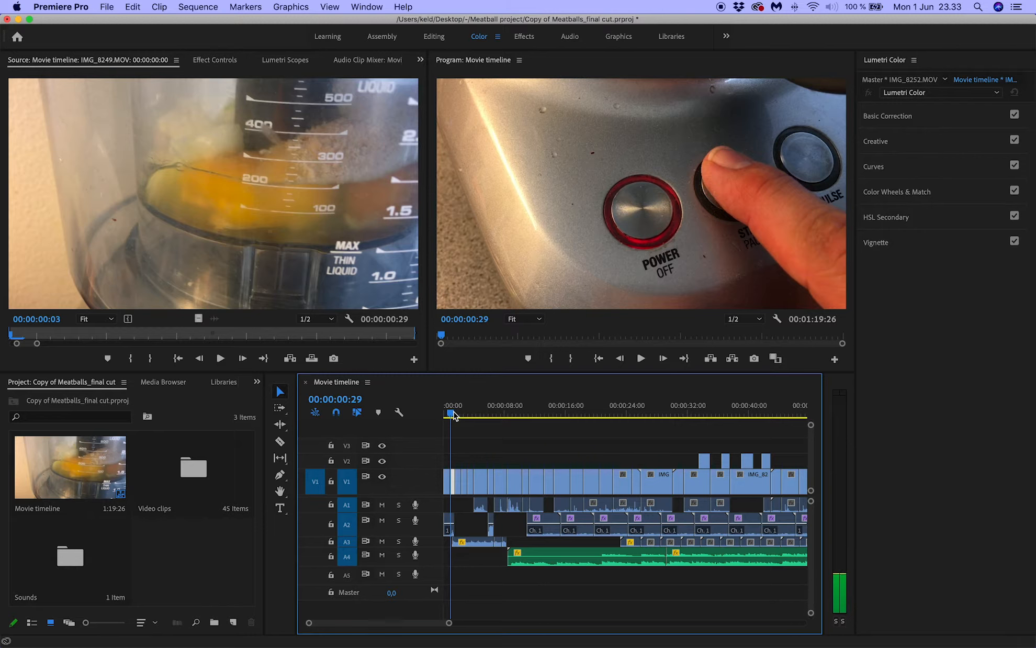
drag(454, 416, 459, 415)
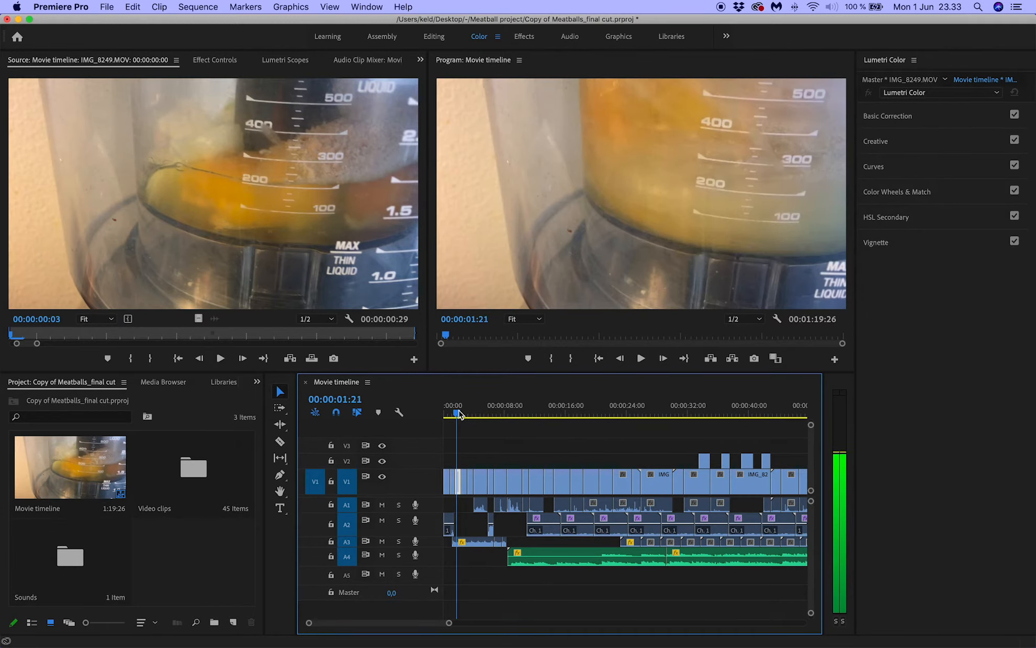
mouse_move(459, 415)
mouse_down()
mouse_move(481, 407)
mouse_move(453, 409)
mouse_up()
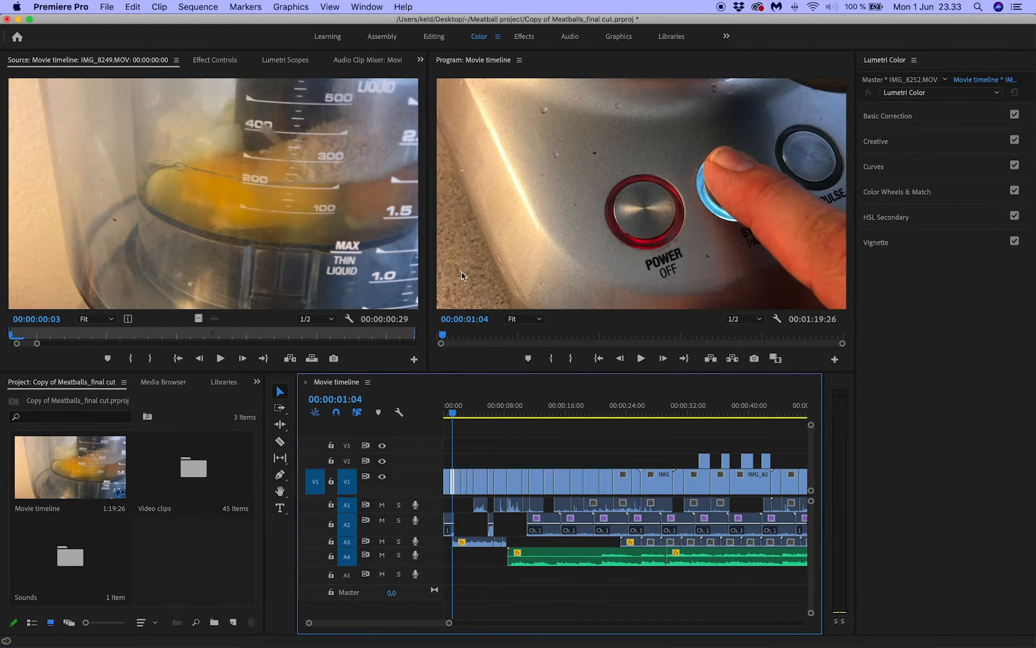
click(481, 416)
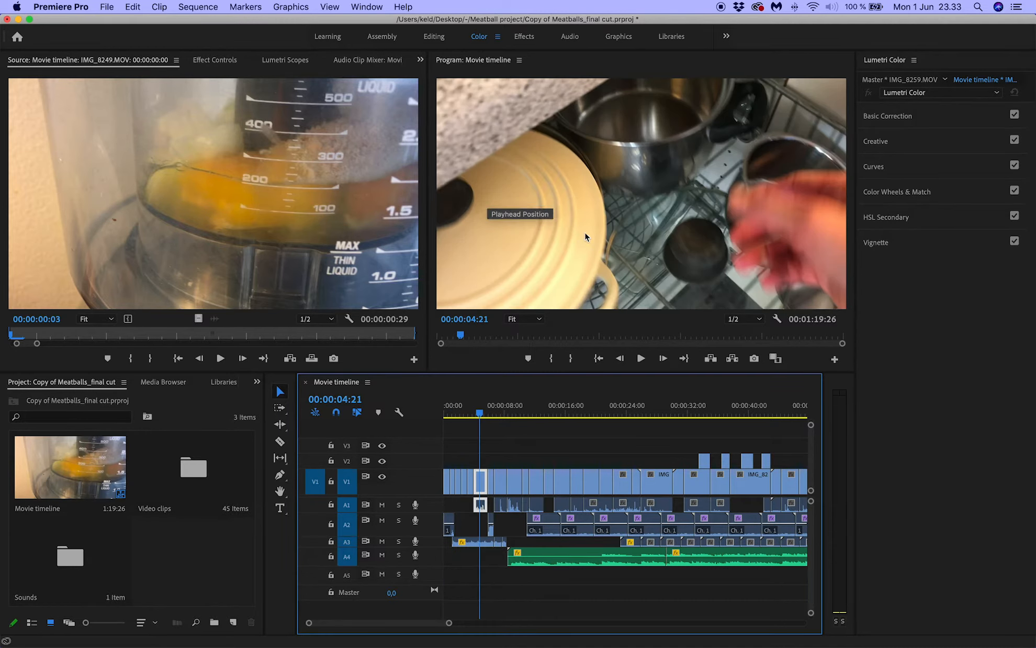
Step: Return the playhead to the start of the timeline and select the clips near 00:00:04 and 00:00:09 to inspect them
click(475, 418)
drag(463, 421, 437, 424)
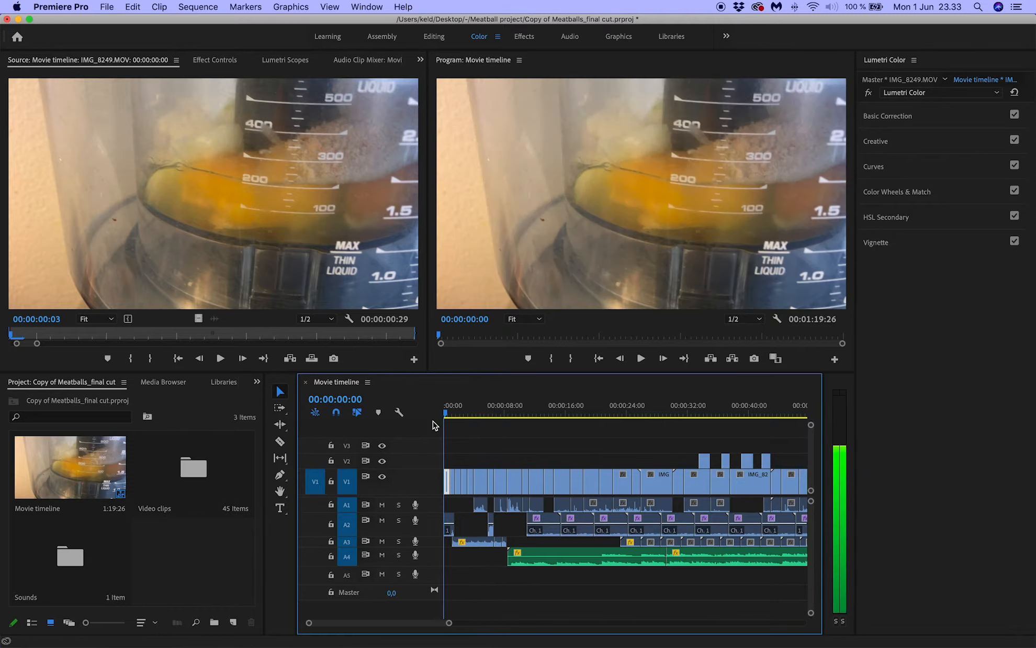
click(480, 483)
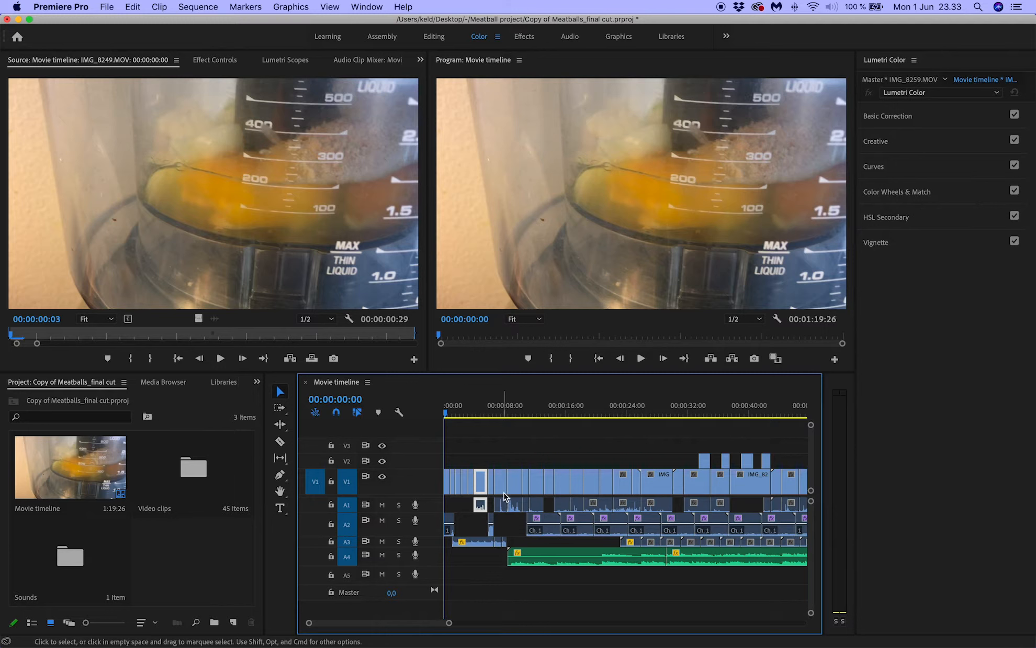
click(516, 482)
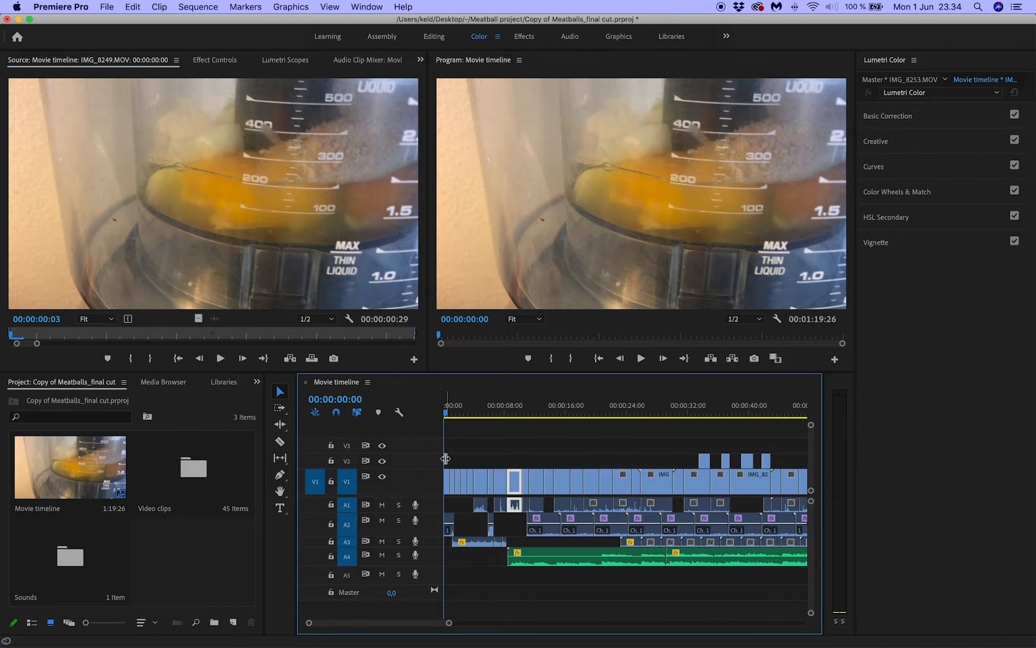
Step: Create a 1920 × 1080 adjustment layer at 29,97 fps with square pixels and rename it Color Correction layer
click(226, 608)
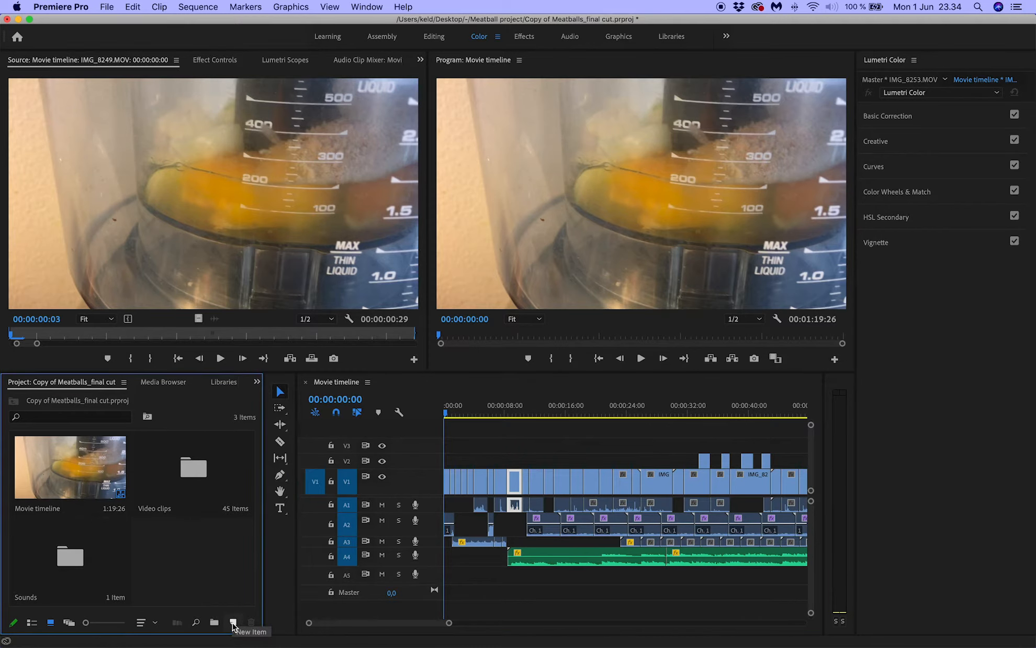
click(233, 623)
click(266, 512)
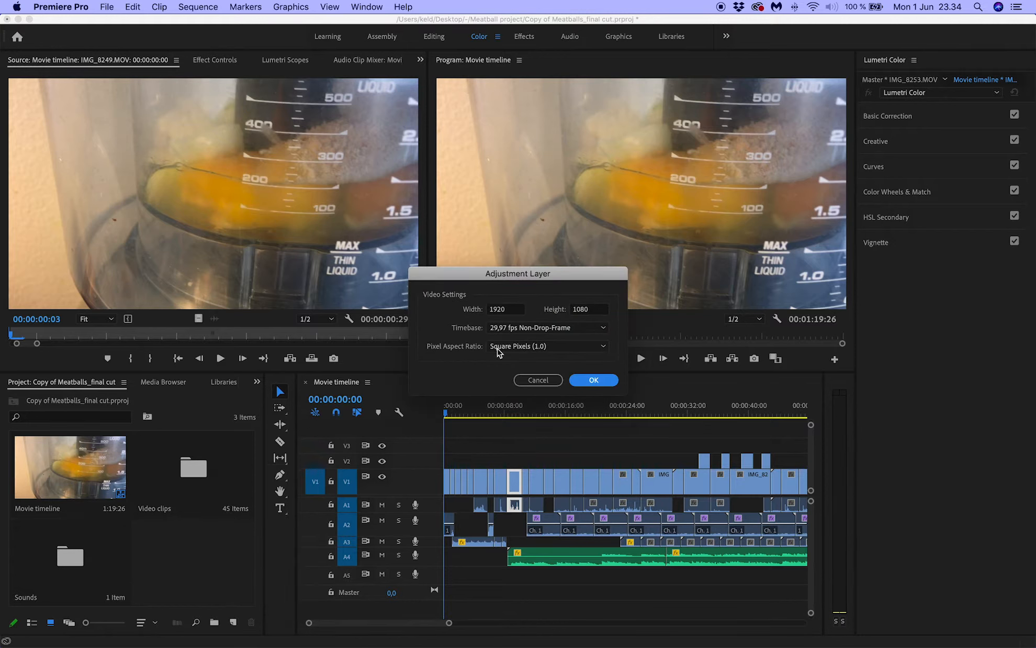
key(Return)
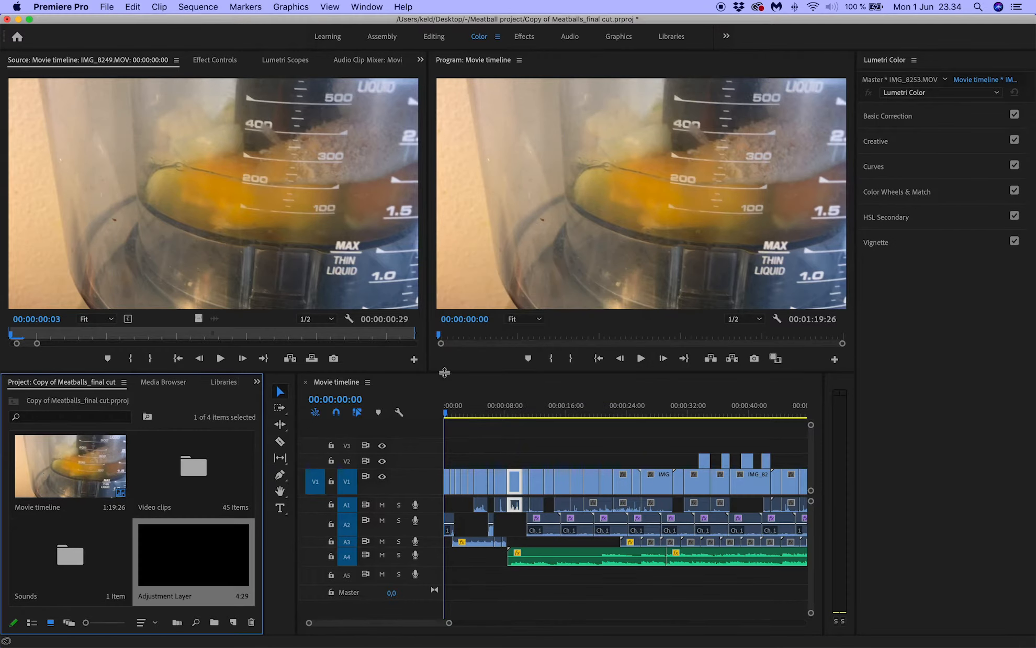
click(167, 597)
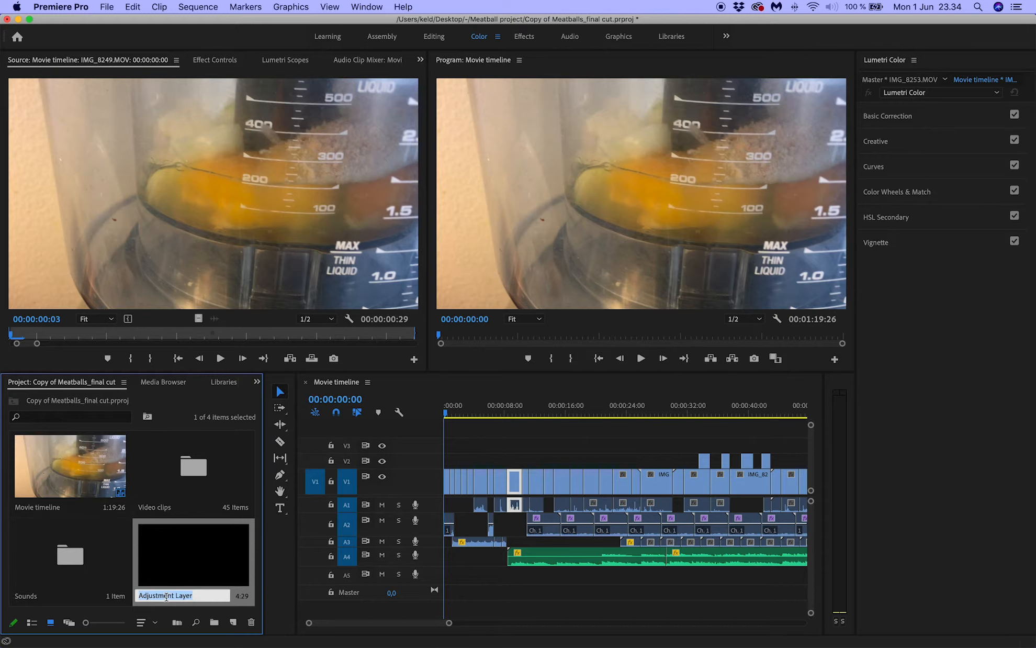
text(Color Correction layer)
key(Return)
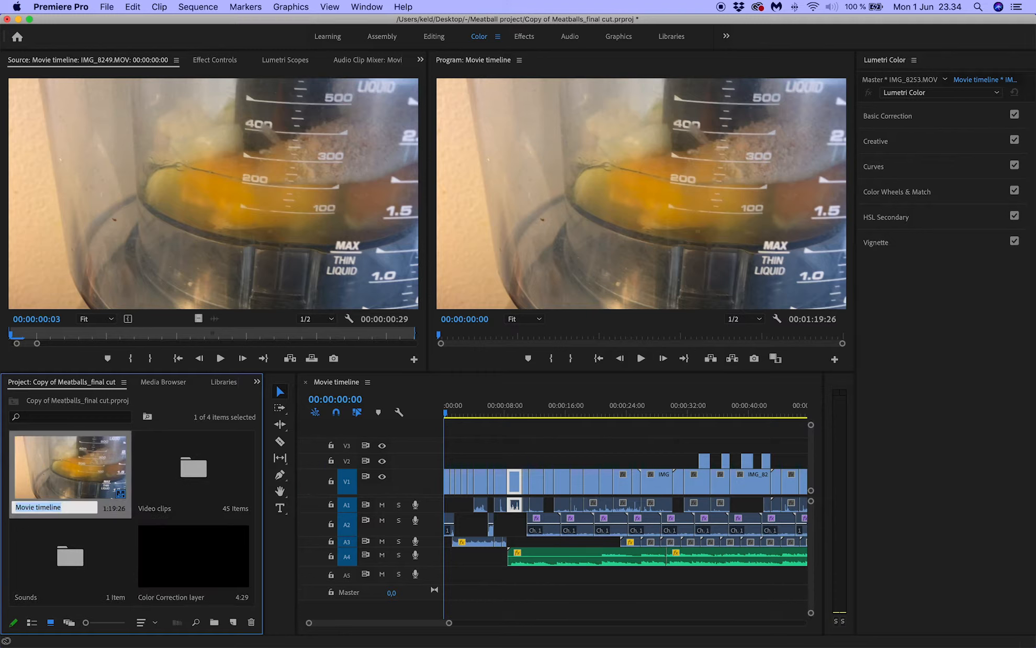
Step: Place the Color Correction layer on V3 at the timeline's start and extend it over the video clips to a duration of 00:00:59:12
drag(204, 563, 449, 444)
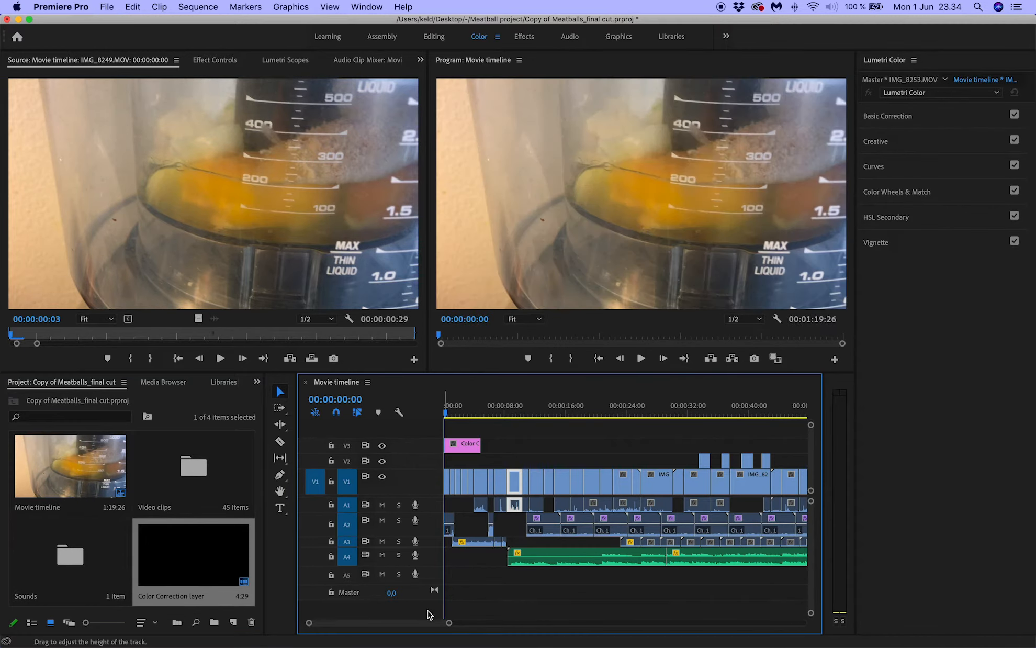
drag(450, 624, 508, 623)
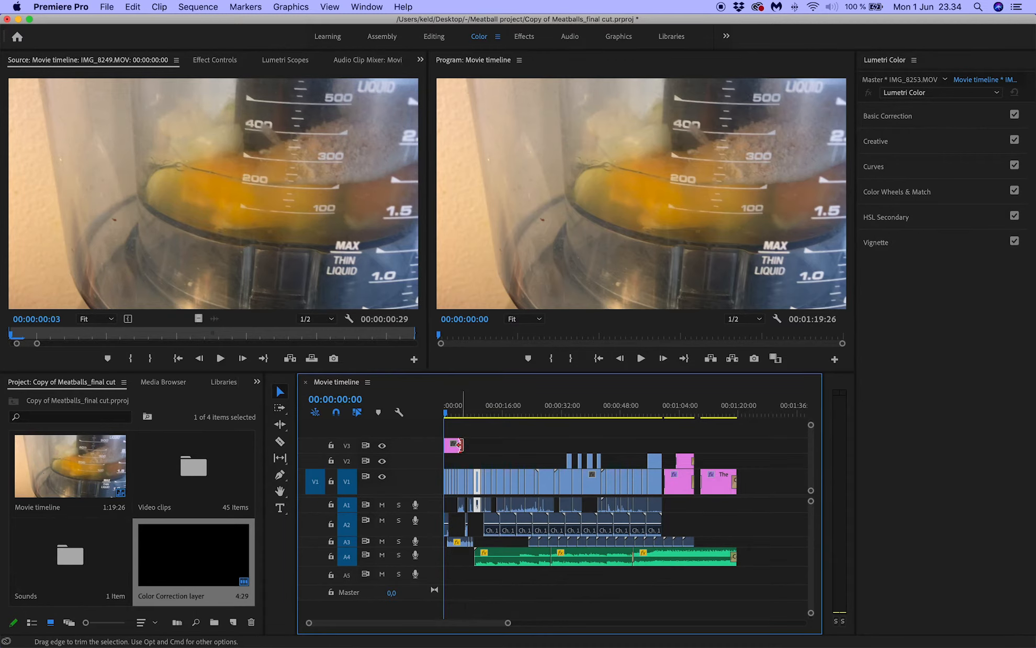
drag(459, 445, 661, 445)
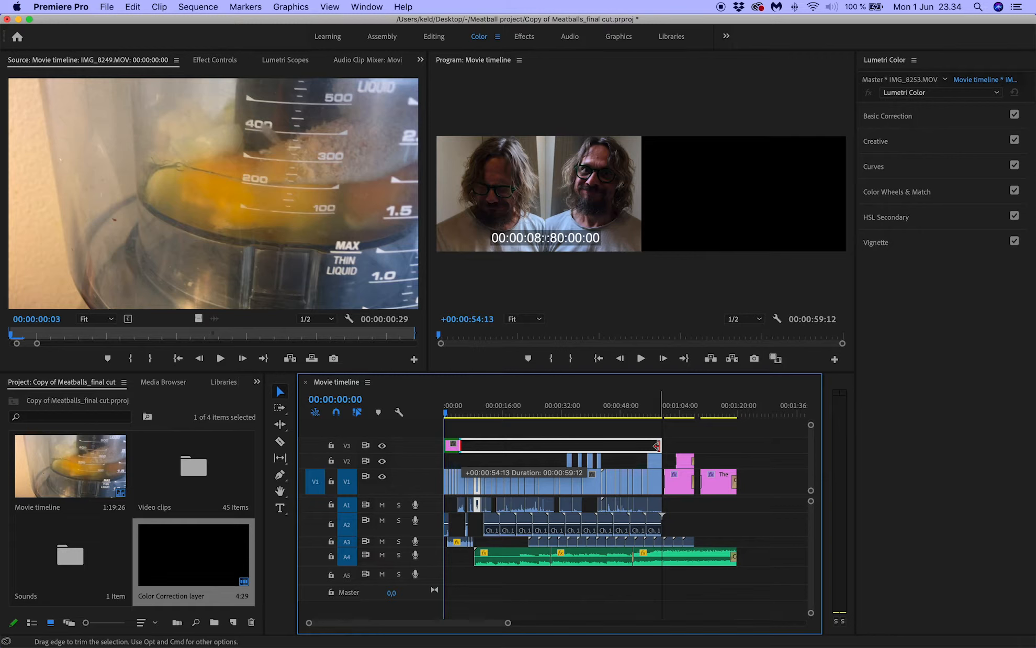
drag(657, 446, 658, 446)
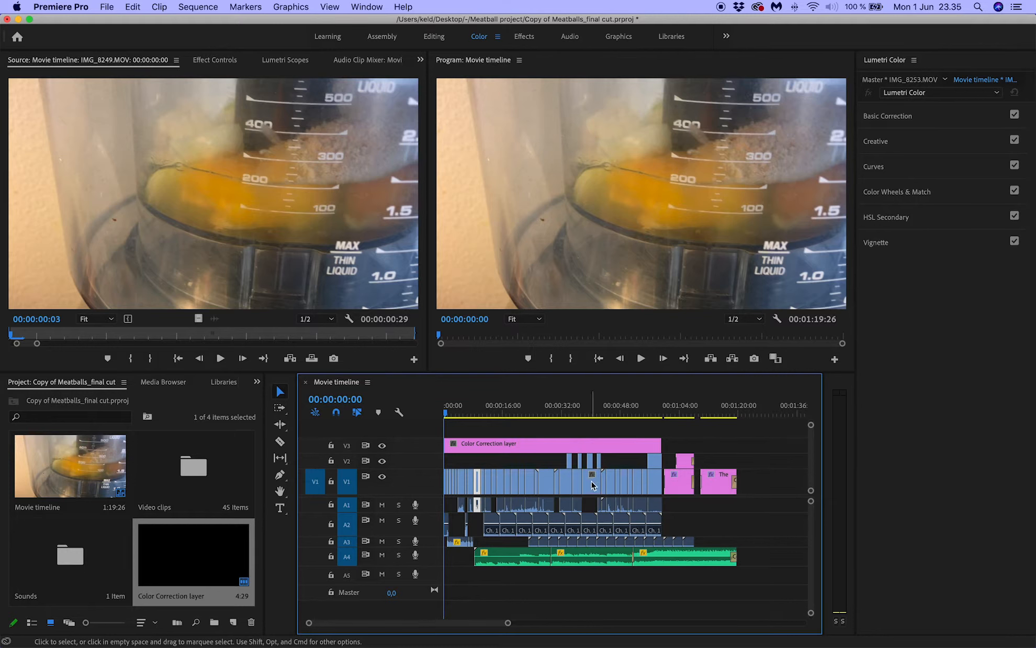
Step: Try shortening the Color Correction layer on V3 to a duration of 00:00:25:27
drag(658, 443, 536, 449)
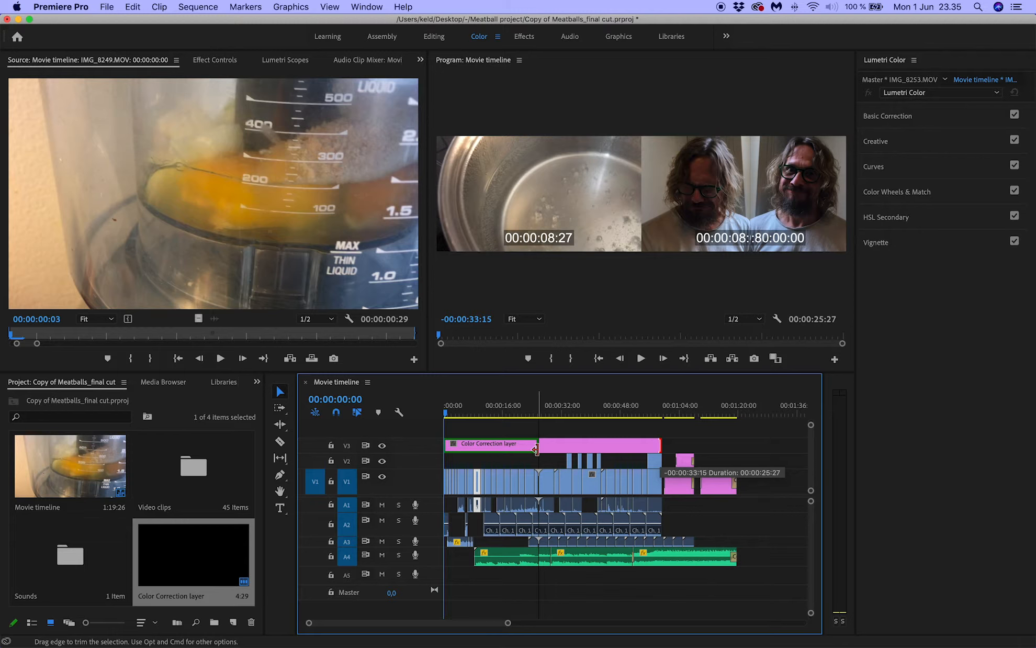
drag(535, 449, 536, 449)
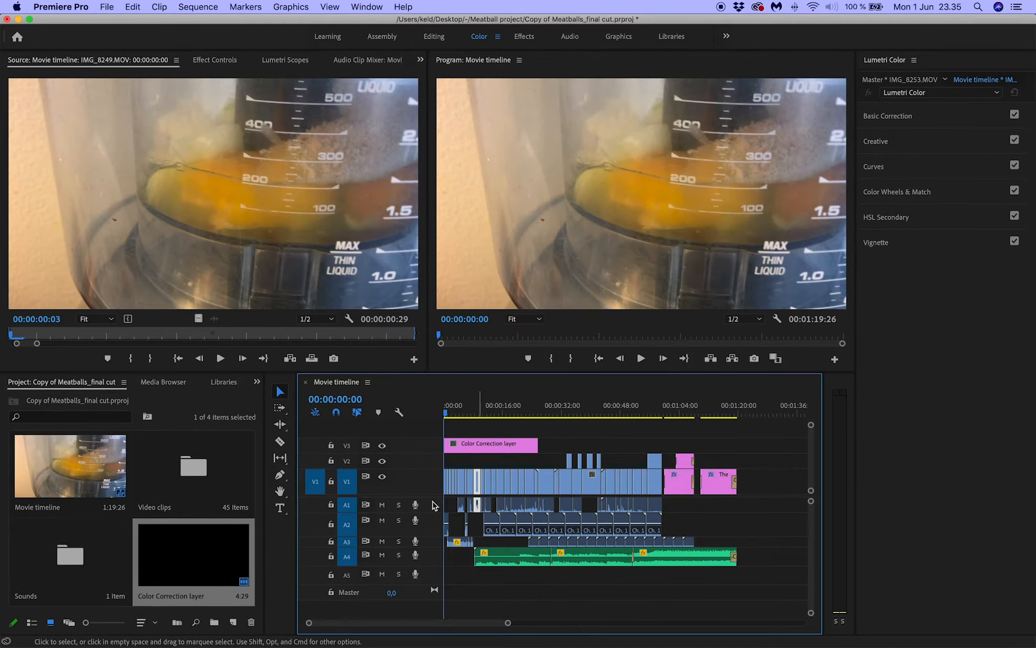
Step: Rename the adjustment layer in the project as Color Correction layer Kitchen
click(213, 600)
key(Right)
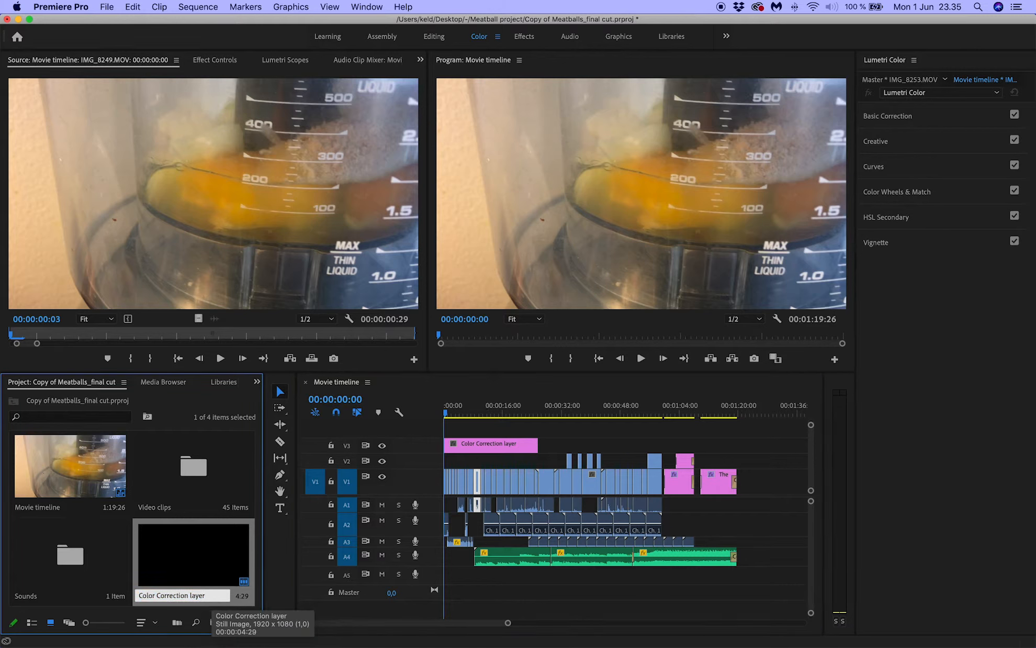
text(hen)
key(Tab)
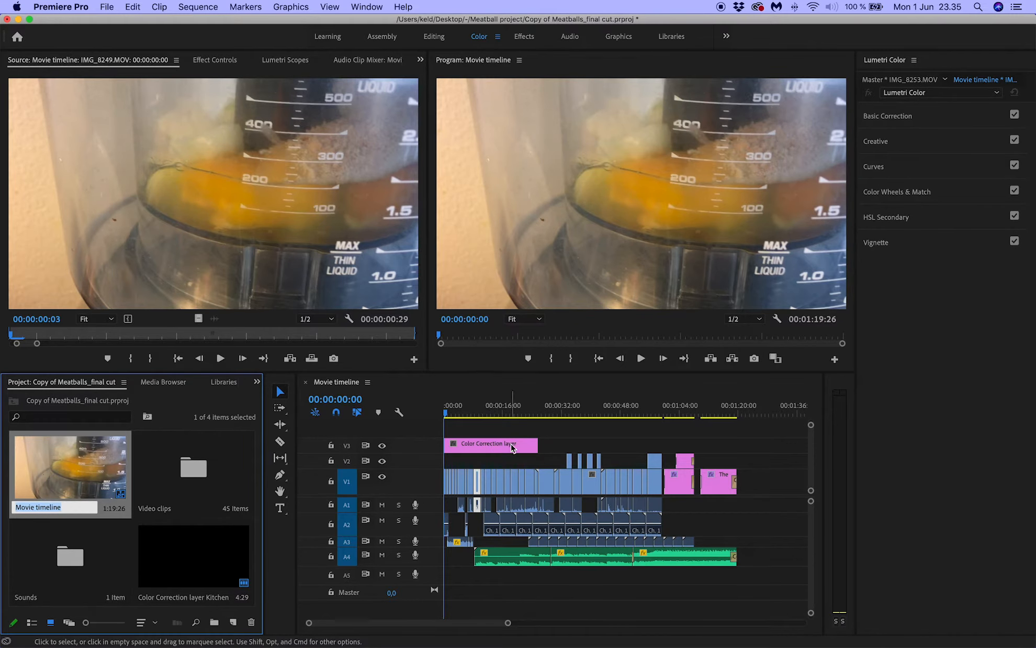
Step: Move the adjustment layer further along V3, and extend both its ends to span from the timeline's start to the last video clip before the titles
drag(512, 447, 615, 447)
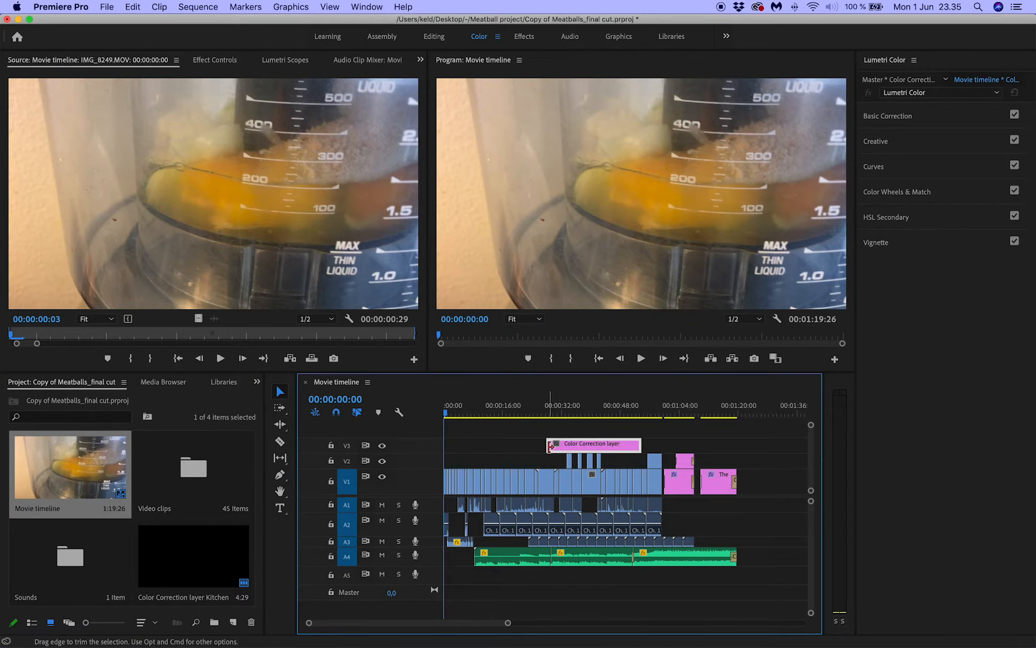
drag(550, 446, 445, 446)
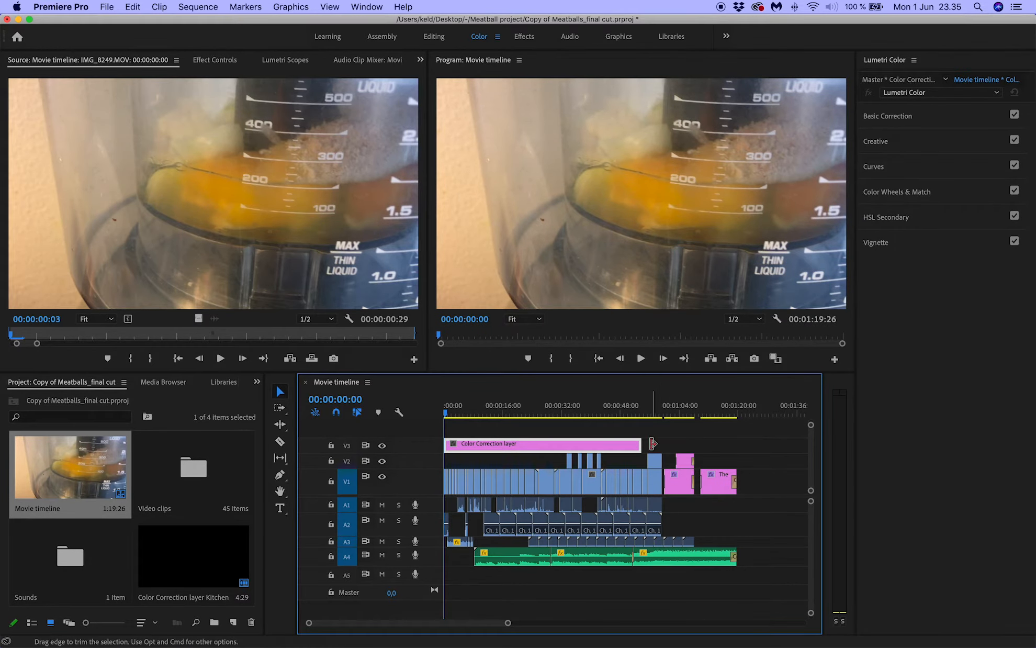
drag(637, 446, 661, 445)
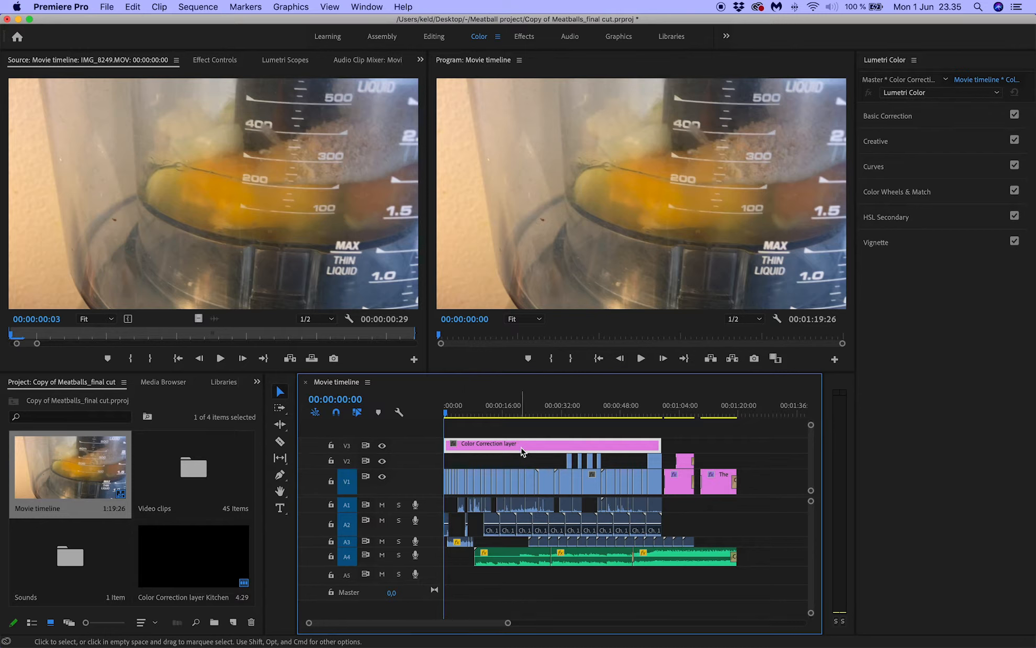
Step: Correct the adjustment layer's white balance by sampling the pale wall beside the blender jug
click(889, 118)
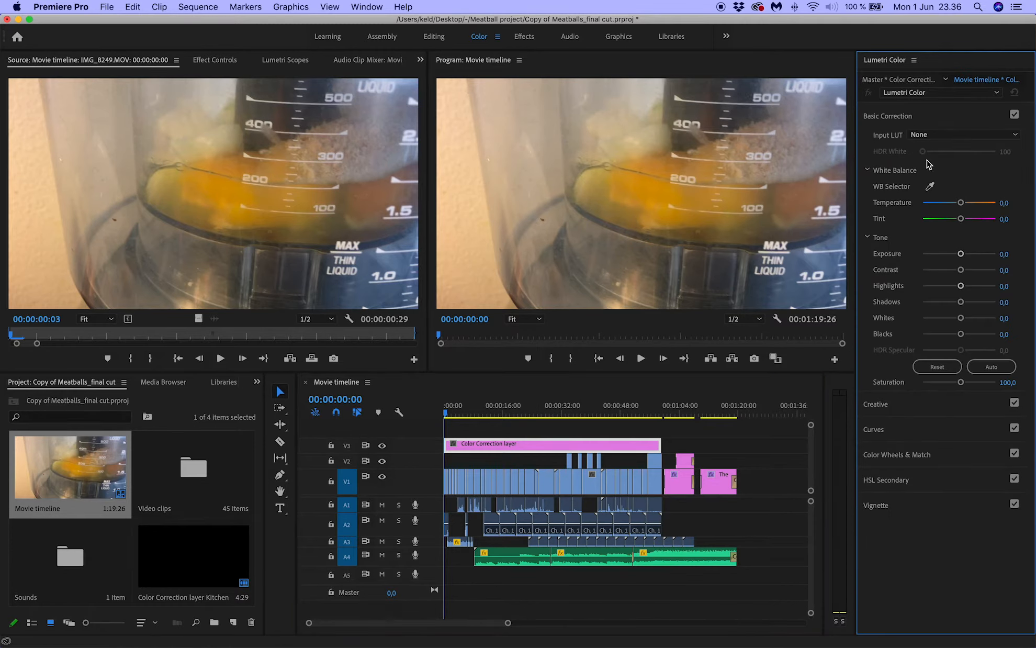
click(931, 187)
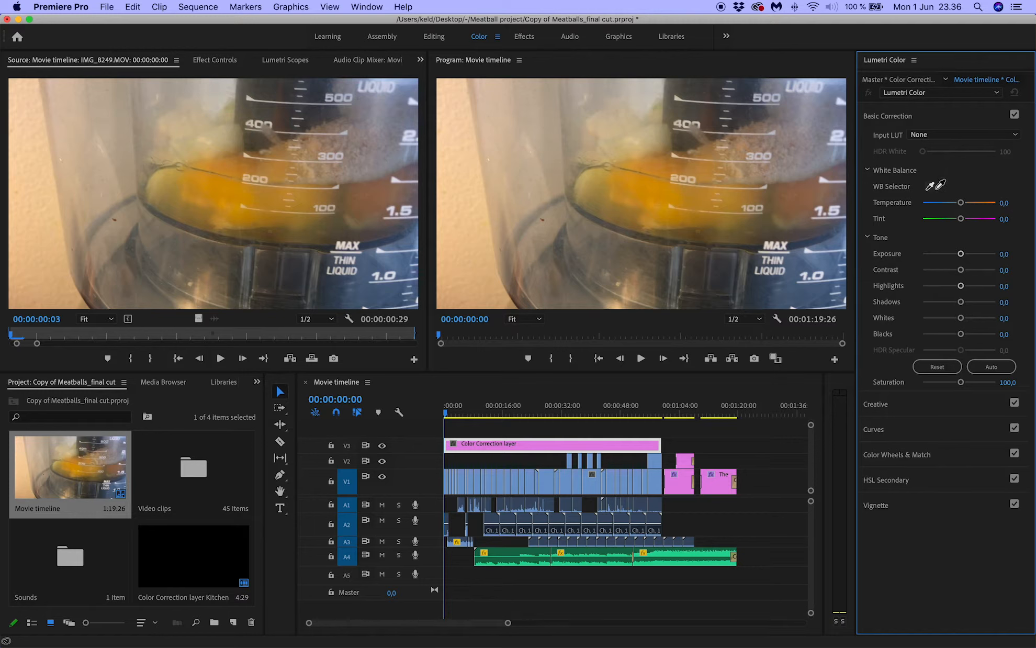
click(474, 226)
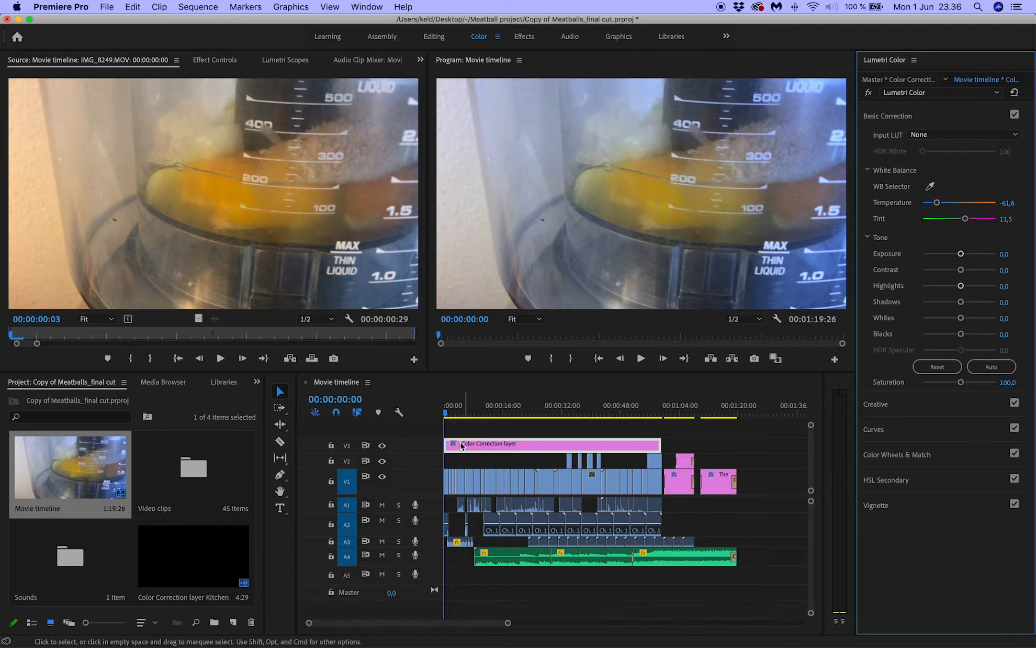
Step: Compare the picture with and without the V3 colour correction on the tap clip at 00:00:06:06 and the meatballs at 00:00:32:25
click(447, 416)
drag(447, 416, 469, 416)
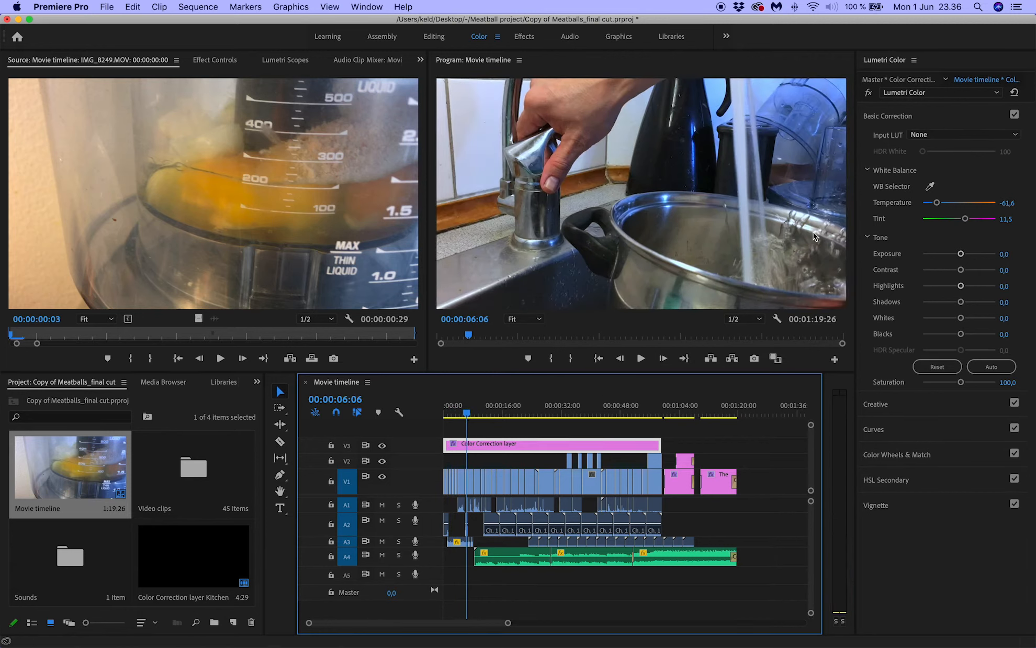
click(383, 447)
click(382, 446)
drag(557, 408, 567, 412)
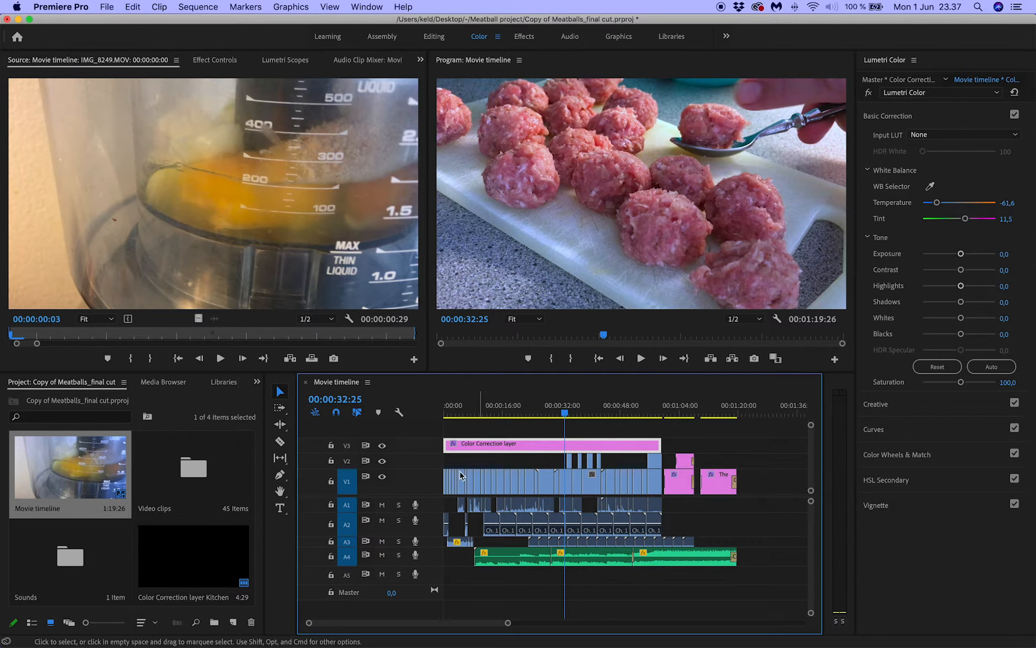
click(383, 447)
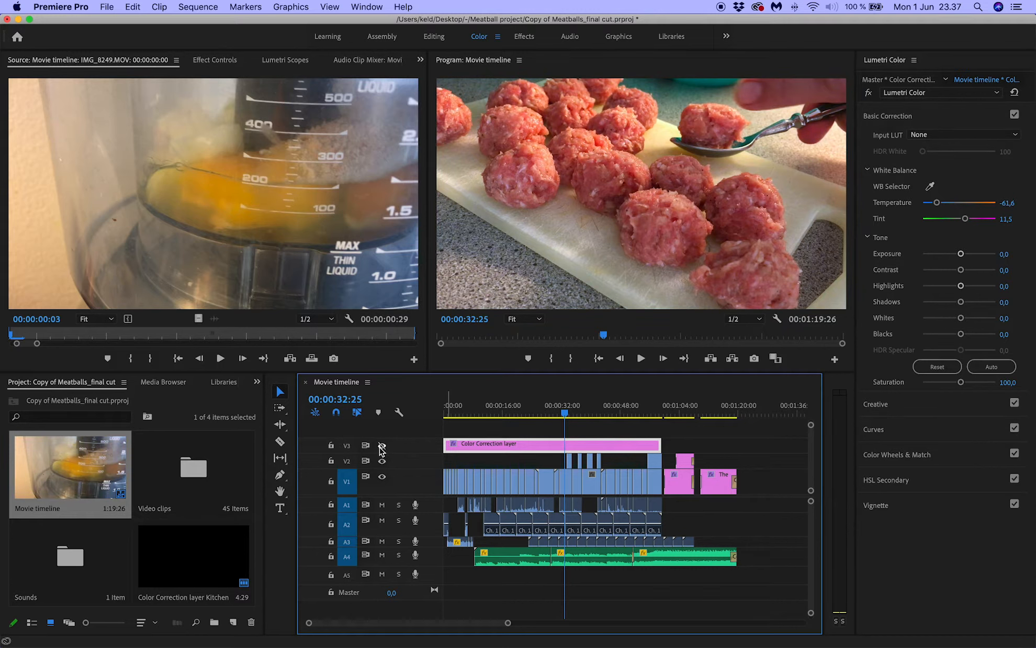
scroll(383, 449, right, 2)
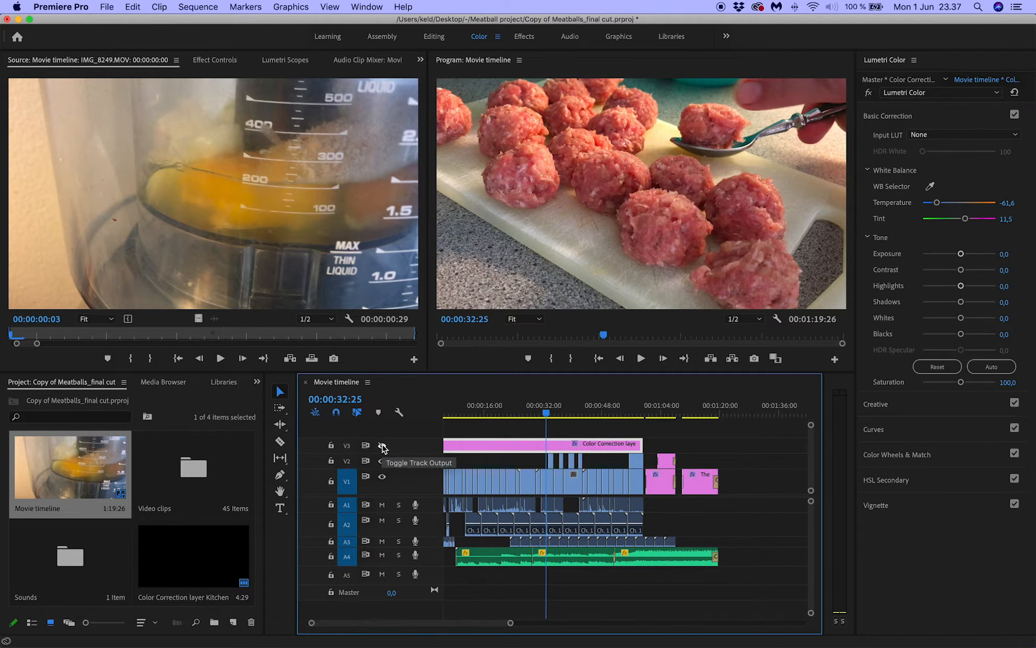
click(382, 447)
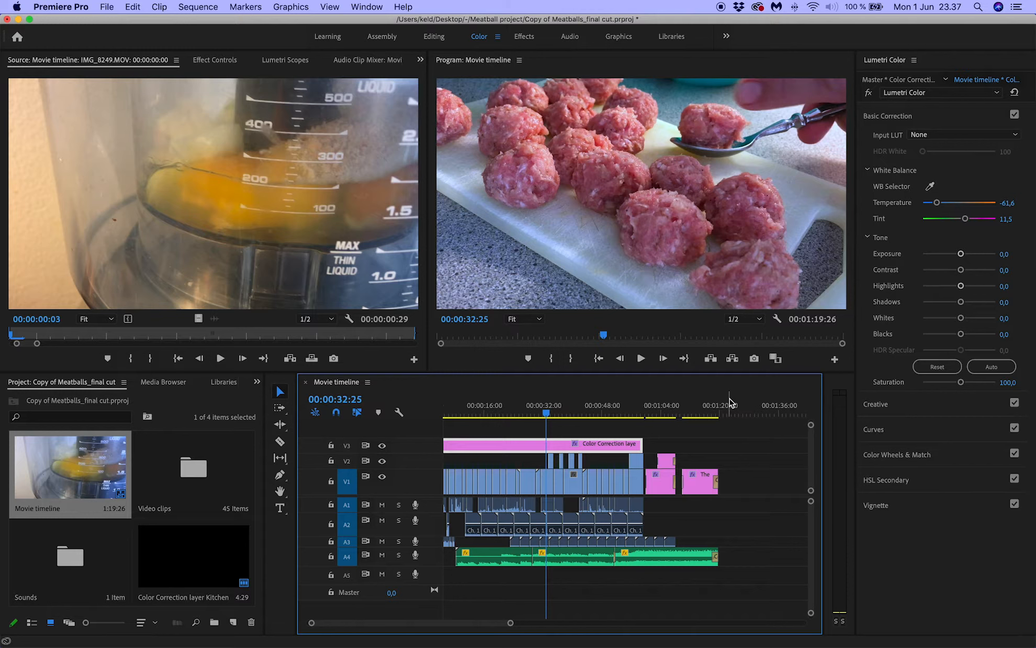
Step: Preview the eating shot from 00:00:56:03 to 00:00:58:03, and try Shadows values of 58,0 and 39,5 on the adjustment layer
click(633, 416)
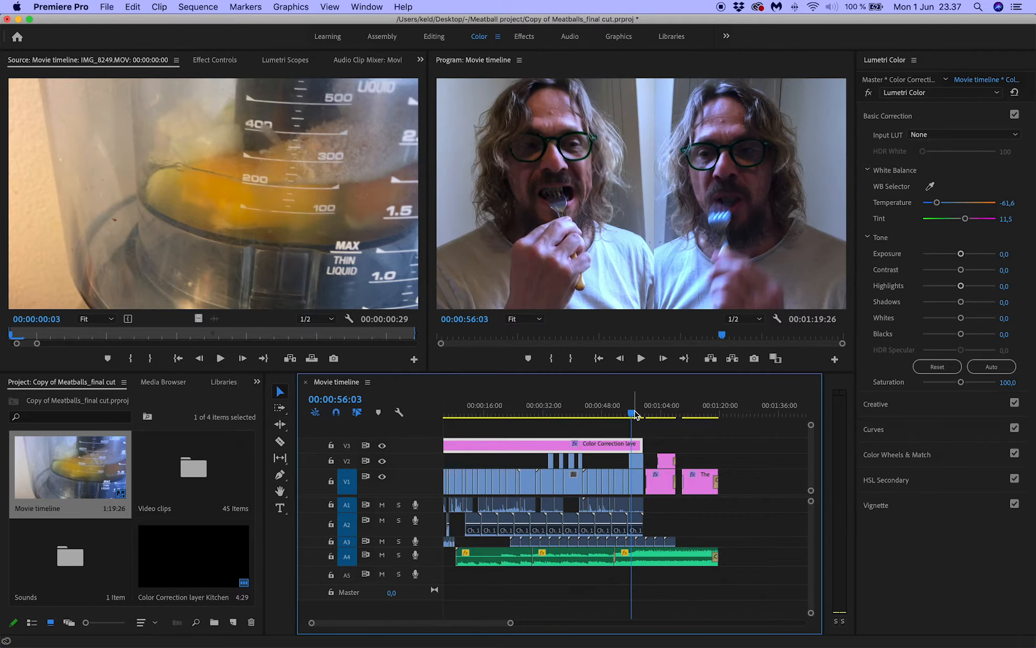
key(space)
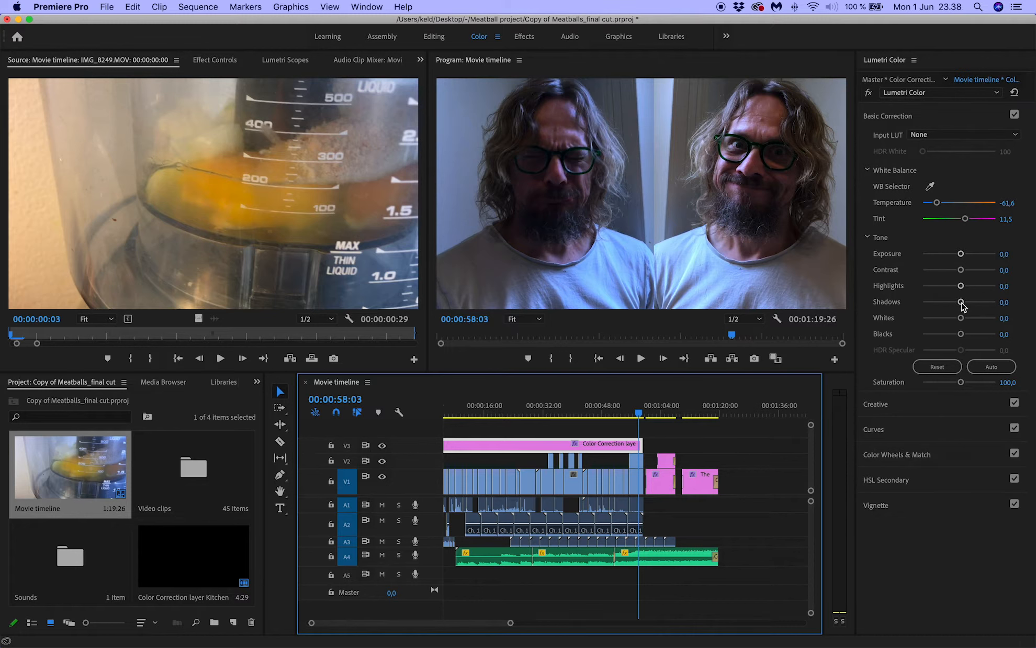
drag(962, 307, 981, 306)
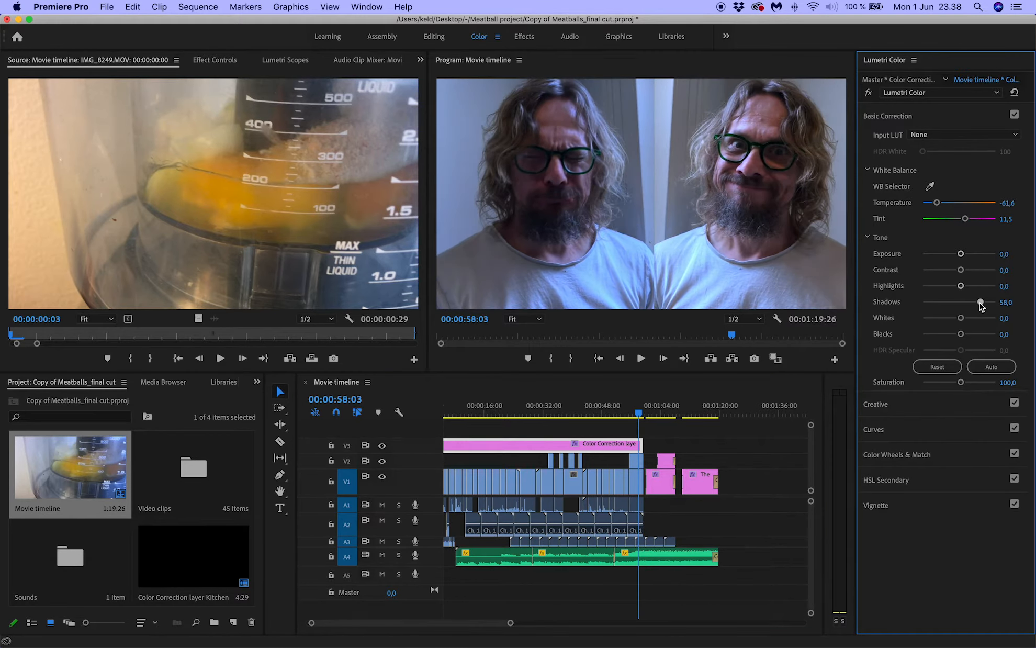
drag(982, 306, 977, 308)
mouse_move(978, 307)
mouse_down()
mouse_move(969, 307)
mouse_move(1025, 309)
mouse_move(962, 313)
mouse_move(974, 310)
mouse_up()
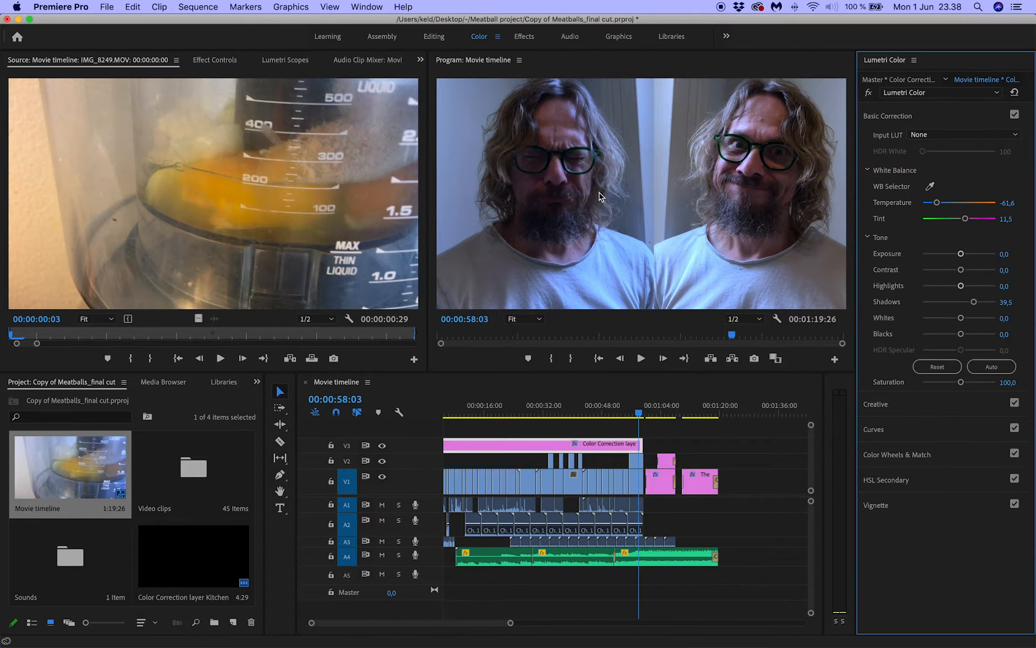
Step: Set the adjustment layer's Shadows to 34,5 while viewing the first clip, and check the tap clip at 00:00:06:11
drag(518, 416, 419, 412)
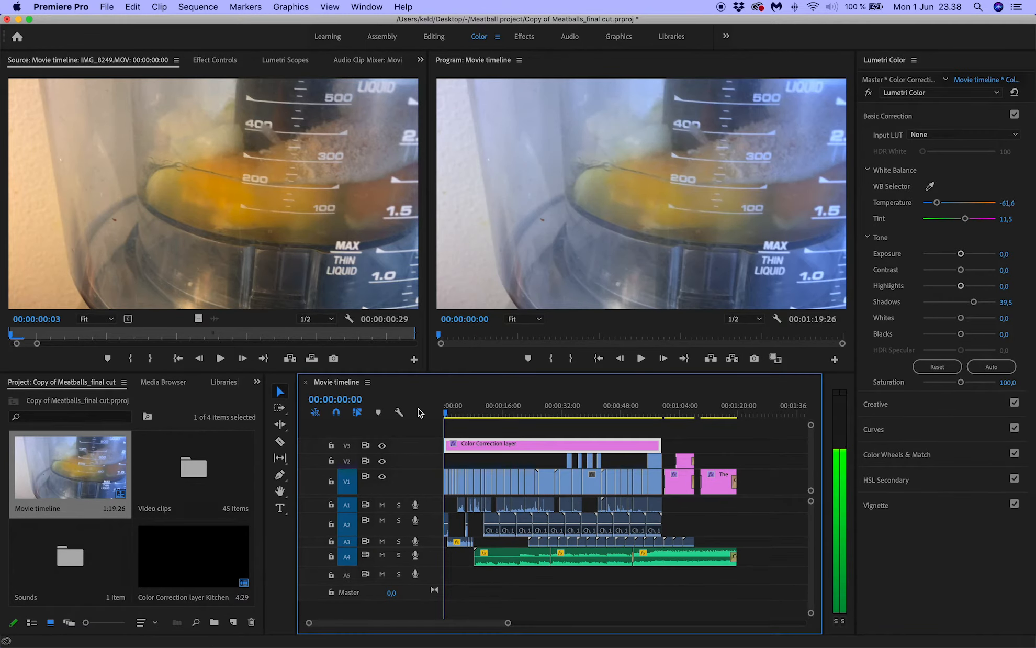
click(963, 302)
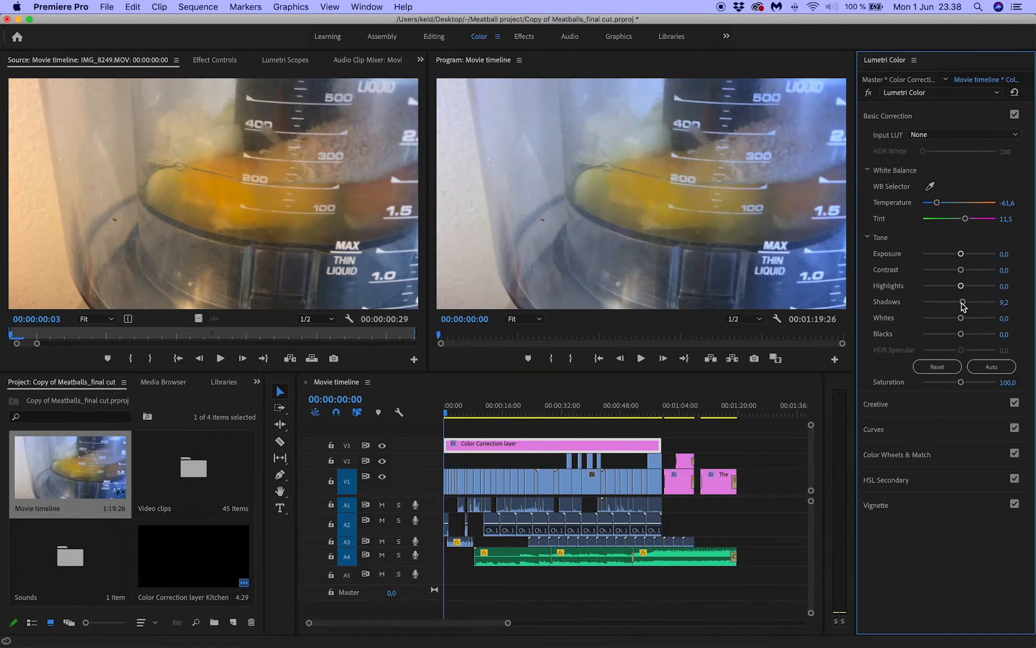
drag(963, 304, 972, 304)
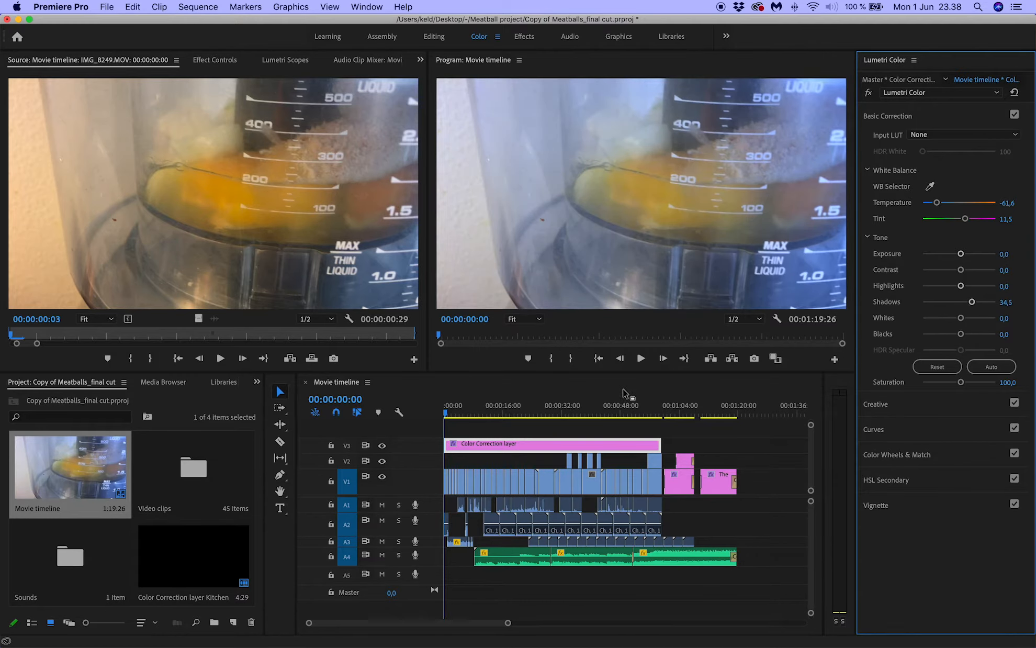
click(482, 412)
drag(495, 412, 469, 417)
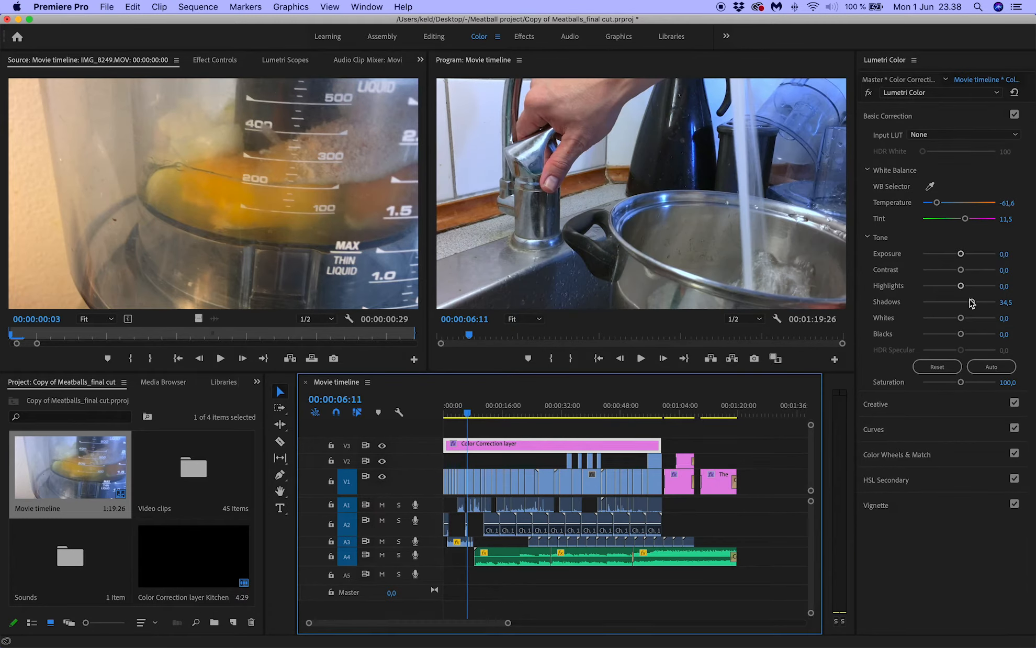
Step: Set the Shadows of the V3 adjustment layer to 10,9
mouse_move(972, 302)
mouse_down()
mouse_move(952, 303)
mouse_move(961, 305)
mouse_up()
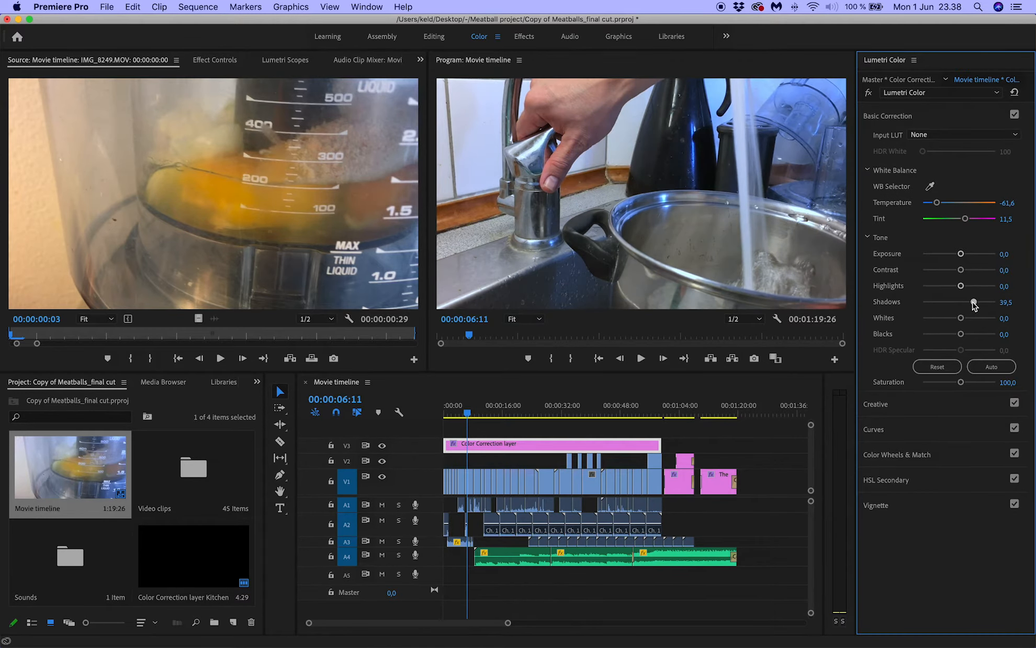
drag(975, 306, 964, 306)
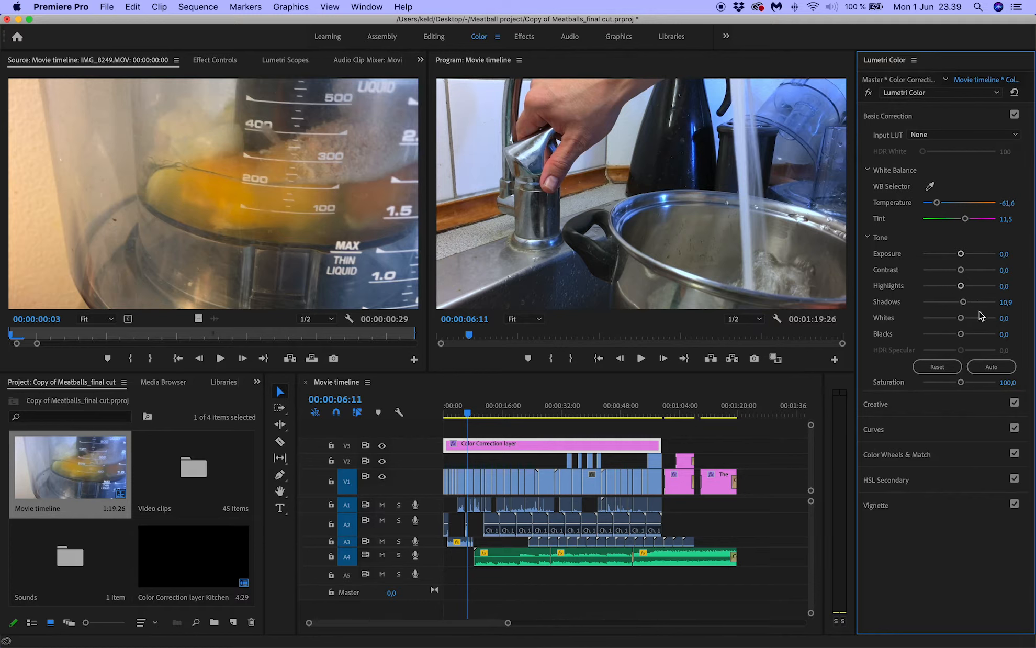
Step: Set Shadows to 21,0 on the V2 eating clip at 00:00:56:08 and to 27,7 on the V1 clip beneath it
click(654, 465)
click(651, 413)
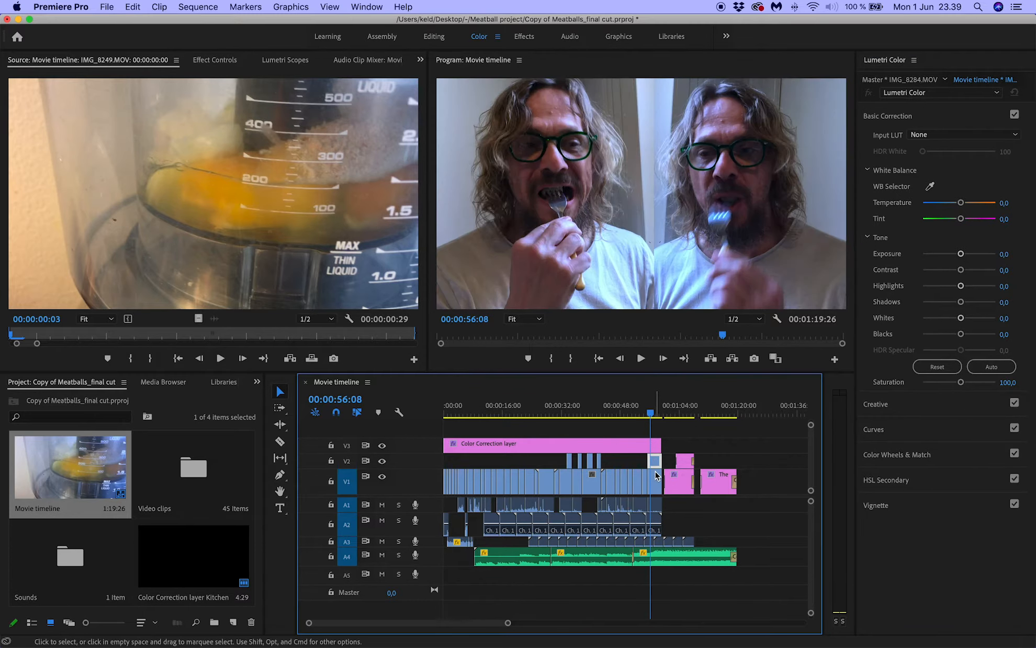
click(977, 308)
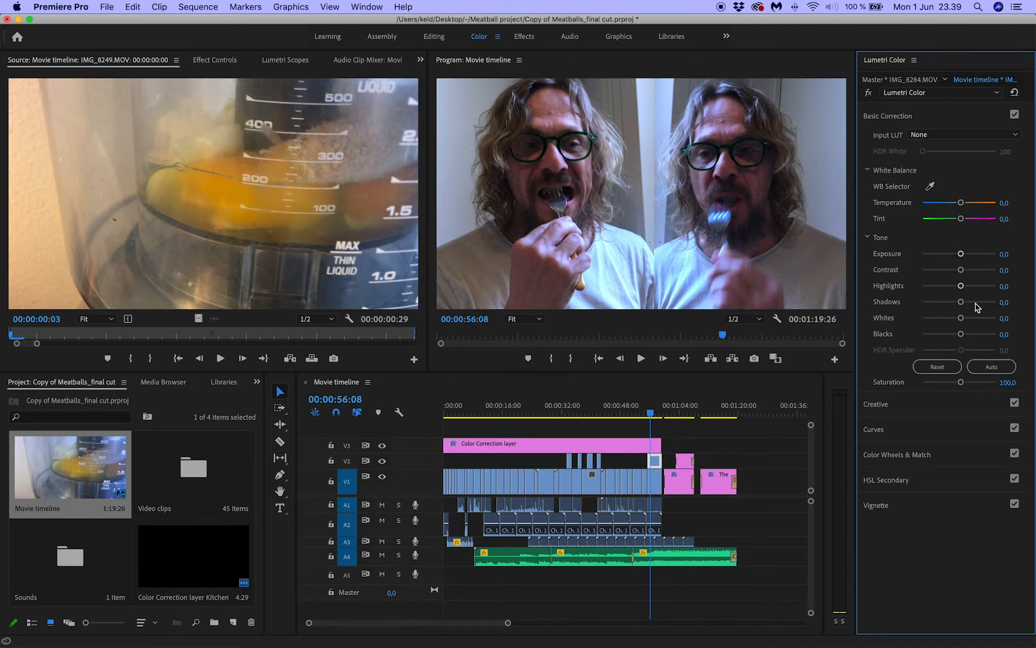
click(977, 303)
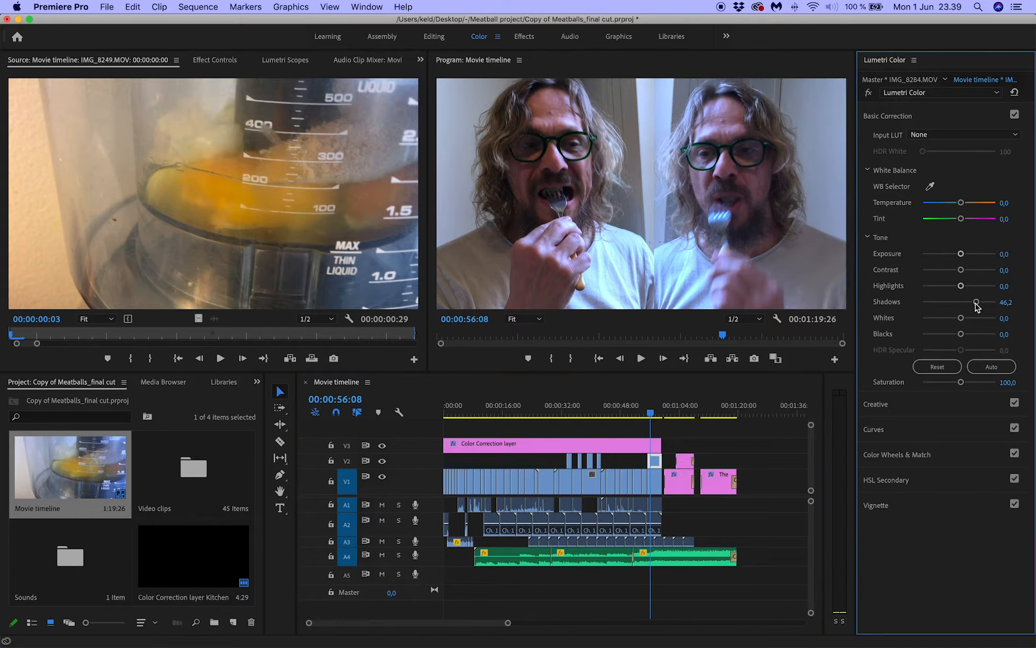
mouse_move(977, 308)
mouse_down()
mouse_move(1029, 308)
mouse_move(968, 308)
mouse_up()
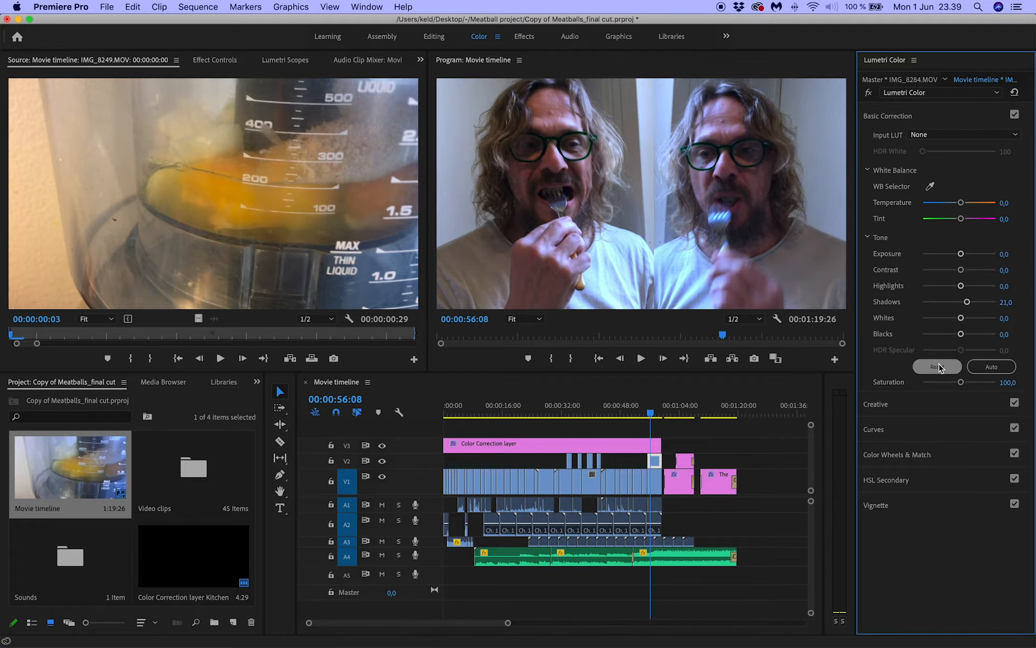
click(657, 482)
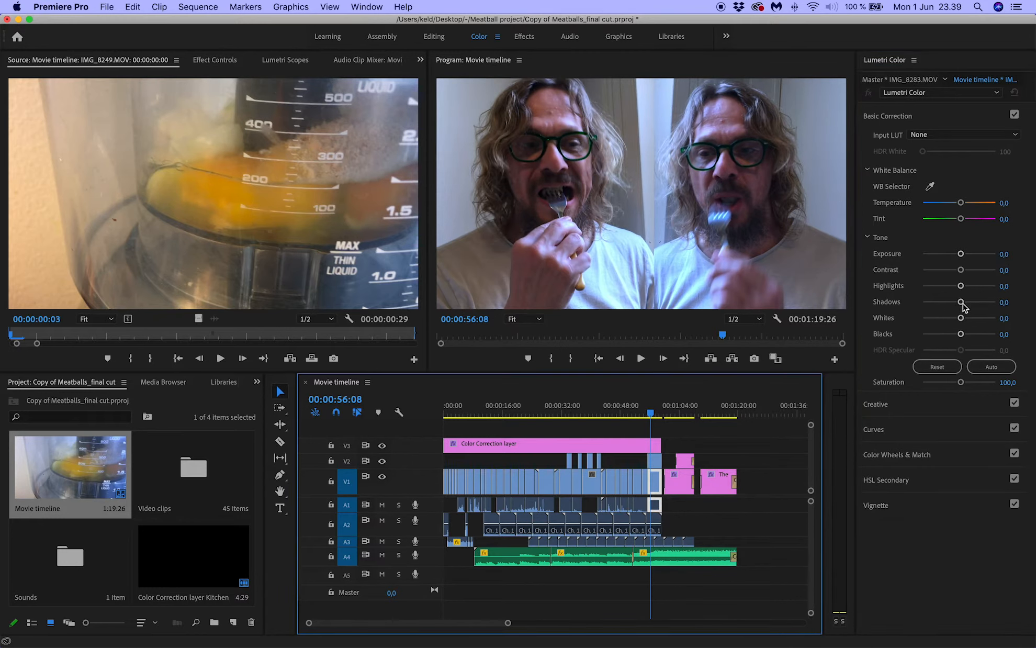
drag(962, 302, 972, 306)
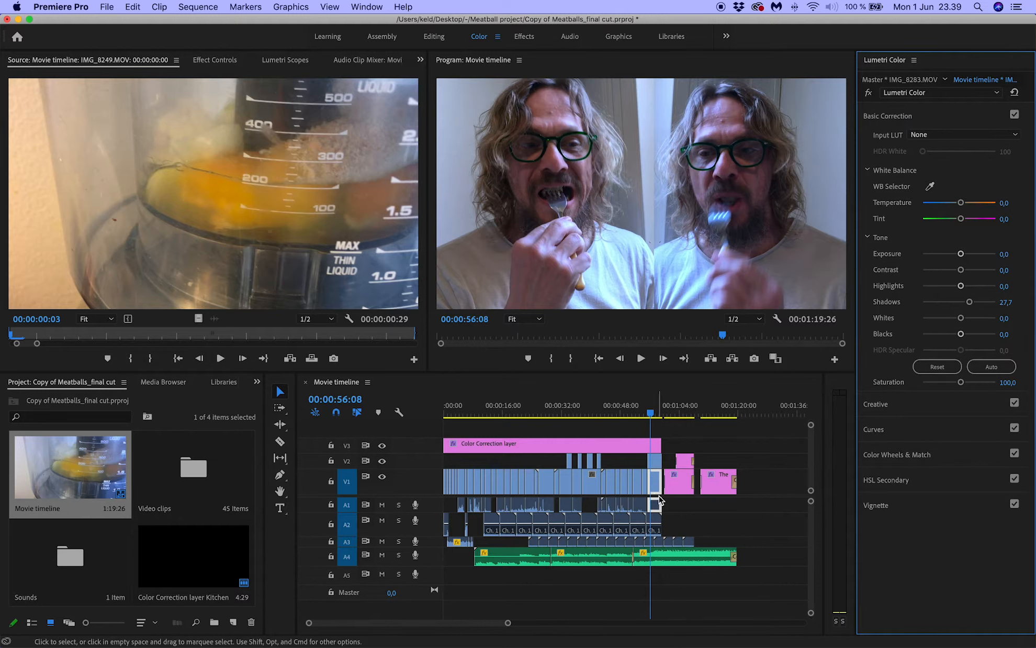
Step: Check the eating shot at 00:00:56:23 and review the correction values of the adjustment layer and the V2 clip
click(638, 447)
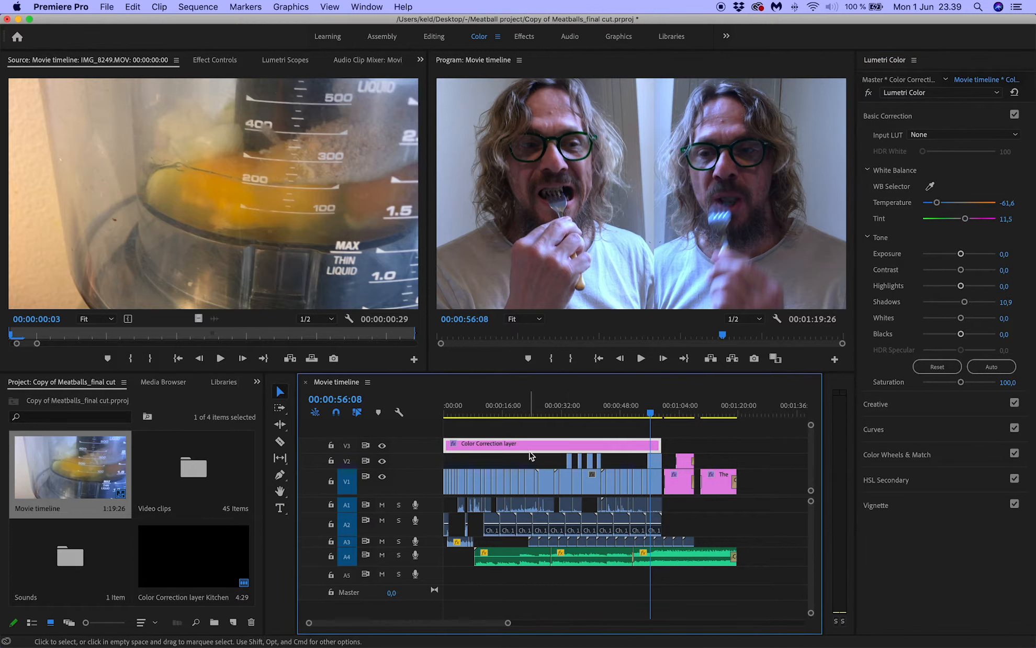
mouse_move(652, 414)
mouse_down()
mouse_move(637, 416)
mouse_move(652, 416)
mouse_up()
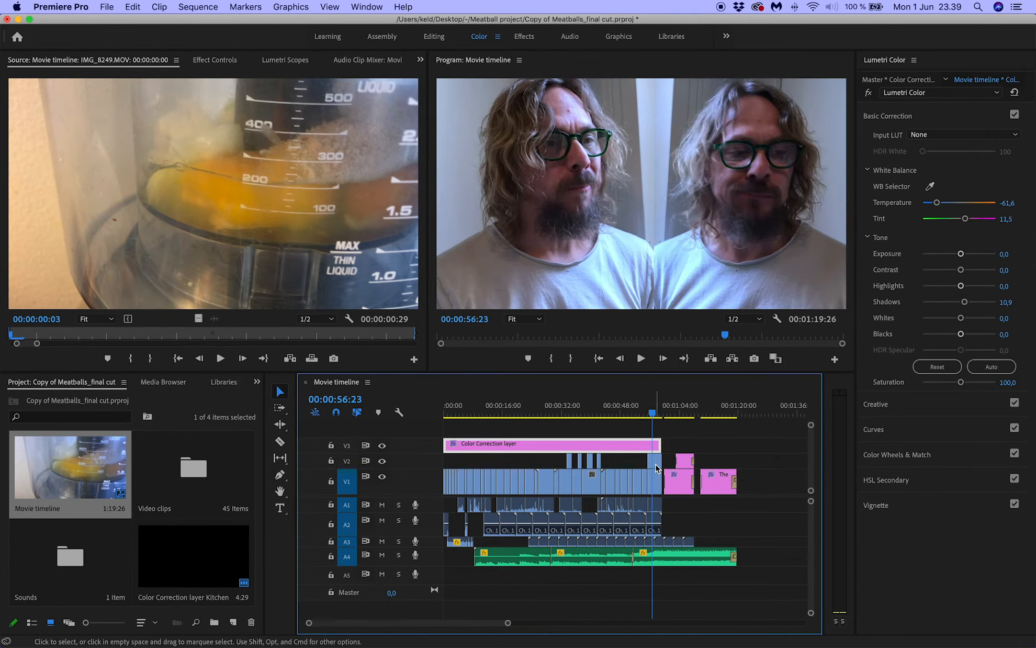
click(655, 462)
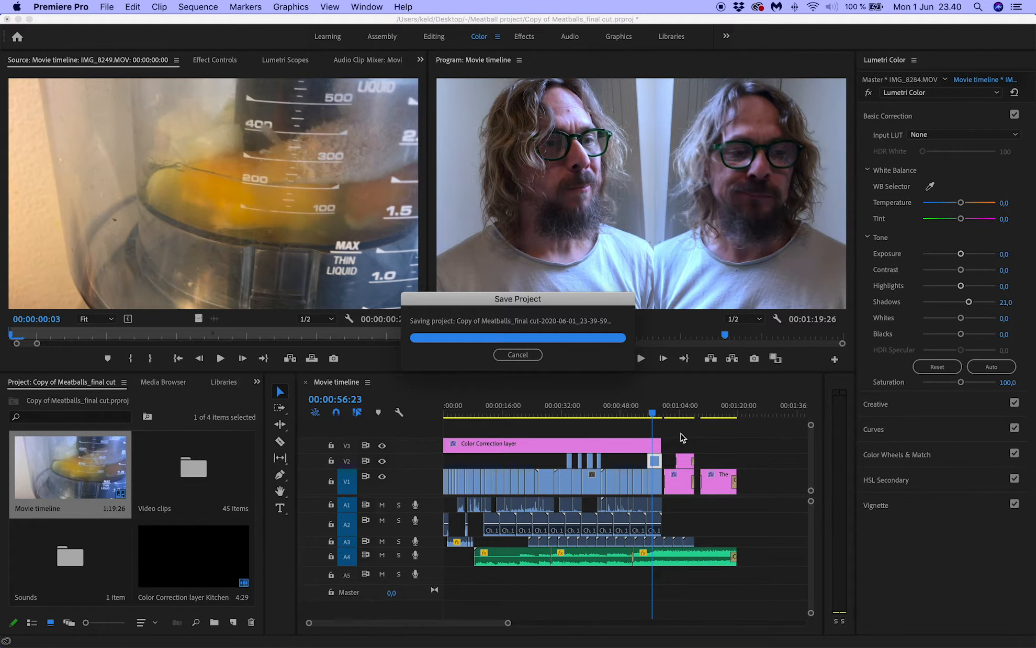
Step: Show the RGB Curves of the V3 adjustment layer with the playhead at the start of the timeline
click(643, 447)
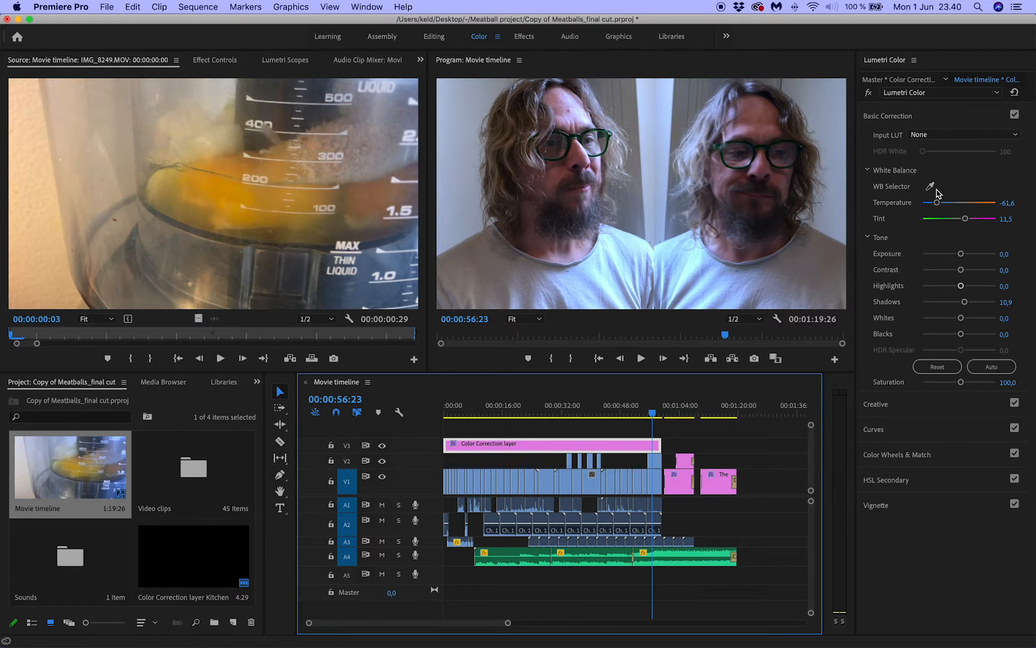
drag(654, 417, 441, 422)
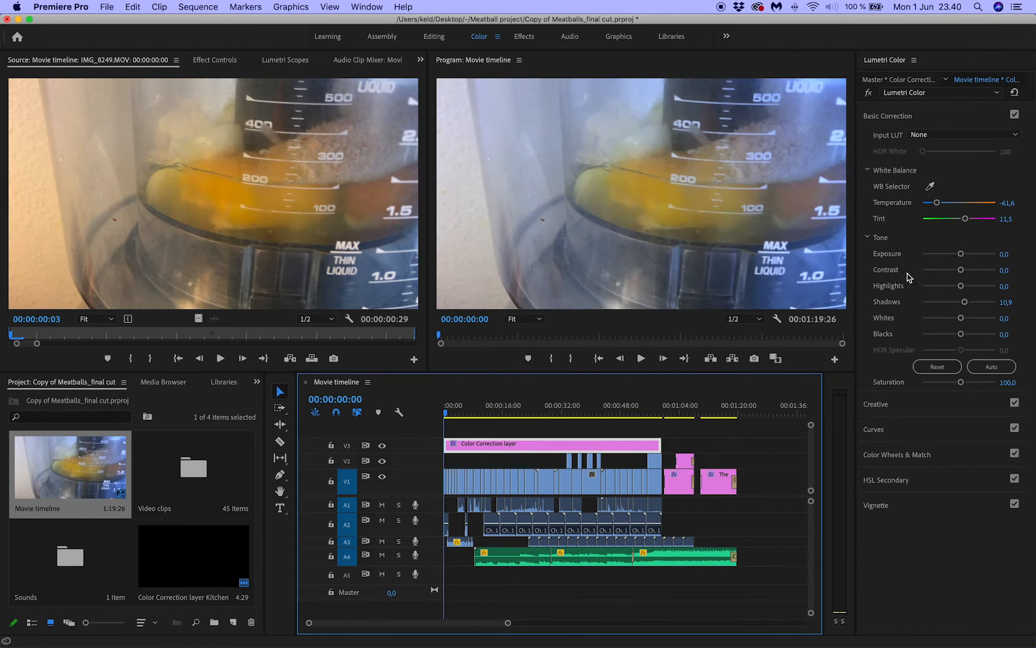
click(892, 119)
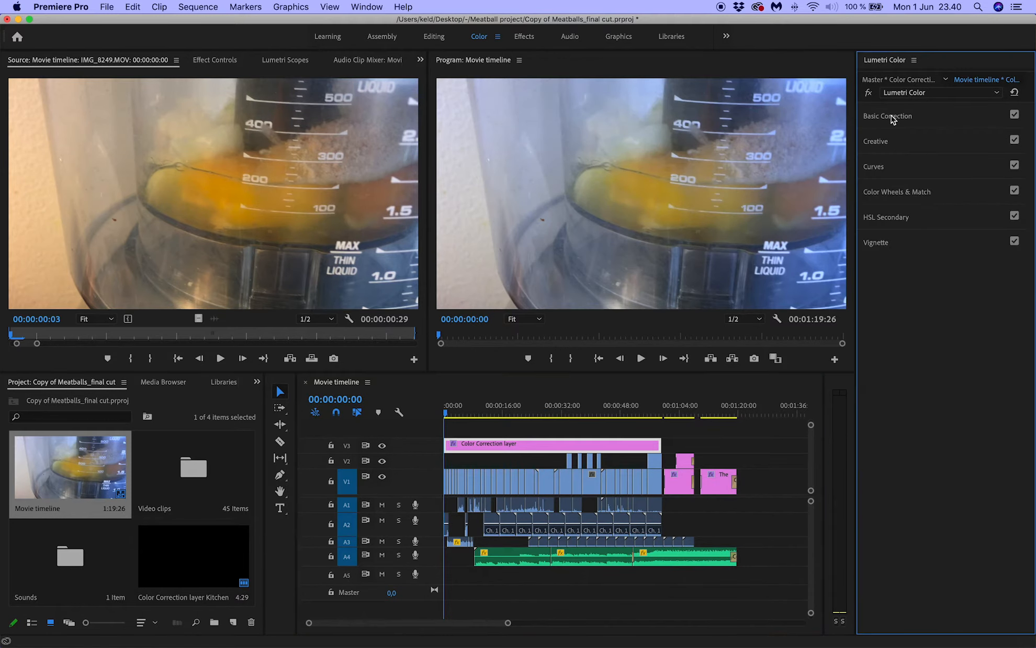
click(878, 169)
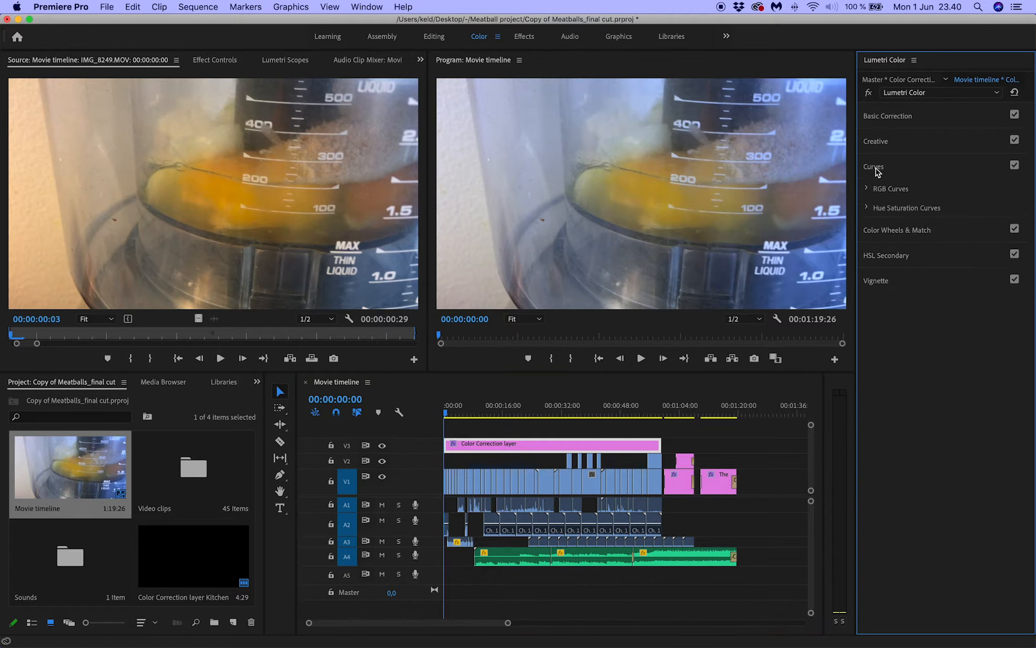
click(869, 190)
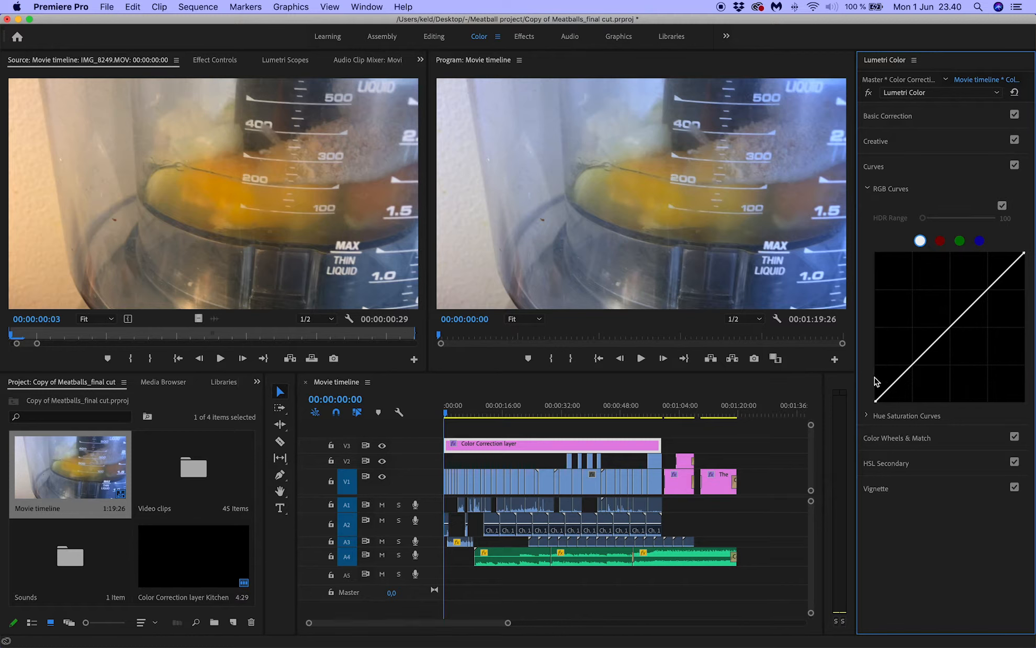
Step: Try moving the black and white points of the master RGB curve inward, and return both to their corners
mouse_move(878, 403)
mouse_down()
mouse_move(874, 347)
mouse_move(873, 412)
mouse_up()
drag(876, 403, 896, 404)
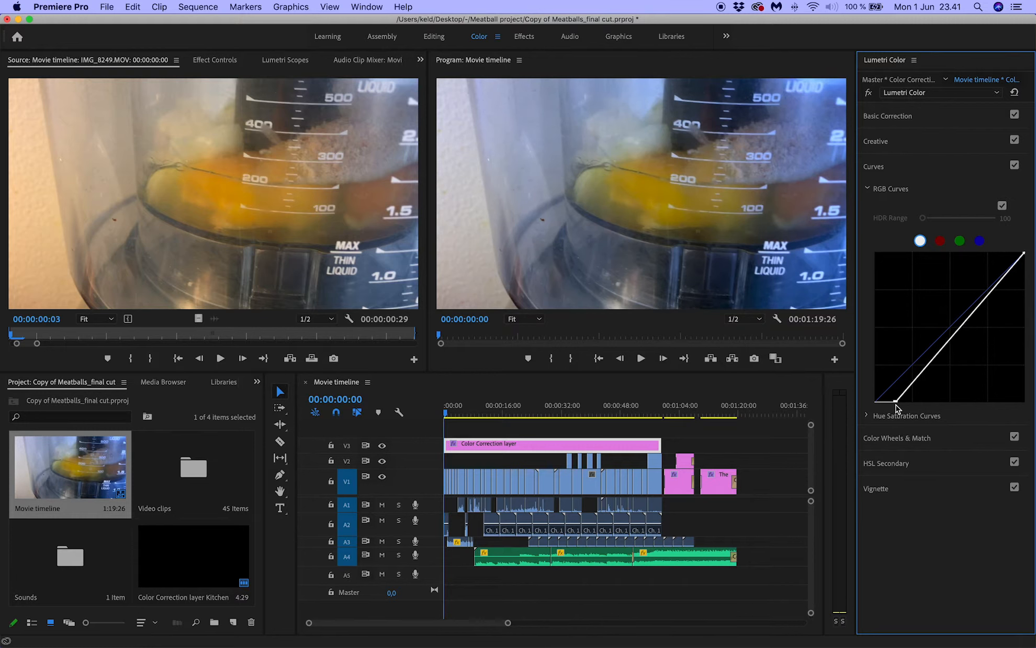
drag(896, 404, 892, 406)
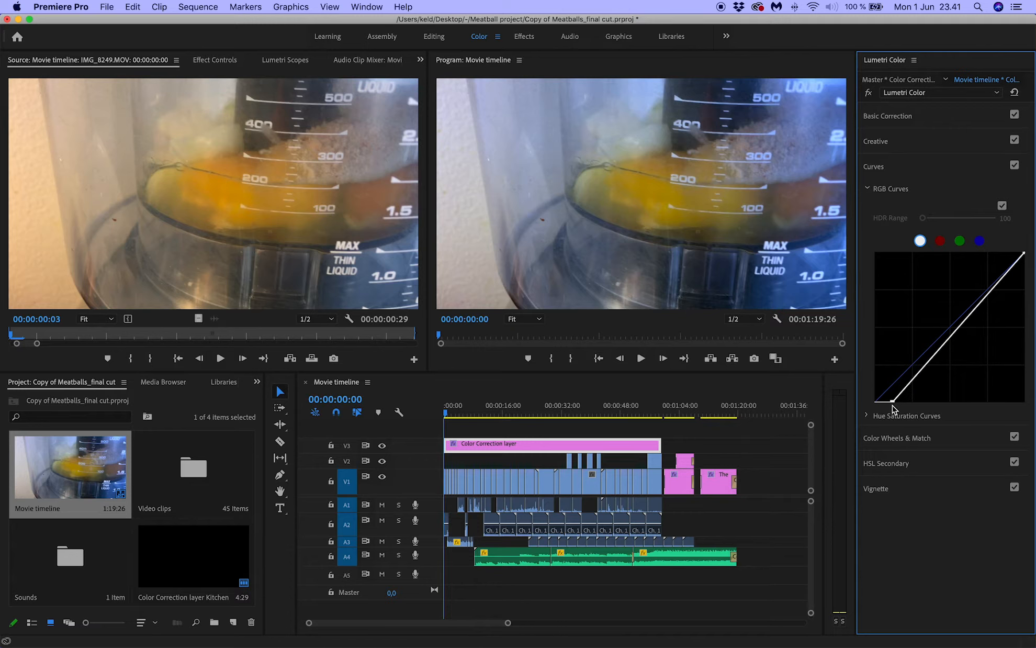
drag(893, 404, 889, 404)
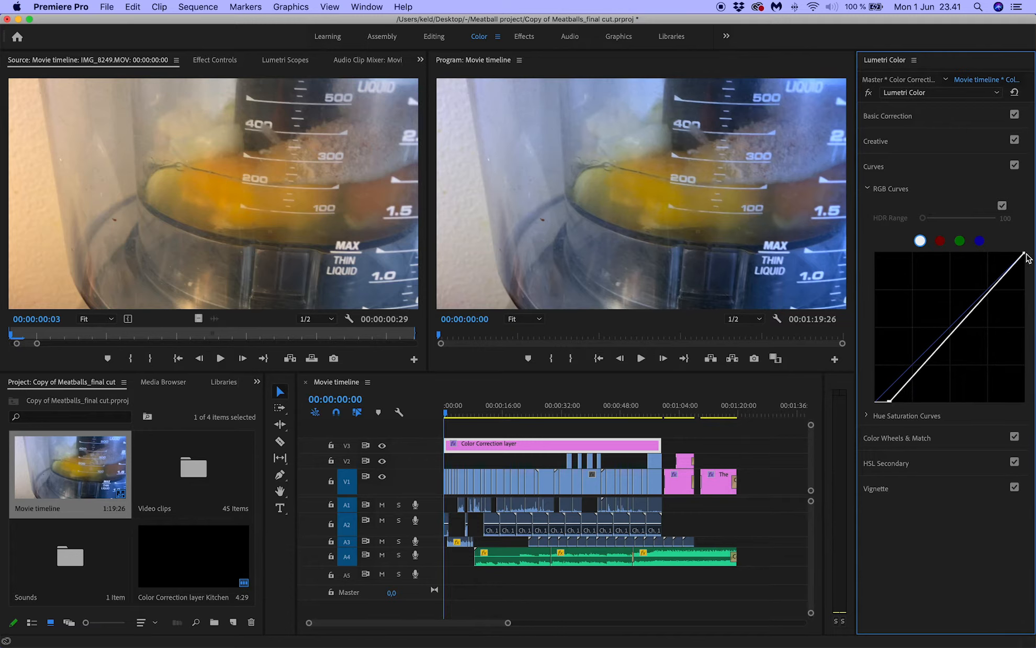
mouse_move(1024, 253)
mouse_down()
mouse_move(988, 253)
mouse_move(1032, 257)
mouse_move(1019, 255)
mouse_up()
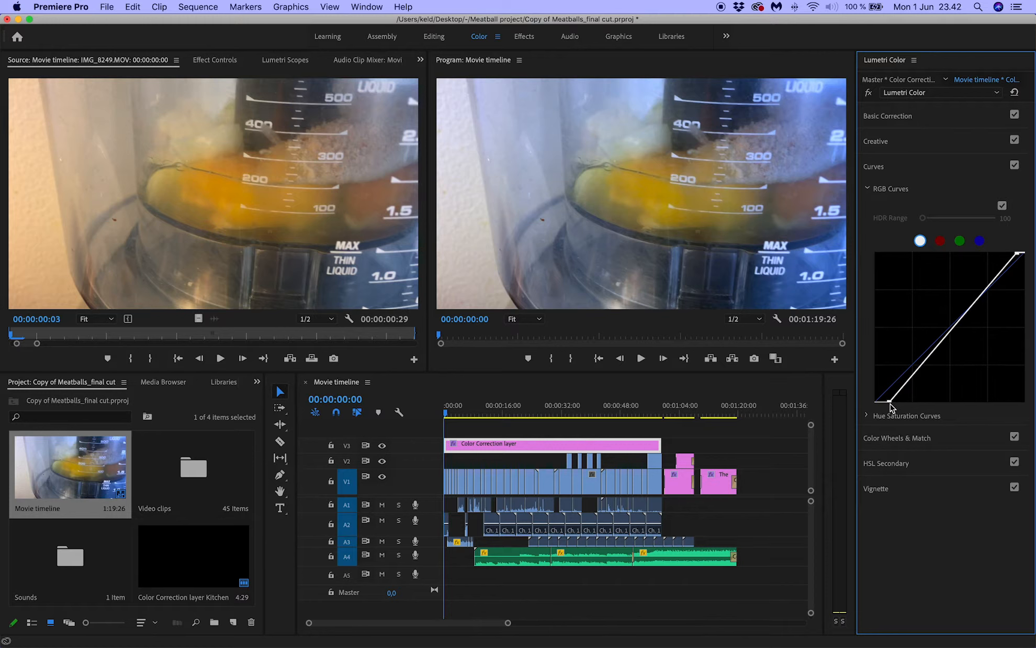
drag(890, 402, 869, 404)
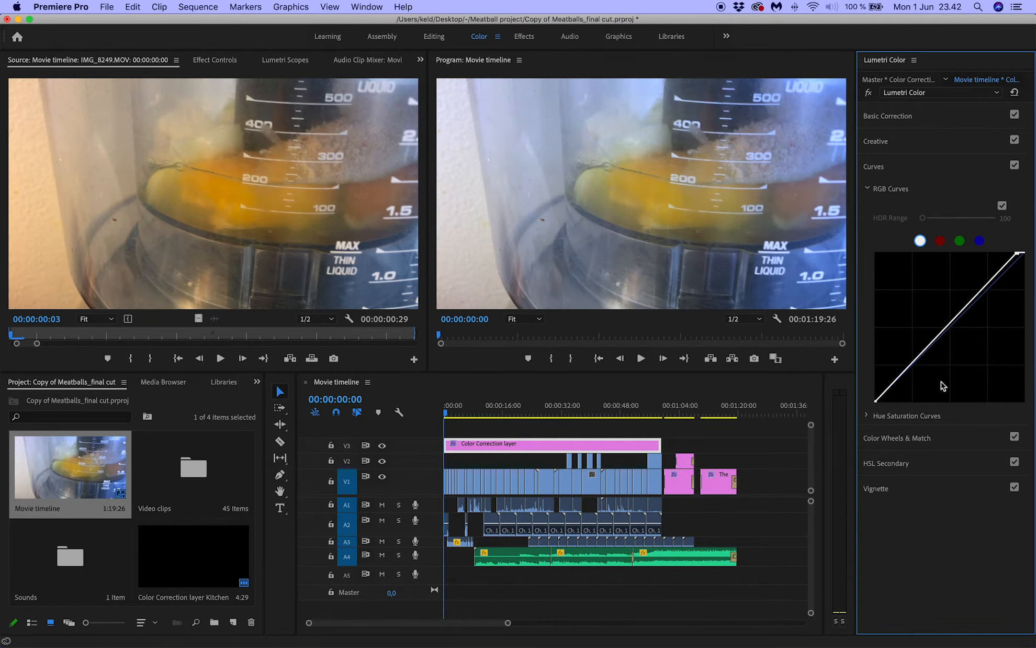
drag(1016, 255, 1024, 253)
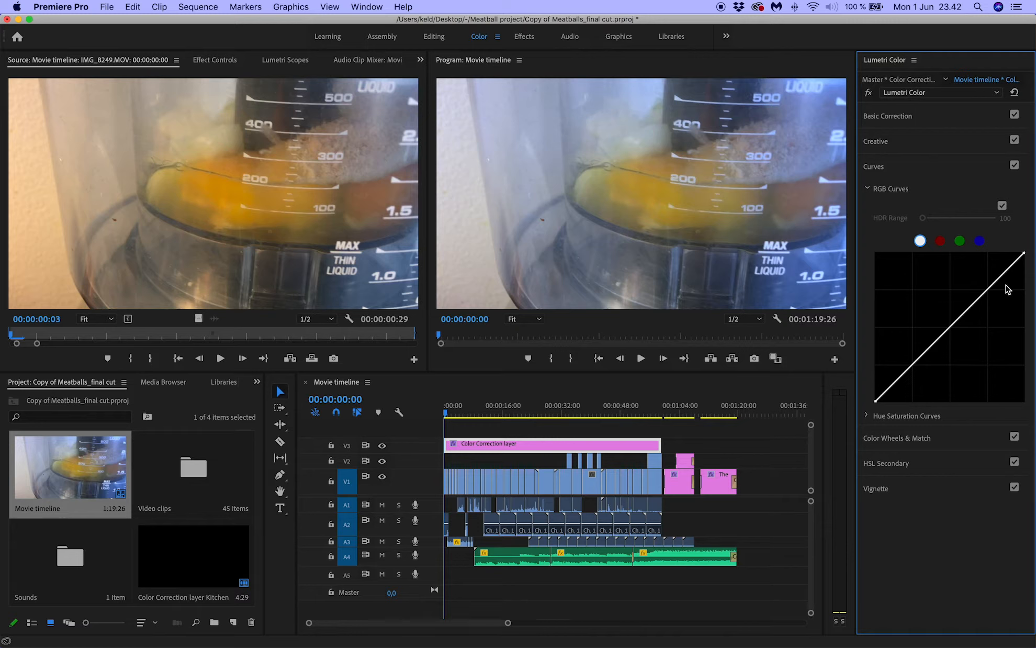
Step: Move the white point and the black point of the master RGB curve slightly inward for more contrast
drag(1024, 253, 1018, 253)
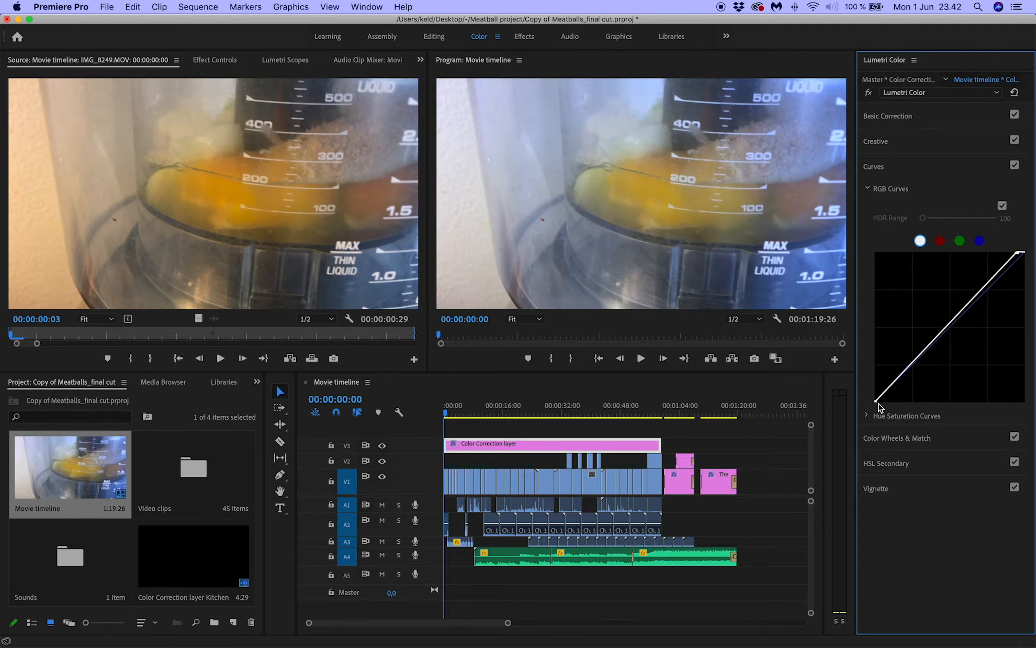
drag(876, 401, 884, 403)
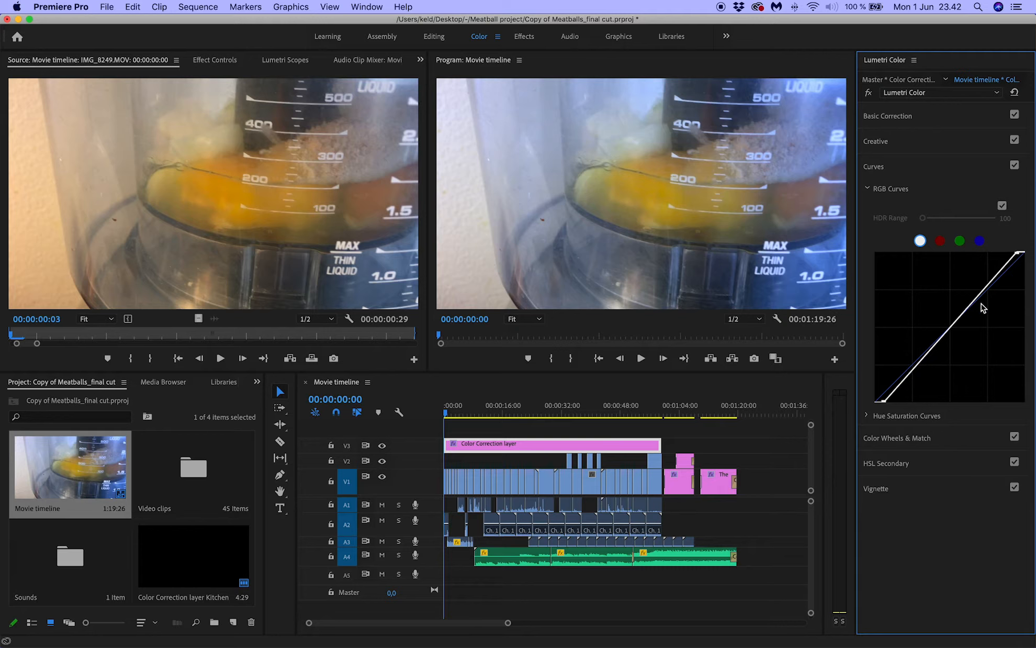
Step: Compare the picture with and without the Curves correction on the first clip and at 00:00:12:22
click(1015, 167)
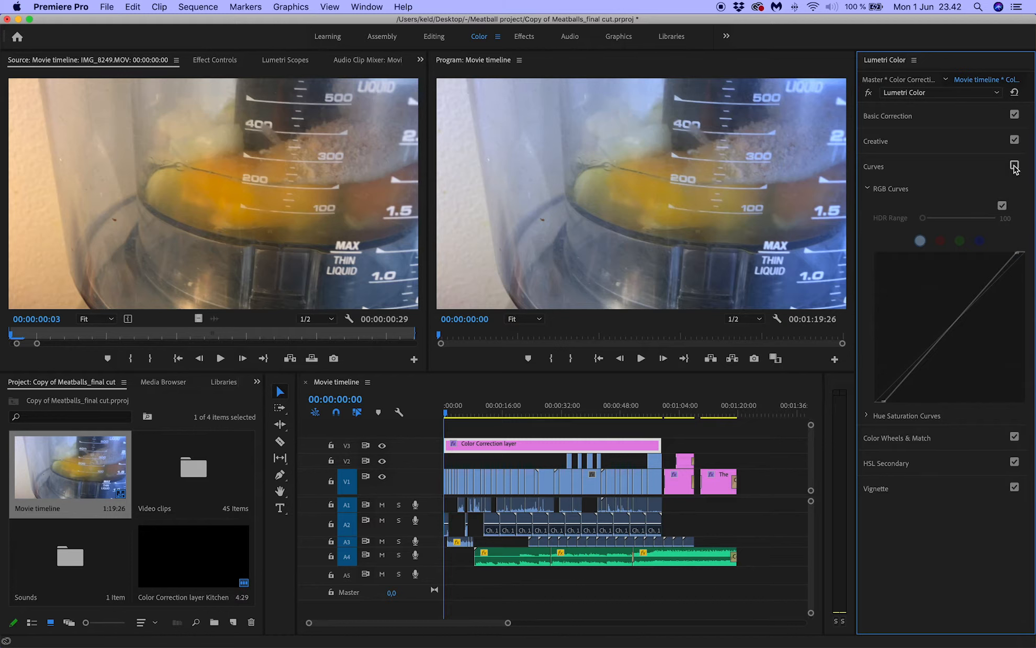
click(1015, 167)
click(1015, 166)
click(1015, 166)
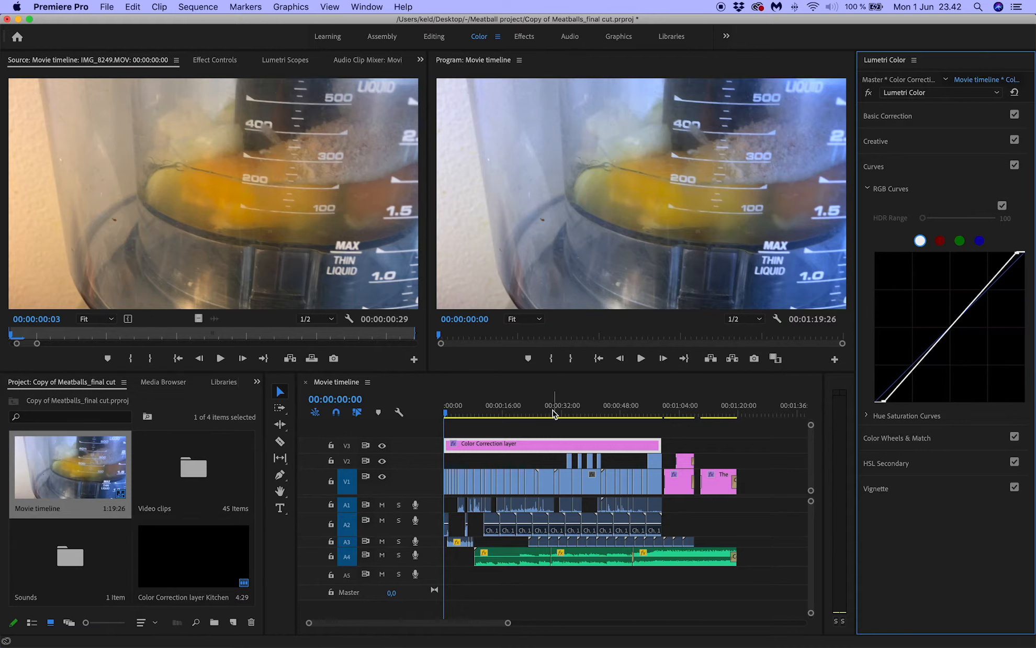
click(491, 413)
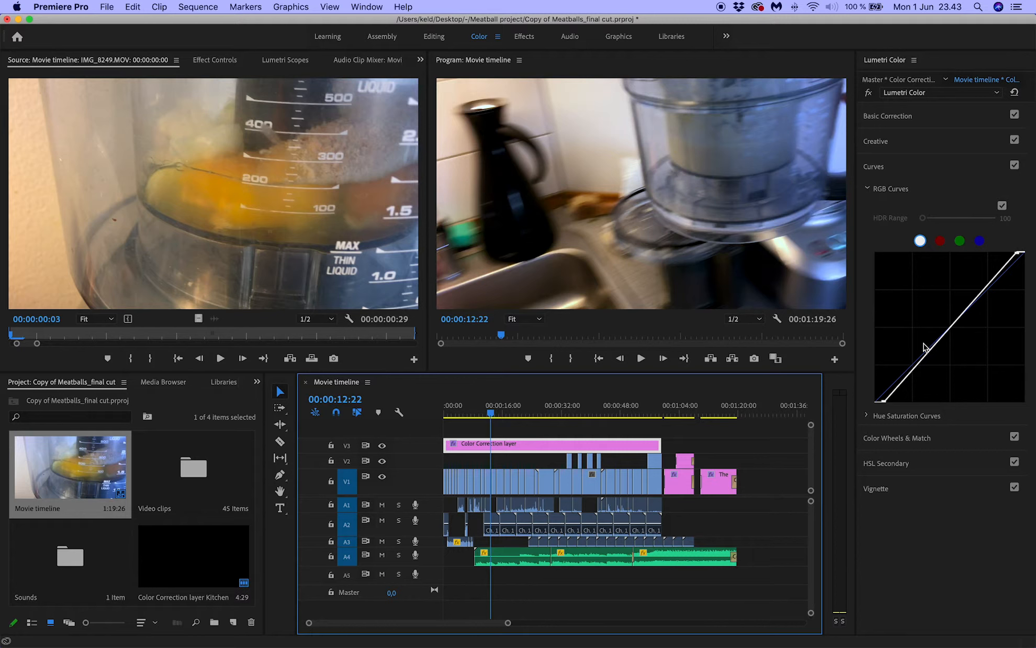
click(1016, 168)
click(1015, 166)
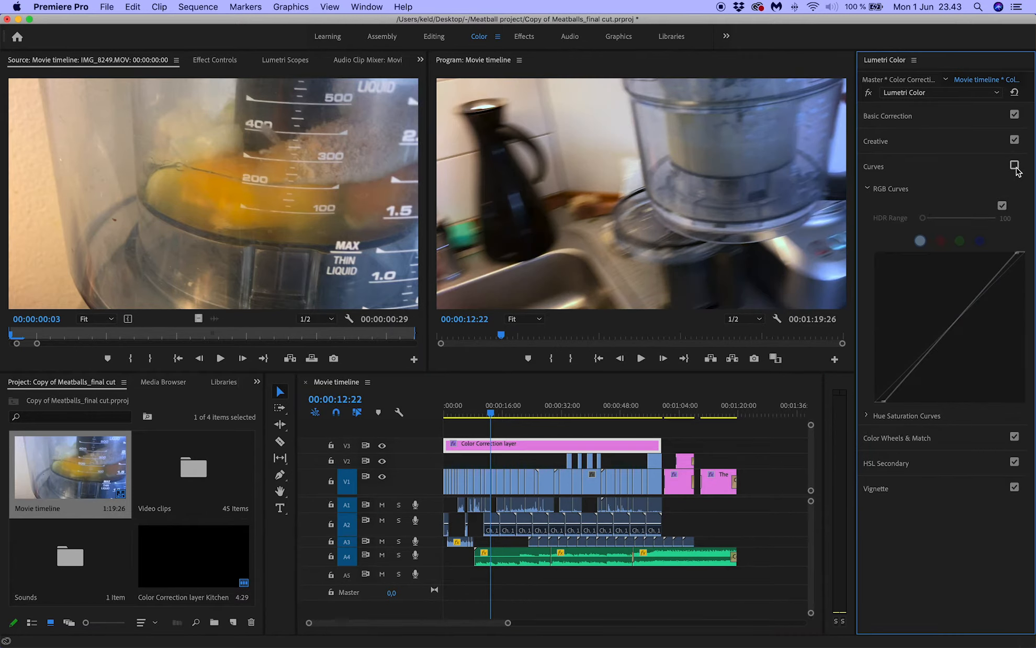
click(1015, 166)
click(1015, 166)
click(1015, 166)
click(1015, 166)
click(1015, 166)
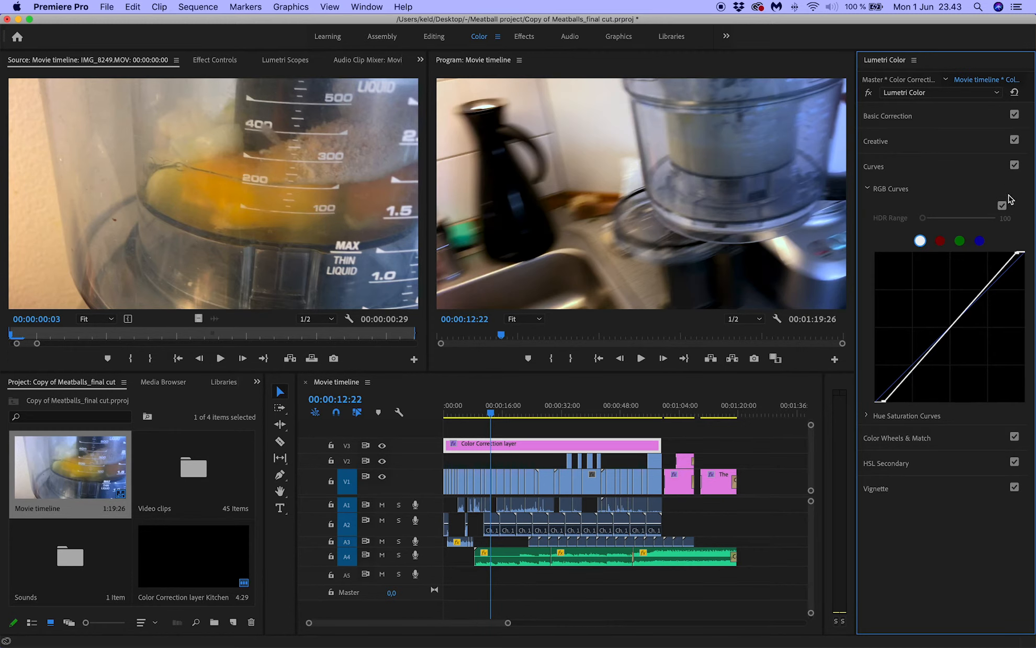
Step: Shape the master curve into a gentle S with highlight and shadow points at 00:00:06:11, and compare the picture without Curves
click(467, 413)
click(982, 292)
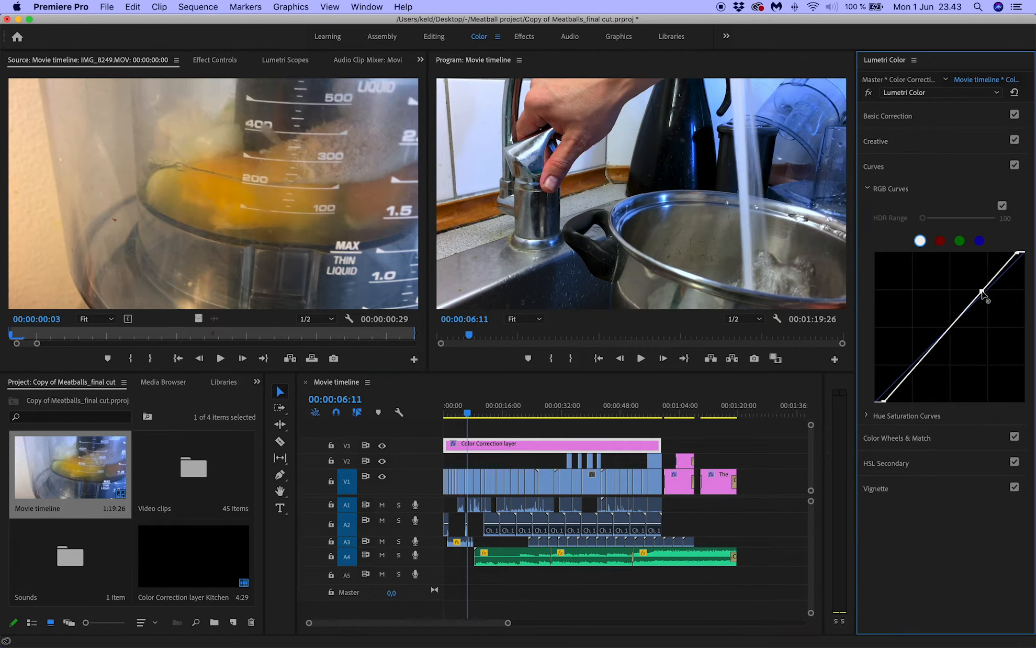
click(916, 368)
drag(982, 292, 978, 288)
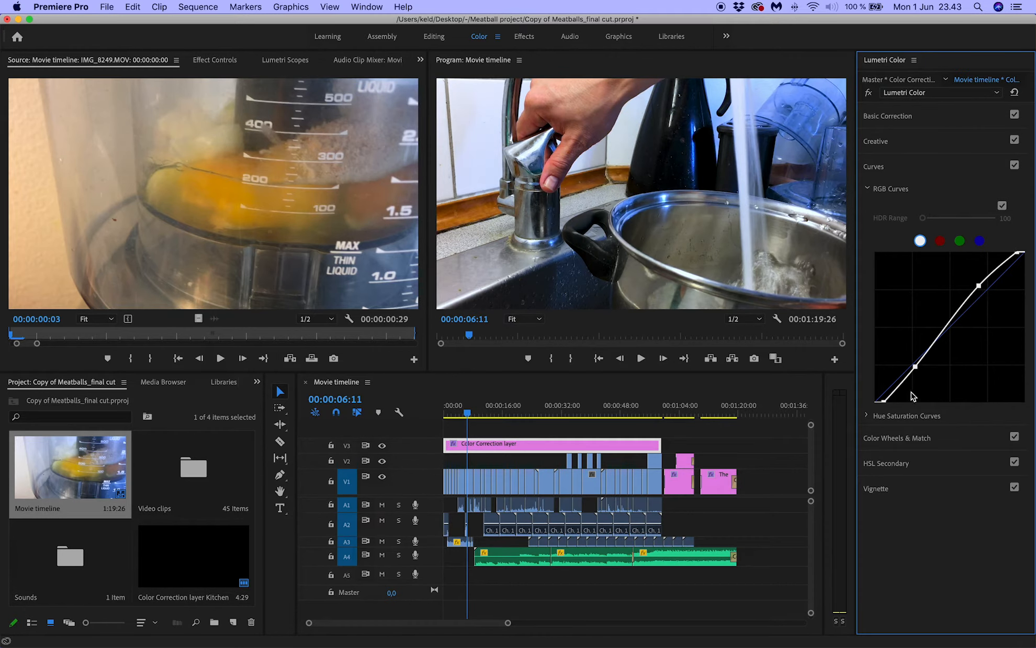
drag(916, 367, 917, 370)
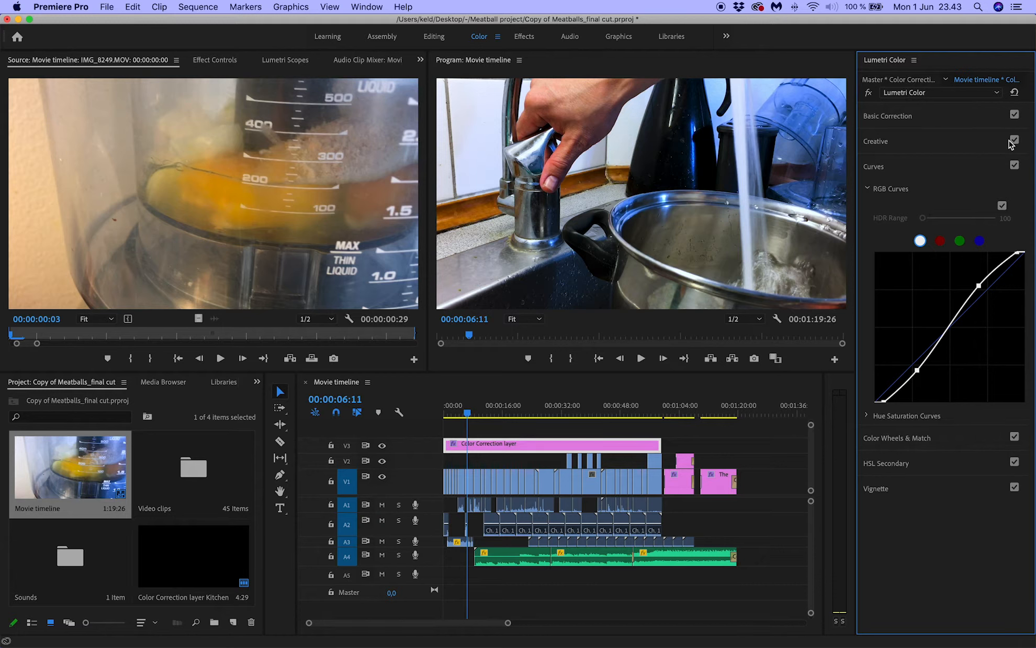
click(1014, 166)
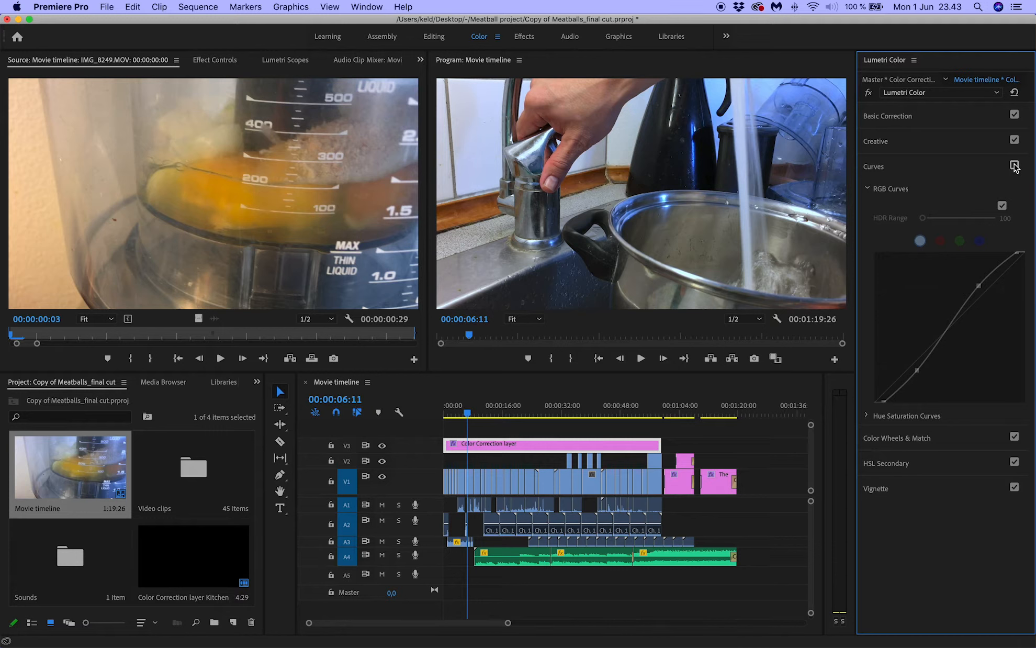
click(1015, 166)
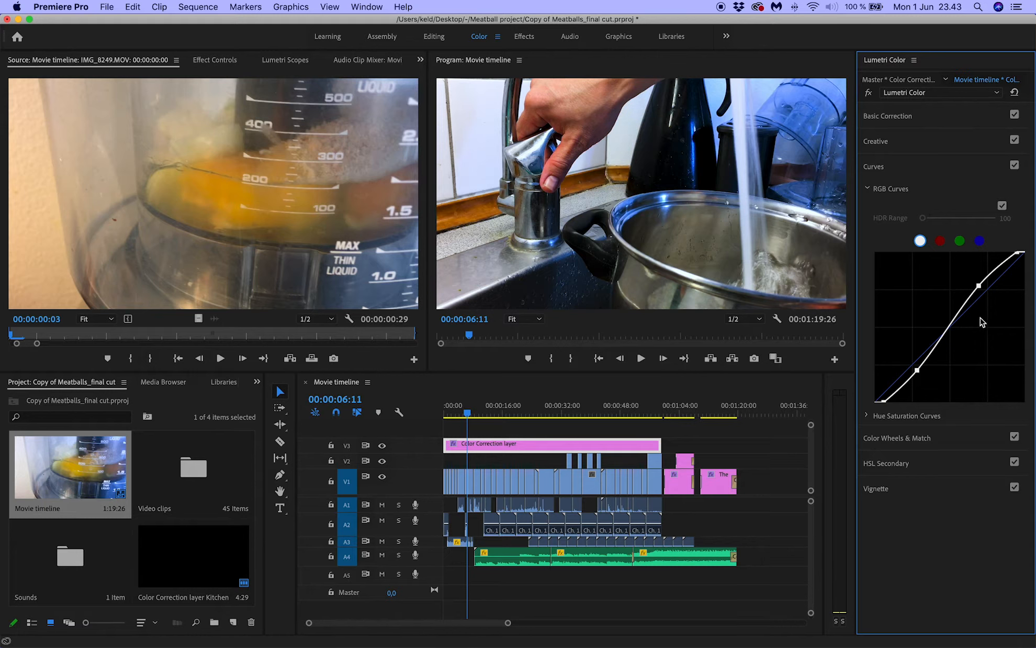
Step: Add a midtone point to the master RGB curve, and try lowering the midtones, shadows and highlights
click(948, 328)
mouse_move(948, 330)
mouse_down()
mouse_move(964, 348)
mouse_move(951, 324)
mouse_up()
drag(951, 324, 960, 331)
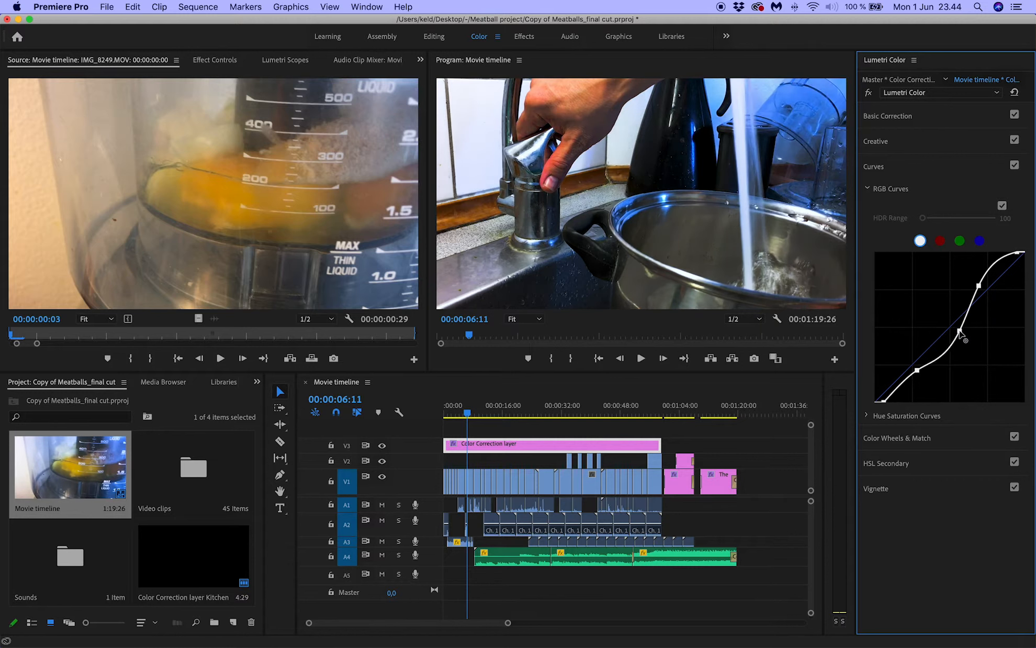
drag(917, 370, 926, 382)
drag(979, 287, 987, 292)
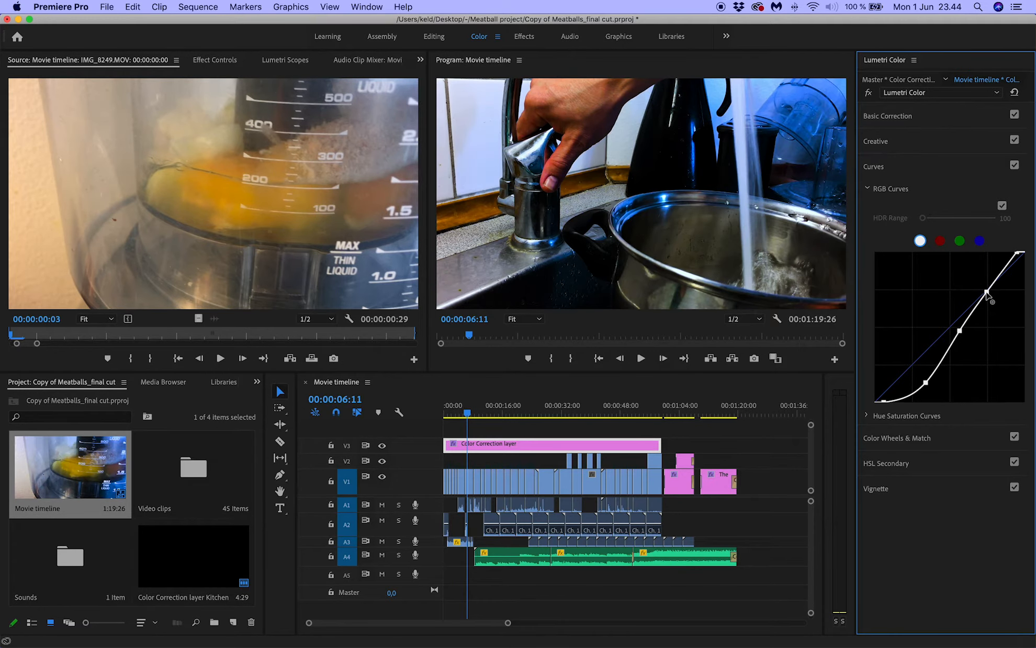
drag(960, 332, 974, 334)
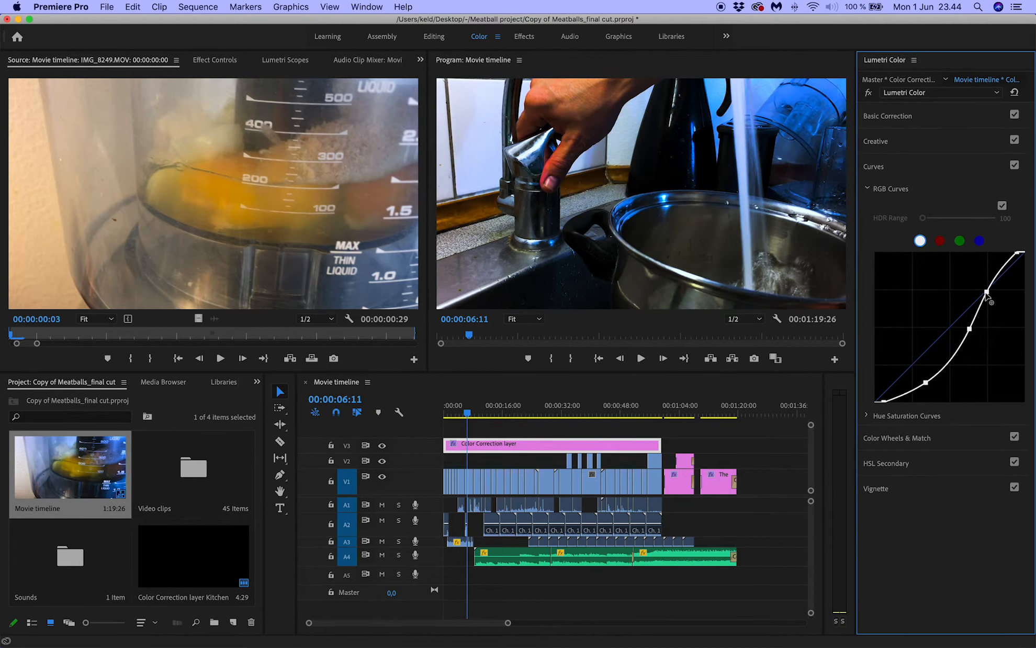
Step: Rearrange the shadow, midtone and highlight points of the master curve into an S that crosses the diagonal near the centre
drag(986, 294, 949, 355)
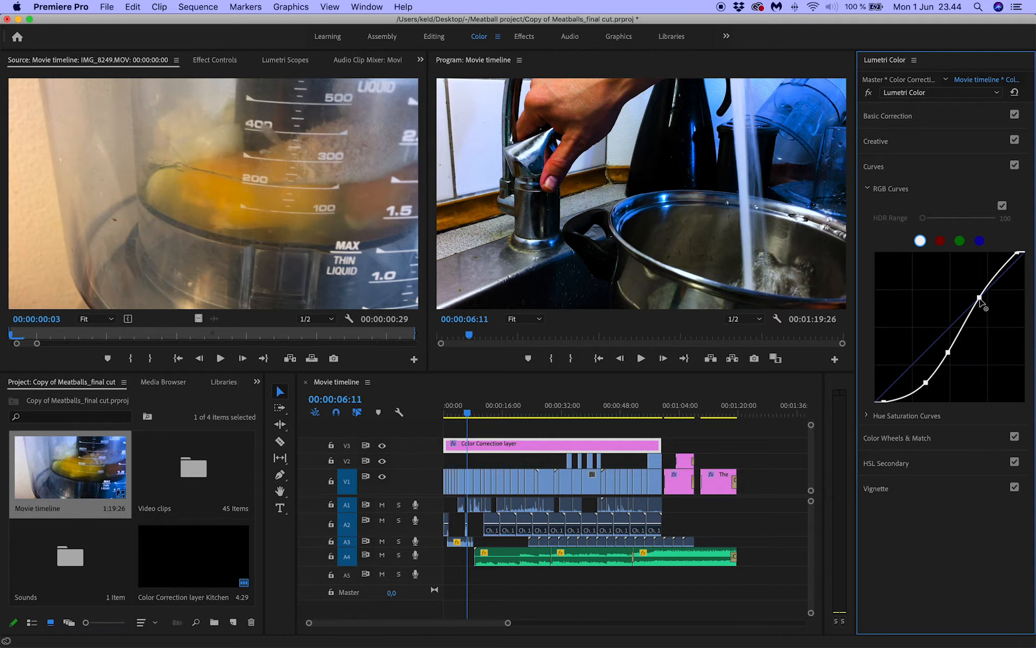
drag(980, 300, 976, 299)
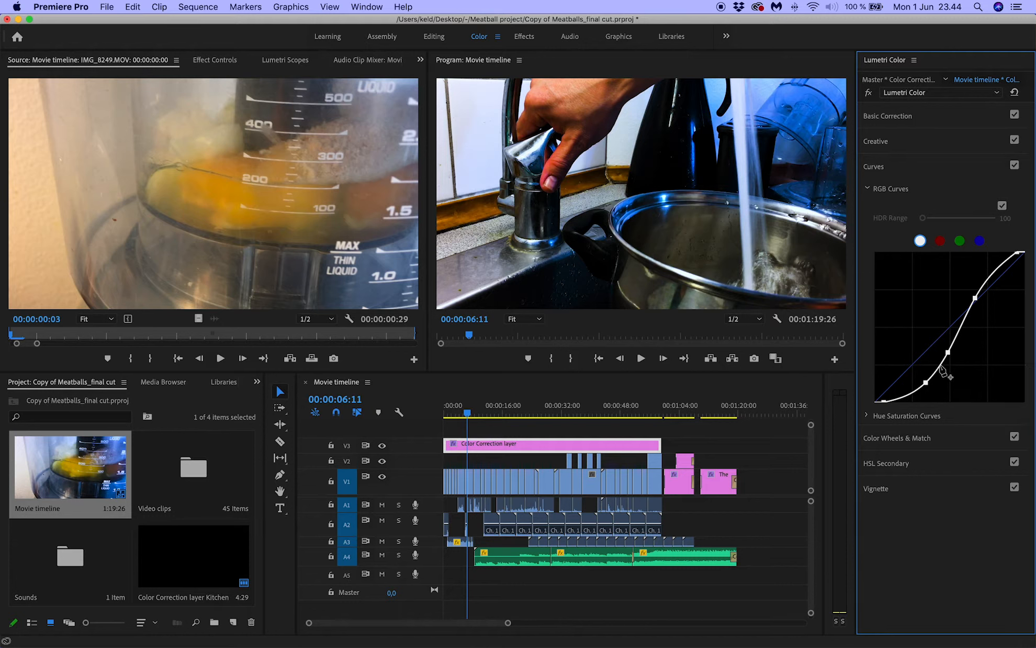
drag(949, 354, 990, 276)
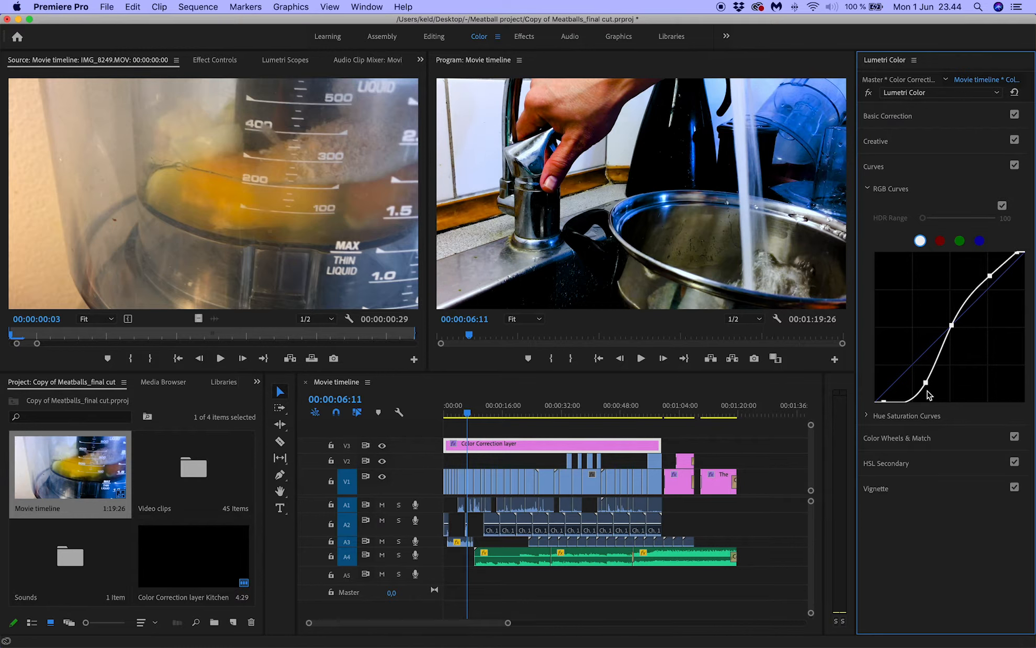
drag(926, 383, 920, 369)
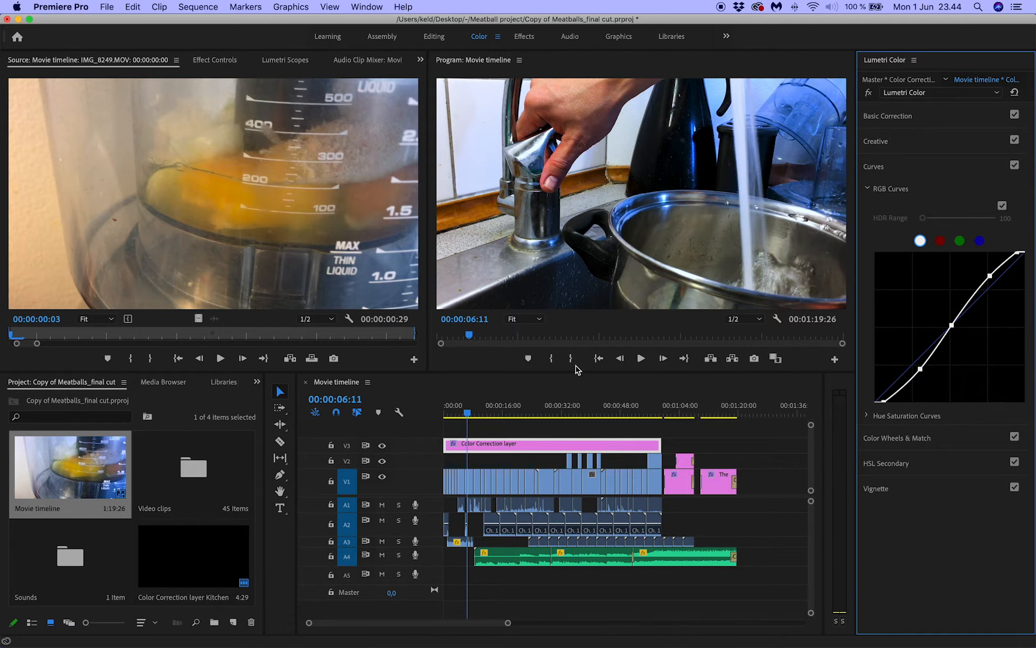
Step: Compare the picture with and without the Curves correction at the start of the timeline and at 00:00:19:08
drag(464, 419, 437, 423)
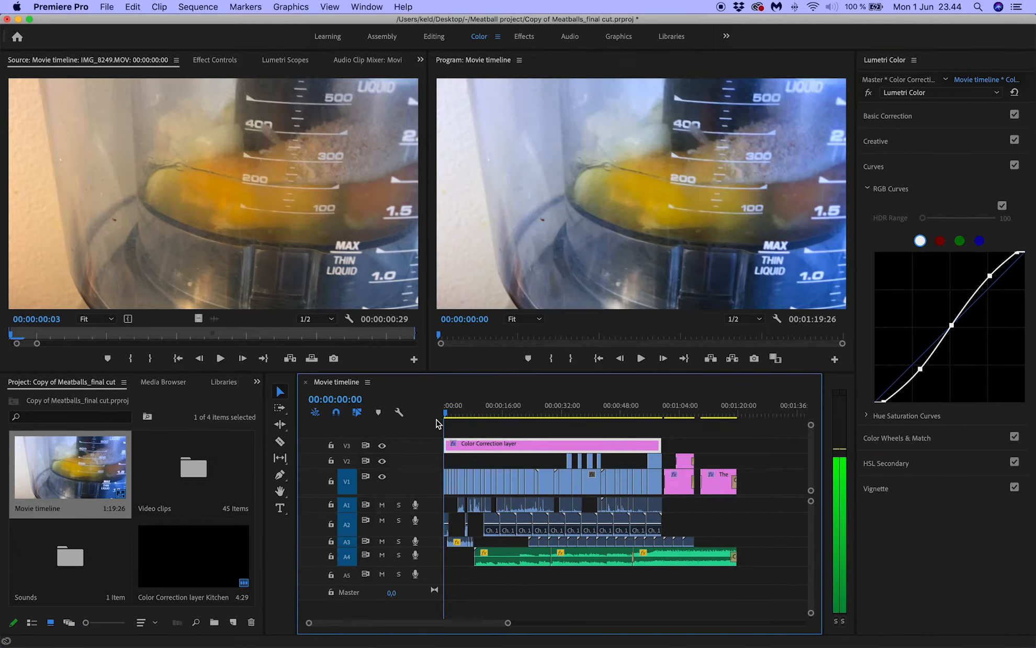
click(1015, 166)
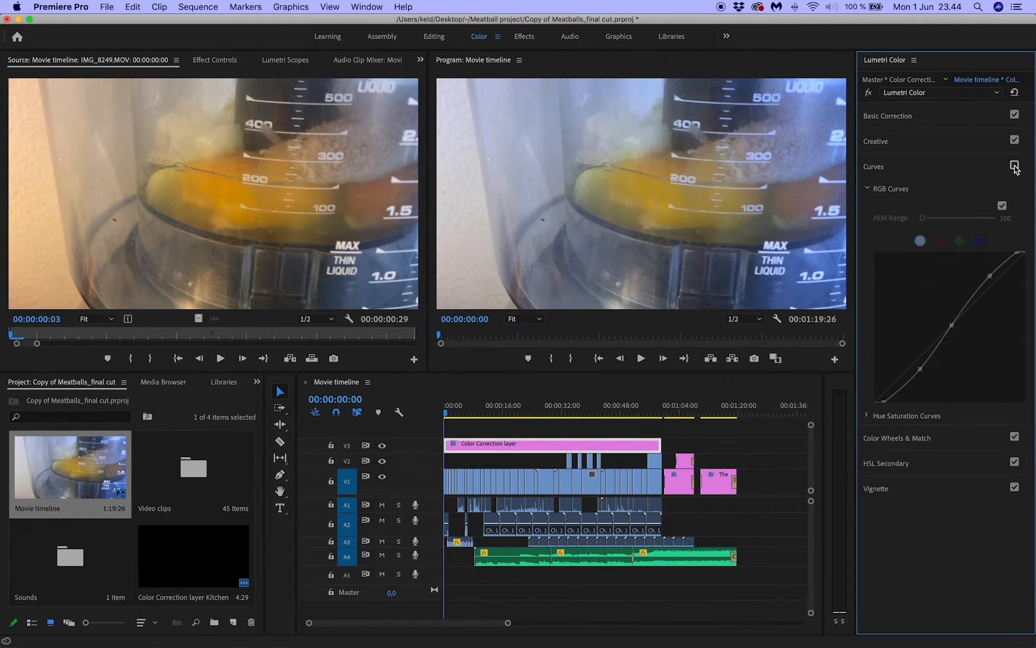
click(1015, 166)
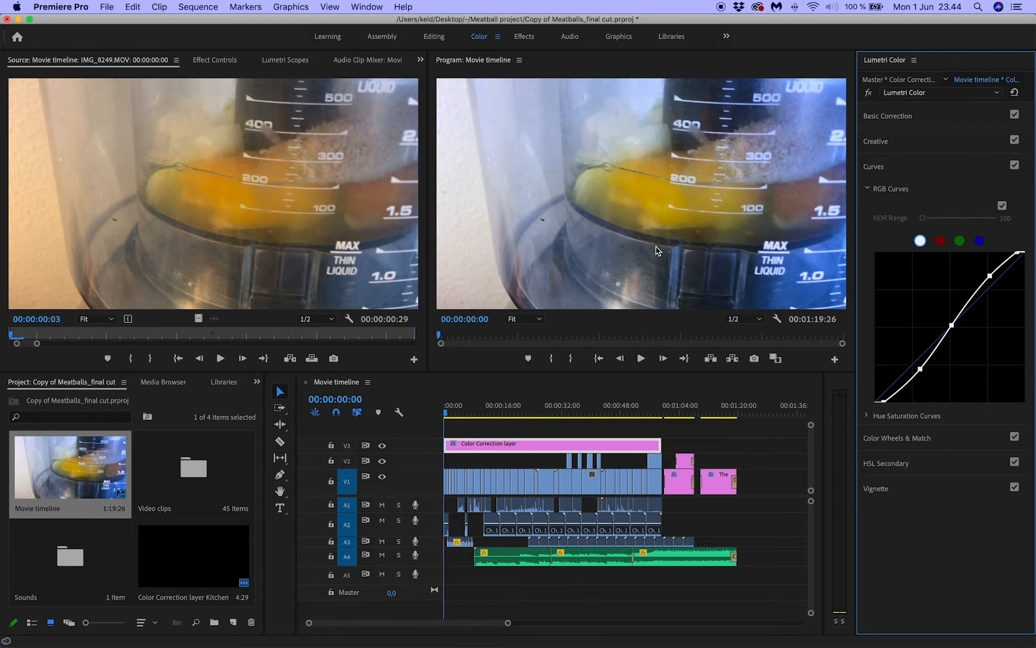
click(515, 413)
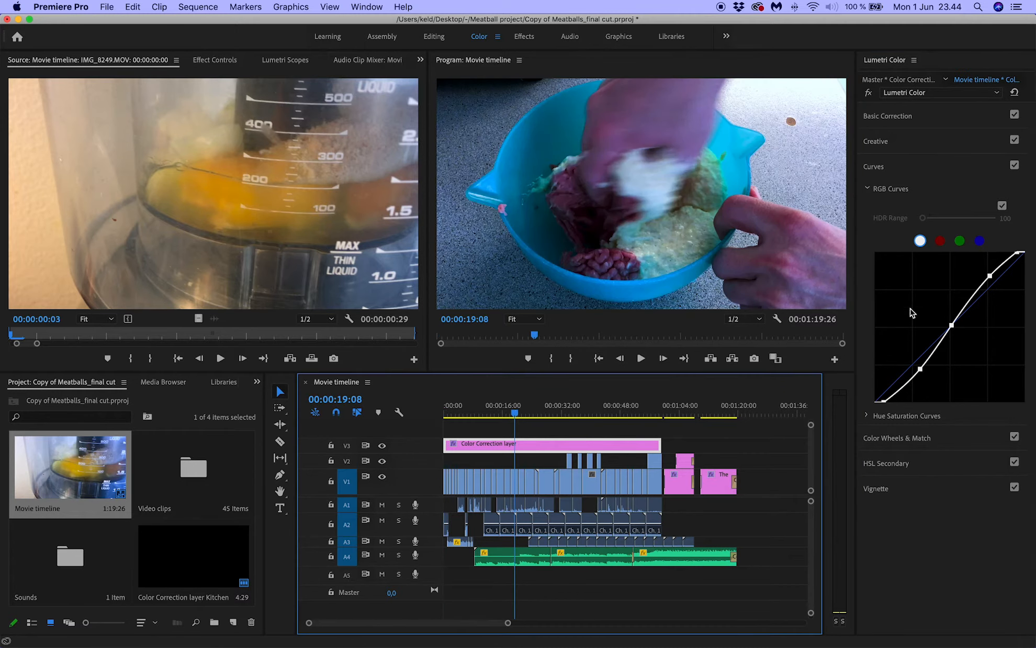
click(1015, 166)
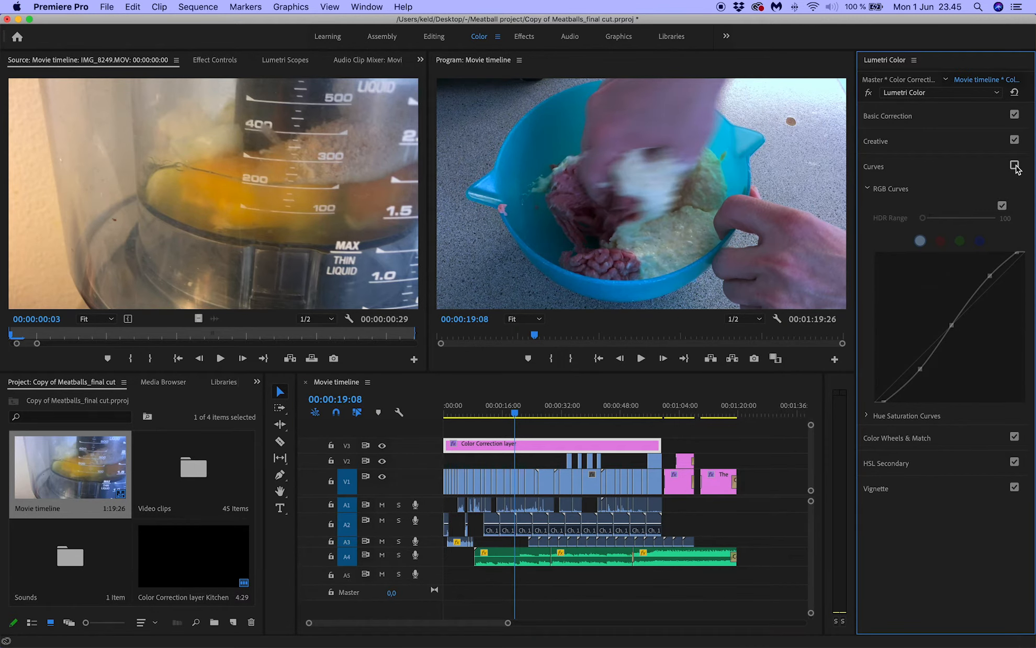
click(1014, 166)
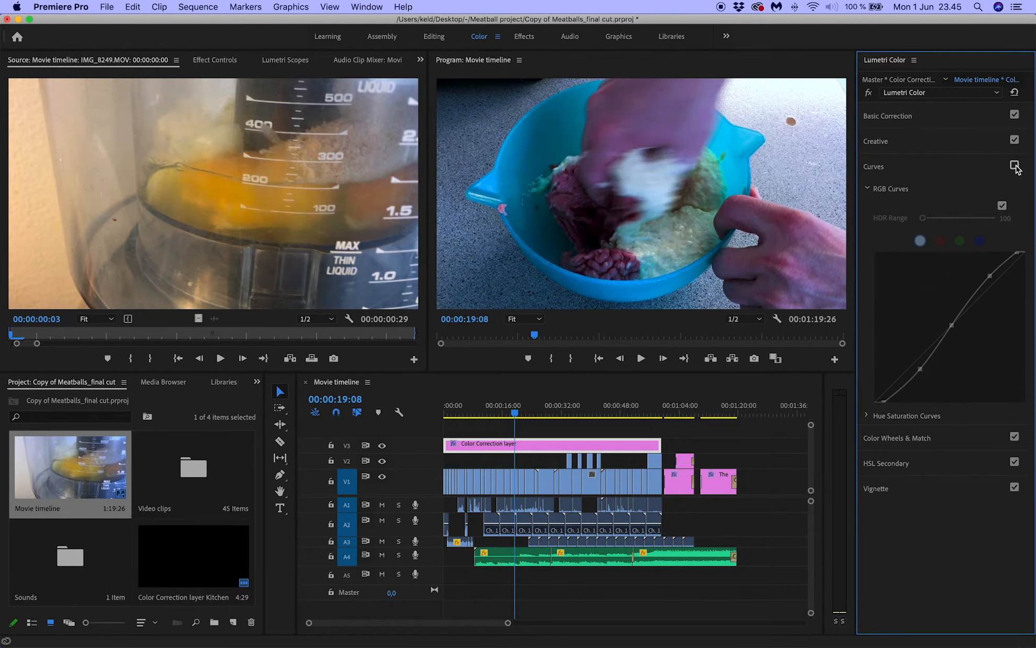
Step: Check the frame at 00:00:28:19, and compare the picture with and without Curves at 00:00:44:22 and 00:00:56:03
click(549, 413)
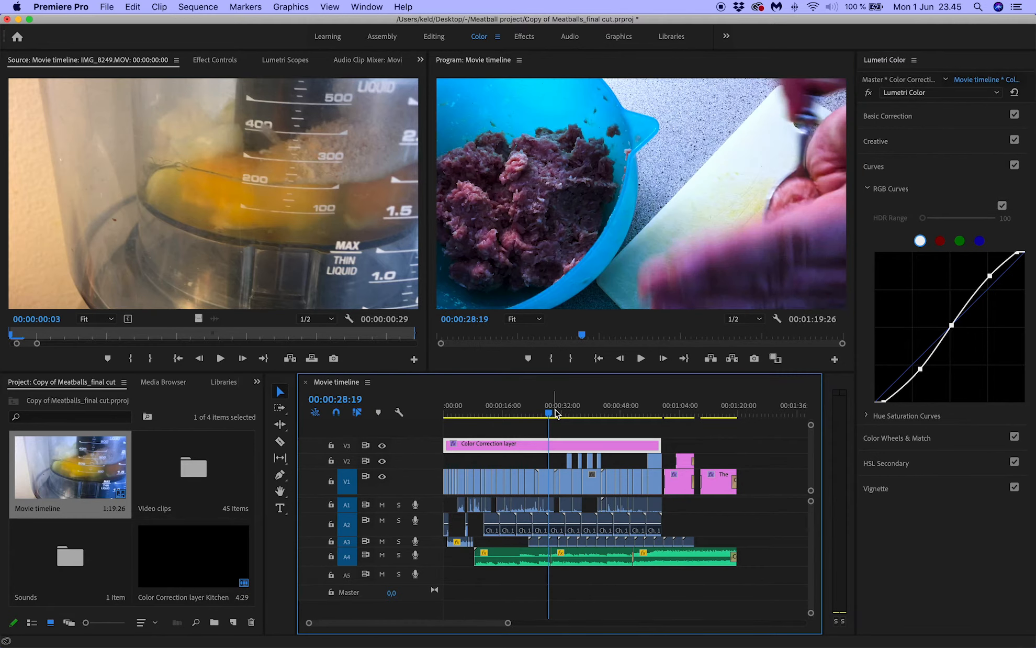
click(608, 413)
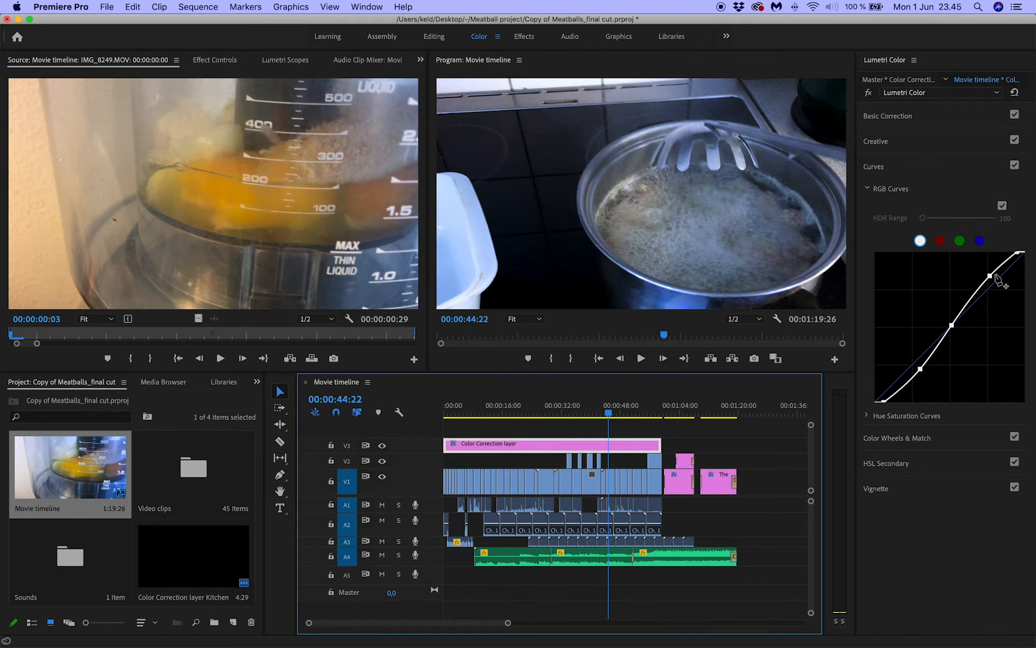
click(1017, 167)
click(1016, 166)
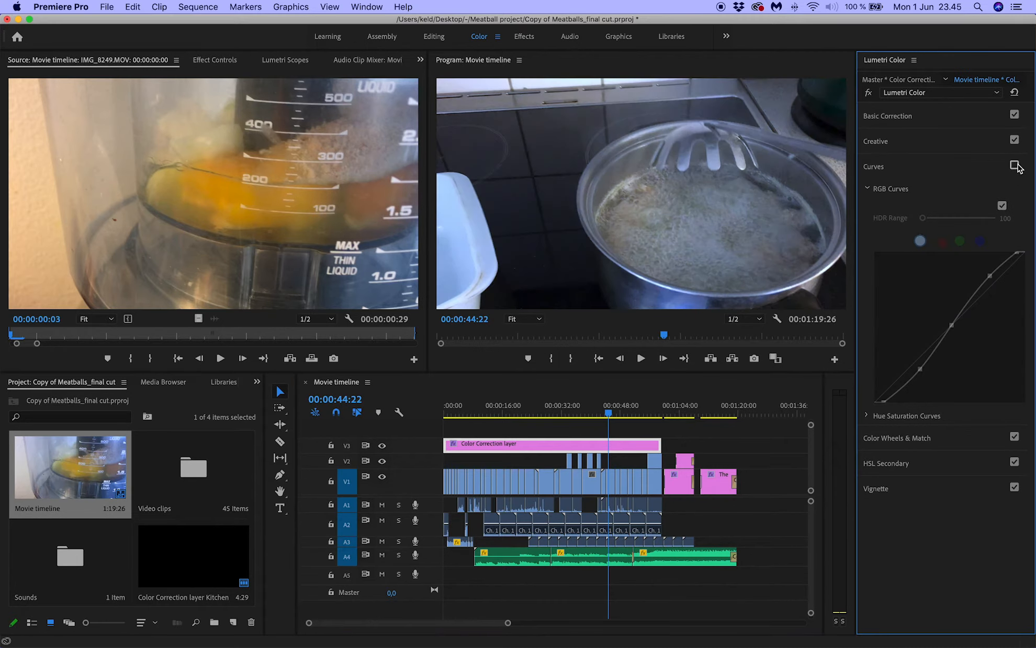
click(1016, 166)
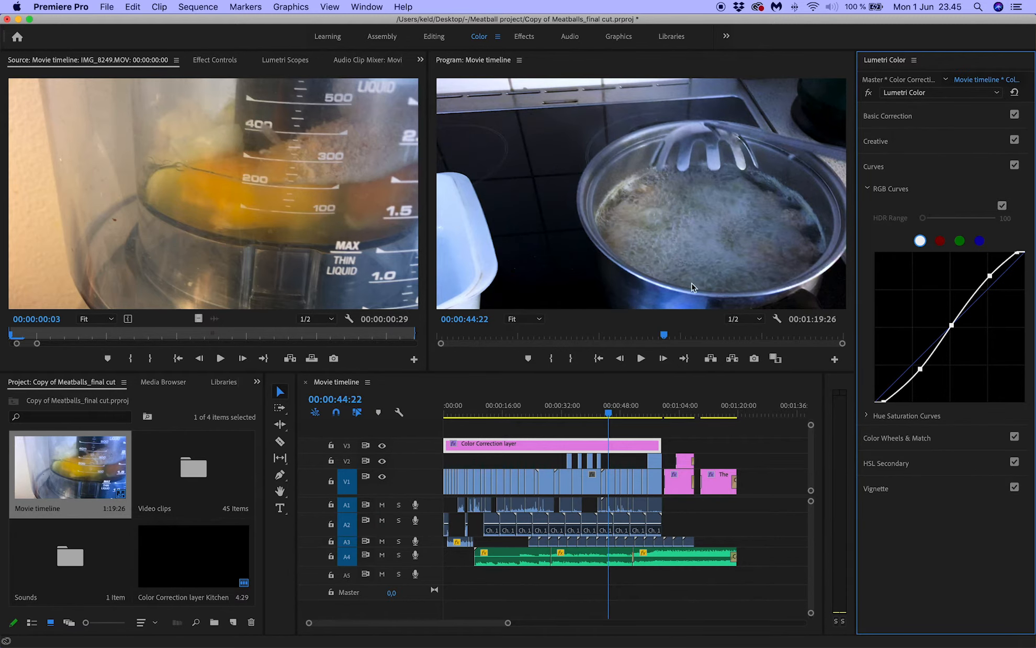
click(651, 411)
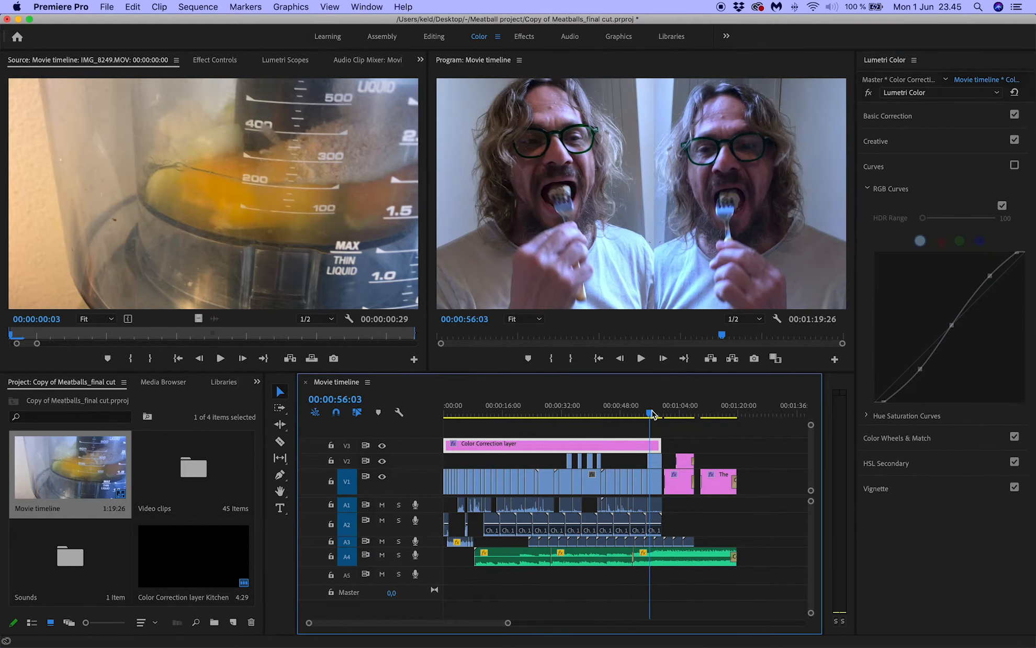
click(1015, 166)
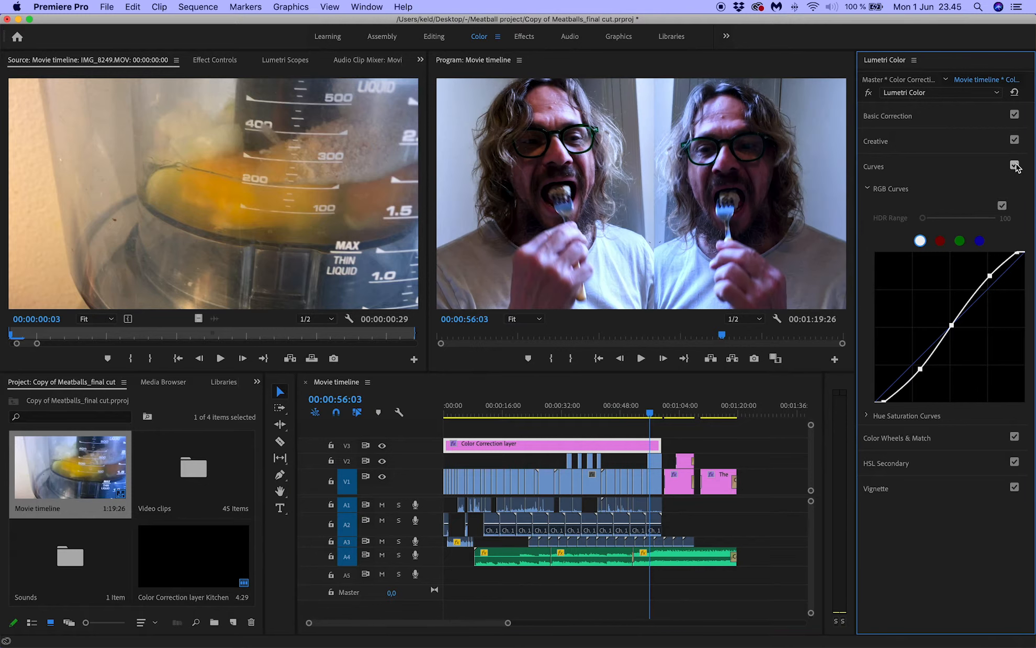
click(1015, 166)
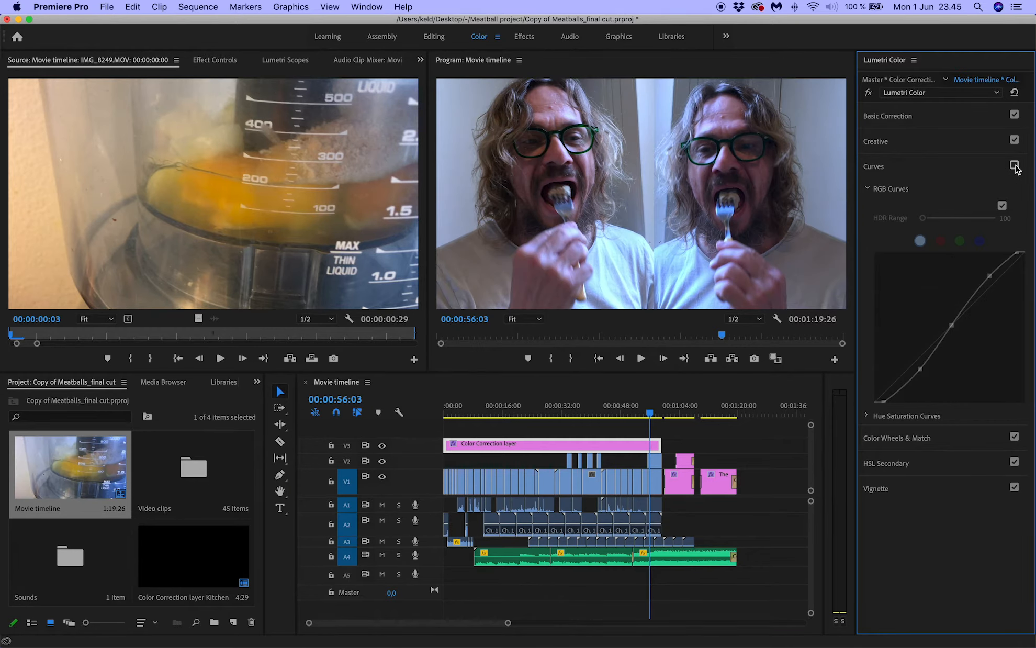
click(1015, 166)
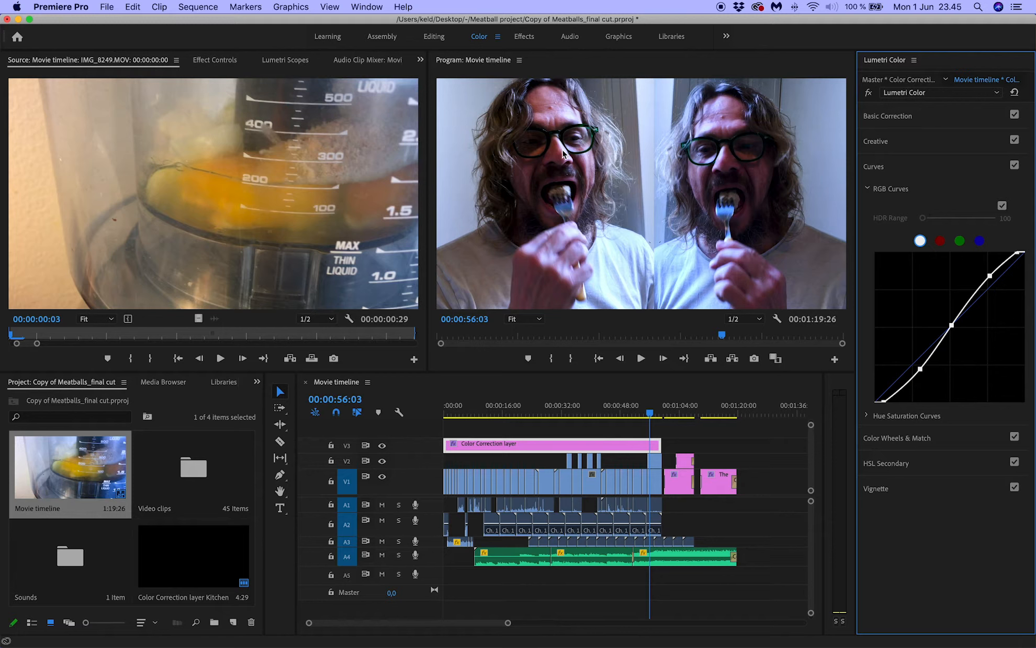
Step: Soften the master curve by returning both end points to the corners and easing the shadow and highlight points, and compare the picture without Curves
drag(1020, 252, 1031, 255)
drag(884, 402, 873, 404)
drag(920, 369, 917, 368)
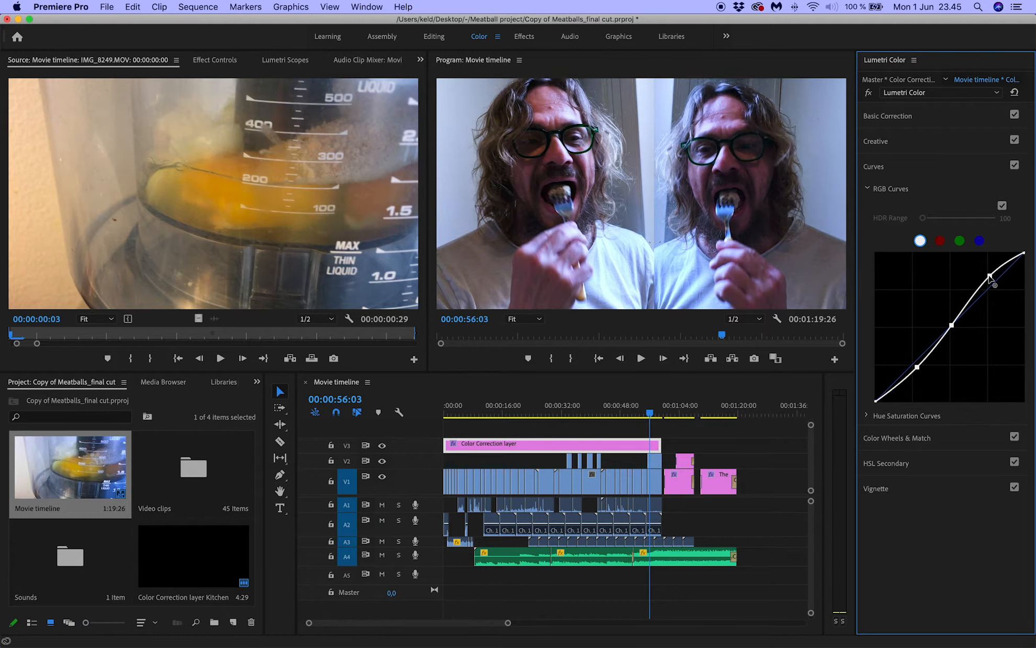
drag(990, 276, 991, 279)
click(1015, 166)
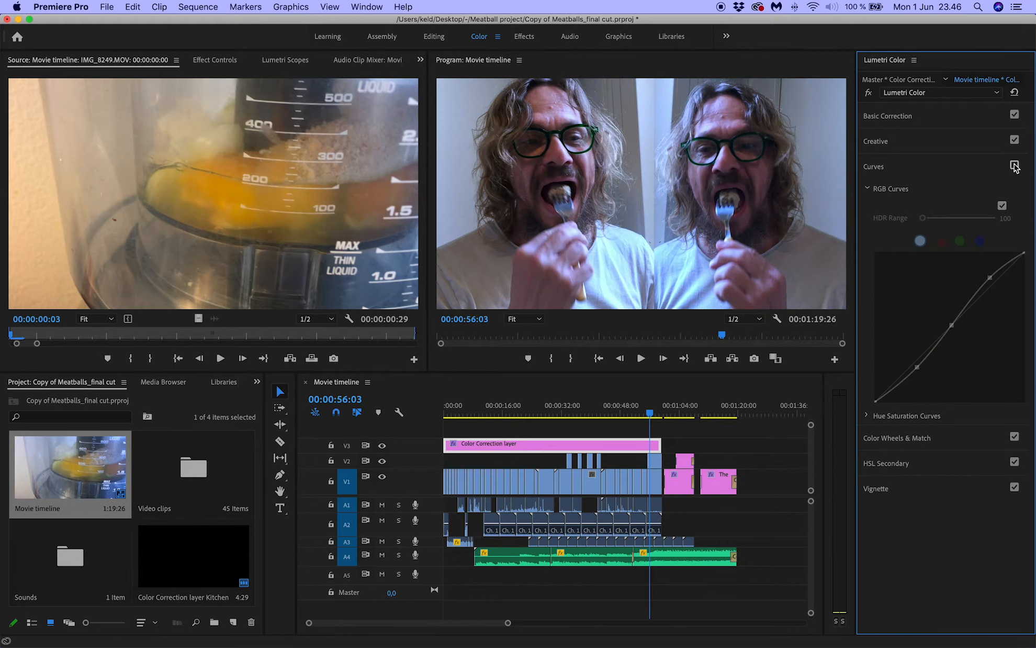
click(1014, 166)
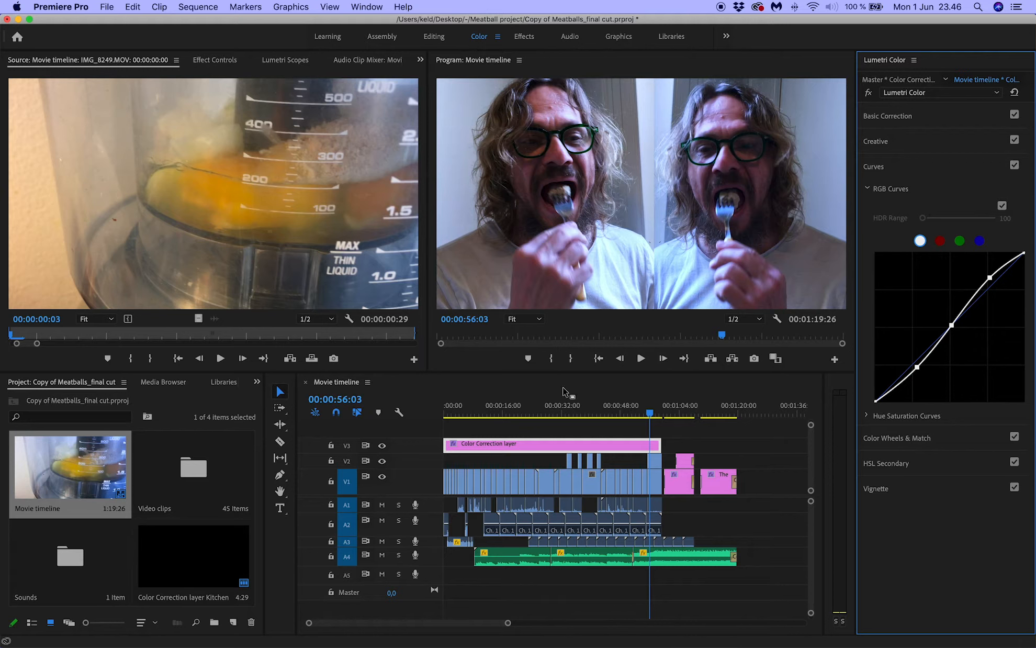
Step: Review the corrected picture at 00:00:35:05 and 00:00:15:17, and return to the start of the timeline
click(574, 415)
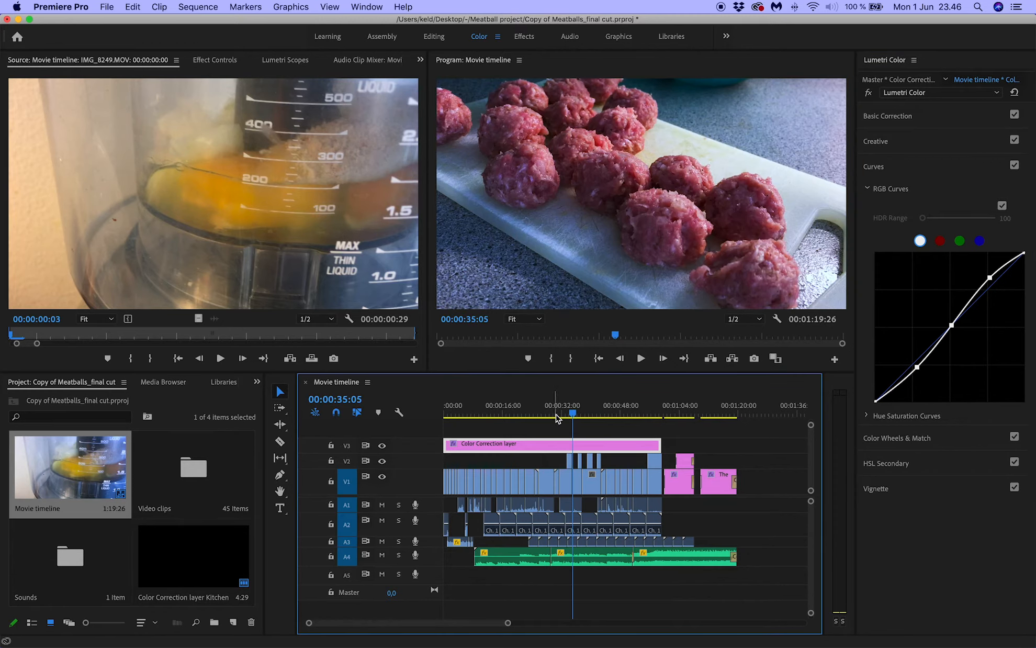
click(497, 423)
click(502, 414)
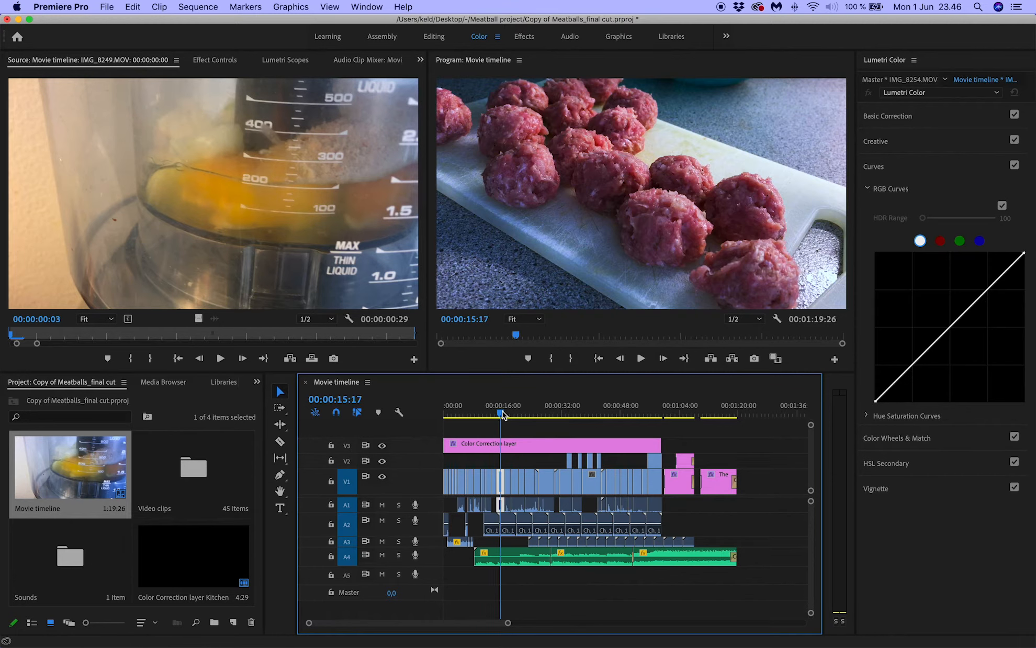
click(454, 414)
key(Home)
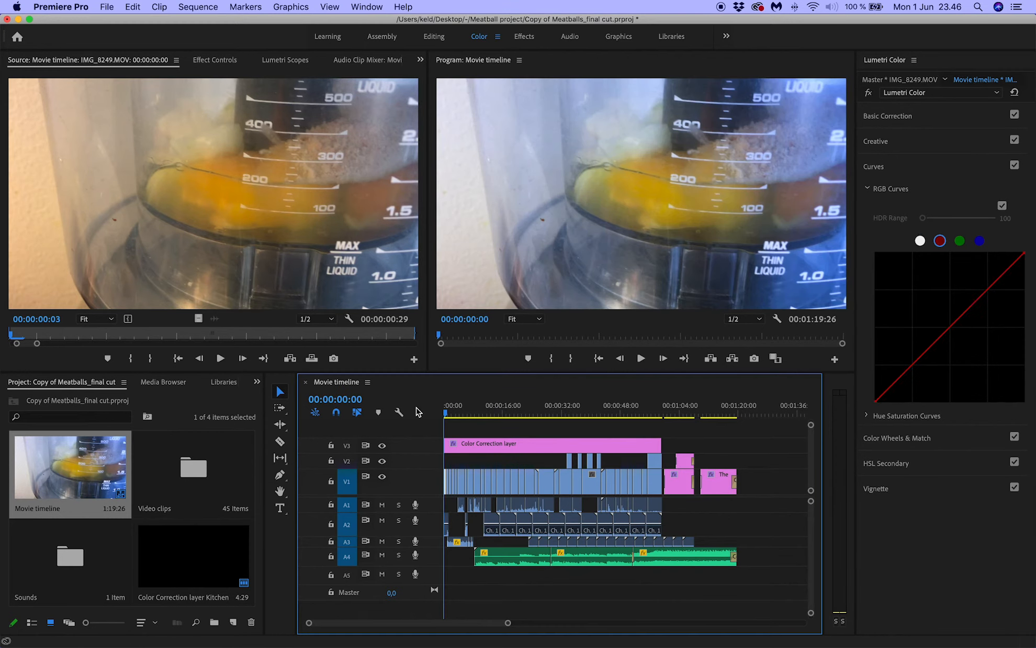
Step: Toggle the Curves section of the first clip, IMG_8249.MOV, off and on, and display its master RGB curve
click(1015, 166)
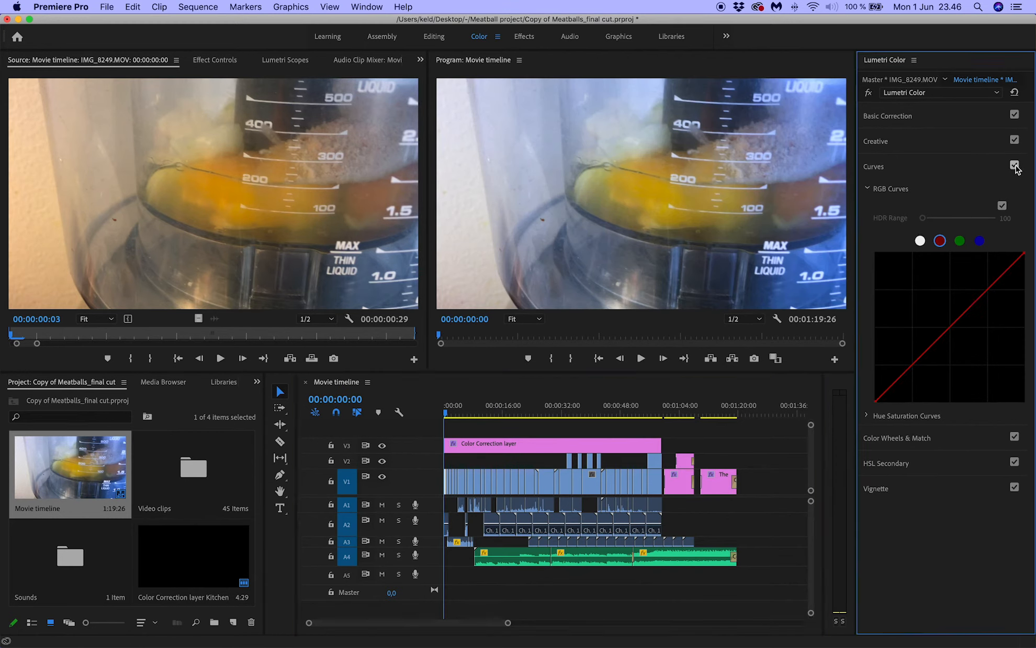
click(1015, 166)
click(1015, 165)
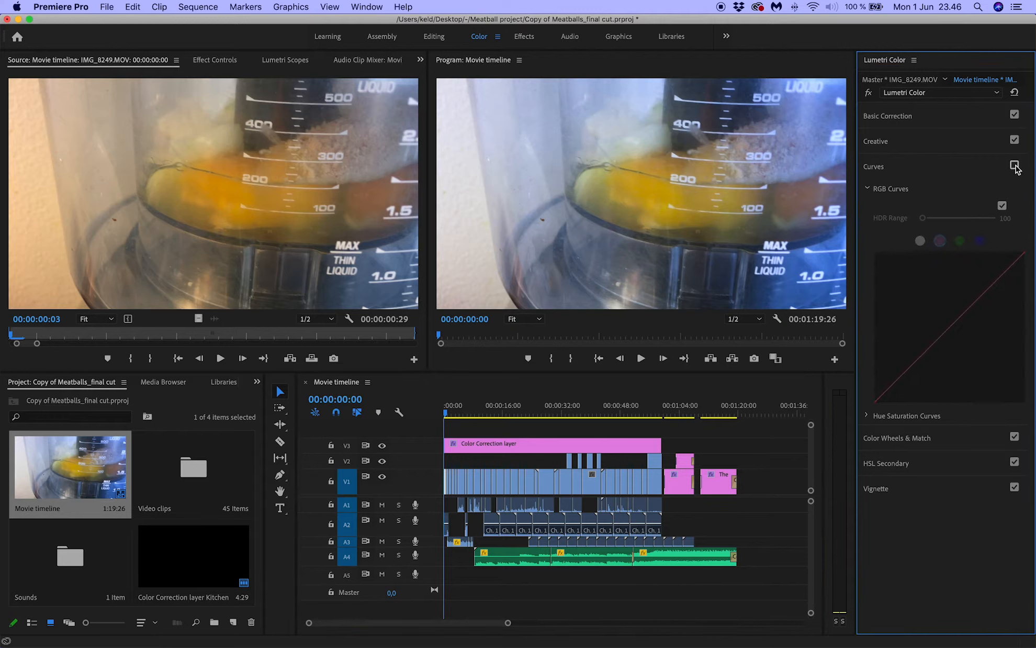
click(1015, 166)
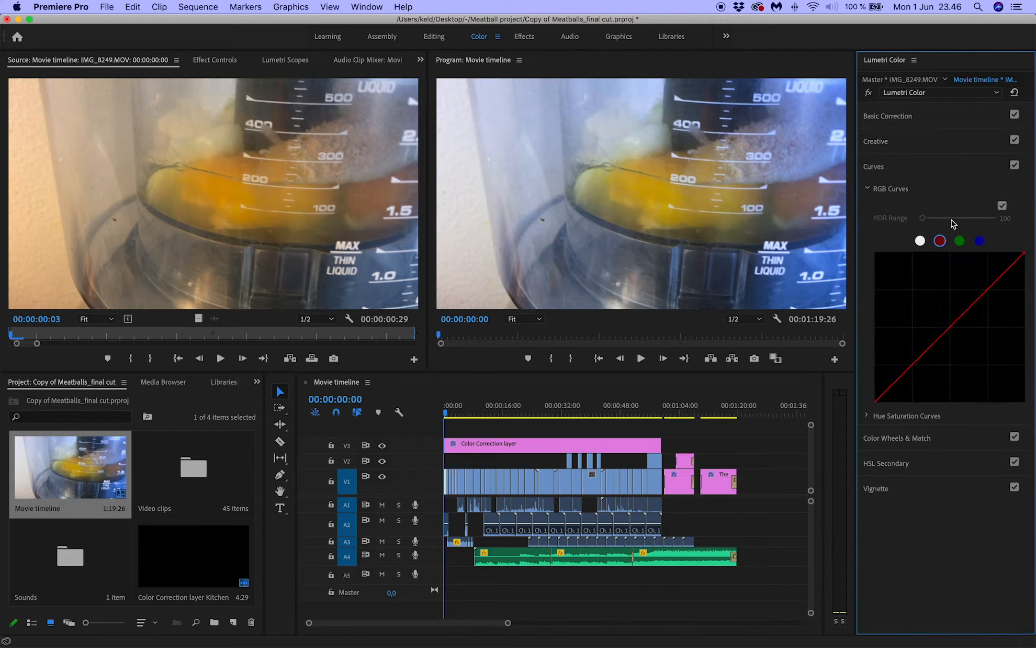
click(920, 240)
click(1015, 166)
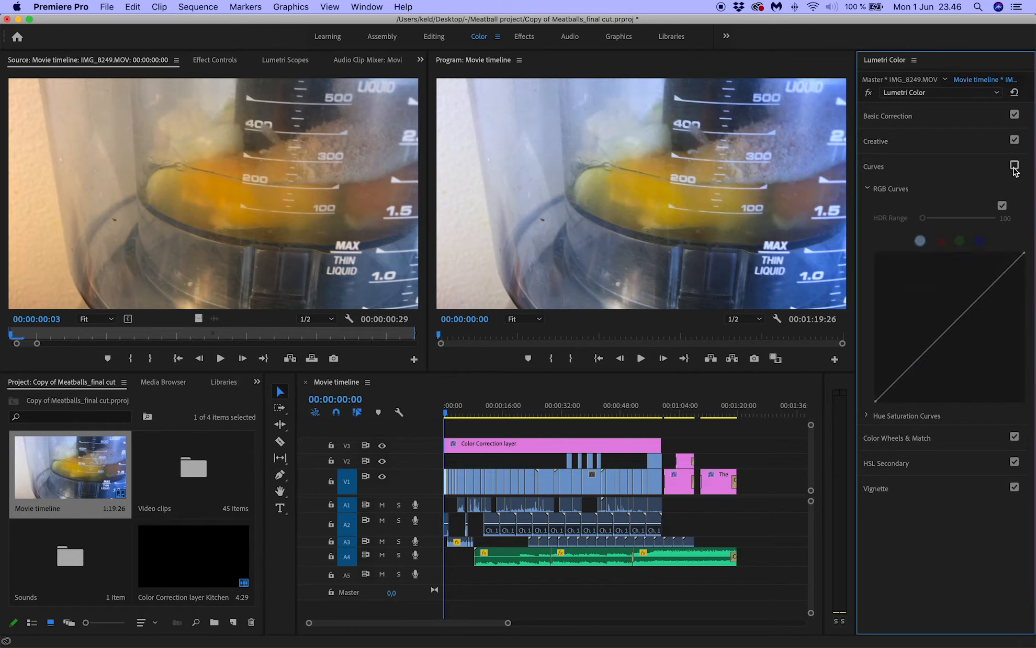
click(1015, 166)
click(1015, 166)
click(1015, 166)
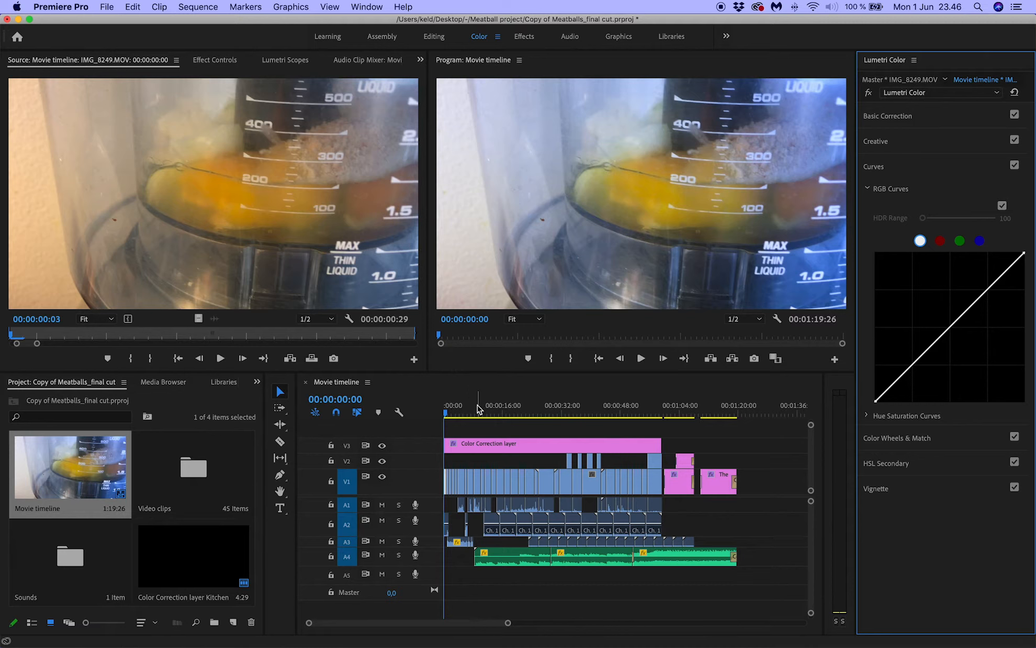
Step: Select the Color Correction layer on V3, and compare the opening frame with and without its Curves correction
click(459, 446)
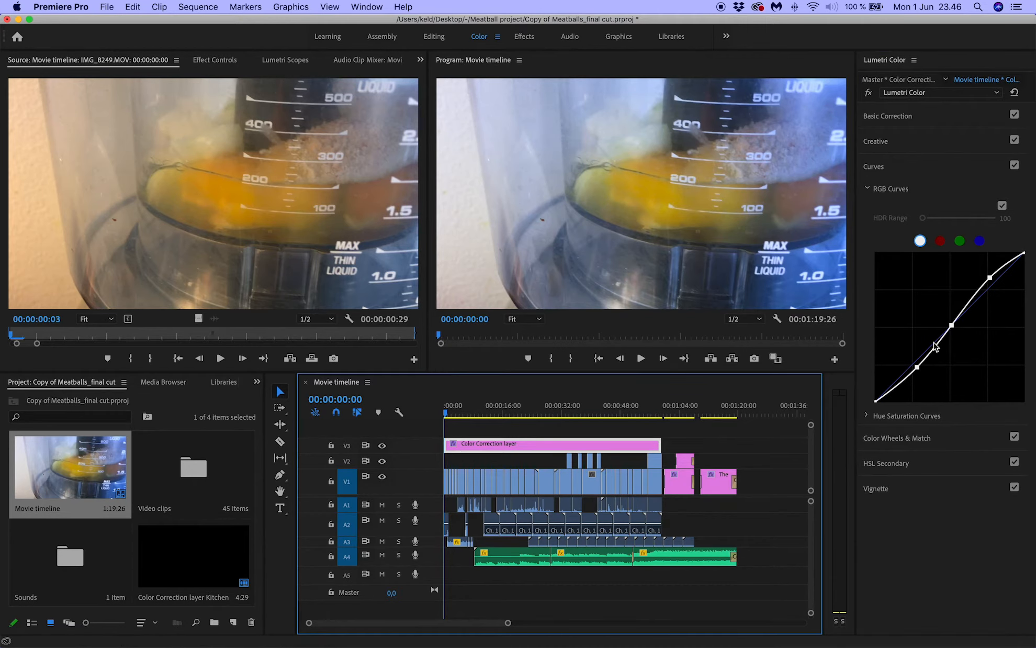
click(1014, 166)
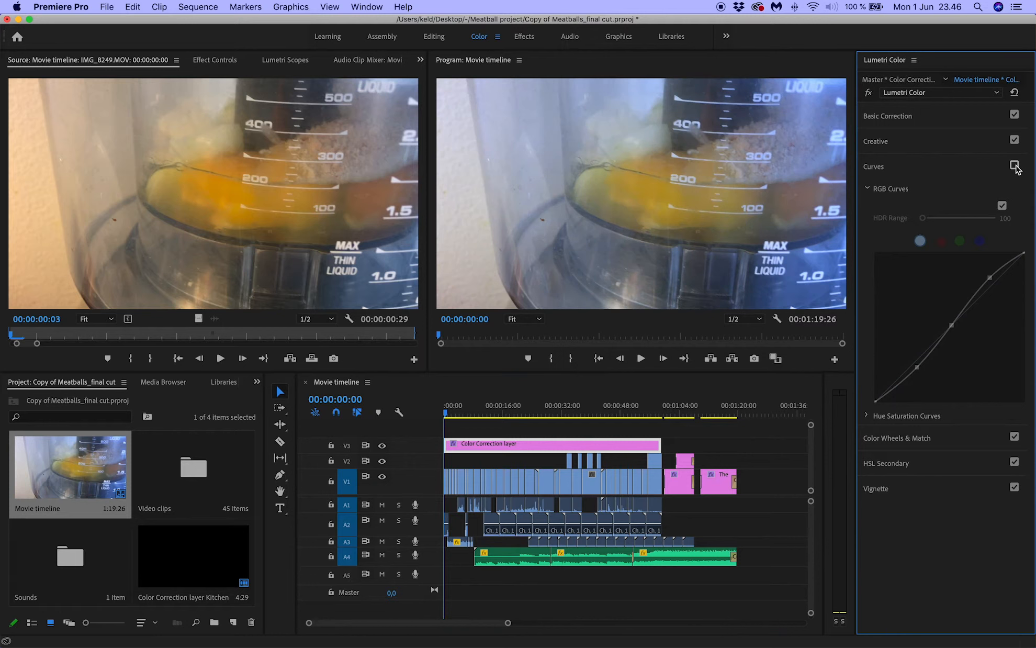
click(1014, 165)
click(1015, 166)
click(1015, 165)
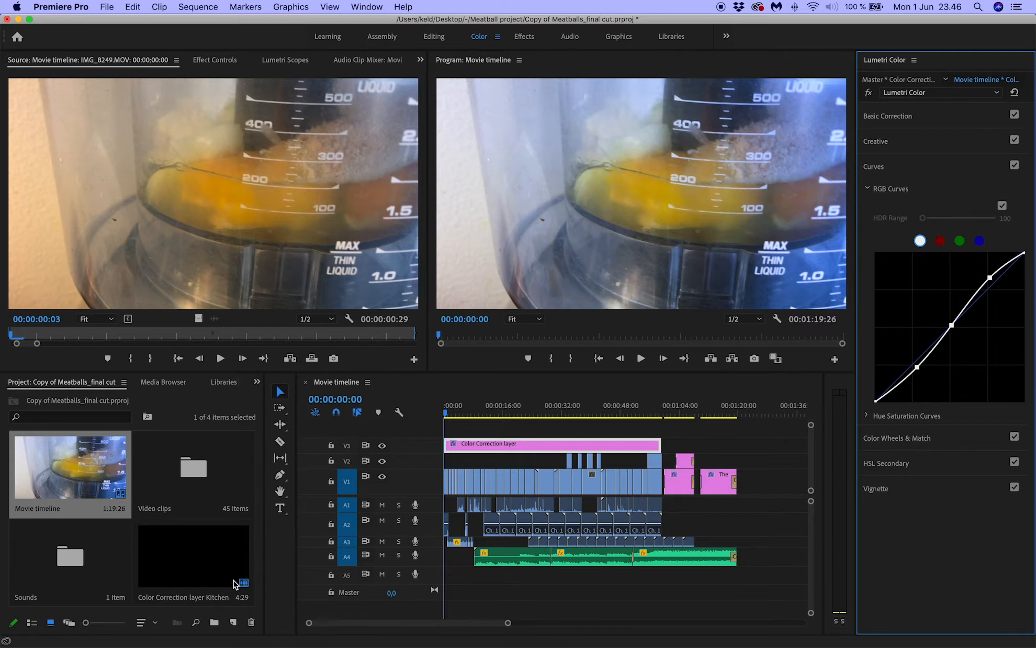
Step: Create a 1920 x 1080 adjustment layer at 29,97 fps in the project and name it Color grading
click(233, 624)
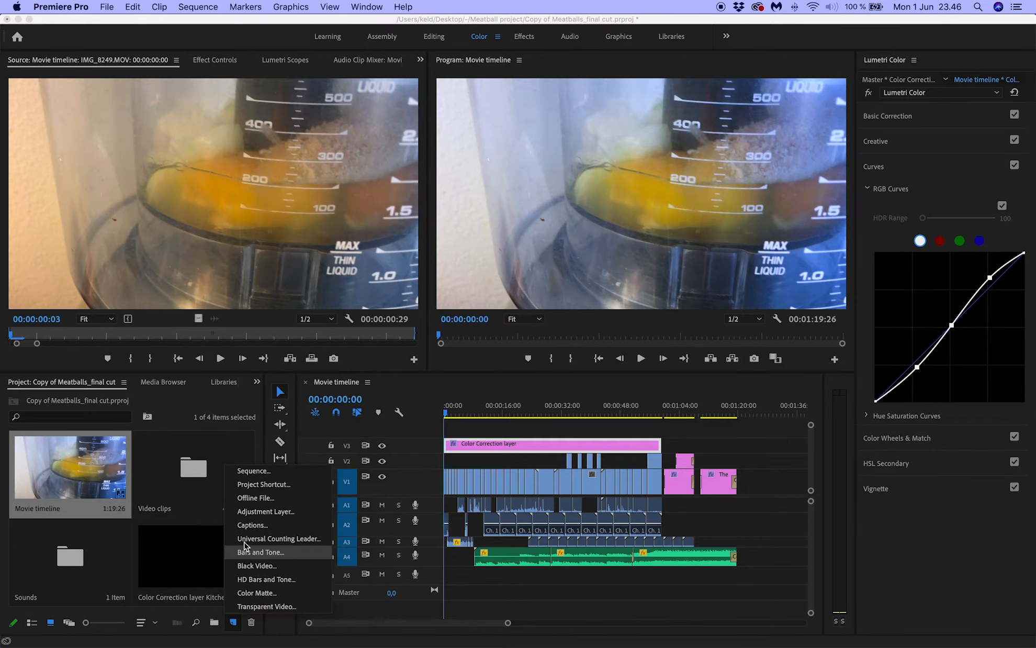
click(252, 512)
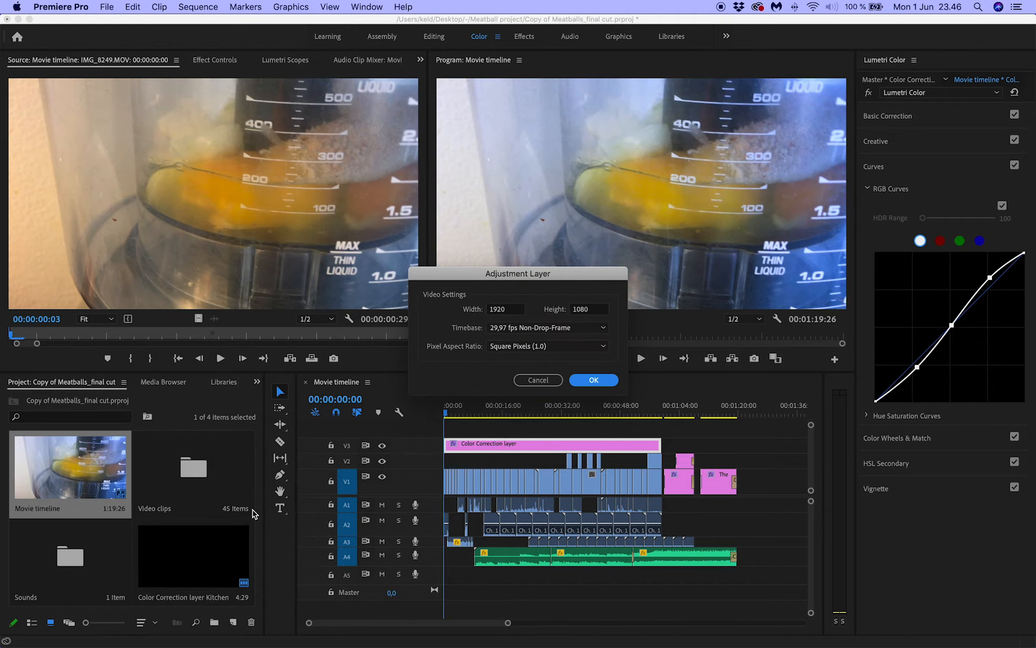
key(Return)
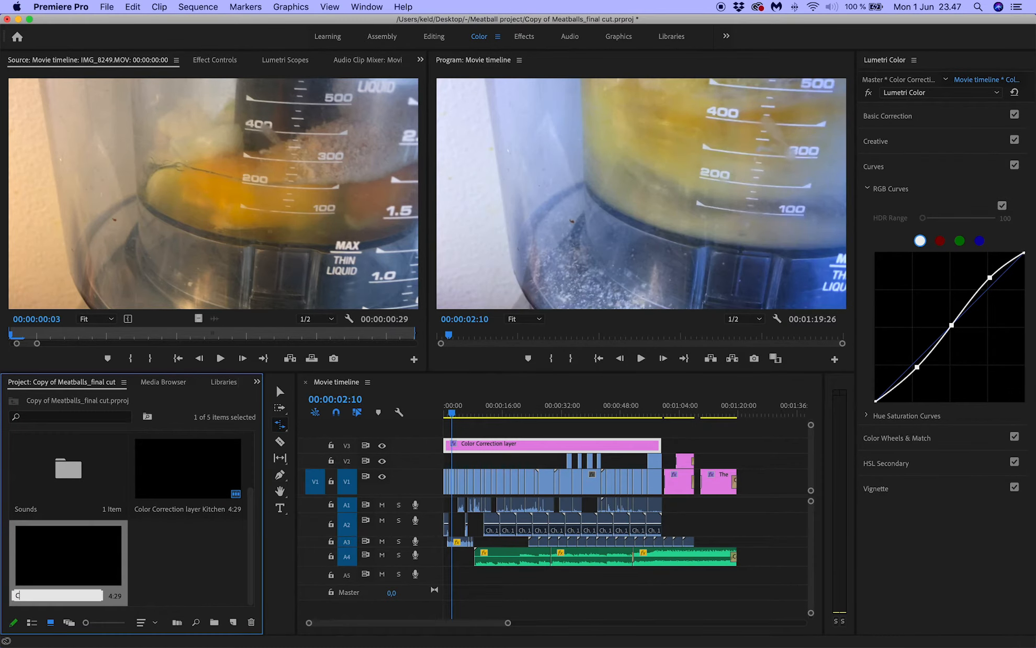
text(Color grading)
key(Tab)
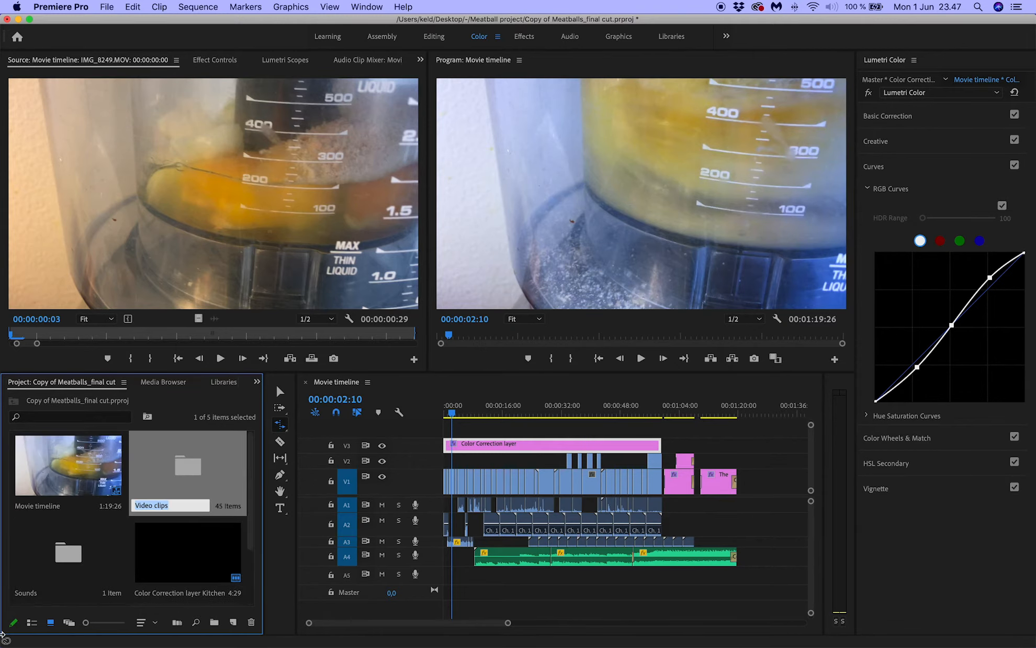
Step: Place the Color grading layer on V4 at the sequence start and stretch it to the end of the Color Correction layer
click(184, 561)
scroll(173, 557, down, 3)
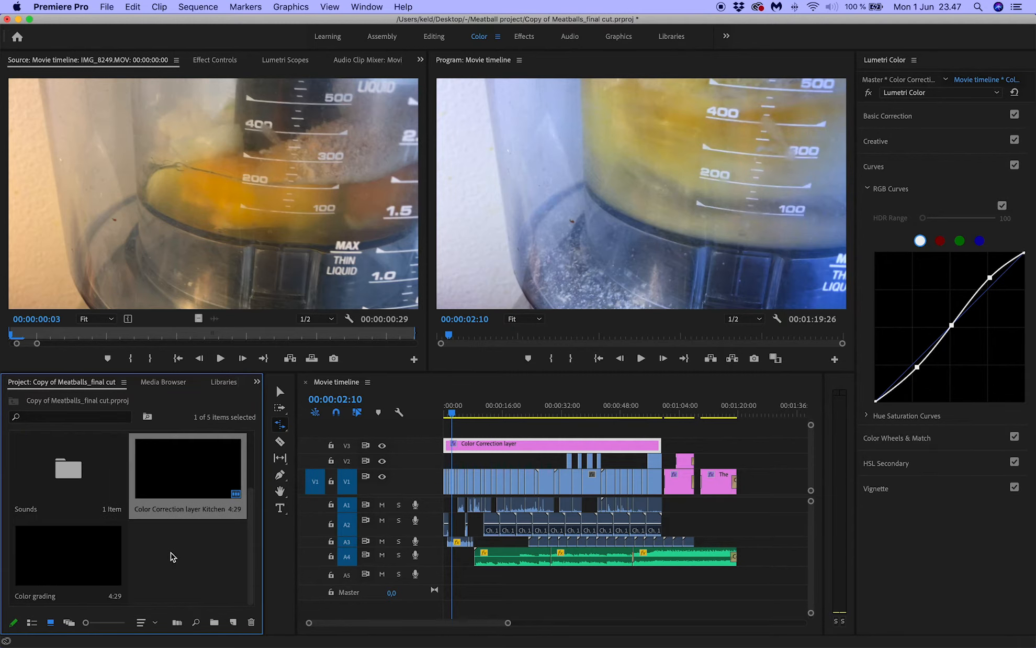
drag(81, 557, 440, 434)
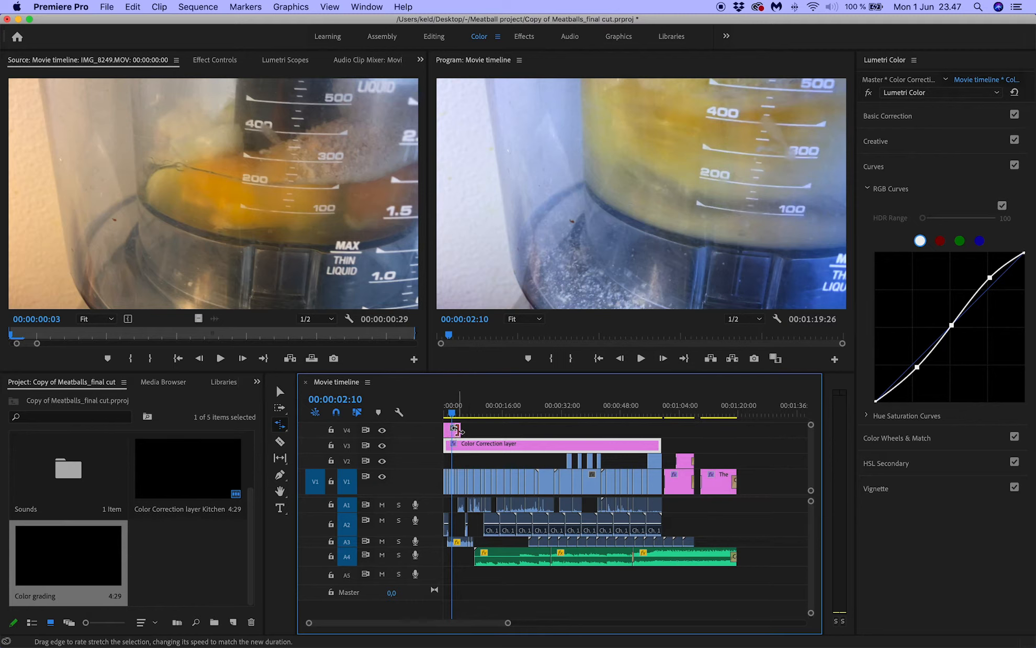
drag(457, 431, 661, 430)
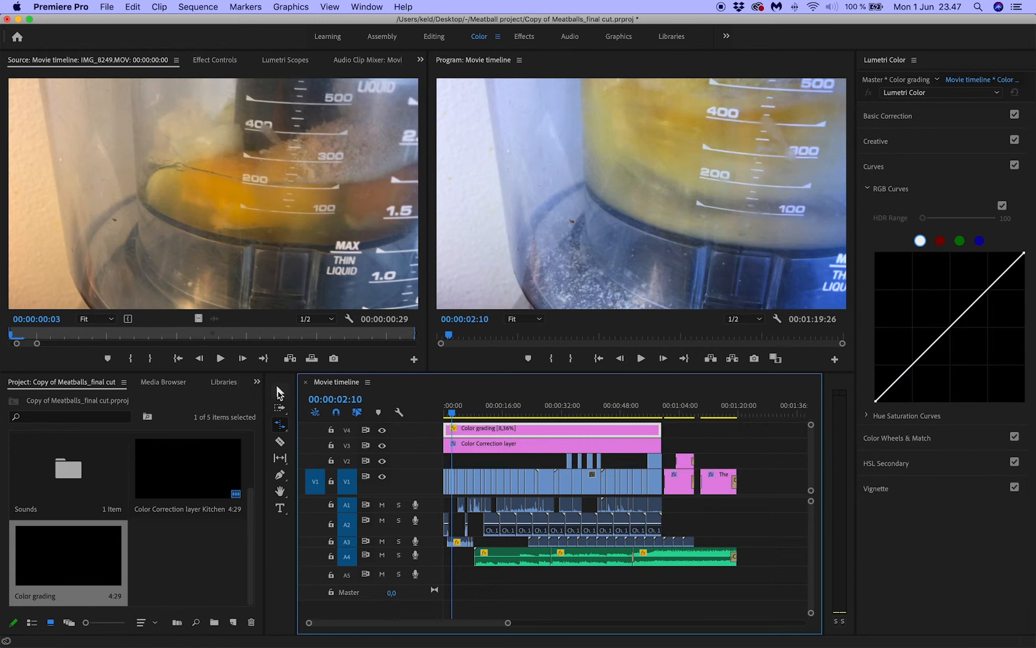
Step: Return to the Selection tool and compare the picture with the V3 Color Correction track hidden and shown
click(278, 392)
scroll(479, 462, up, 1)
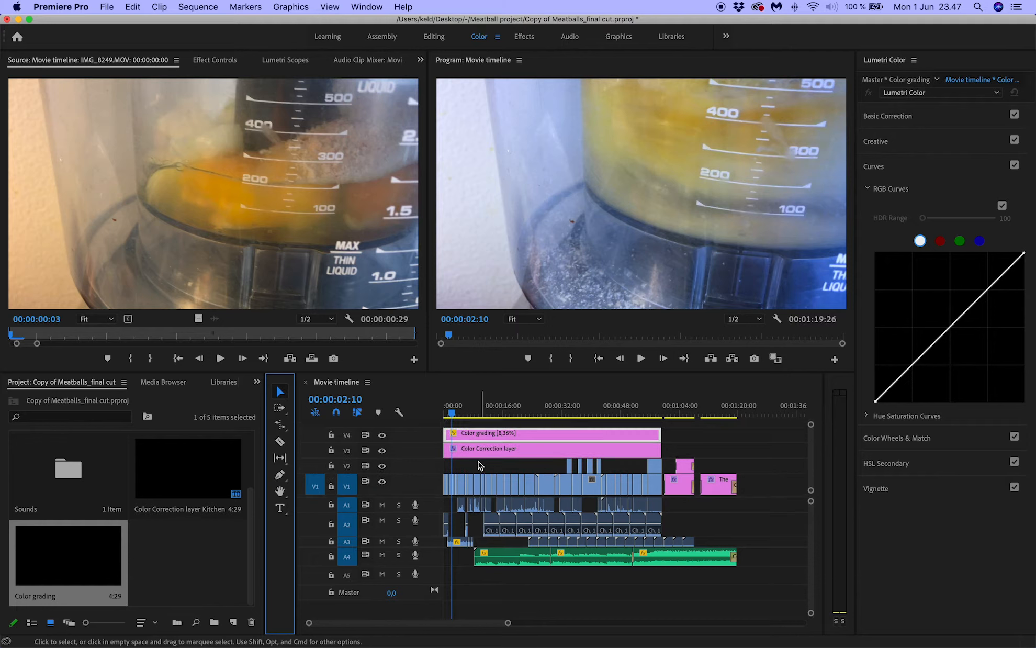
click(382, 451)
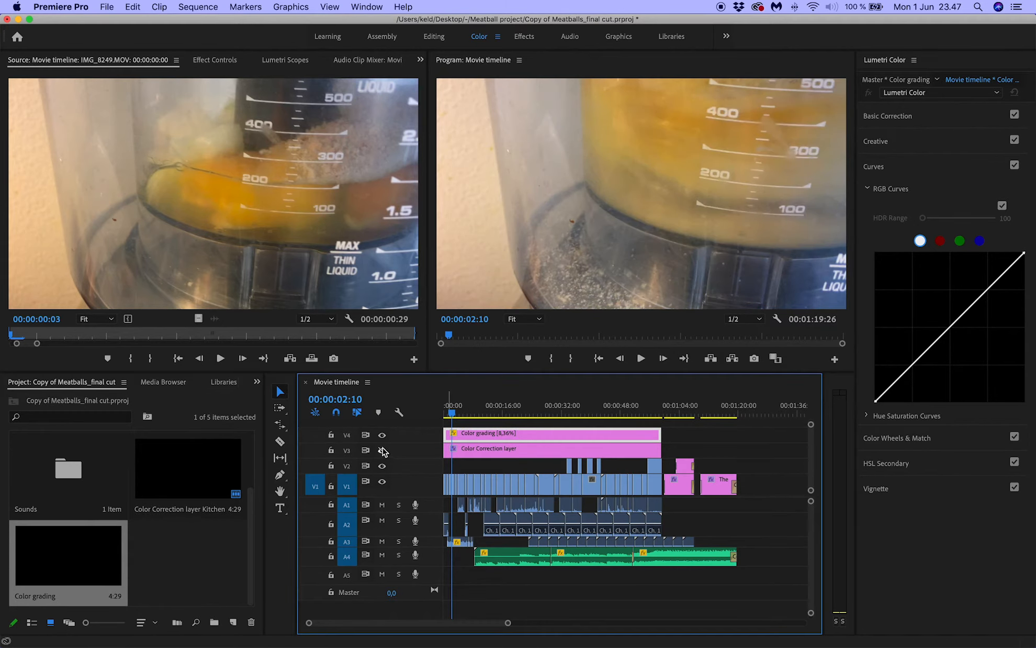
click(383, 451)
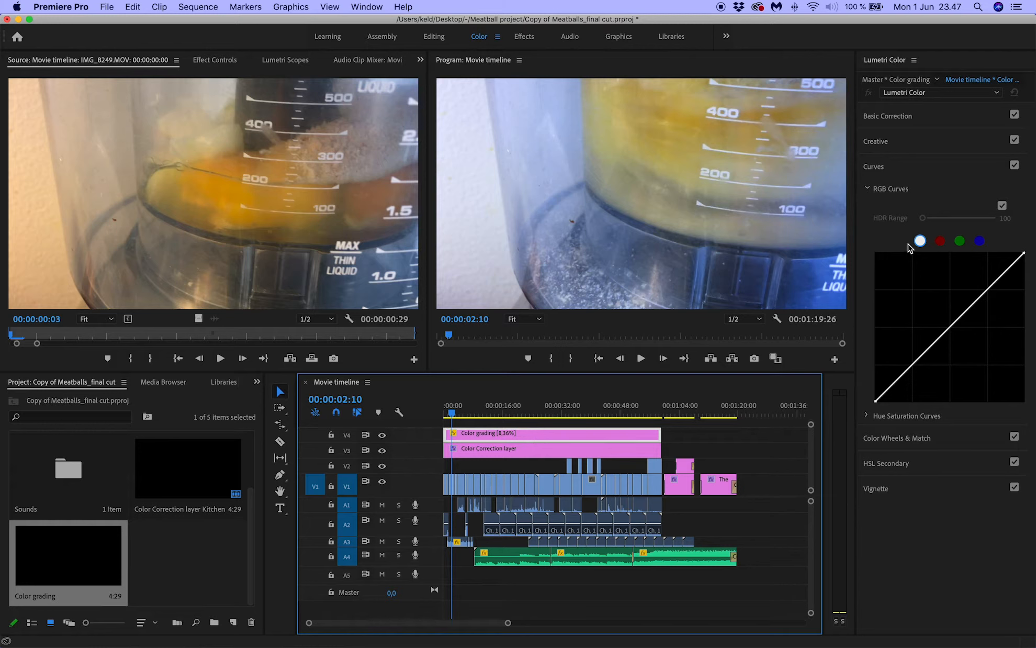
Step: Try the SL BLUE ICE creative look on the Color grading layer, check it at 00:00:27:04, and undo it
click(867, 188)
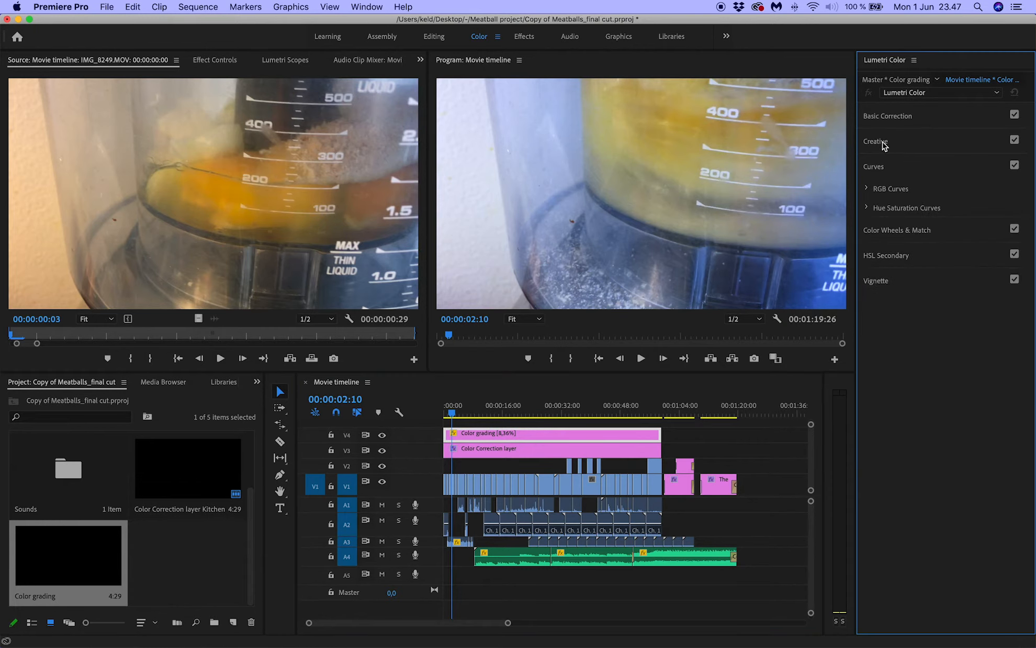
click(881, 167)
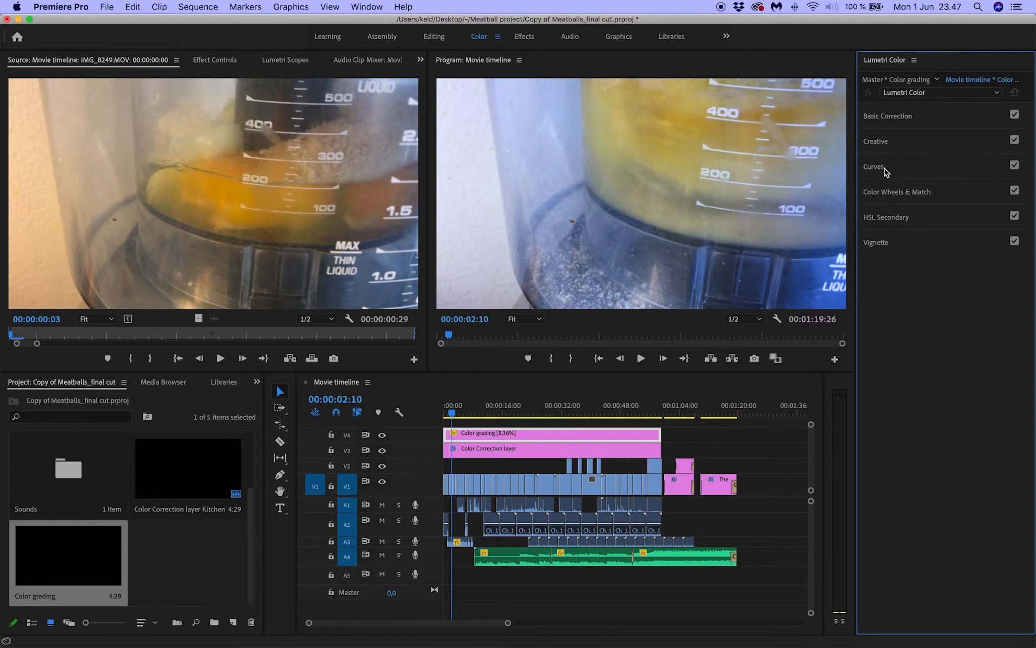
click(879, 143)
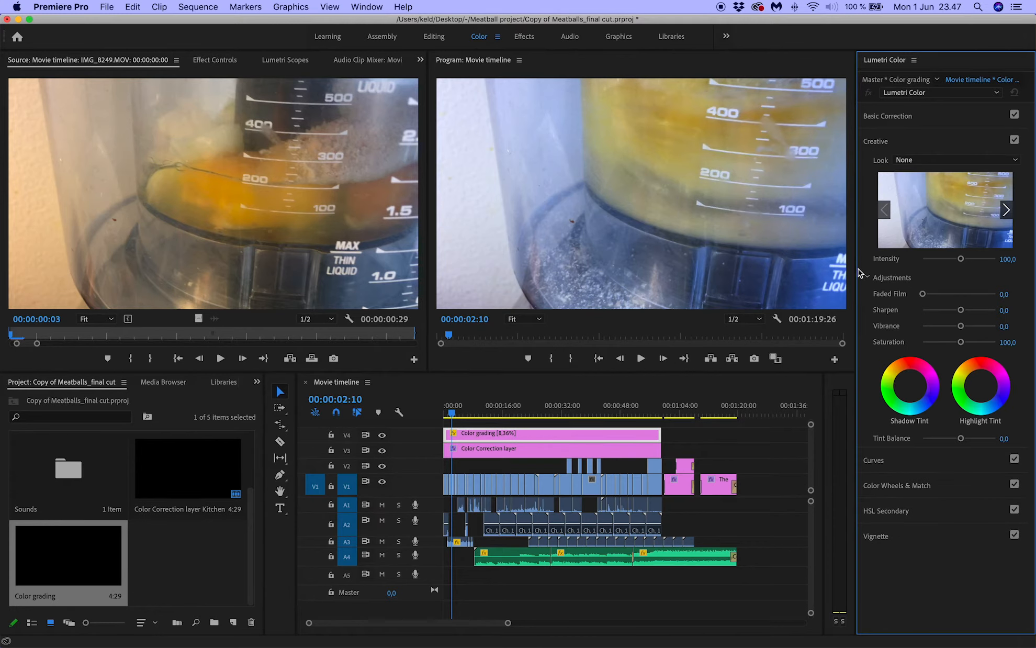
click(917, 164)
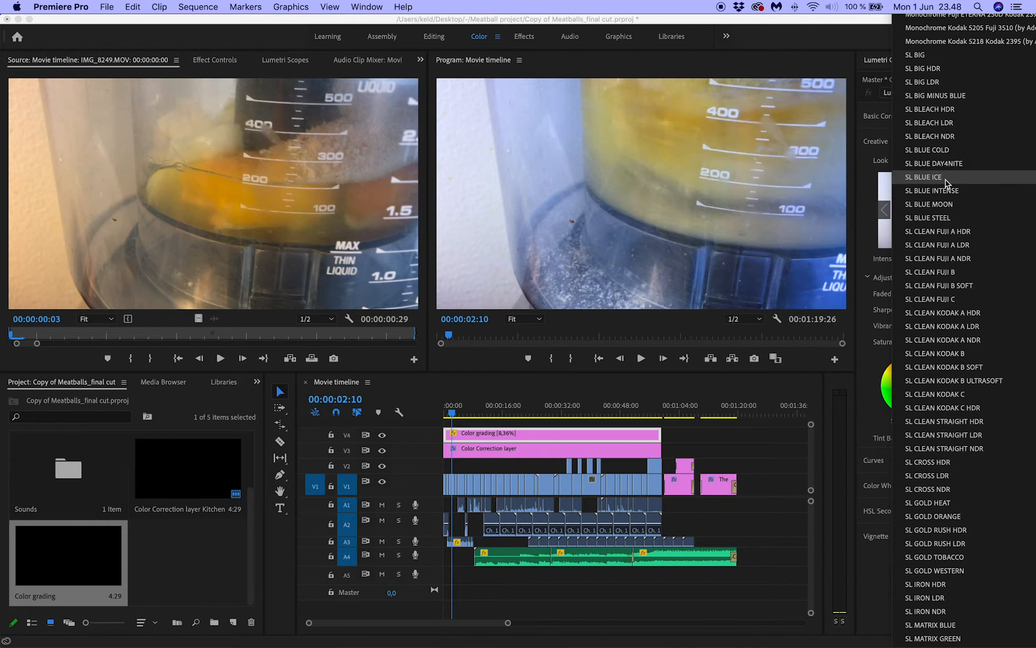
click(930, 178)
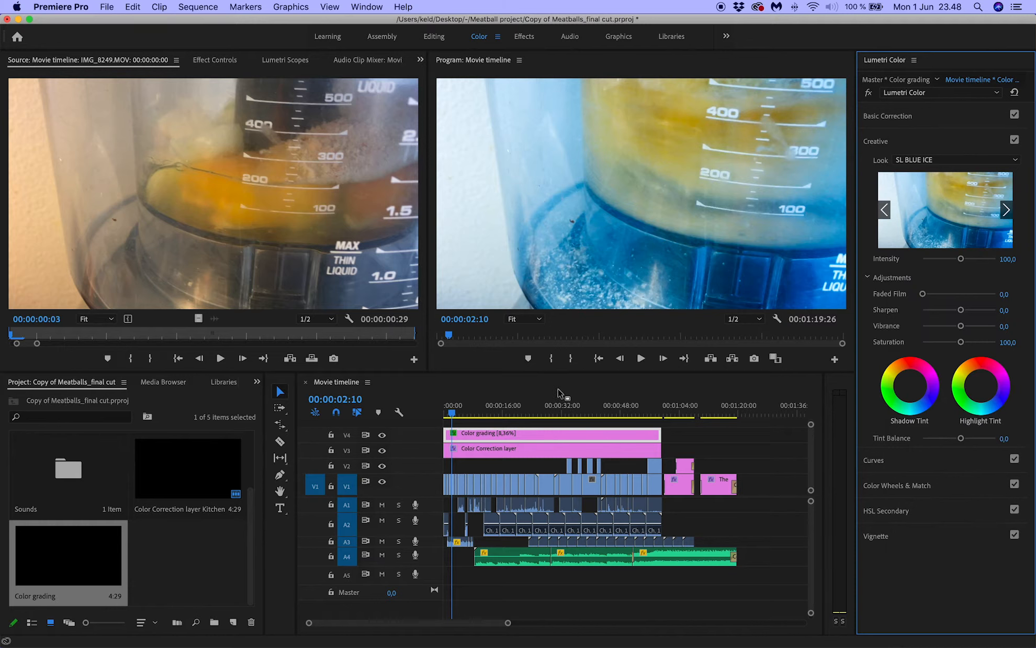
click(545, 411)
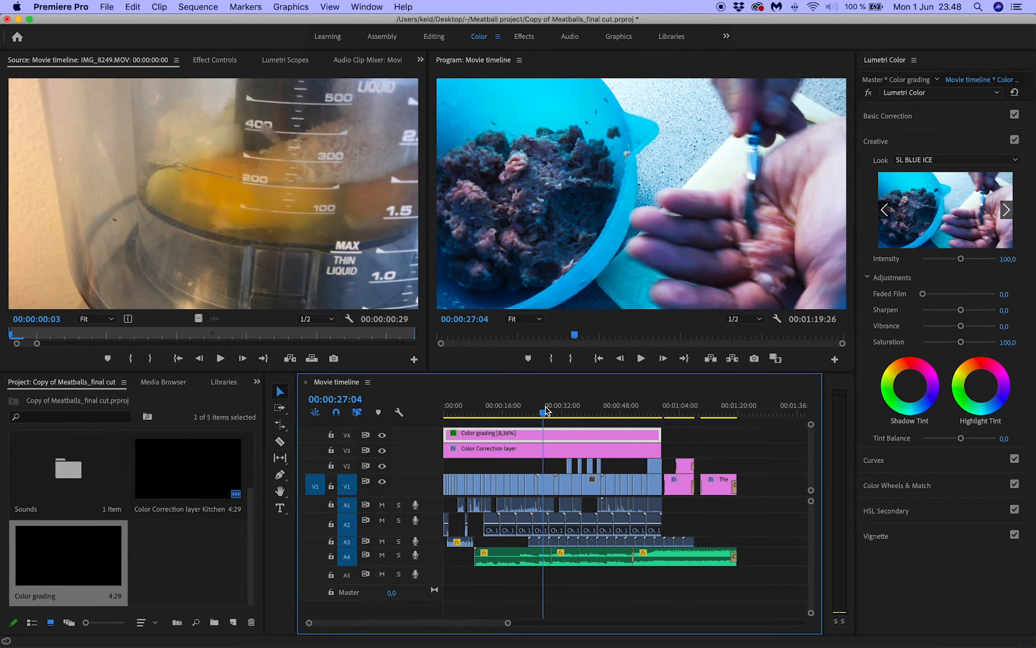
key(super+z)
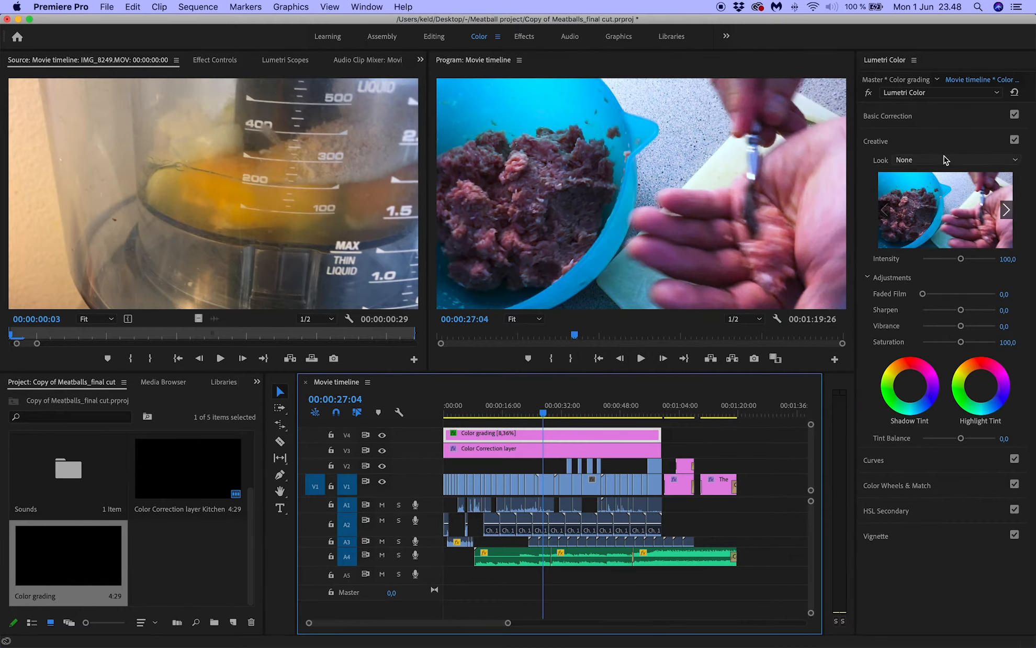
Step: Try the SL CLEAN STRAIGHT LDR look on the Color grading layer, play the sequence to judge it, and undo it
click(945, 160)
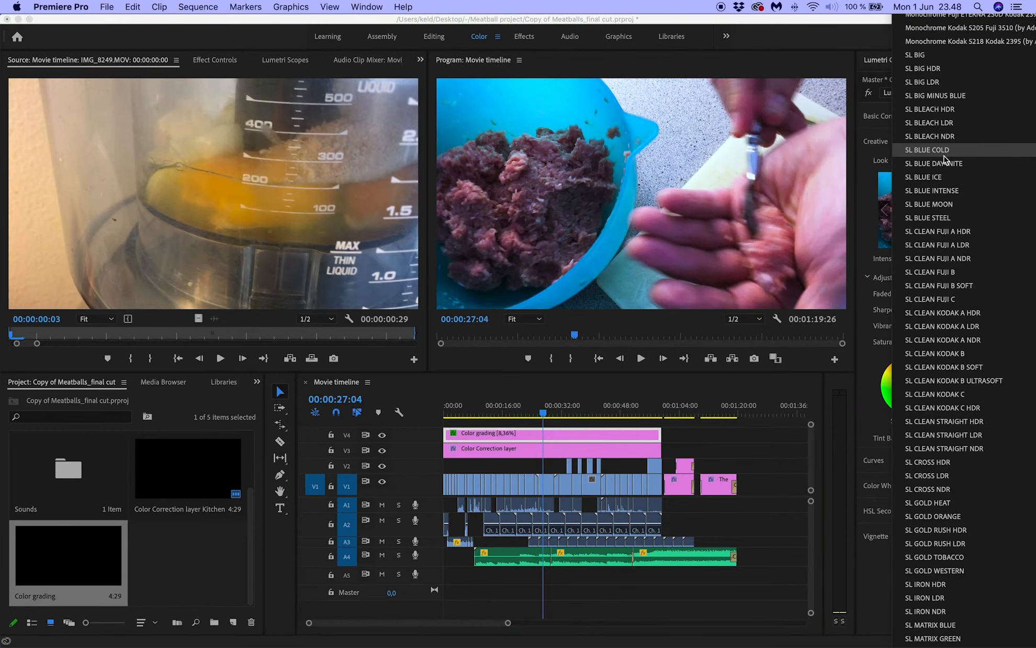
click(945, 439)
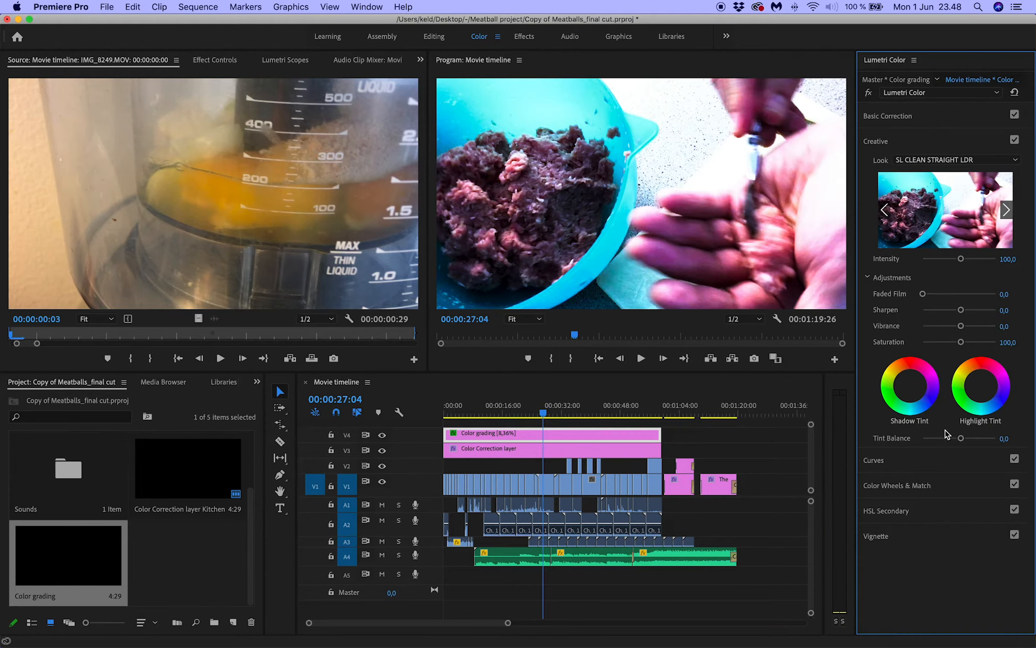
key(space)
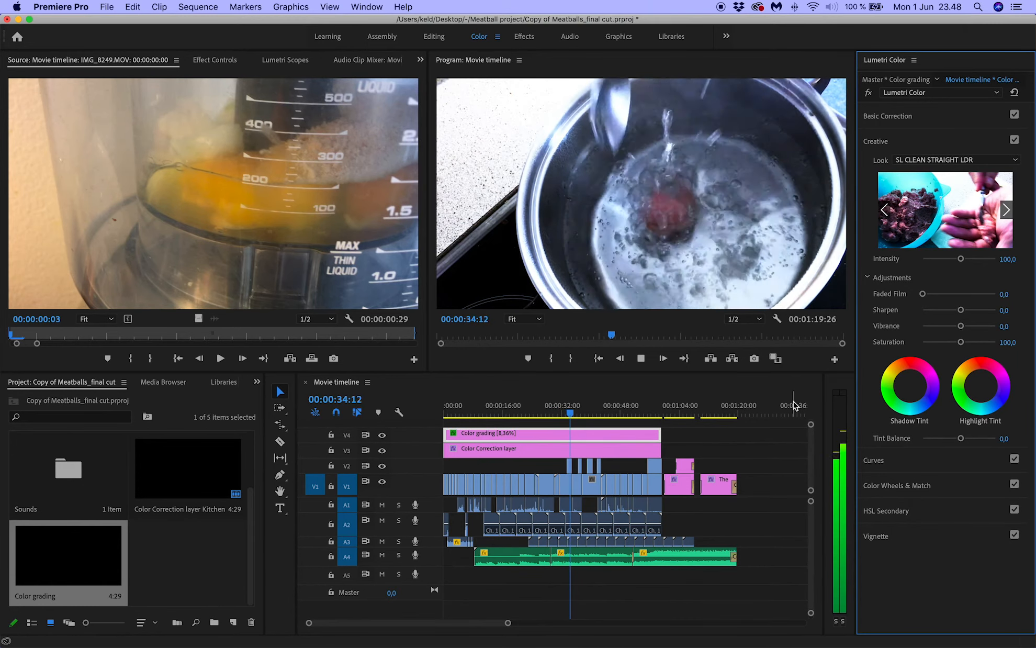
key(space)
key(super+z)
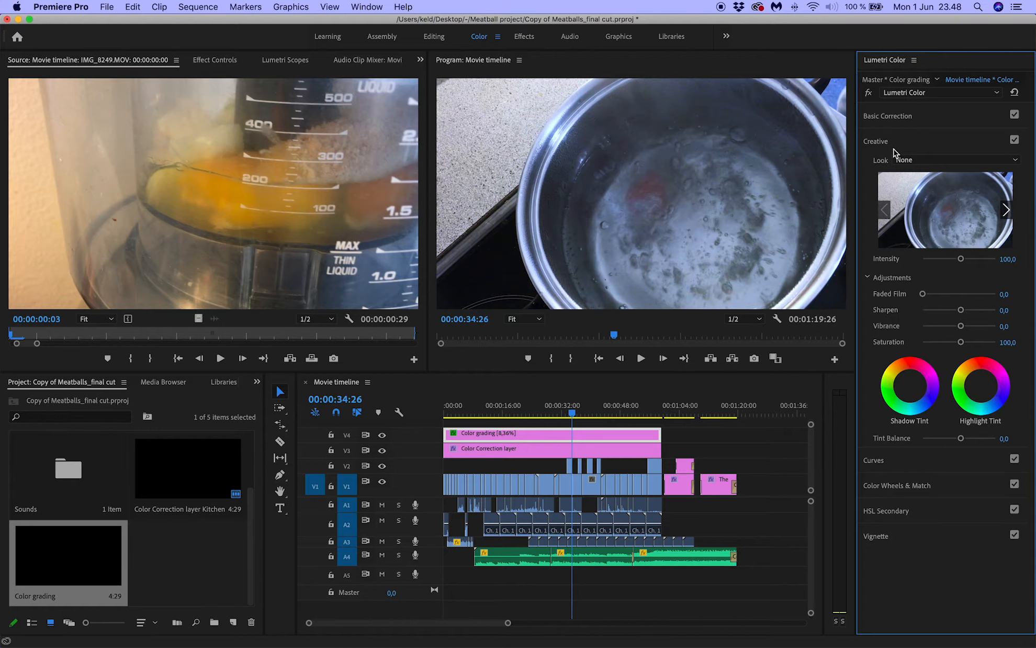
Step: Look over the Basic Correction and Creative controls of the Color grading layer and go to the frame at 00:00:45:17
click(890, 117)
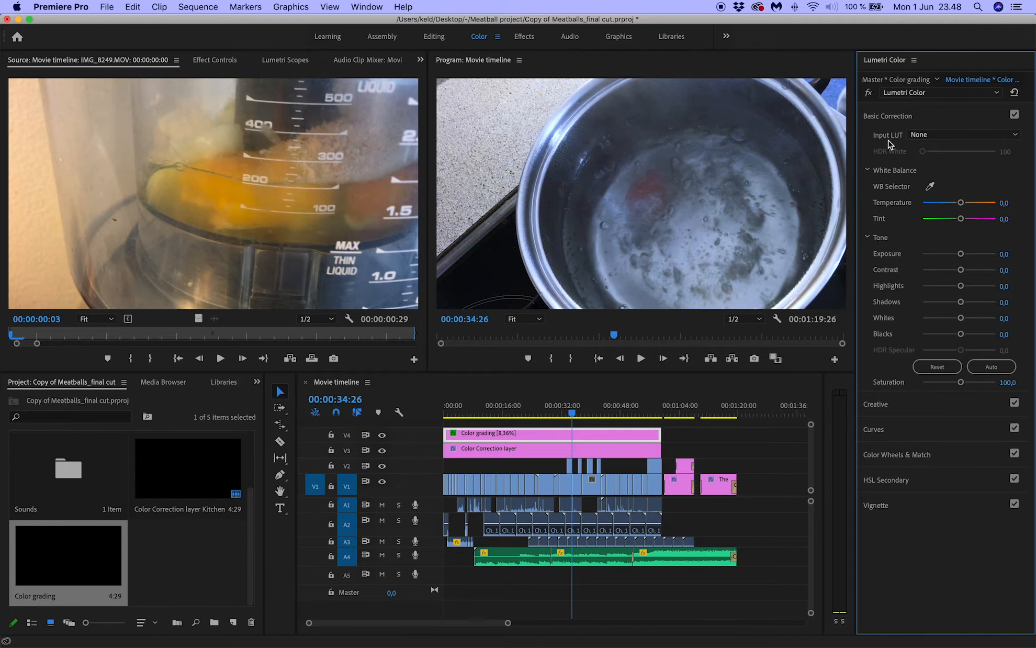
click(882, 118)
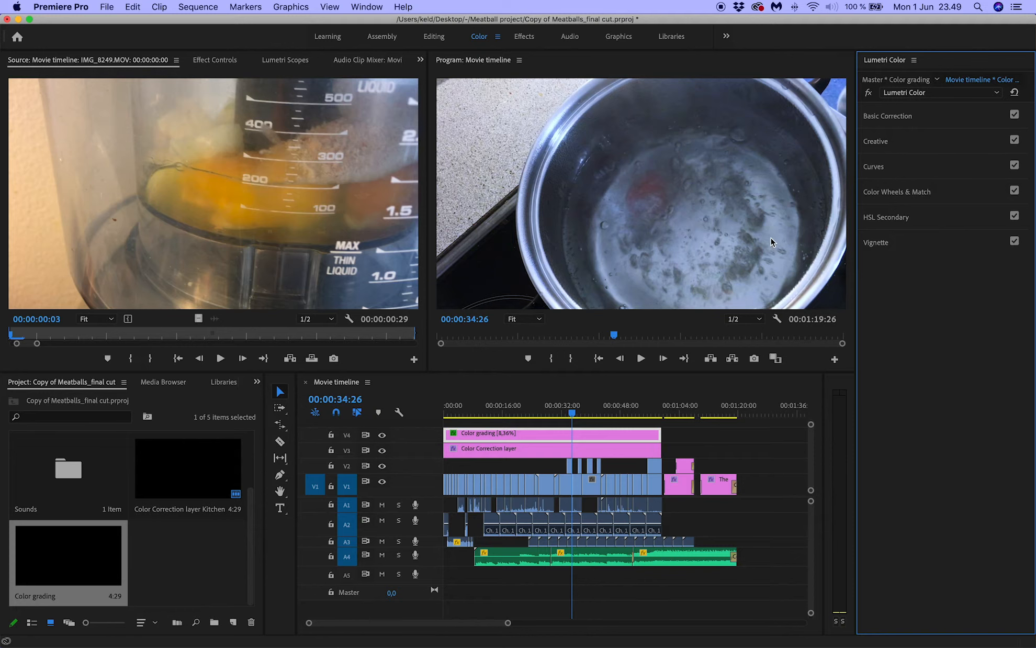
click(907, 147)
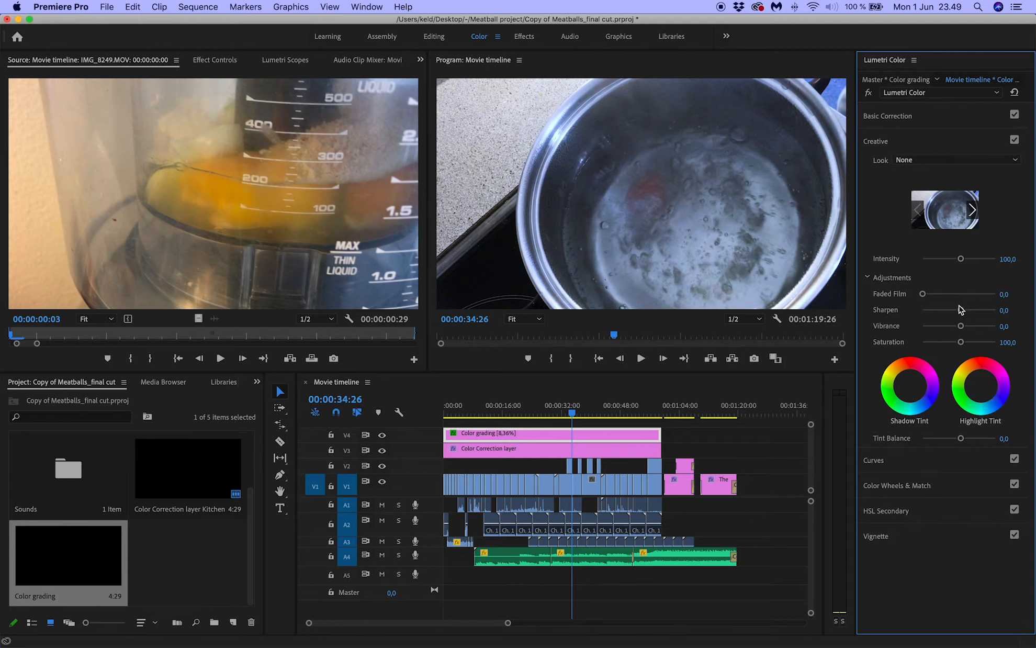
drag(929, 295, 903, 298)
click(612, 411)
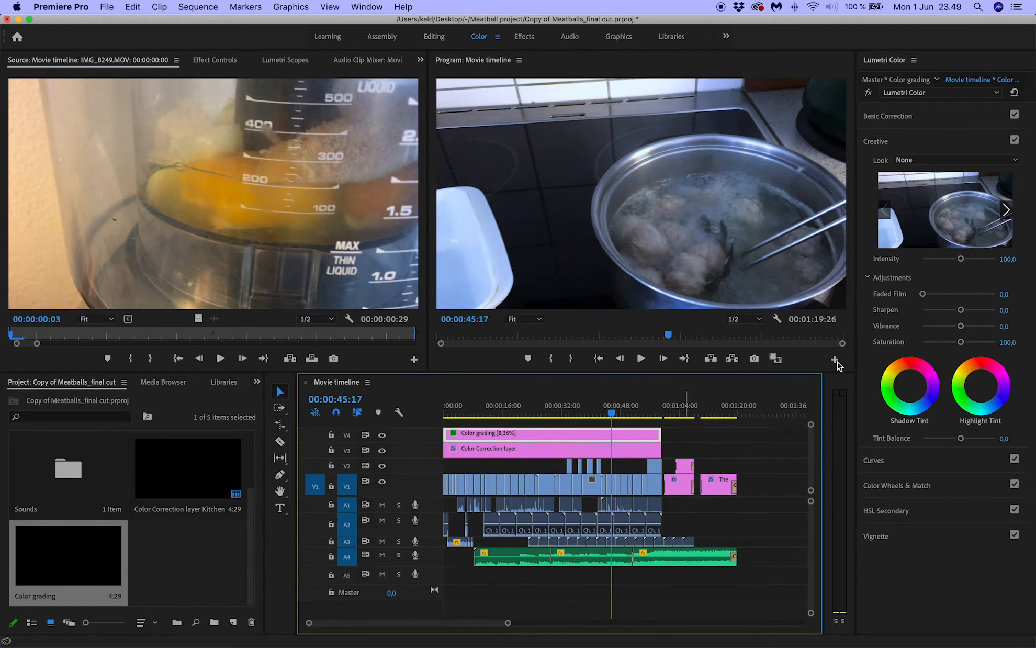
Step: Try Faded Film 77,3, Sharpen -10,9, Vibrance -76,5 and Saturation 168,1 on the Color grading layer, and check the frame at 00:00:49:12
drag(974, 298, 996, 294)
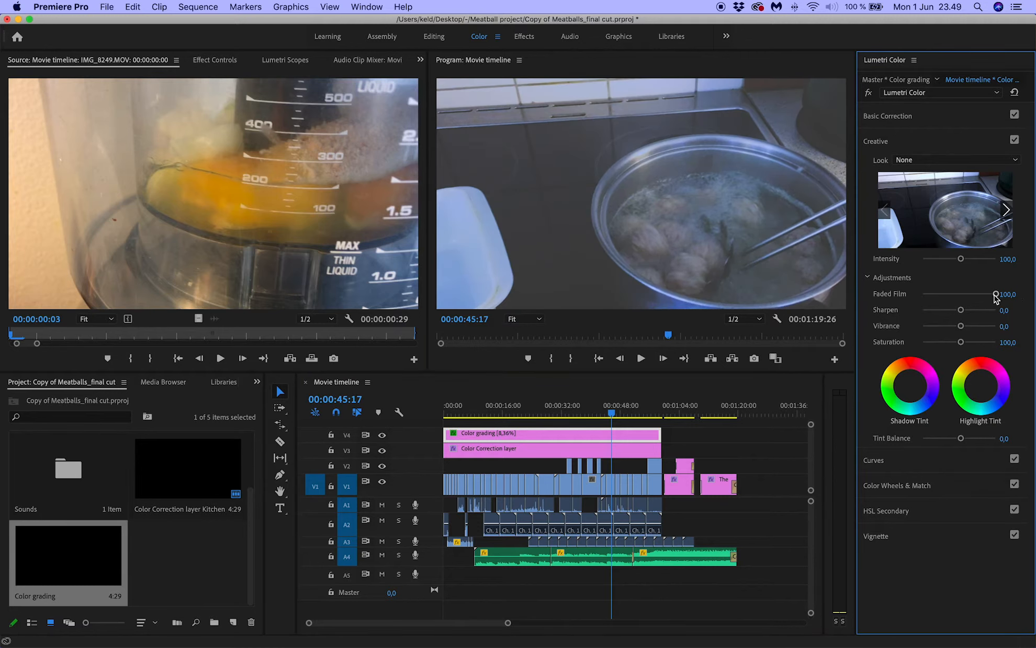
drag(996, 294, 946, 312)
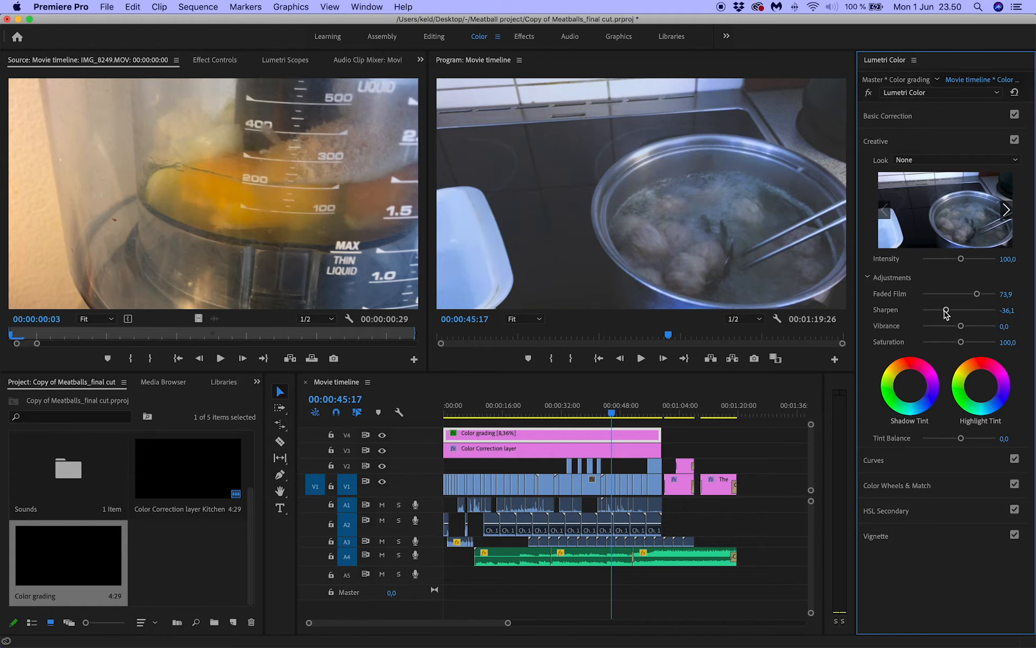
drag(946, 310, 984, 343)
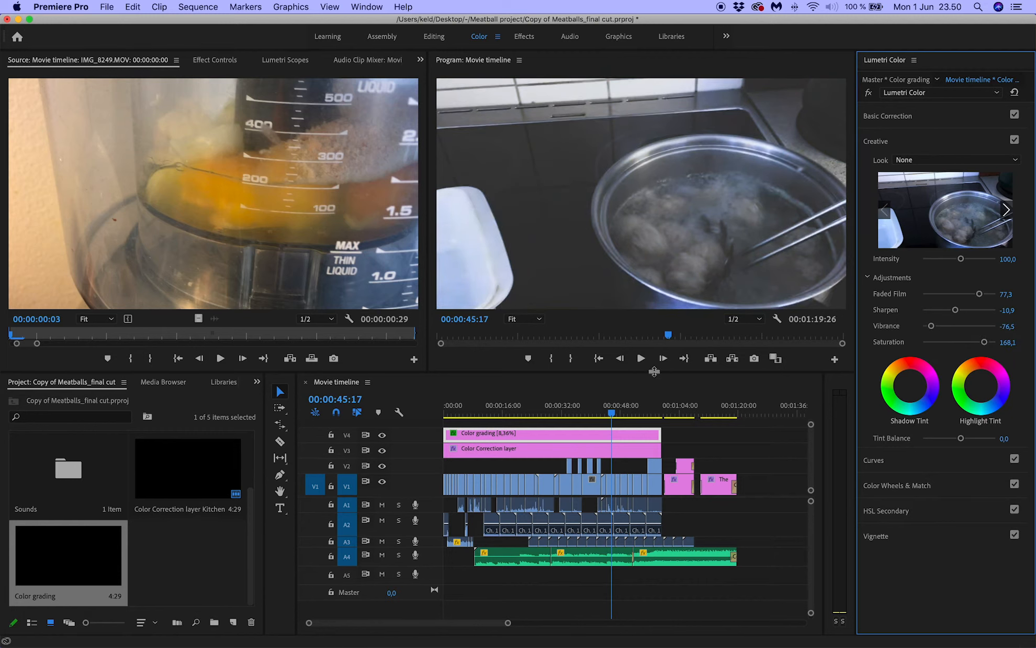
drag(539, 410, 626, 411)
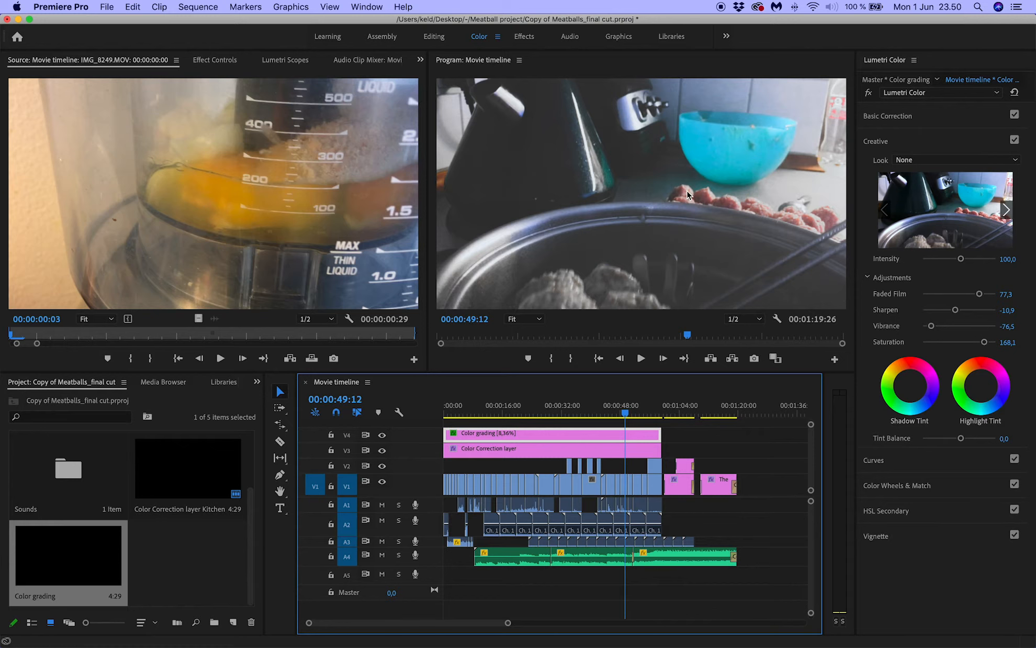
Step: Undo all the Faded Film, Sharpen, Vibrance and Saturation changes on the Color grading layer
key(super+z)
key(super+z)
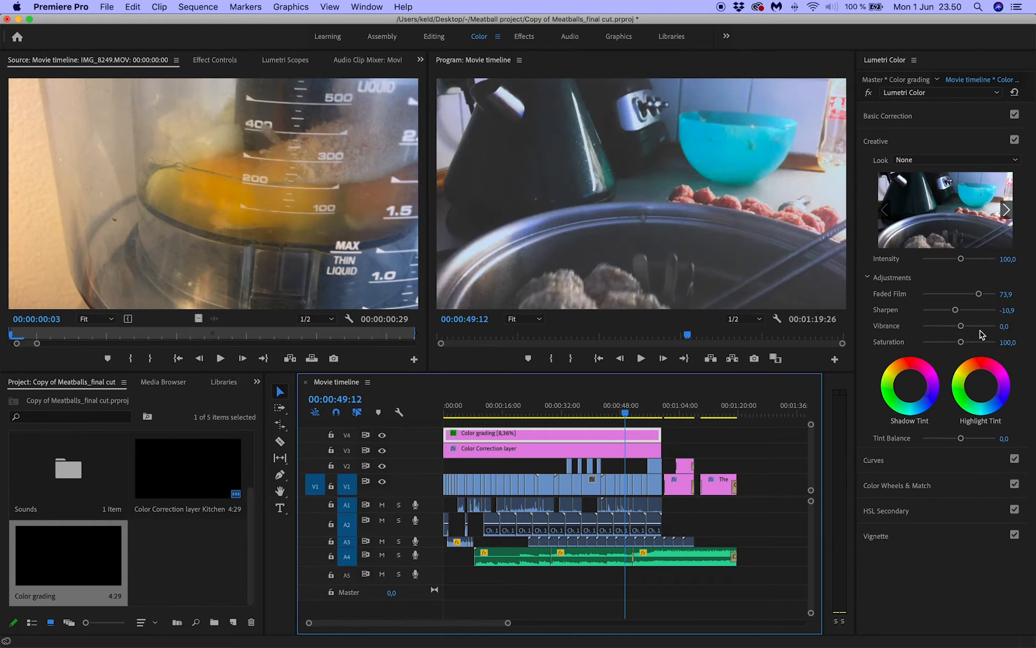
key(super+z)
key(super+z)
key(super+z)
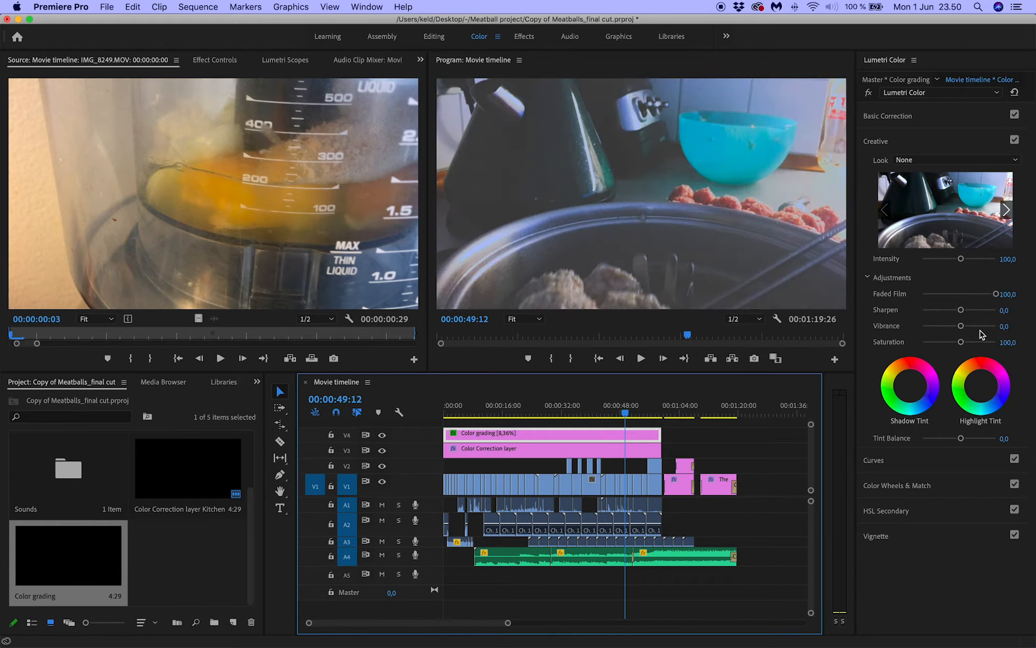
key(super+z)
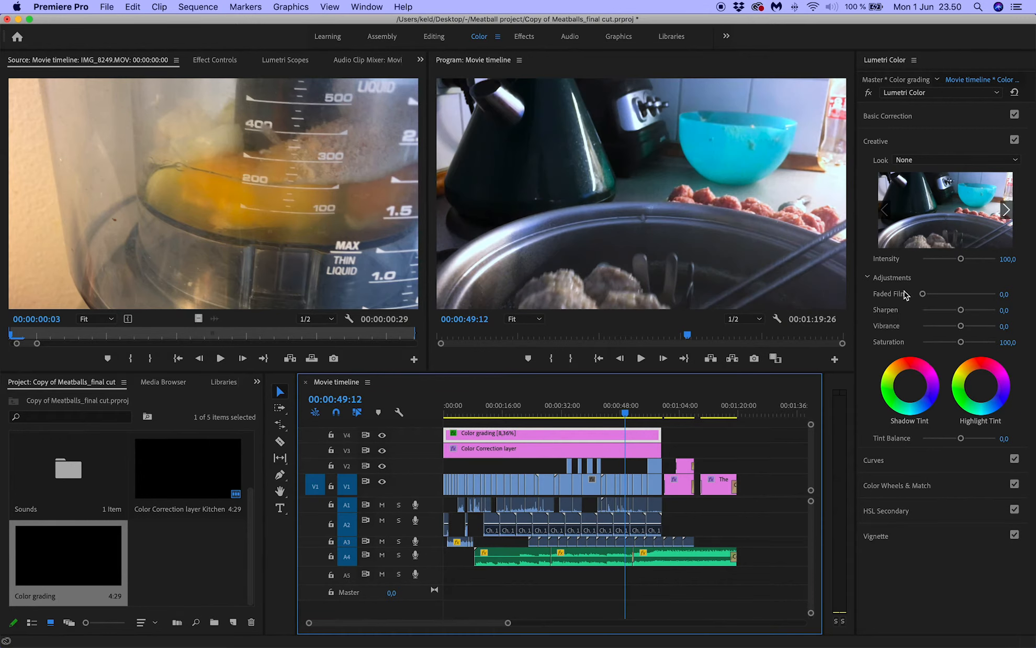
Step: Close the Creative controls of the Color grading layer and open its RGB Curves
click(867, 278)
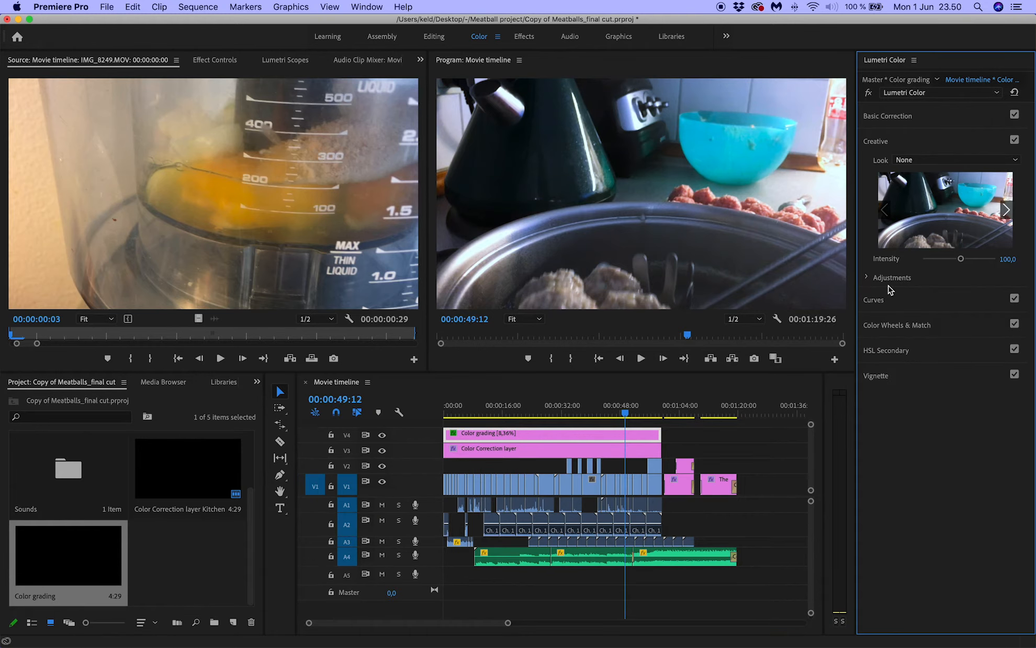
click(869, 141)
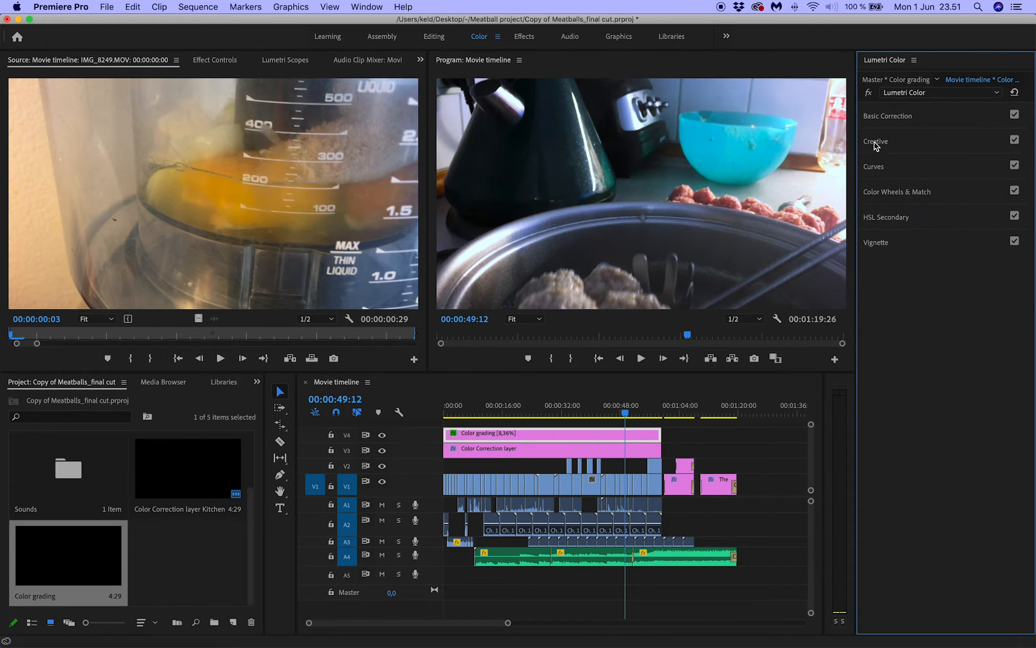
click(877, 168)
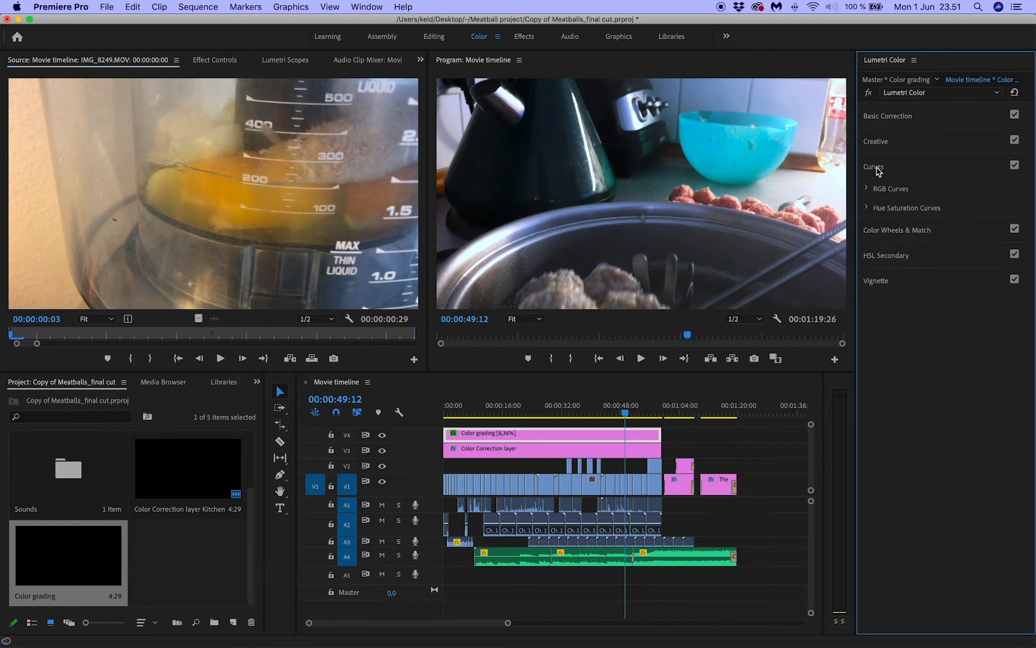
click(868, 190)
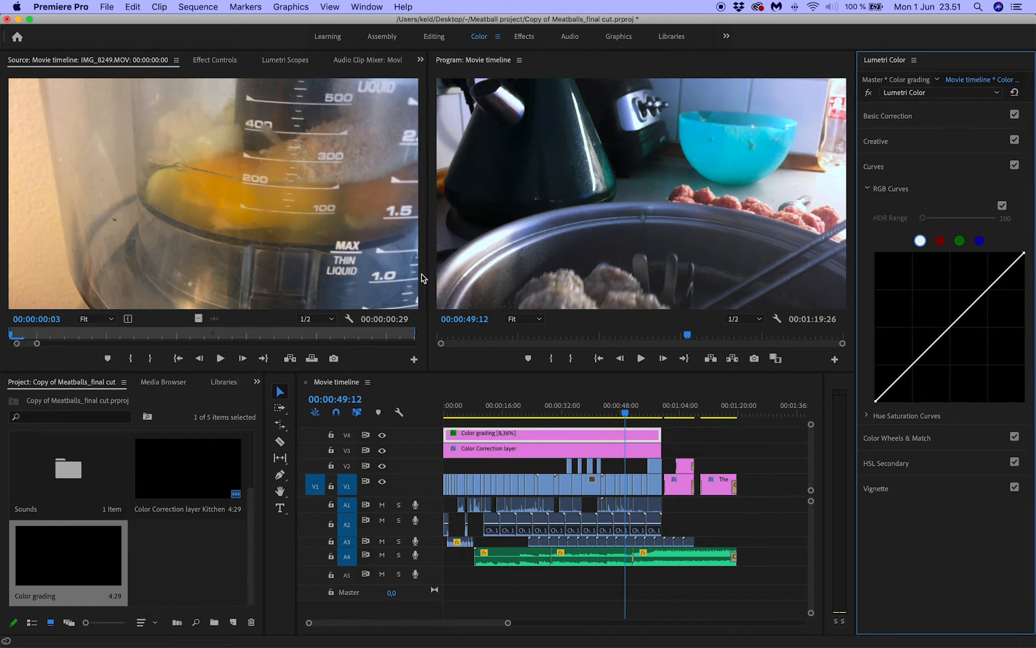
Step: Show the Lumetri Scopes at the frame 00:00:47:17 and display only the Parade (RGB) instead of the waveform
click(289, 61)
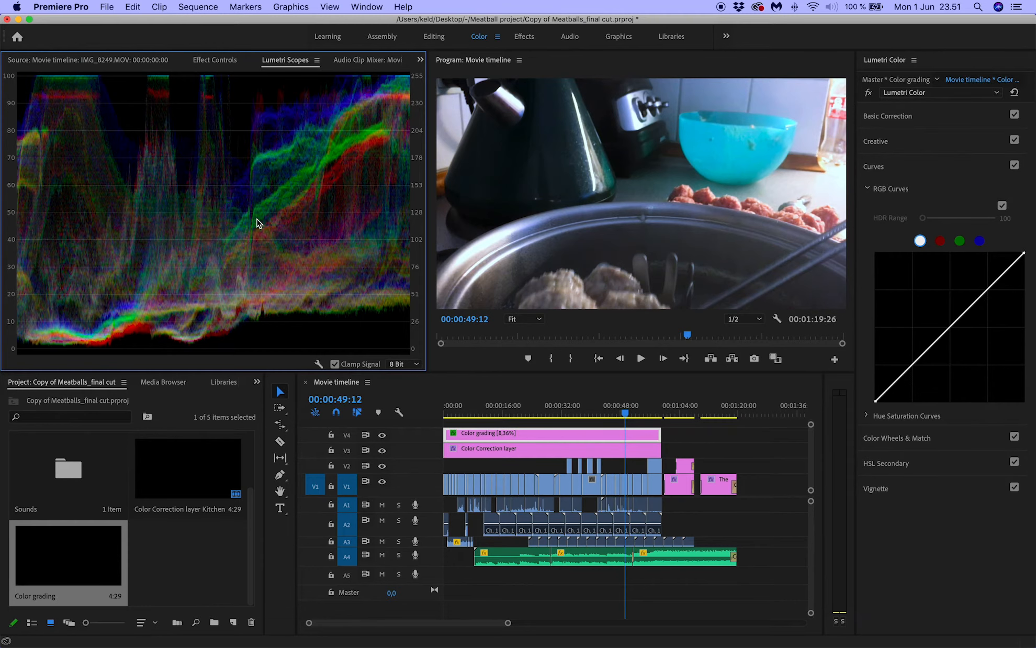
mouse_move(687, 338)
mouse_down()
mouse_move(647, 339)
mouse_move(715, 337)
mouse_move(678, 337)
mouse_up()
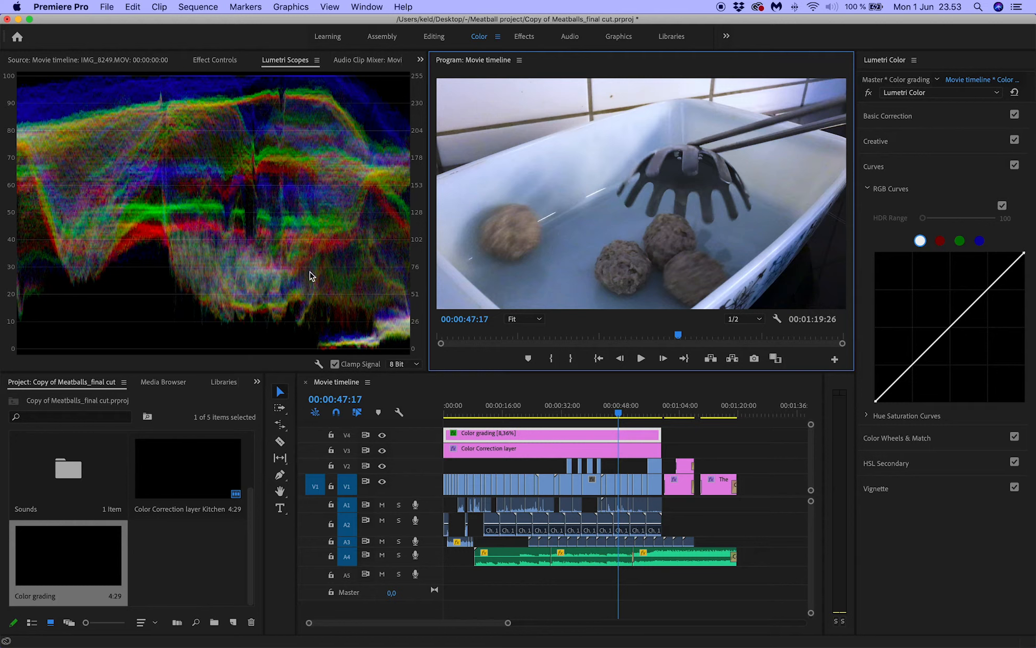
click(320, 365)
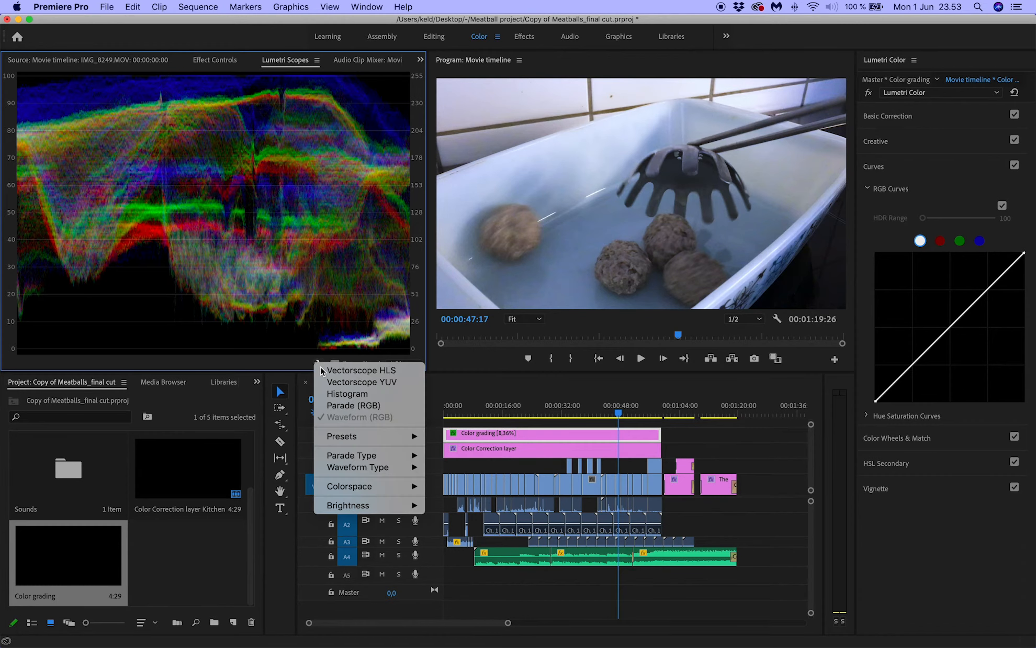
click(339, 406)
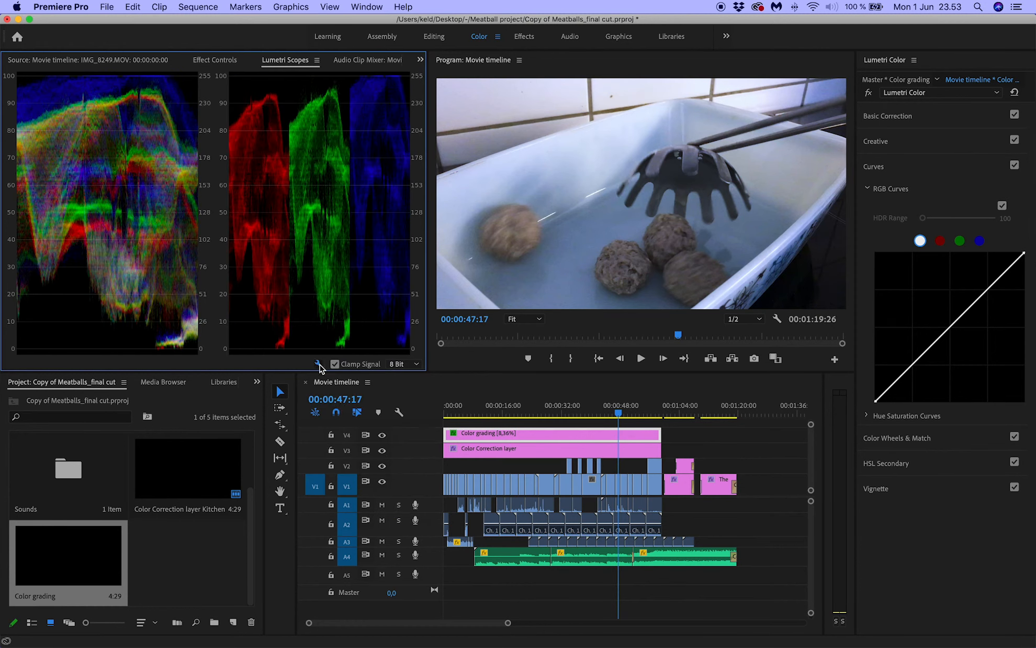
click(320, 364)
click(347, 420)
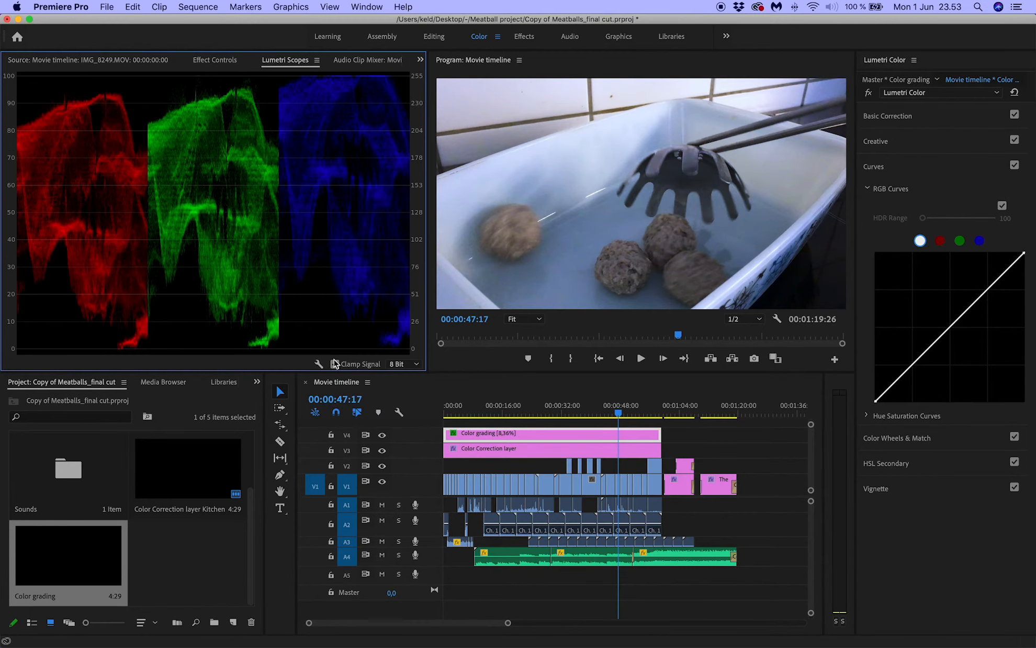
Step: Step back and forth through the frames up to 00:00:47:26, comparing the RGB parade, and settle on 00:00:47:16
click(619, 417)
key(Right)
key(Right)
key(Right)
key(Right)
key(Right)
key(Right)
key(Right)
key(Right)
key(Right)
key(Right)
key(Right)
key(Right)
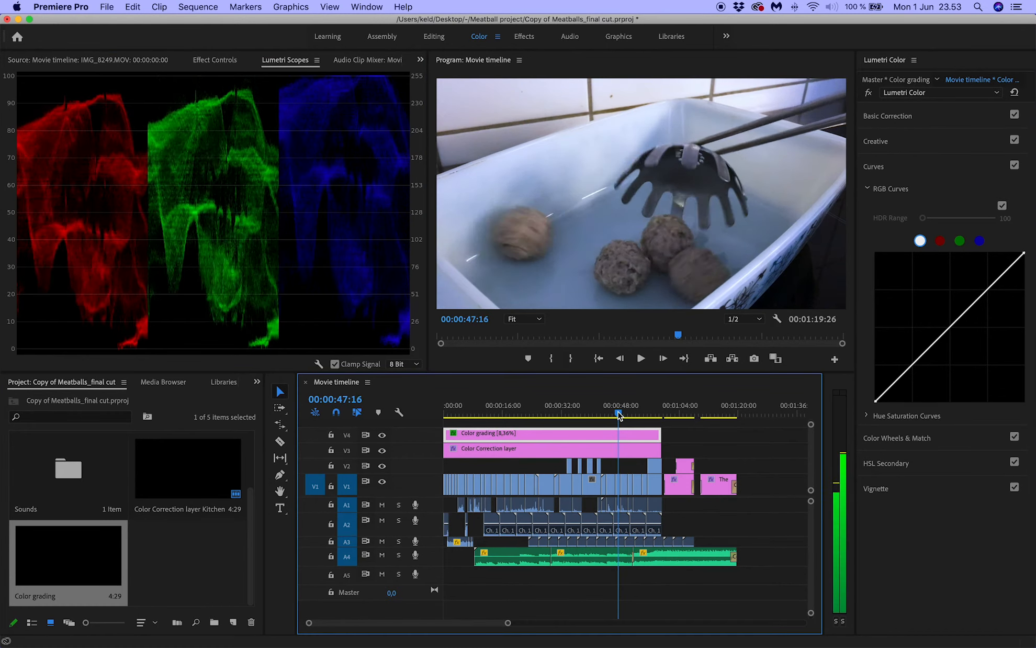
key(Right)
key(Right)
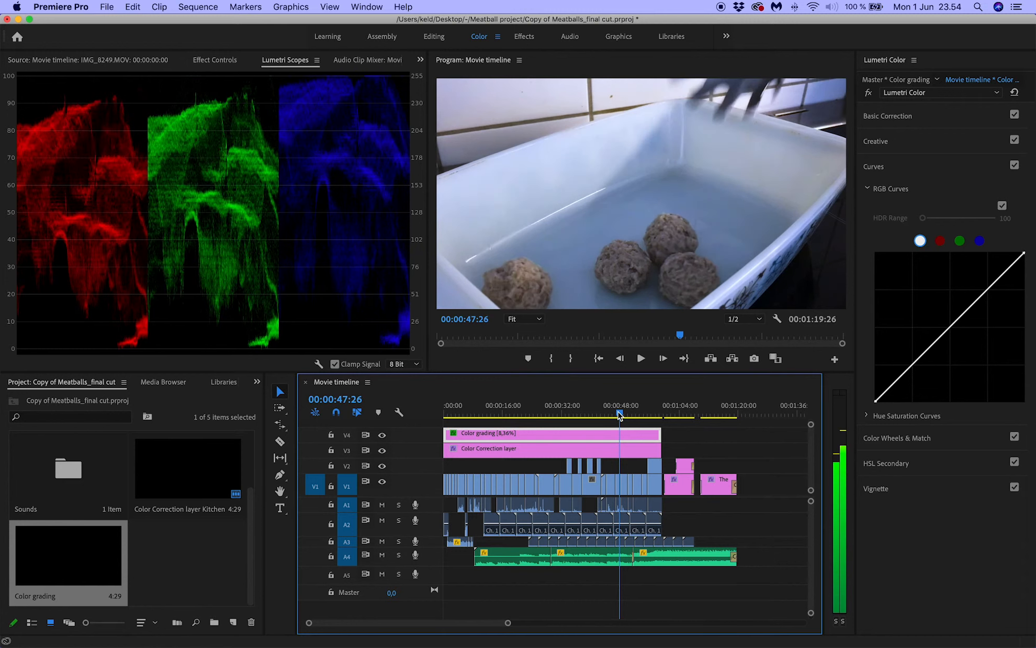
key(Left)
key(Left)
key(Left)
key(Left)
key(Left)
key(Left)
key(Left)
key(Left)
key(Left)
key(Left)
key(Left)
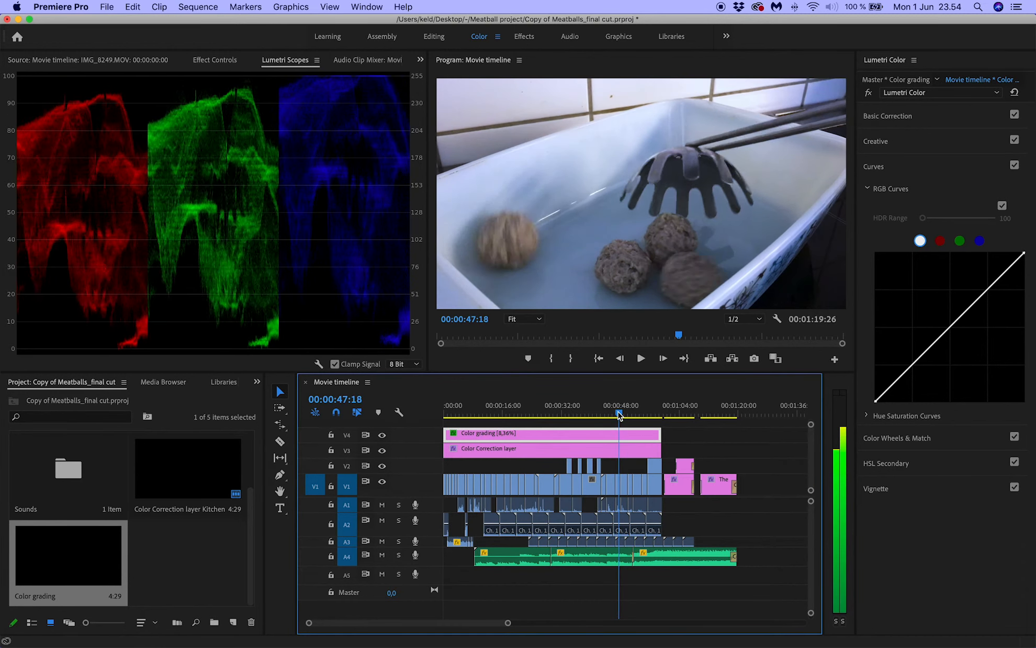
key(Right)
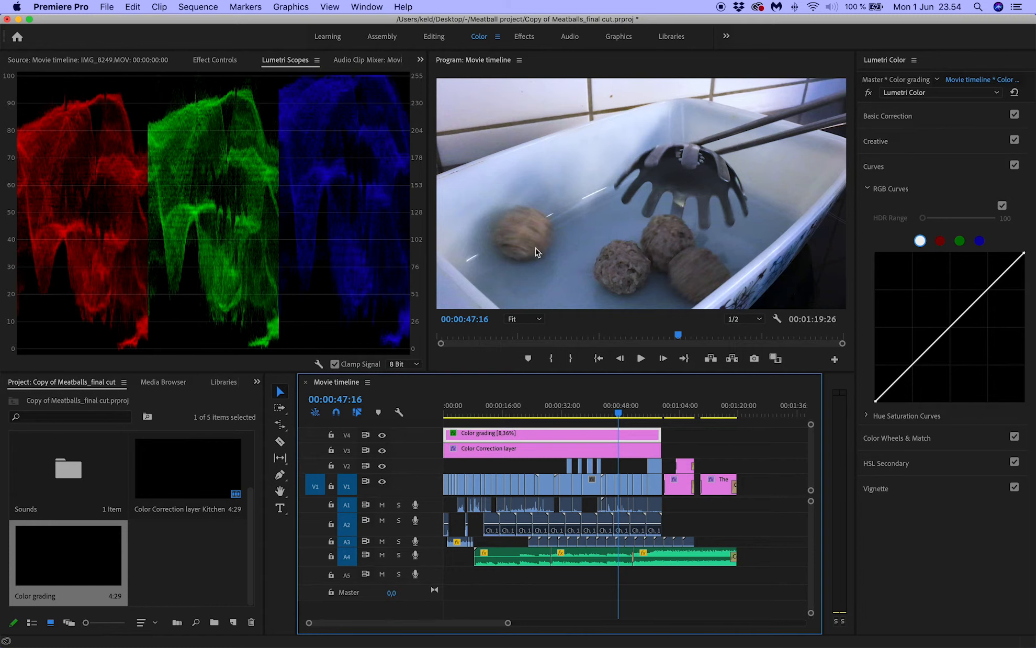
Step: Enlarge the scopes view and lower the highlight end point of the blue RGB curve slightly on the Color grading layer
drag(428, 216, 610, 228)
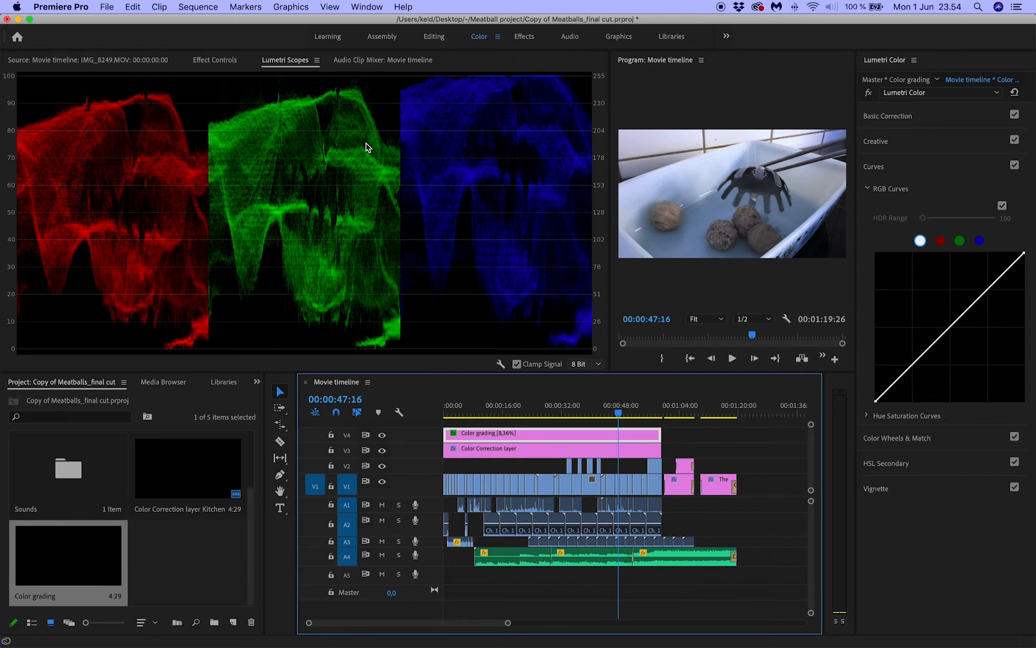
click(961, 243)
click(979, 242)
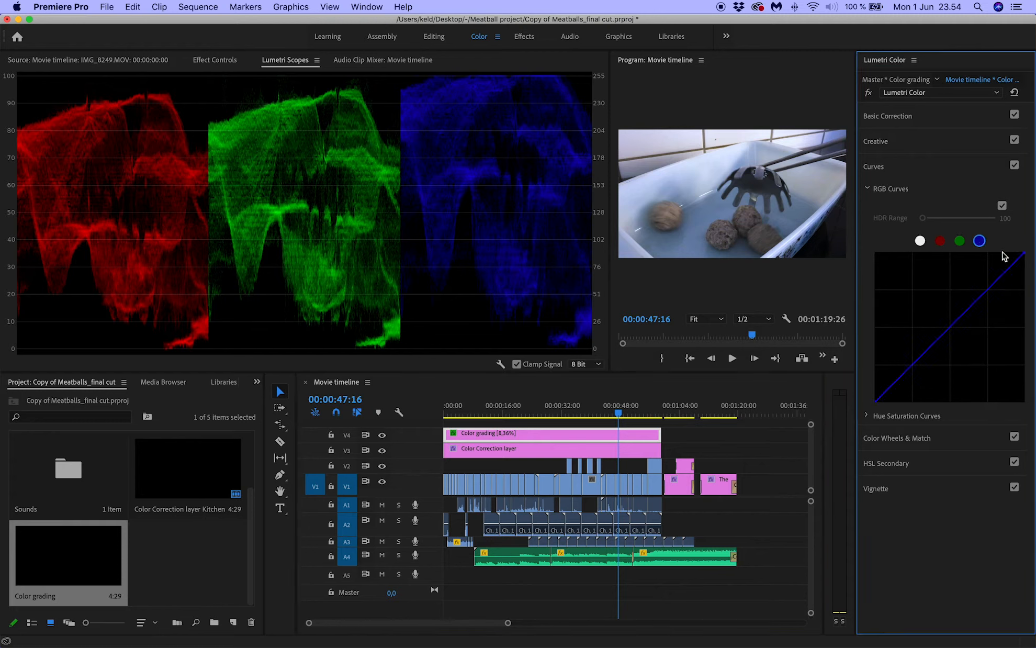
drag(1025, 256, 1025, 266)
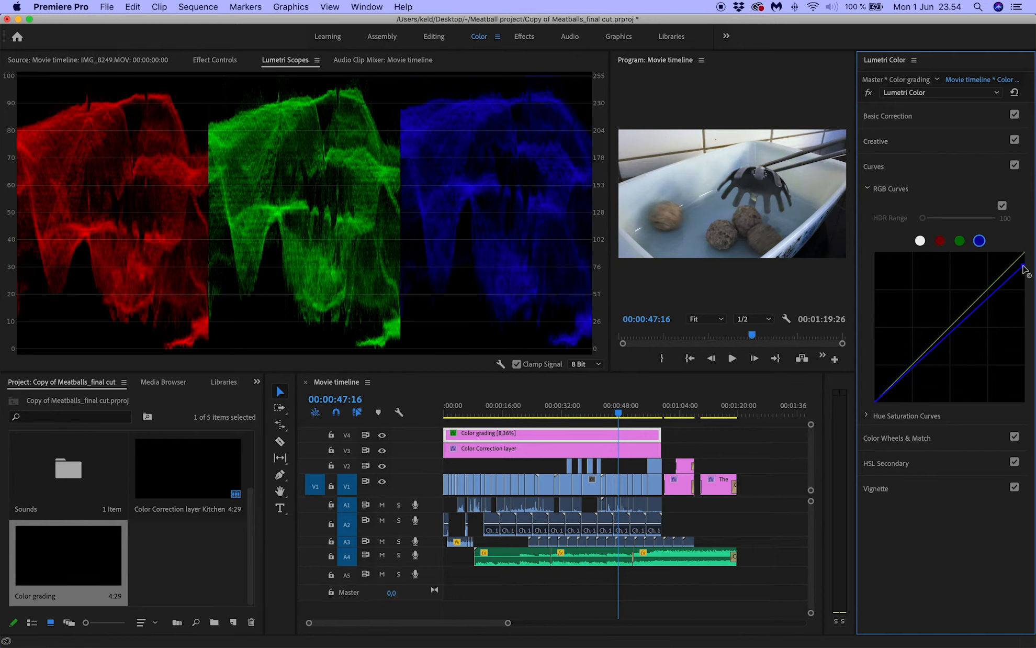
drag(1025, 270, 1025, 271)
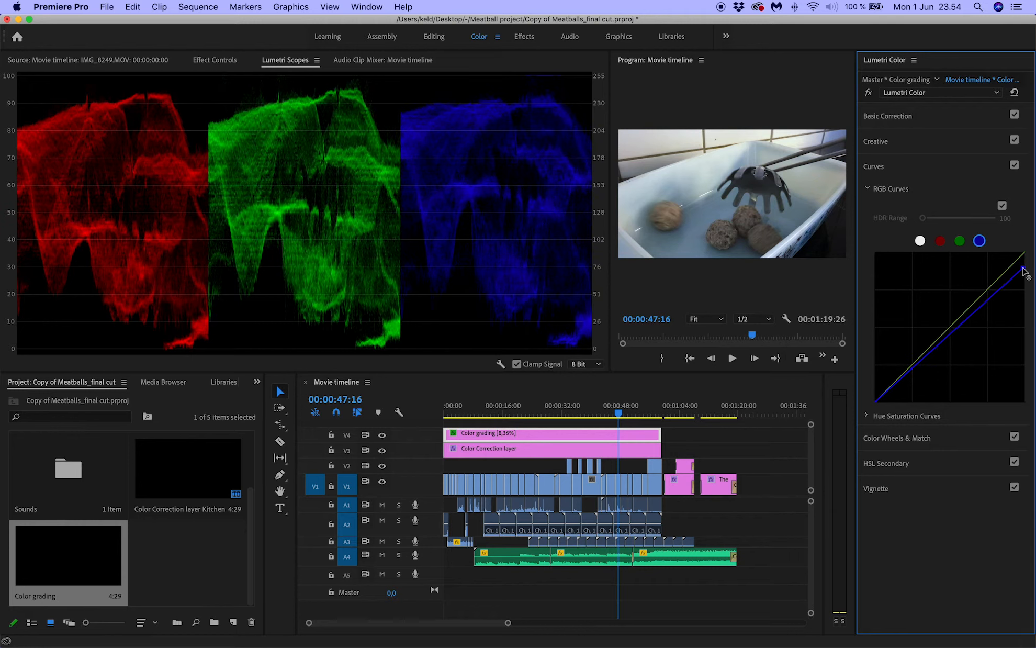
Step: Lower the highlight end point of the green RGB curve a touch, less than the blue one, and enlarge the program preview again
click(960, 241)
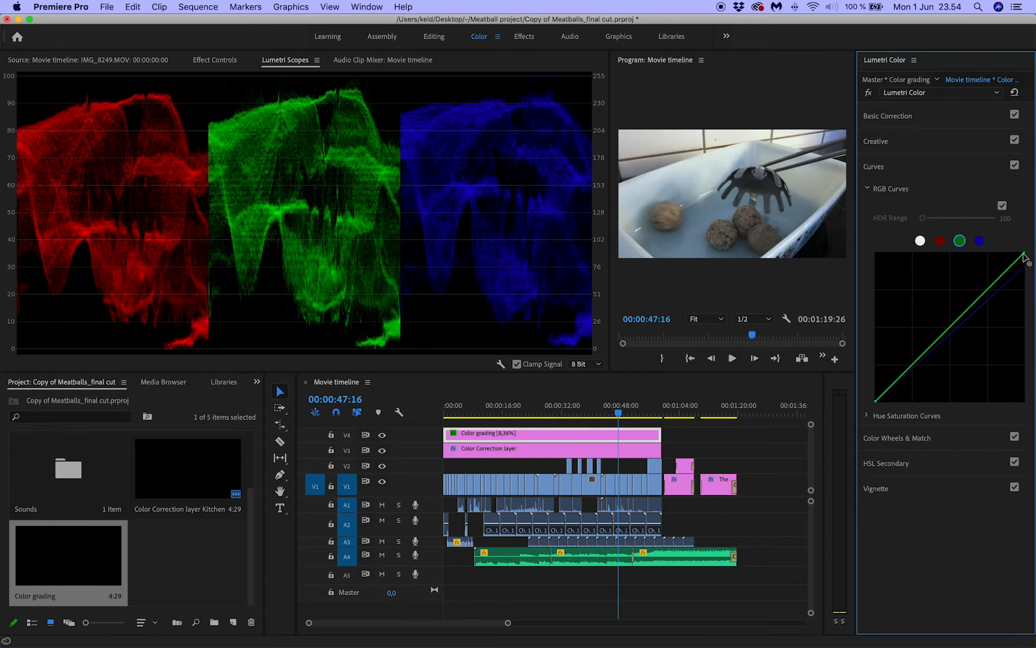
drag(1025, 257, 1026, 261)
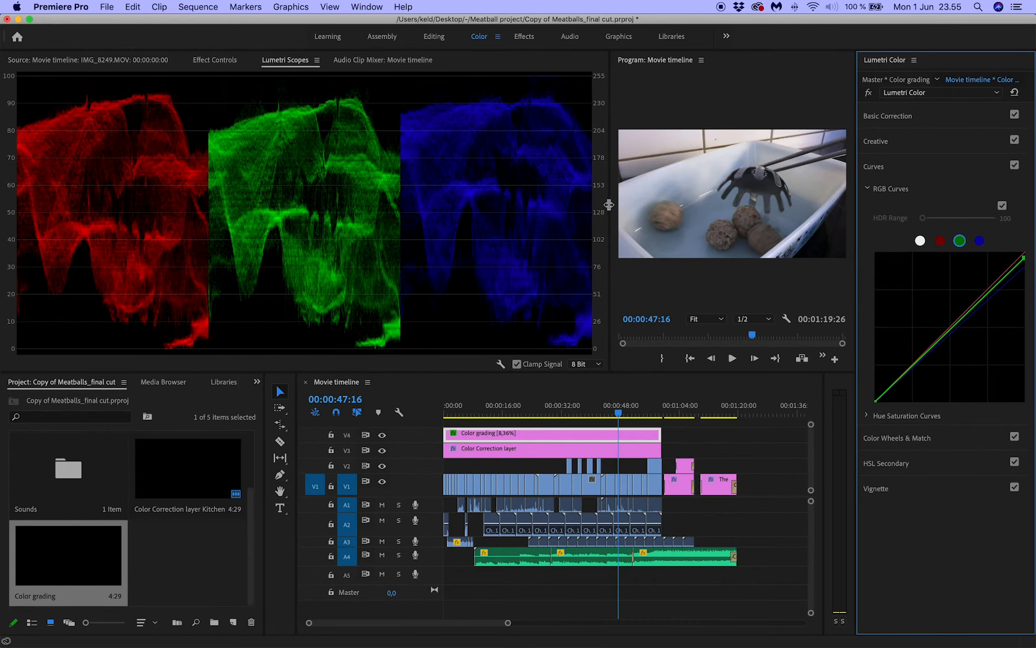
drag(609, 202, 435, 214)
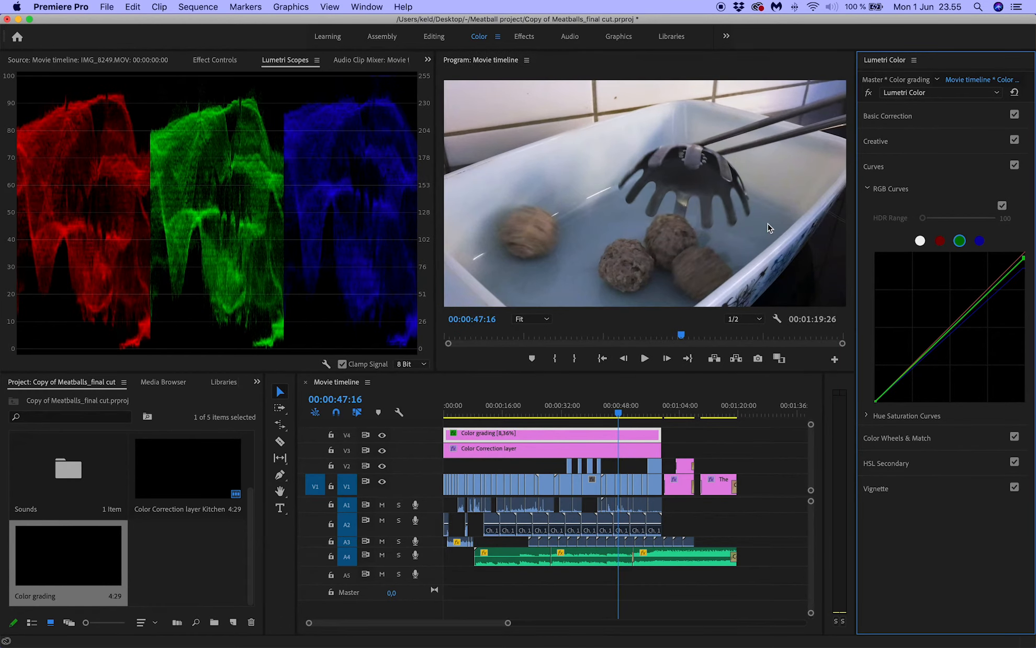
Step: Compare the meatball tray shot at 00:00:47:16 with the RGB Curves switched off and on, leaving them on
click(1003, 207)
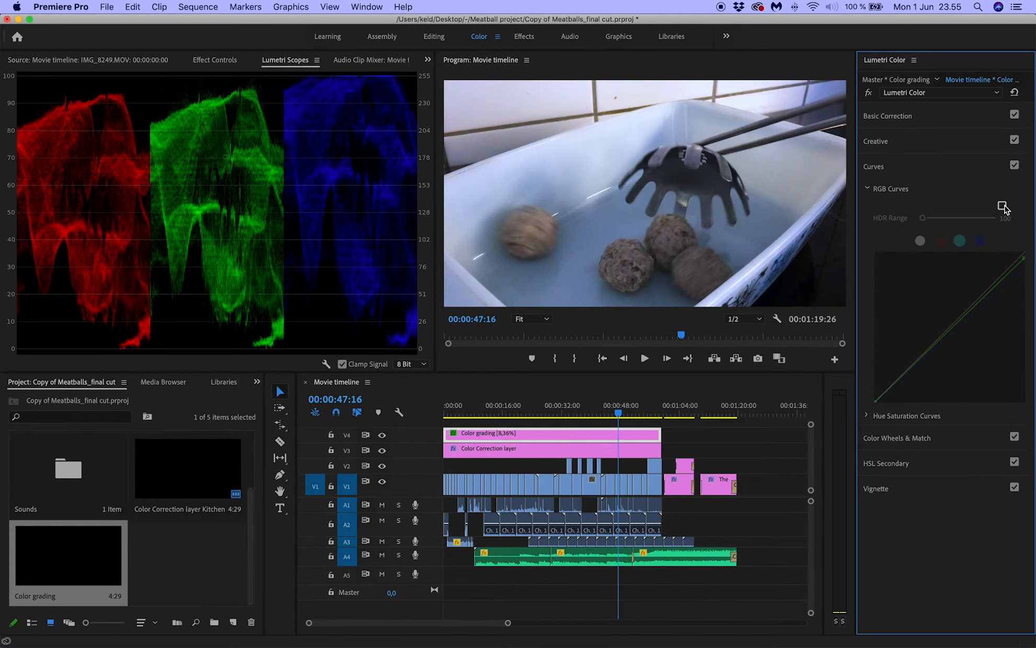
click(1003, 206)
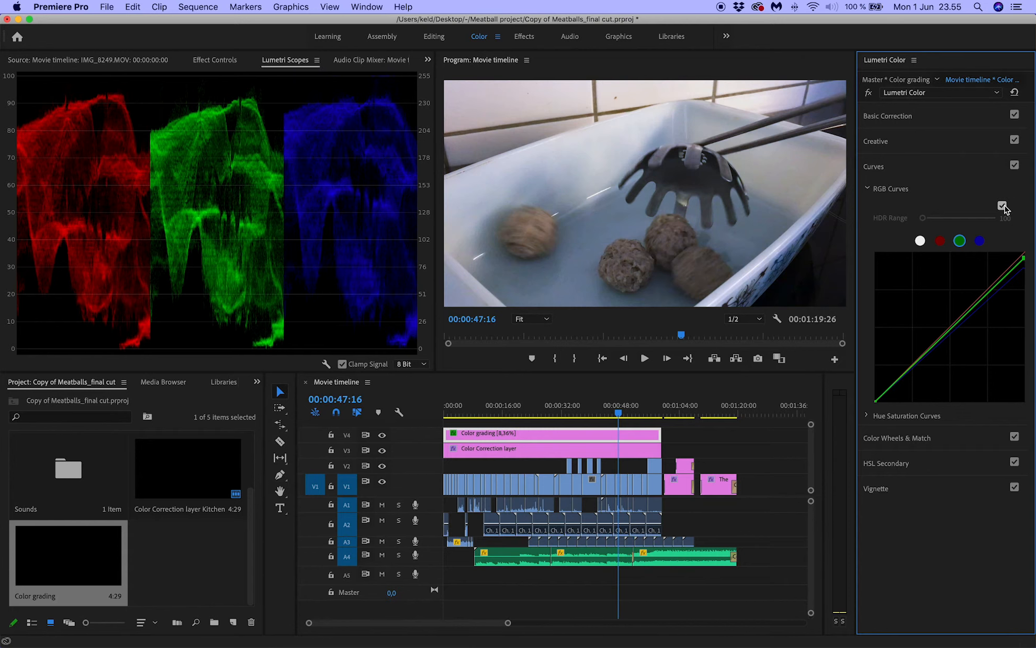
click(1003, 206)
click(1003, 206)
click(1003, 206)
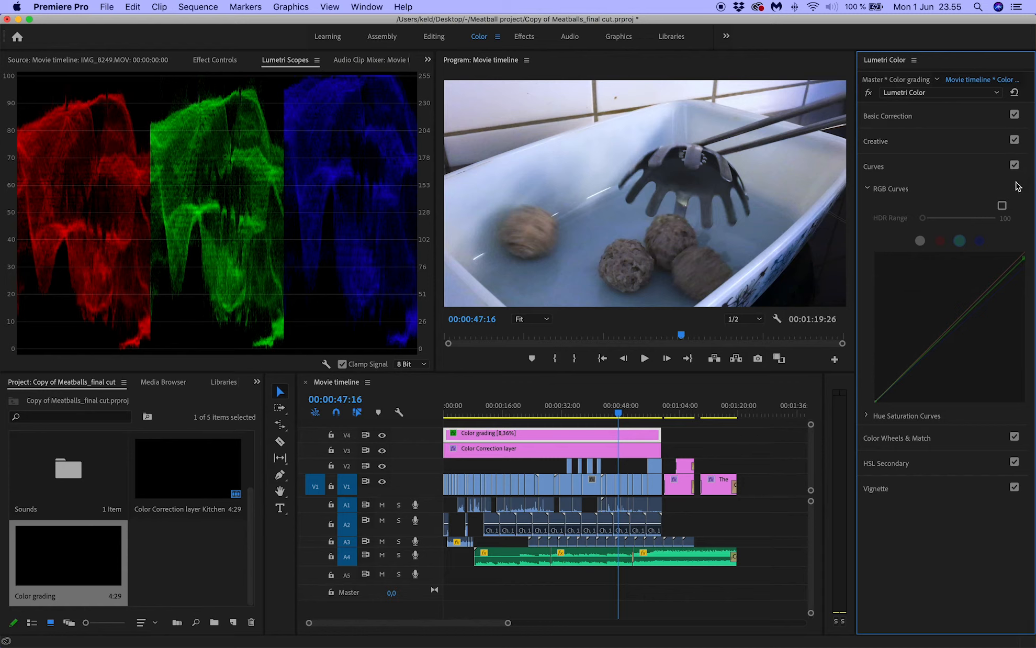
click(1002, 206)
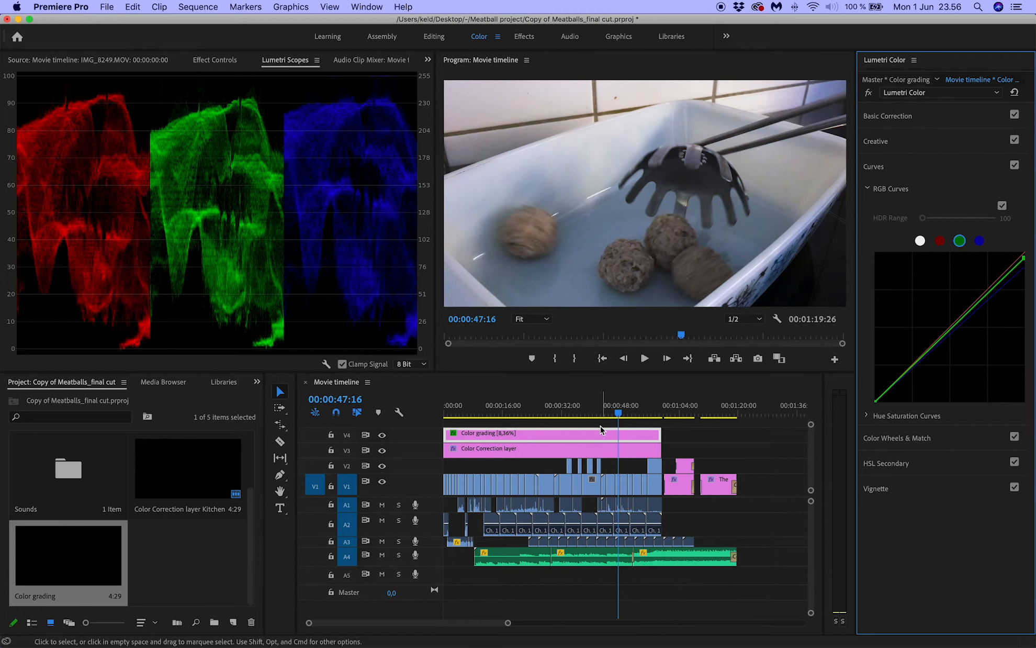
Step: Go to the boiling pot shot at 00:00:40:06 and compare it with the RGB Curves off and on
drag(615, 418, 592, 420)
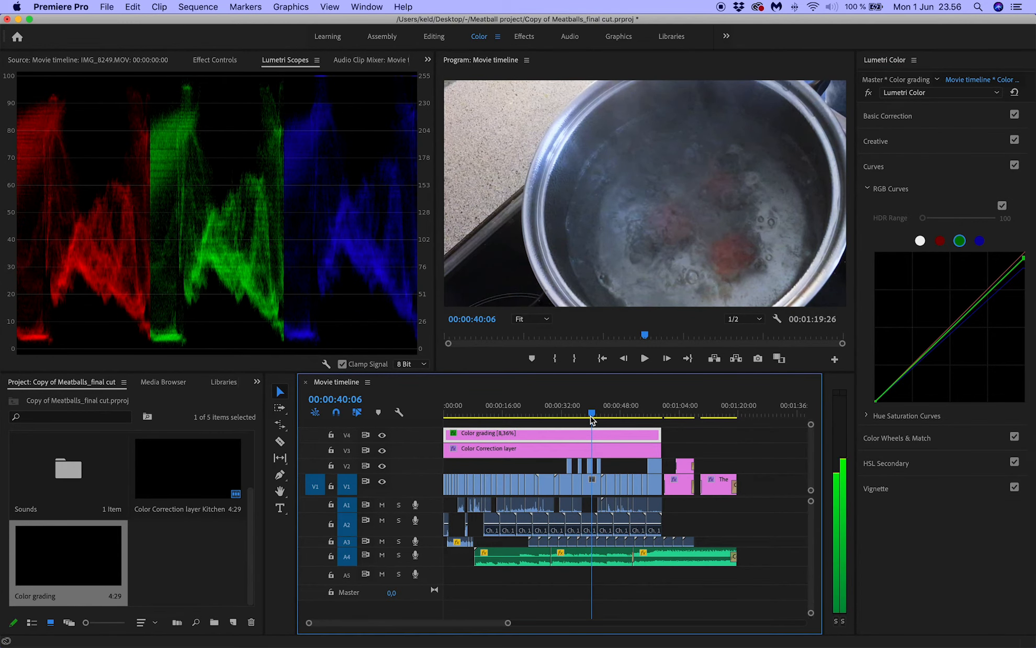
click(1002, 206)
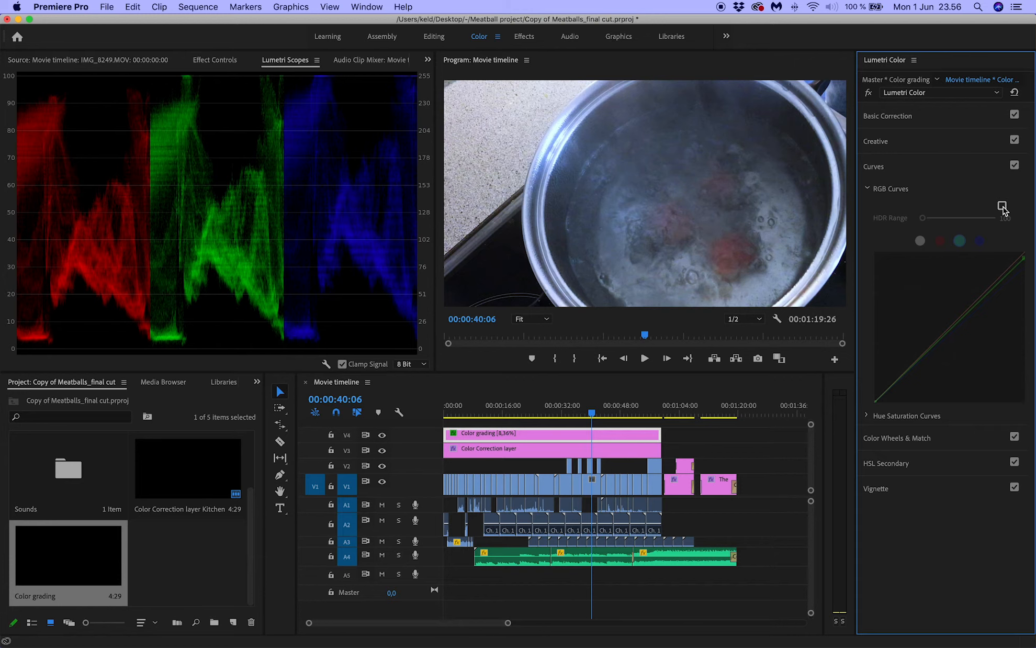
click(1002, 206)
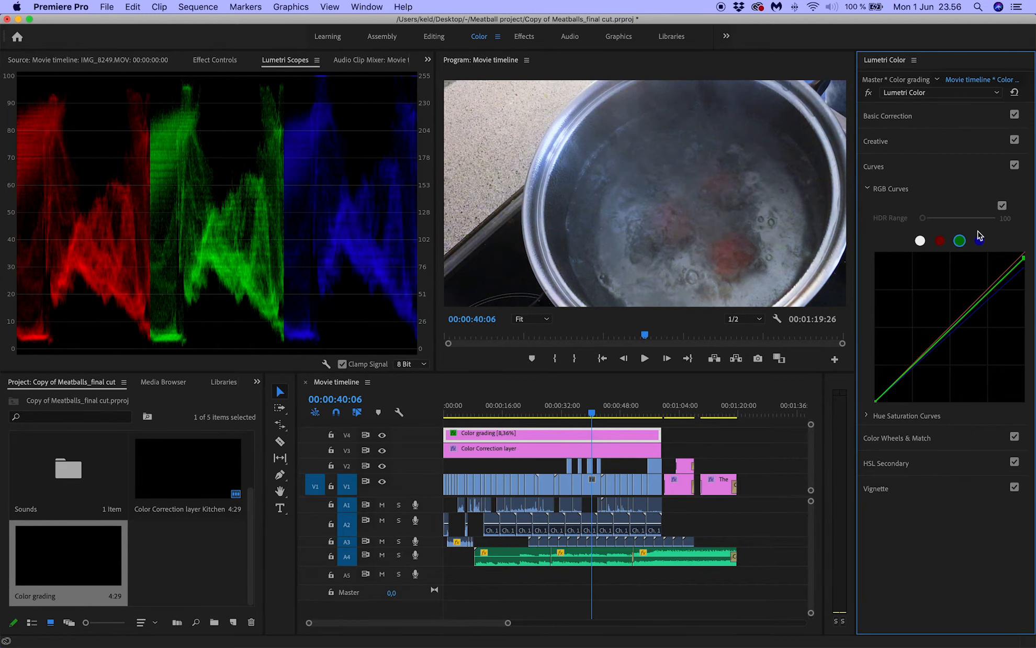
Step: Go to 00:00:09:01 and compare the shot with the Color grading layer's RGB Curves off and on
click(478, 412)
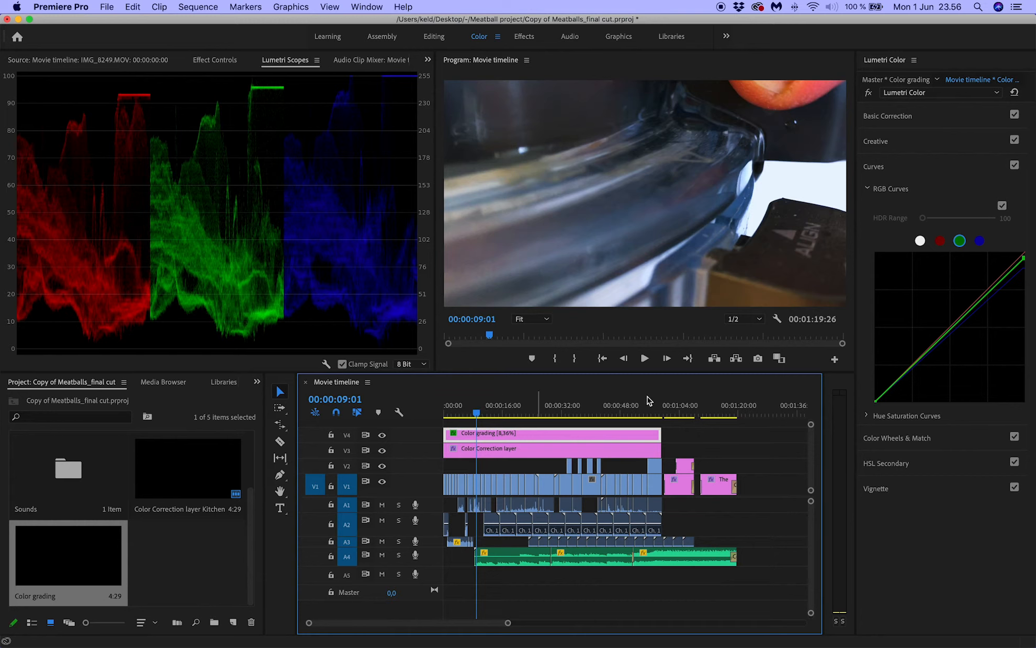
click(1003, 206)
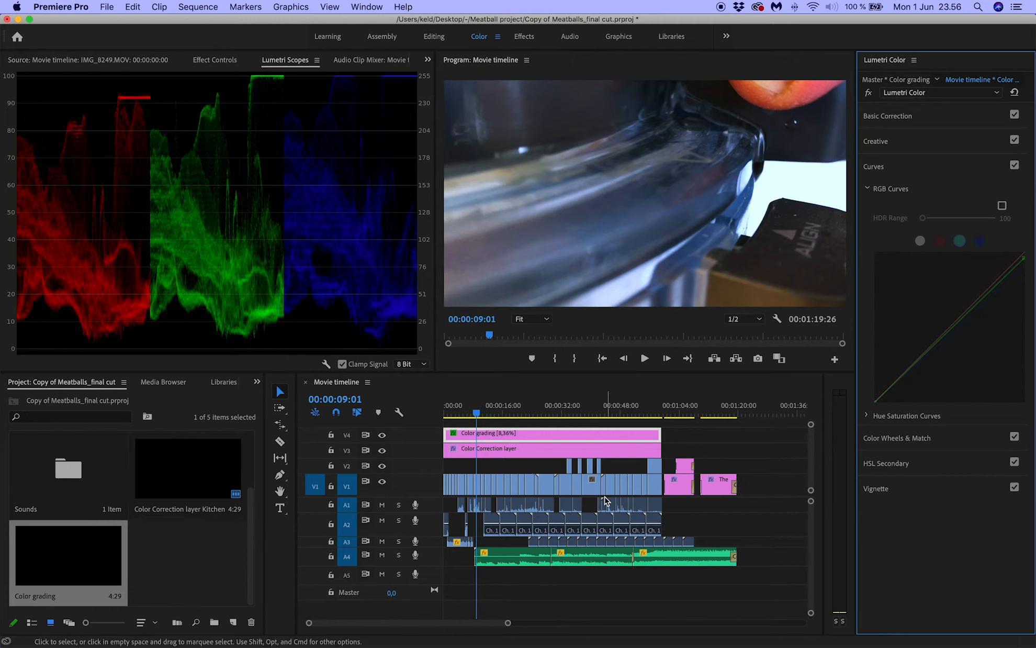
click(504, 456)
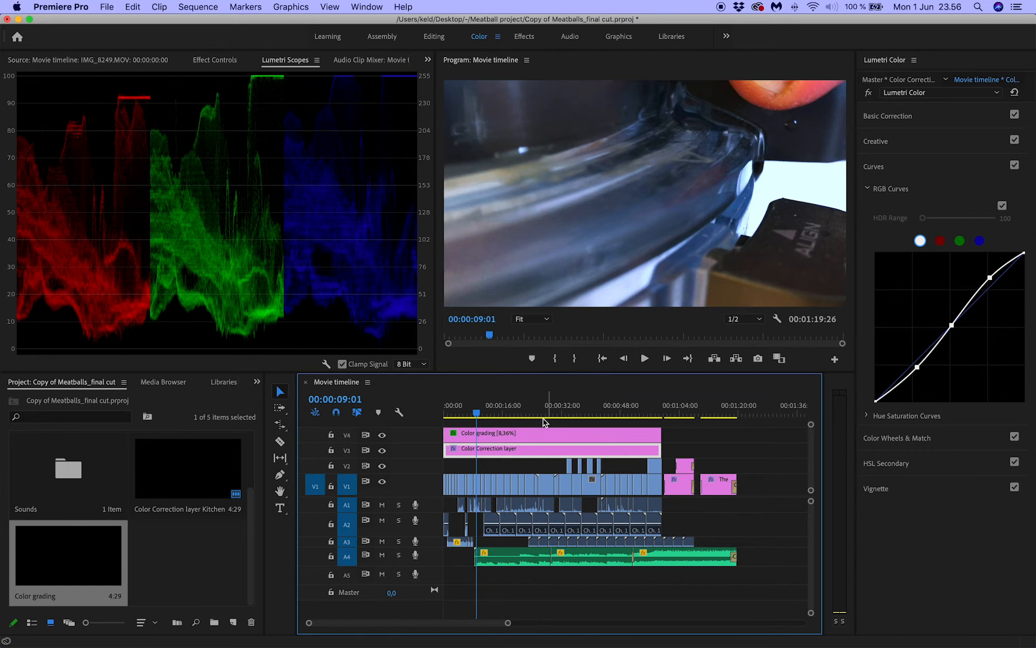
click(516, 437)
click(1002, 206)
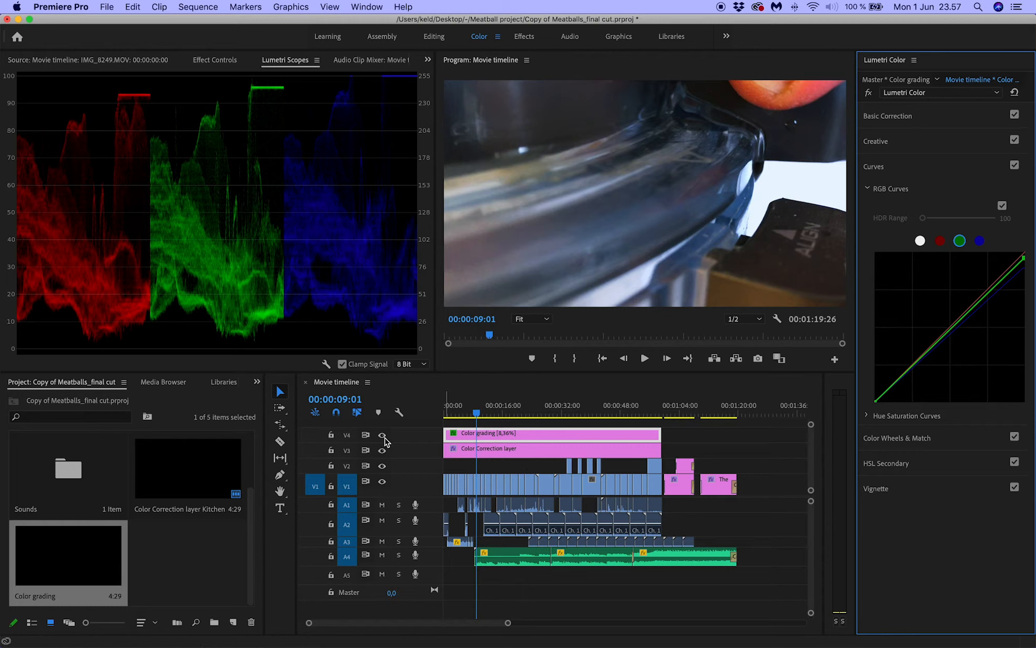
Step: Hide and show track V4 to compare the shot and its parade with and without the Color grading layer, leaving it visible
click(382, 435)
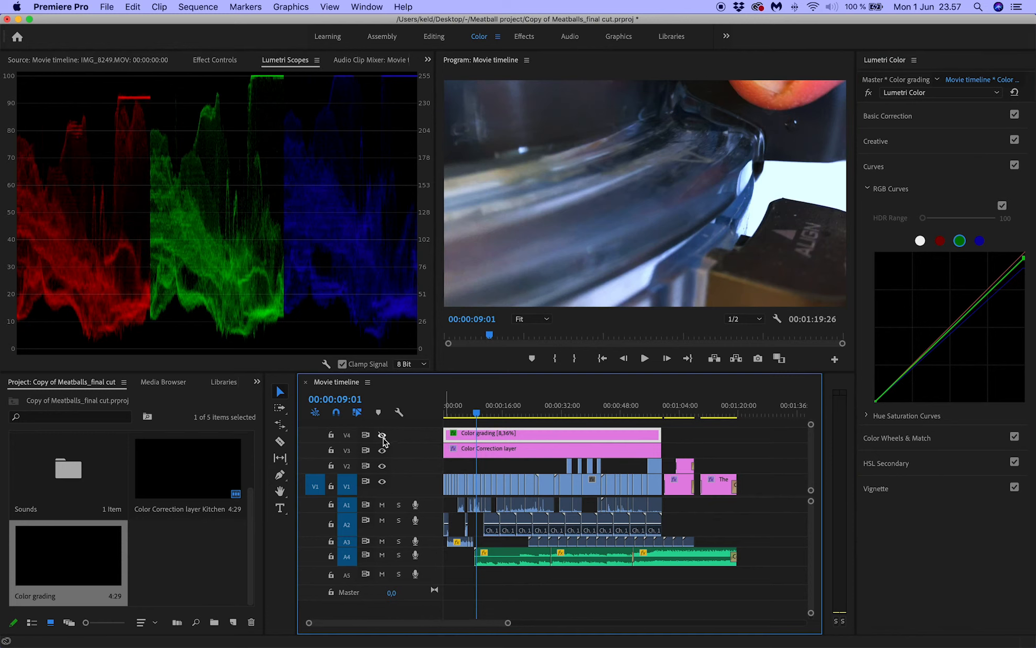
click(382, 436)
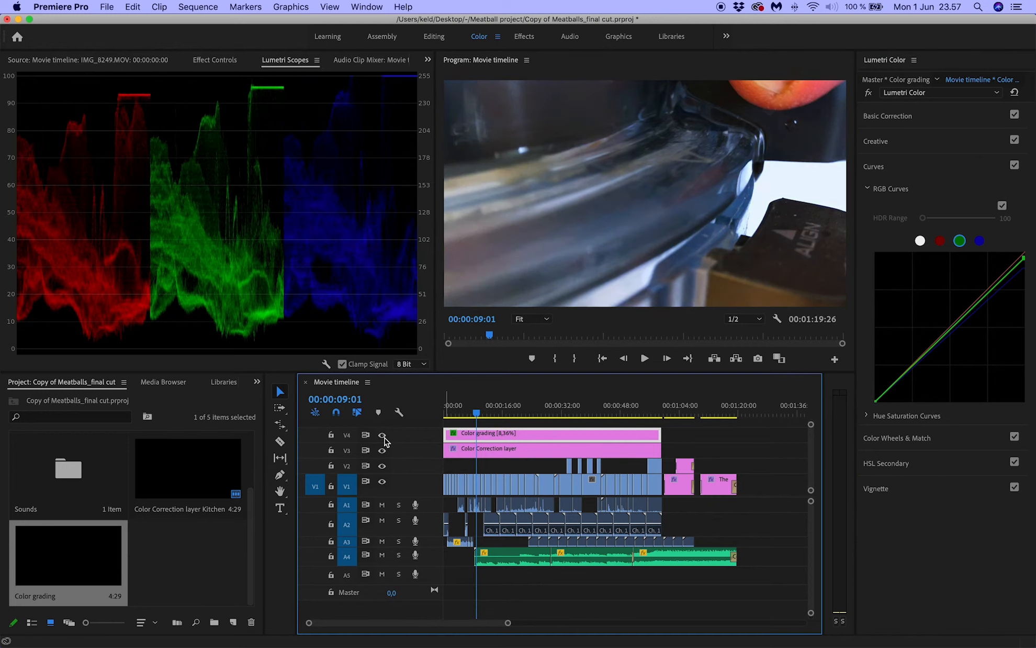
click(382, 437)
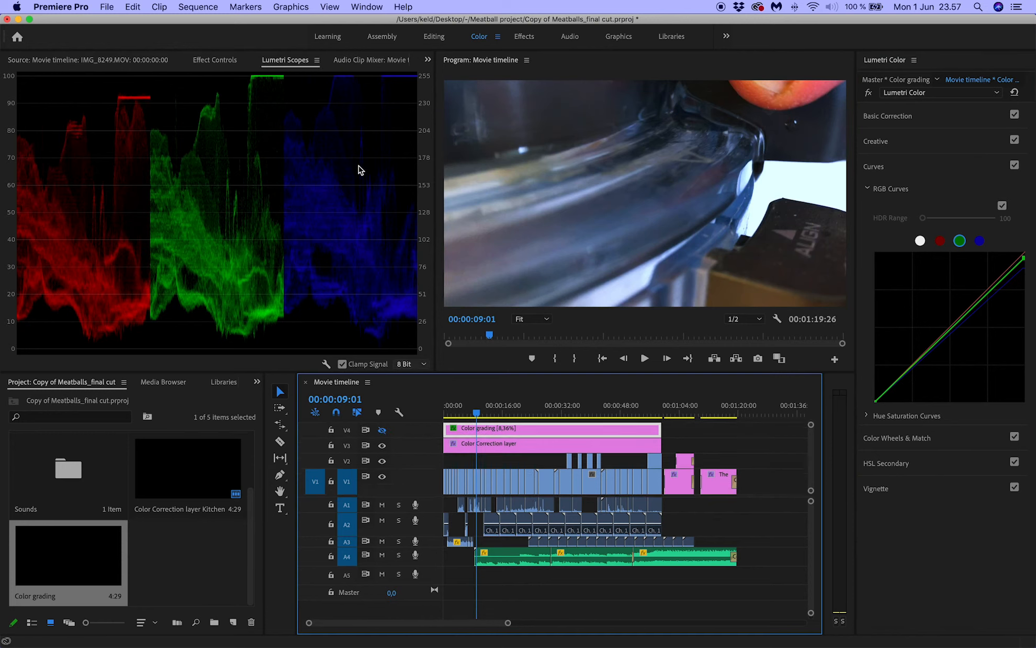
click(382, 431)
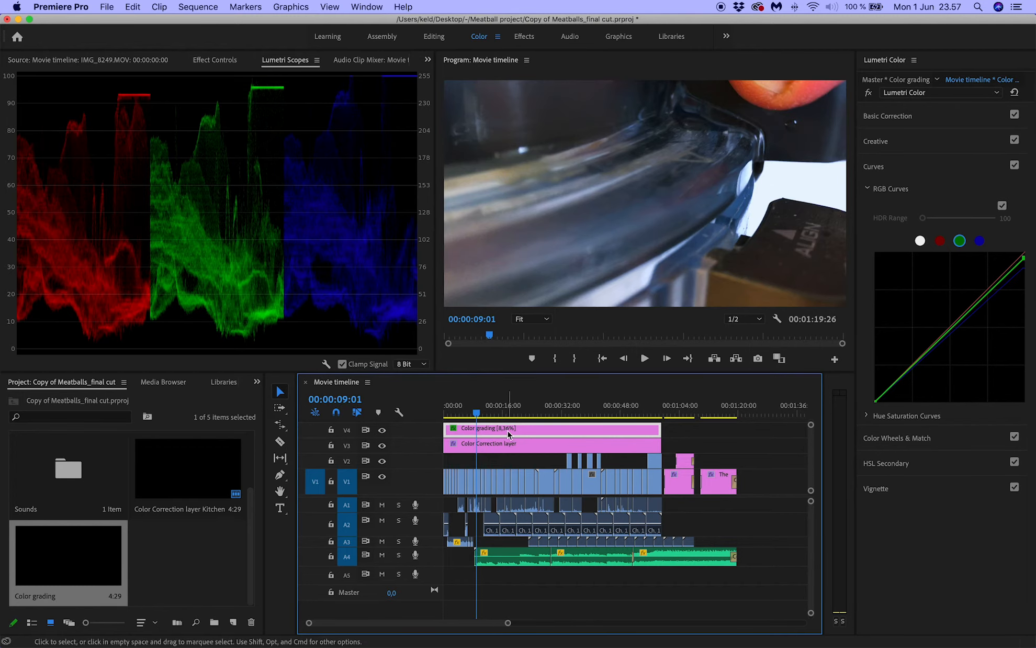
Step: Review the graded shots at 00:00:04:26 and 00:00:53:13 with the Color grading layer covering them
mouse_move(466, 418)
mouse_down()
mouse_move(455, 418)
mouse_move(464, 416)
mouse_up()
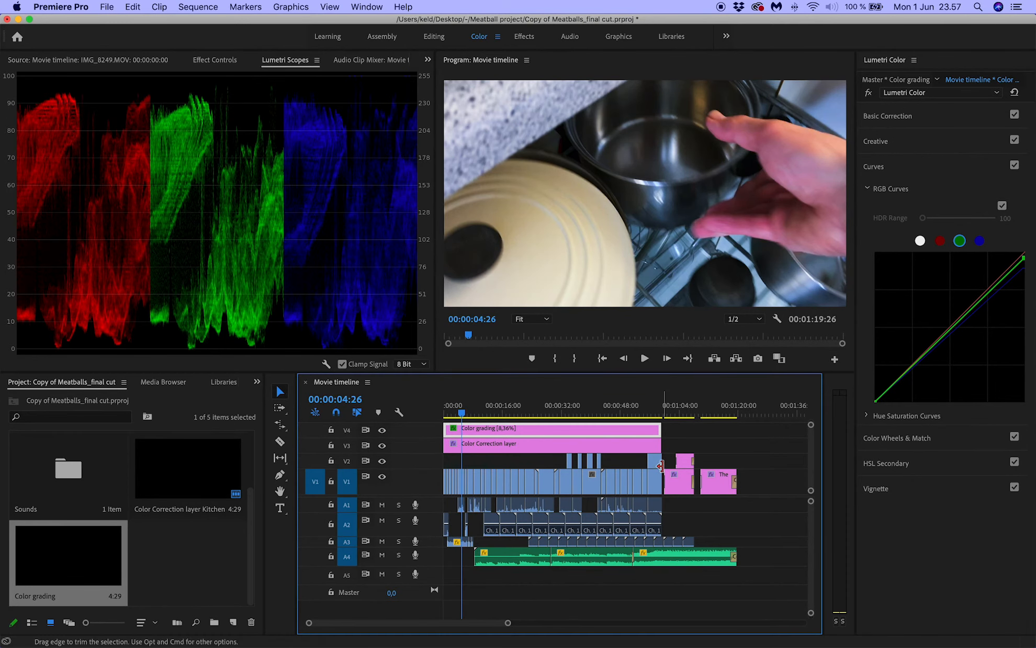
drag(617, 416, 642, 412)
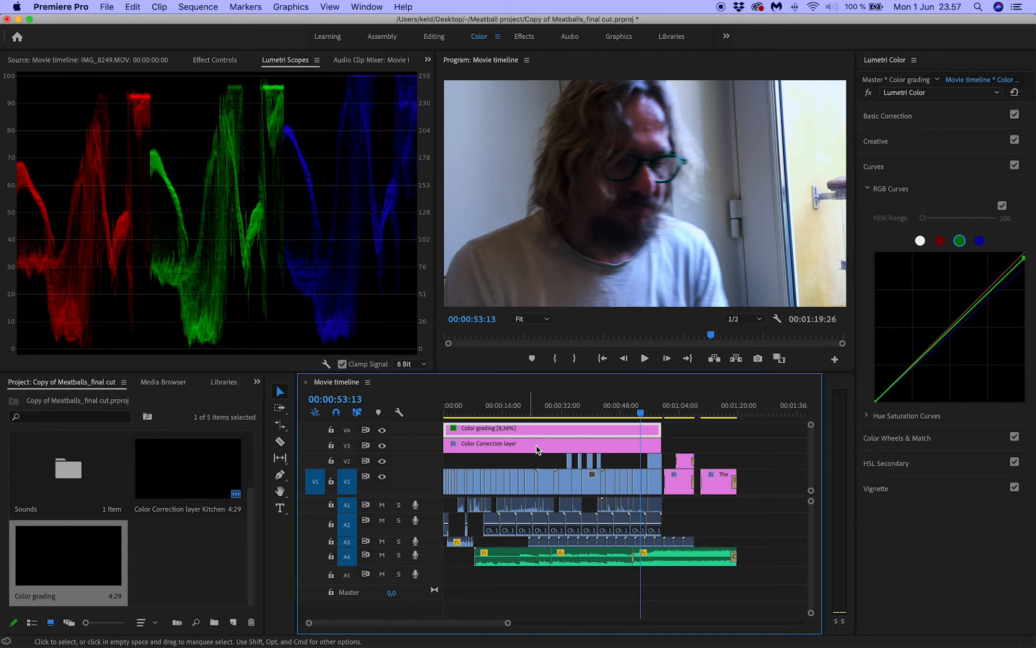
Step: Trim the start of the Color grading layer on V4 to about 00:00:44, then undo the trim
drag(451, 434, 609, 430)
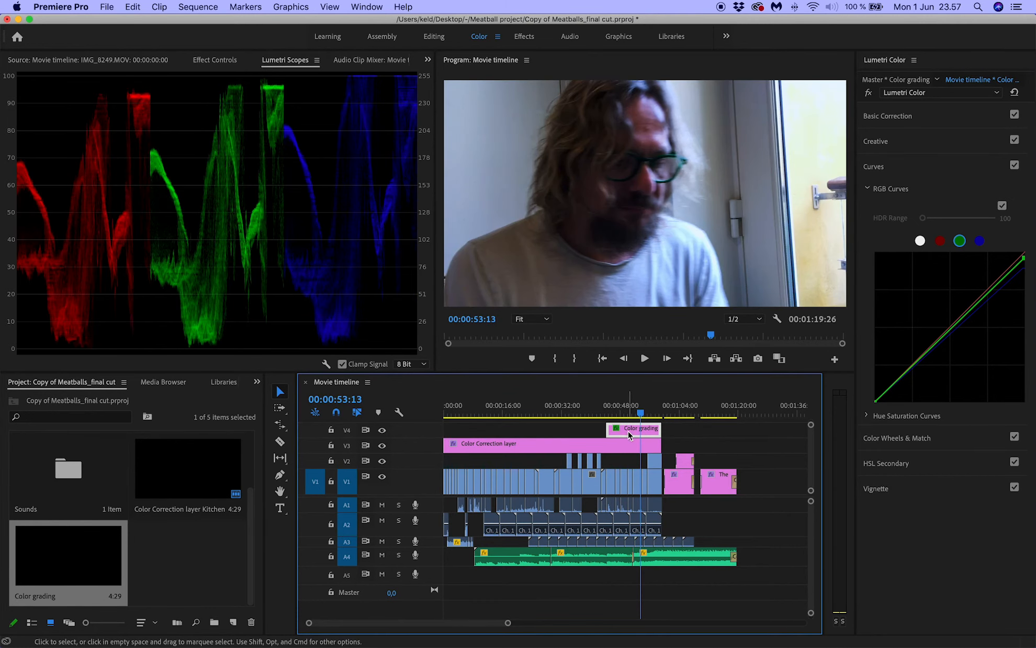
drag(365, 436, 365, 436)
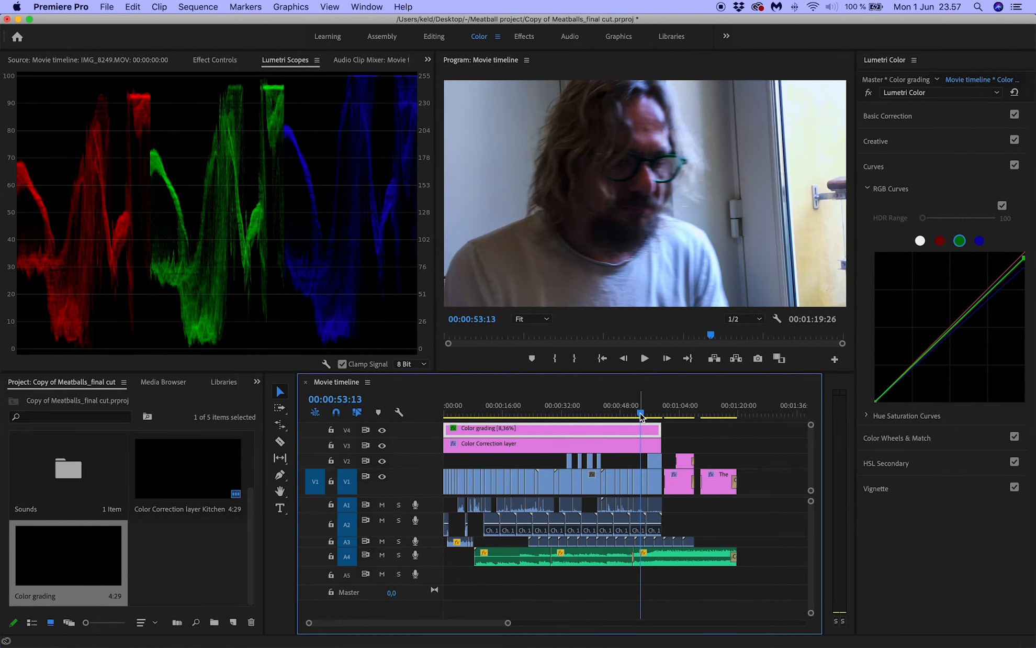
Step: Go to the meatball shot at 00:00:33:04 and replace the RGB parade with the Vectorscope YUV in Lumetri Scopes
drag(642, 417, 569, 416)
click(326, 365)
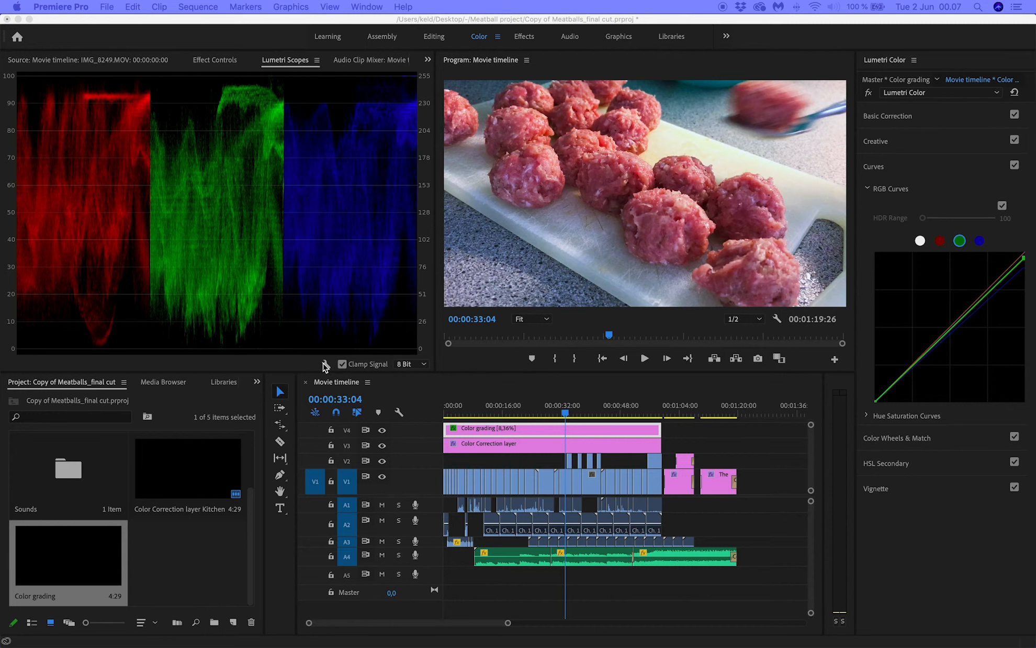
click(327, 365)
click(327, 365)
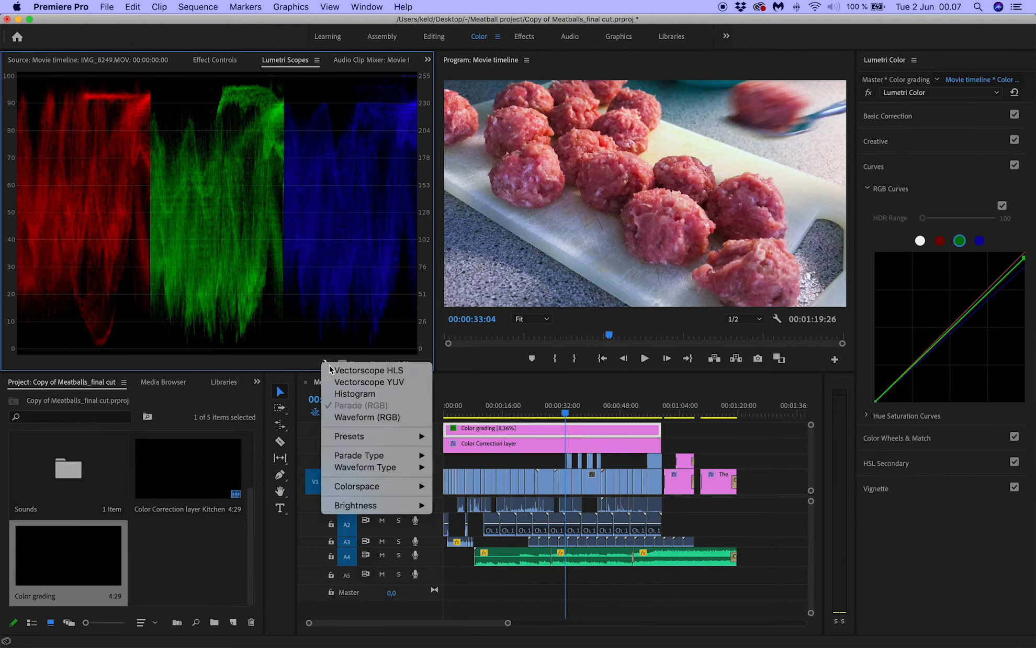
click(365, 383)
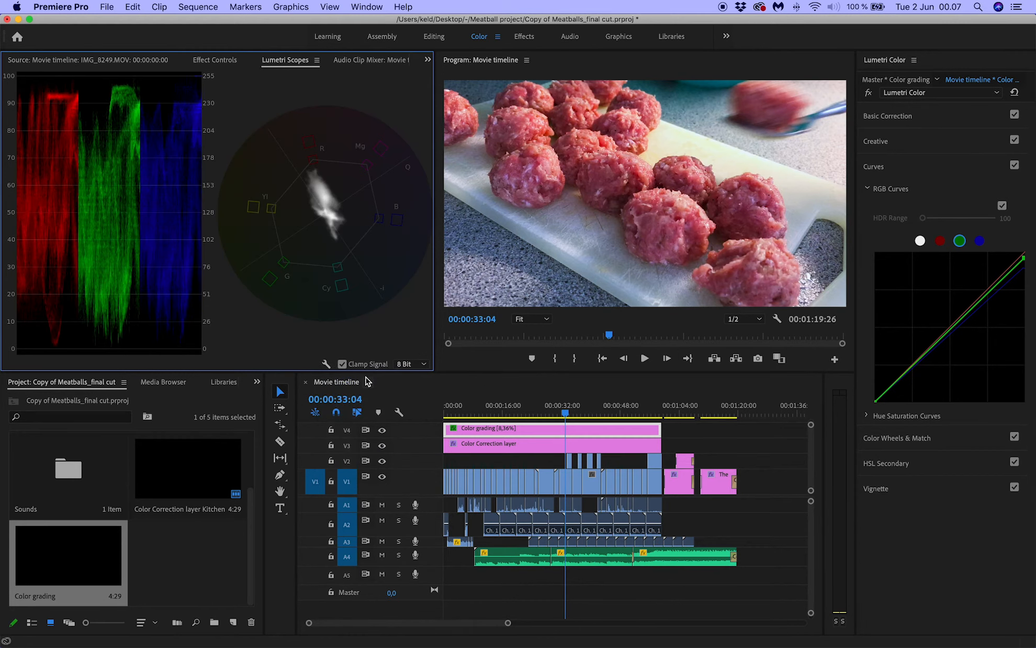
click(326, 365)
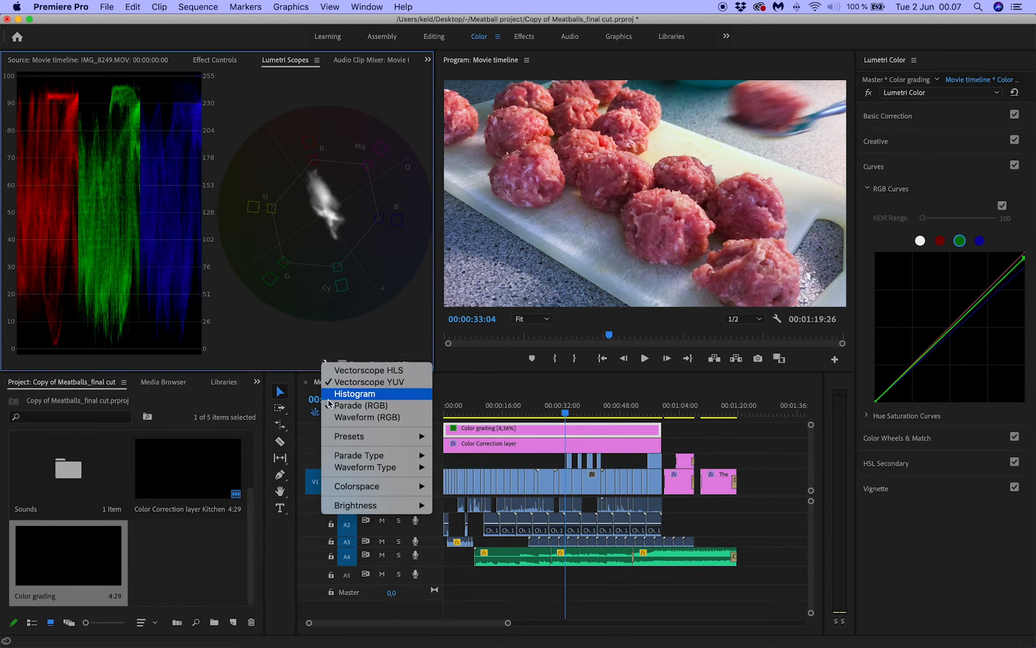
click(340, 407)
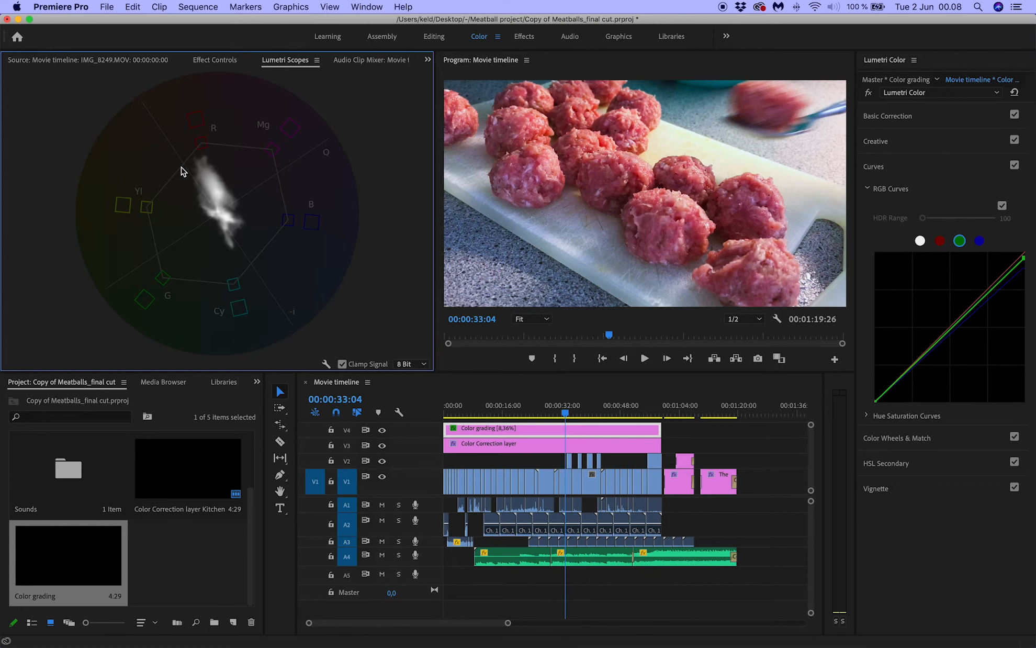
Step: At 00:00:28:06, add cyan and purple anchor points to the Hue vs Sat curve and slightly lower the blue saturation between them
drag(611, 340, 586, 338)
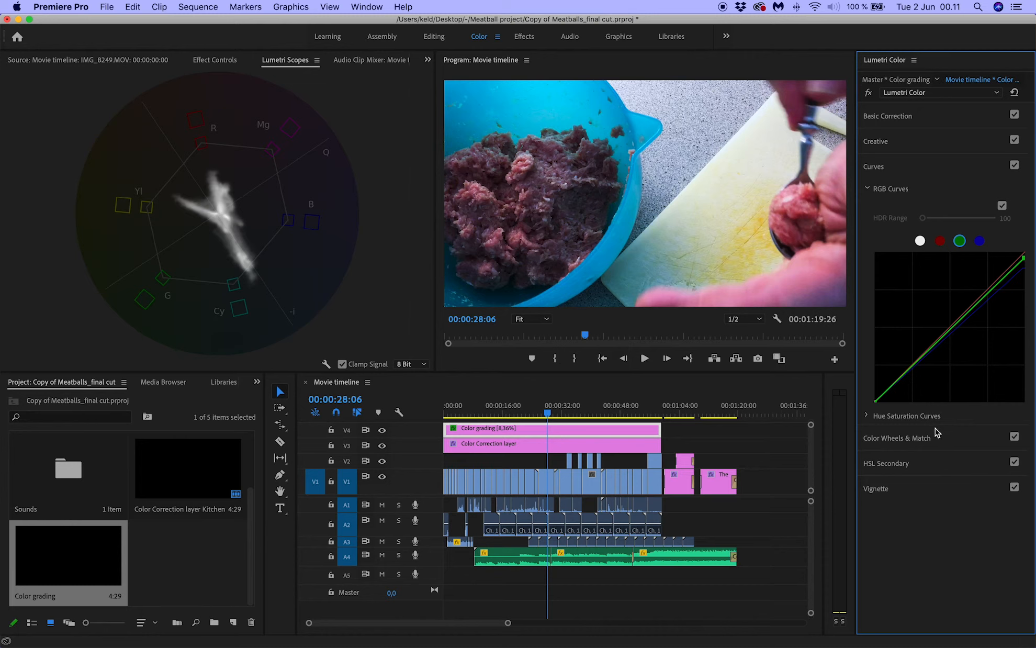
click(869, 417)
scroll(929, 408, down, 5)
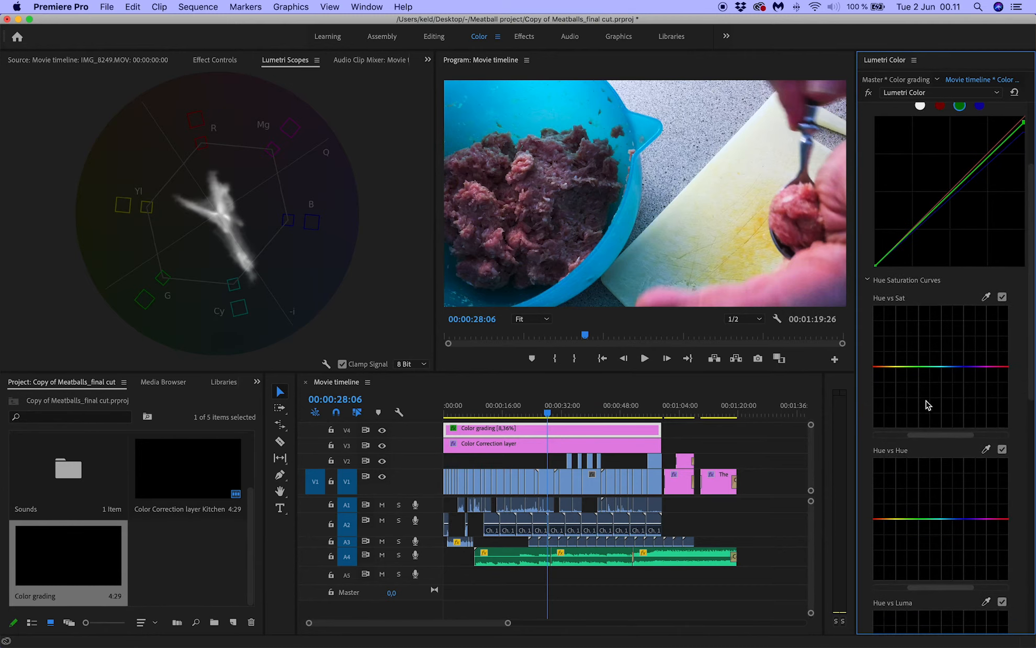
click(941, 366)
click(981, 367)
mouse_move(962, 366)
mouse_down()
mouse_move(963, 375)
mouse_move(956, 330)
mouse_move(958, 370)
mouse_up()
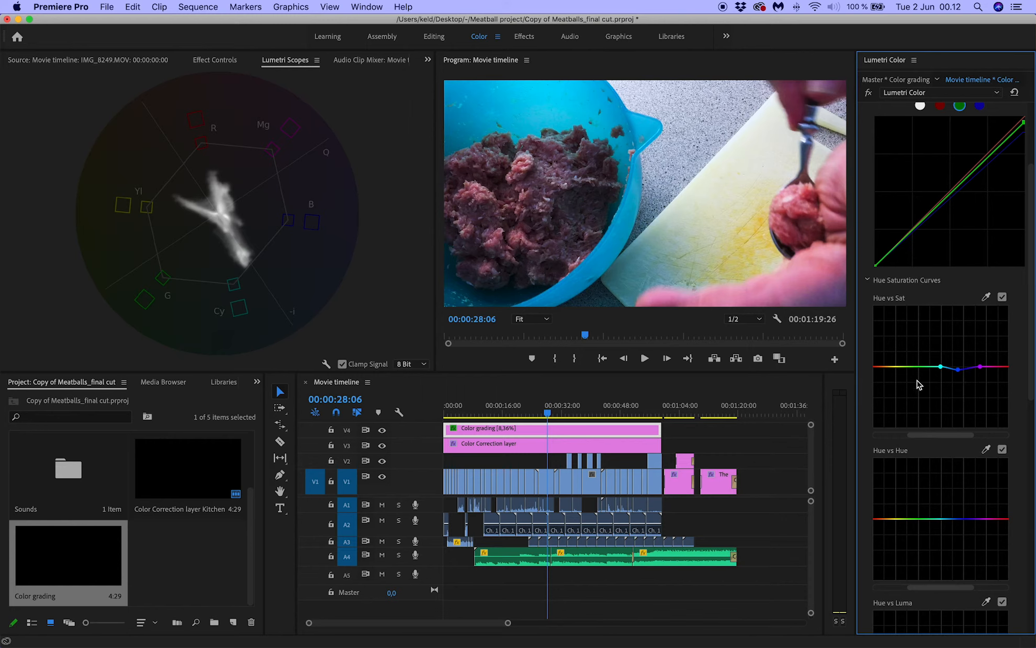
Step: Check the reduced blue saturation on the oven knob shot at 00:00:11:04 and the blue bowl shot at 00:00:27:19
drag(588, 338, 502, 343)
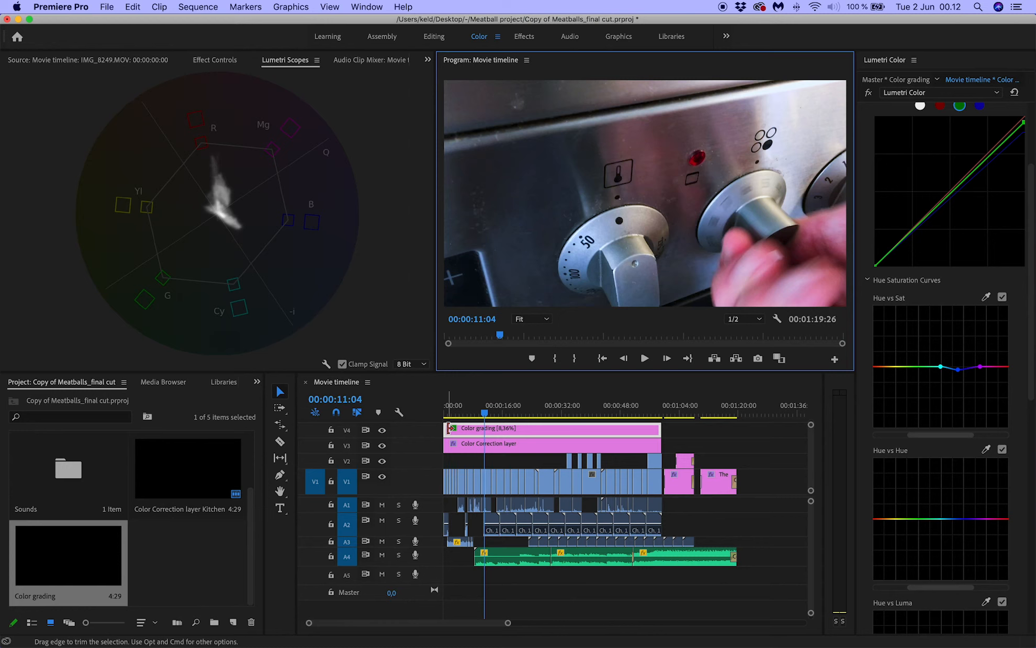
click(545, 413)
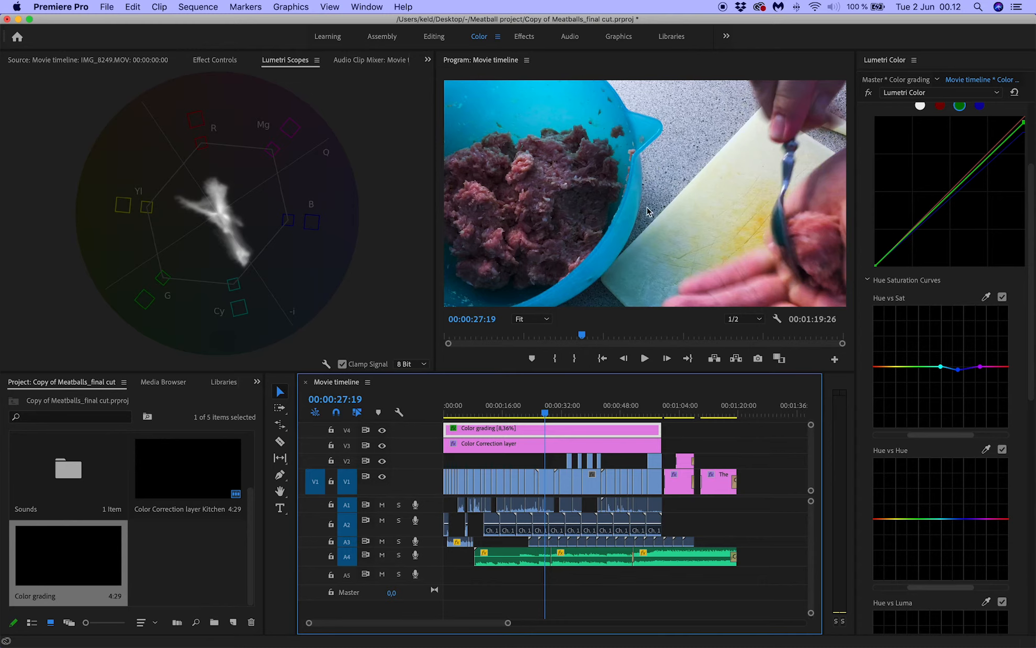
Step: Go to the pot shot at 00:00:08:06 and compare it with the Hue vs Sat curve off and on, leaving it on
drag(548, 418, 474, 419)
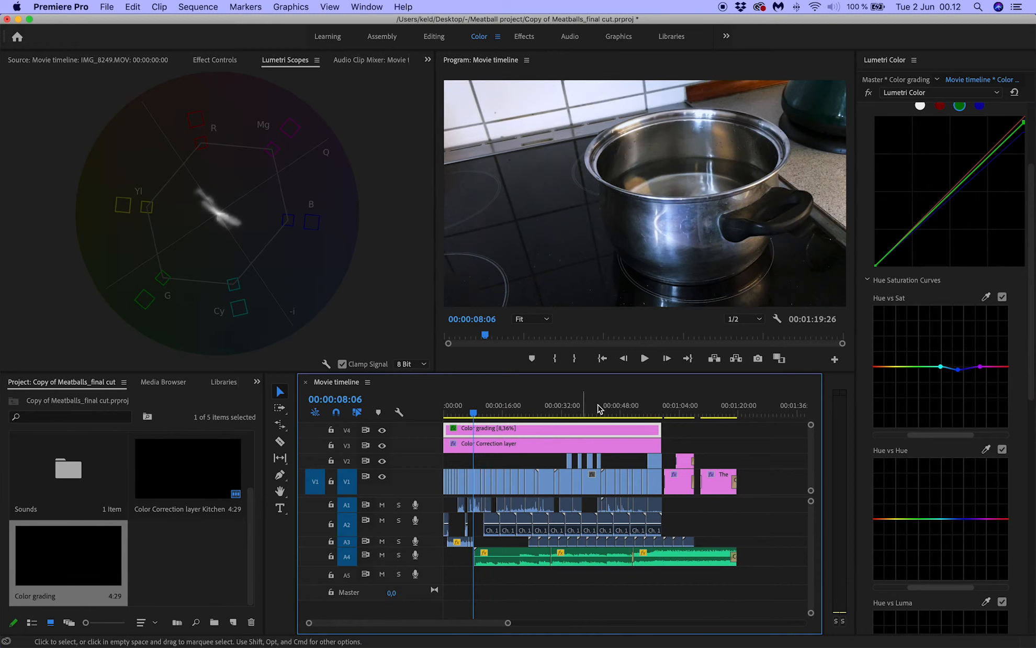
click(1001, 297)
click(1002, 297)
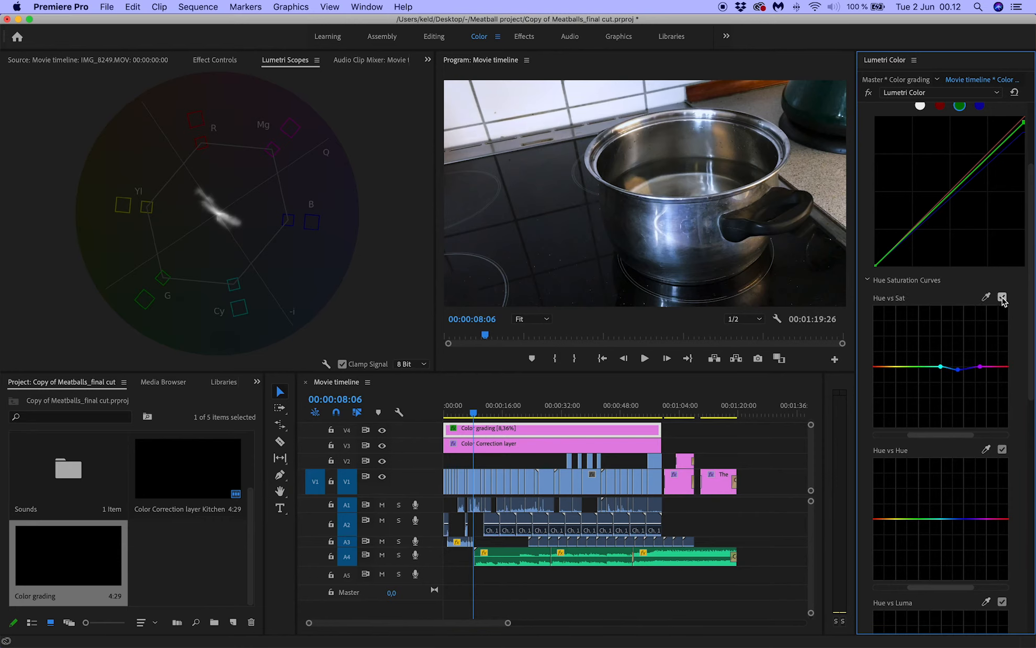
click(1002, 297)
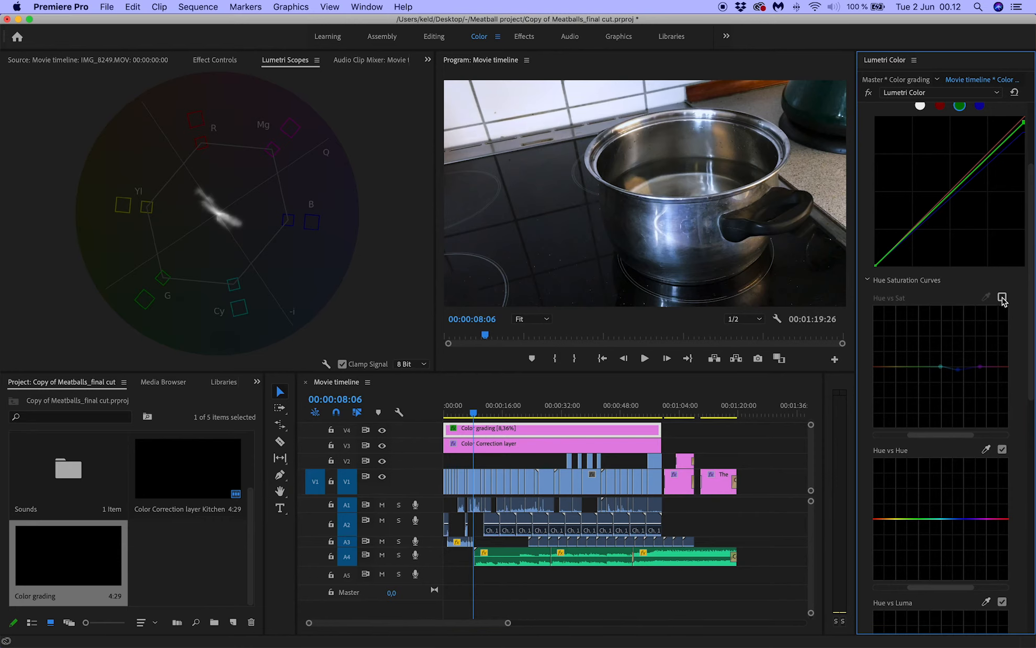
click(1002, 298)
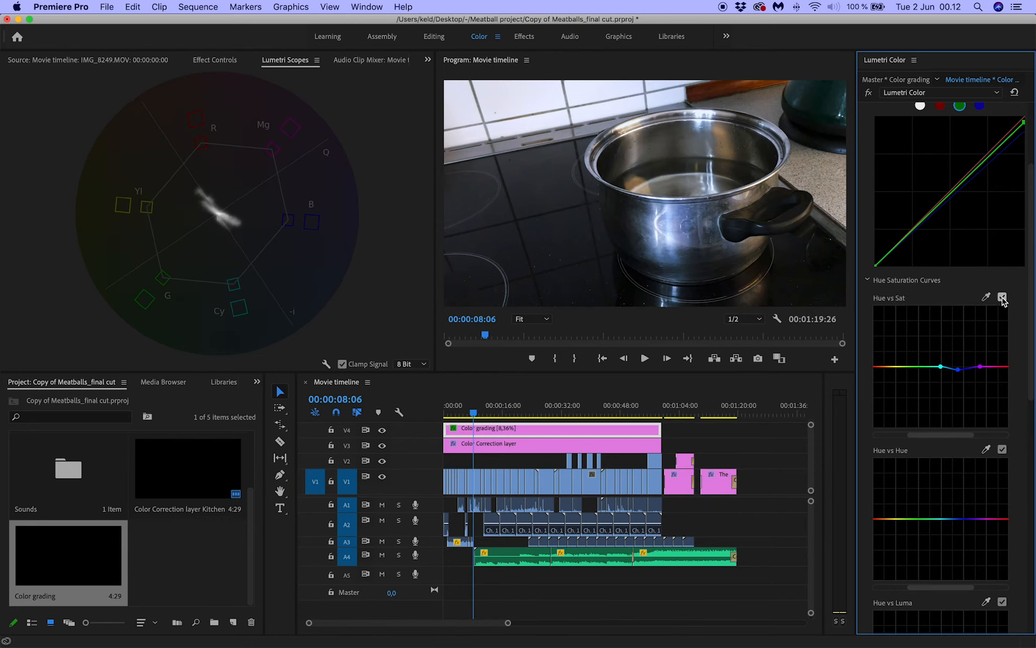
click(1002, 298)
click(1002, 298)
Step: Go to the door shot at 00:00:51:28 and compare it with the Hue vs Sat curve off and on, leaving it on
click(635, 413)
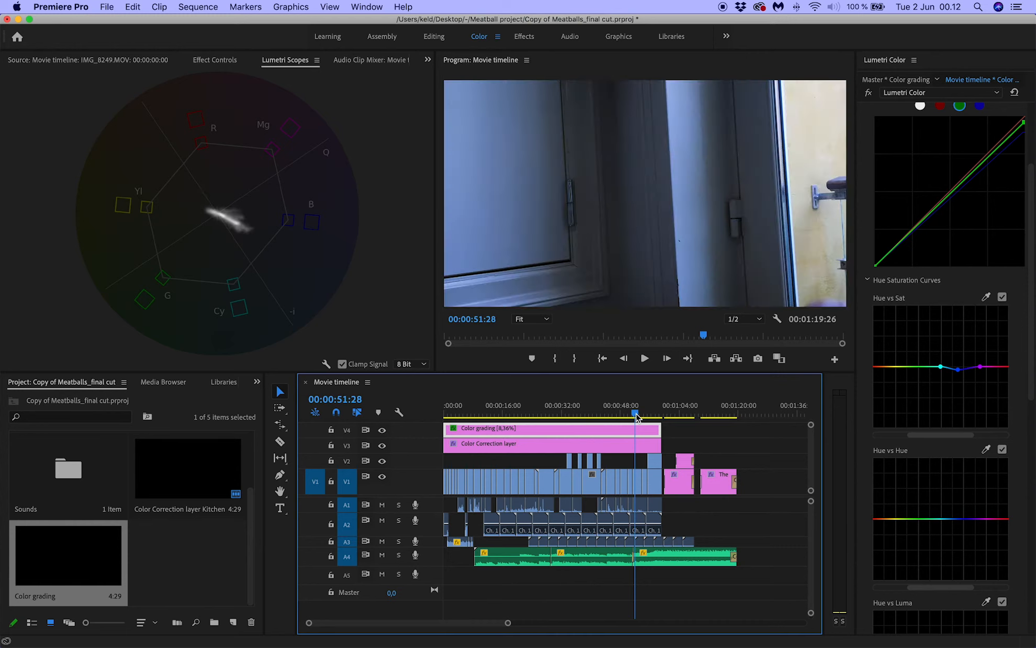
click(1002, 298)
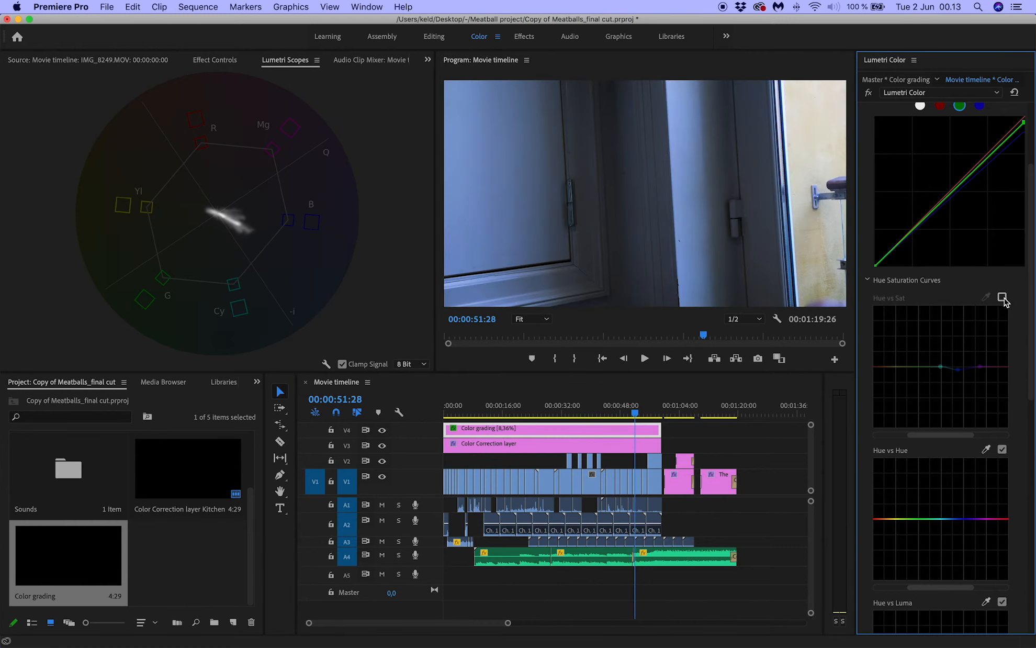
click(1002, 298)
click(1002, 298)
click(1002, 298)
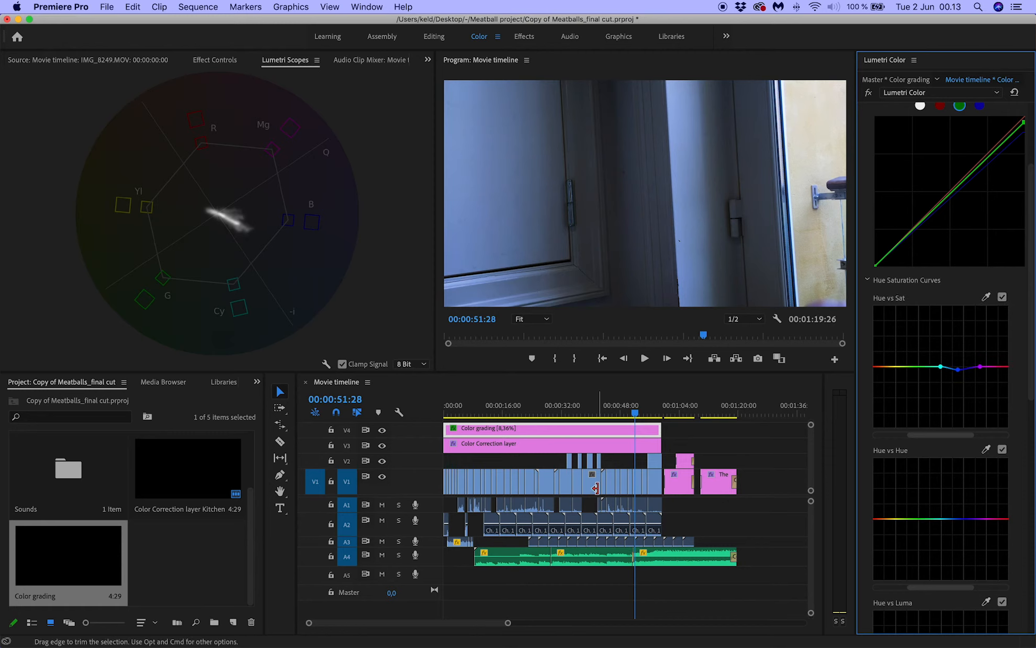
Step: Go to the meatball shot at 00:00:41:01 and switch Lumetri Scopes from the Vectorscope YUV to the RGB parade
click(596, 413)
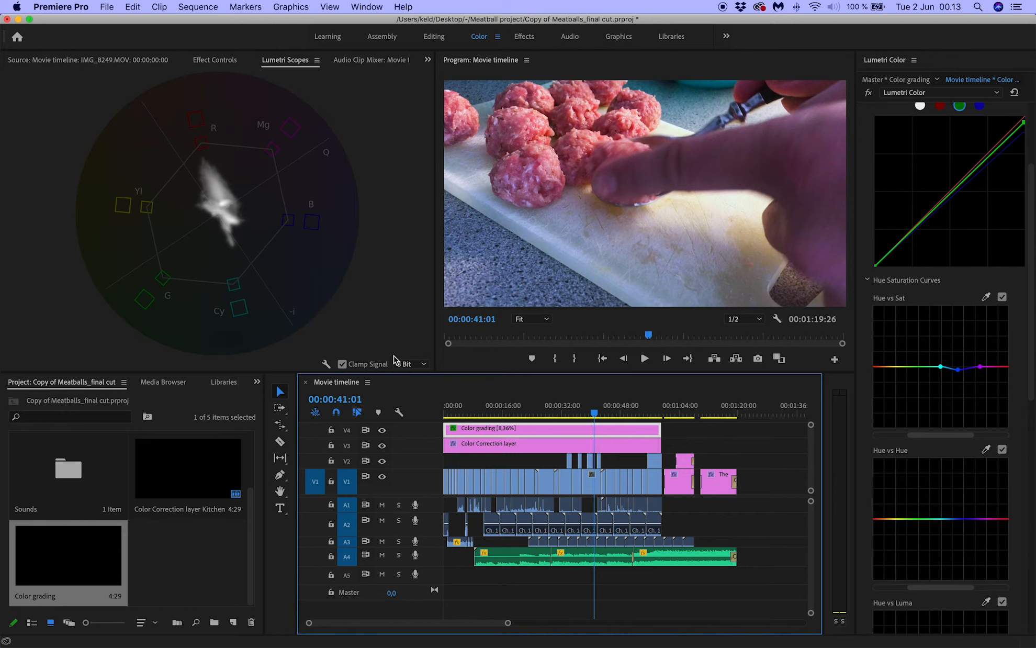
right_click(328, 370)
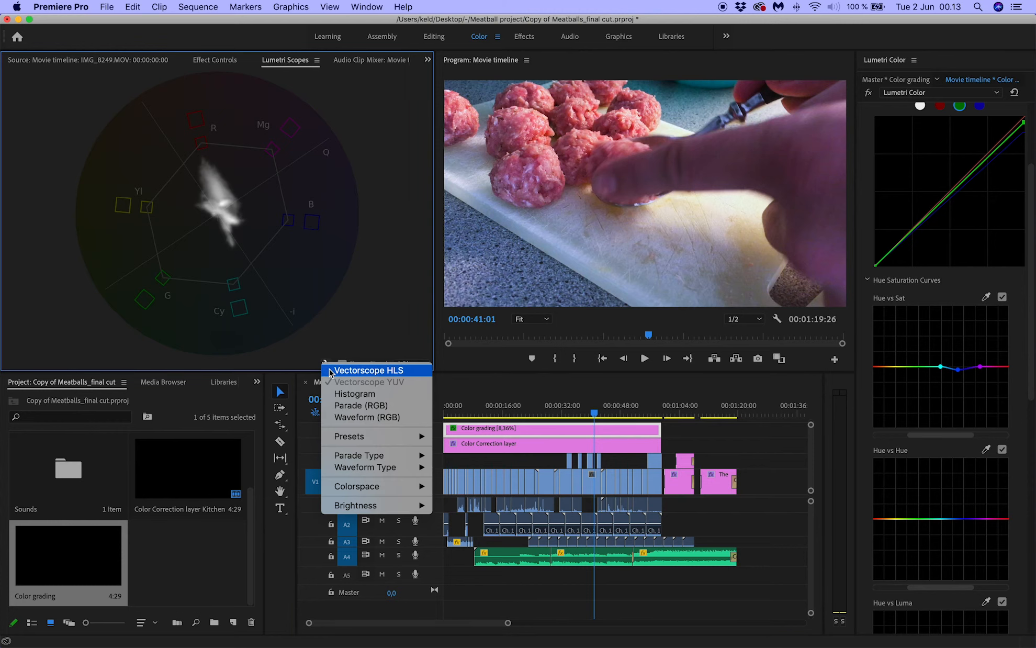
click(356, 406)
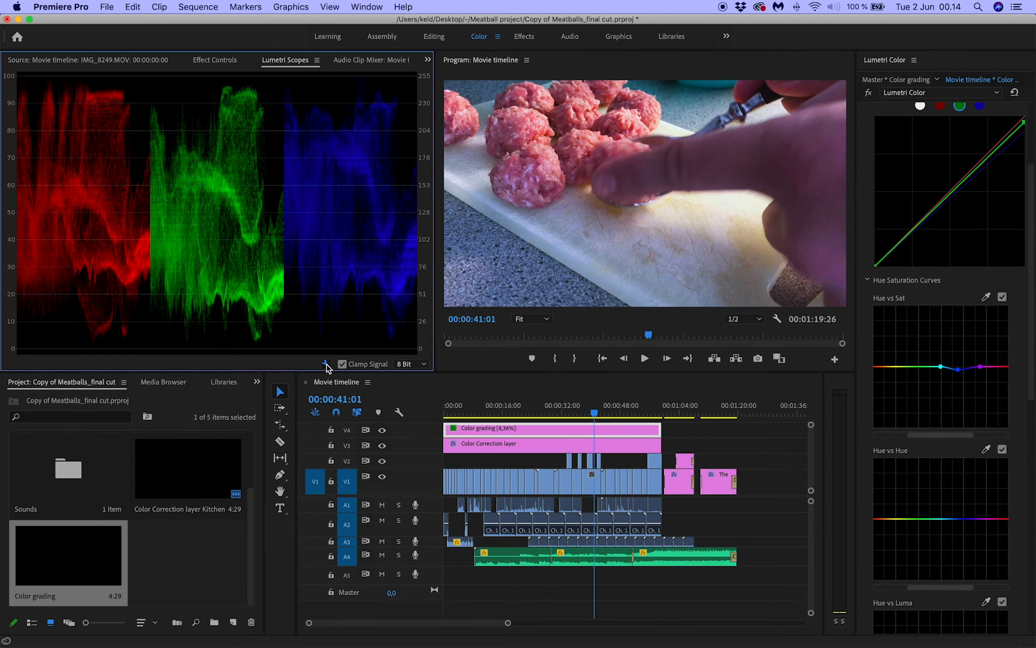
Step: Show the waveform scope beside the RGB parade and set its waveform type to Luma
click(325, 365)
mouse_move(359, 441)
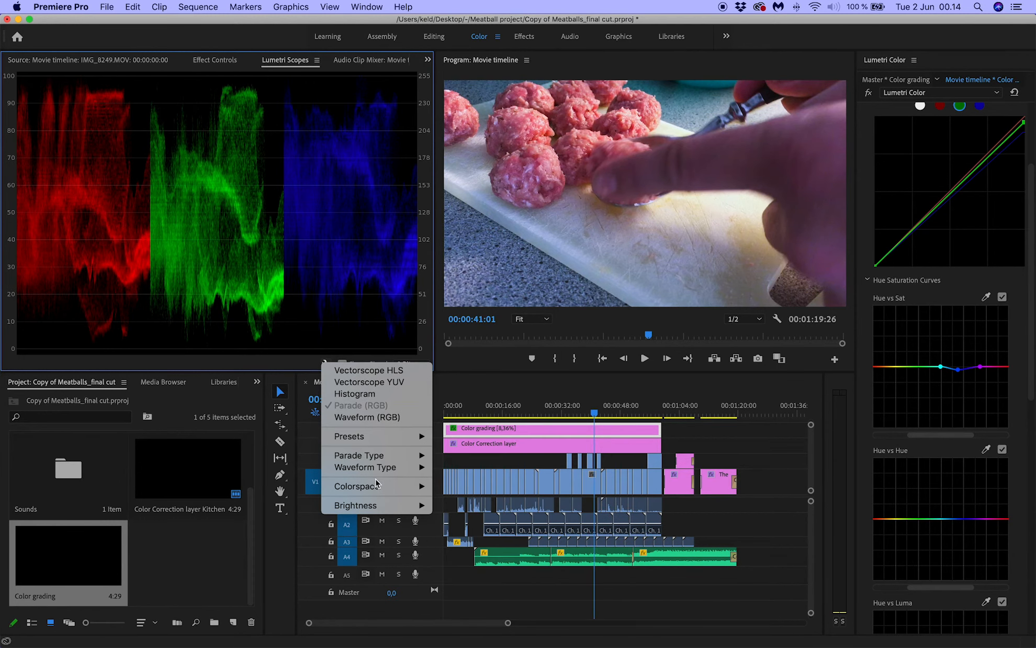
mouse_move(357, 469)
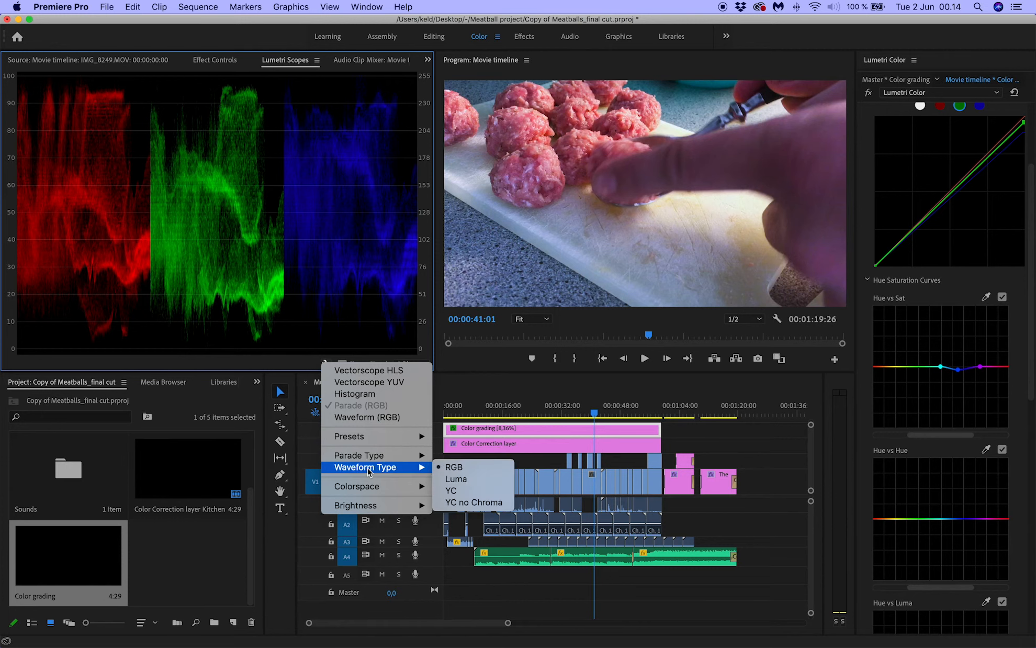
click(348, 417)
click(326, 364)
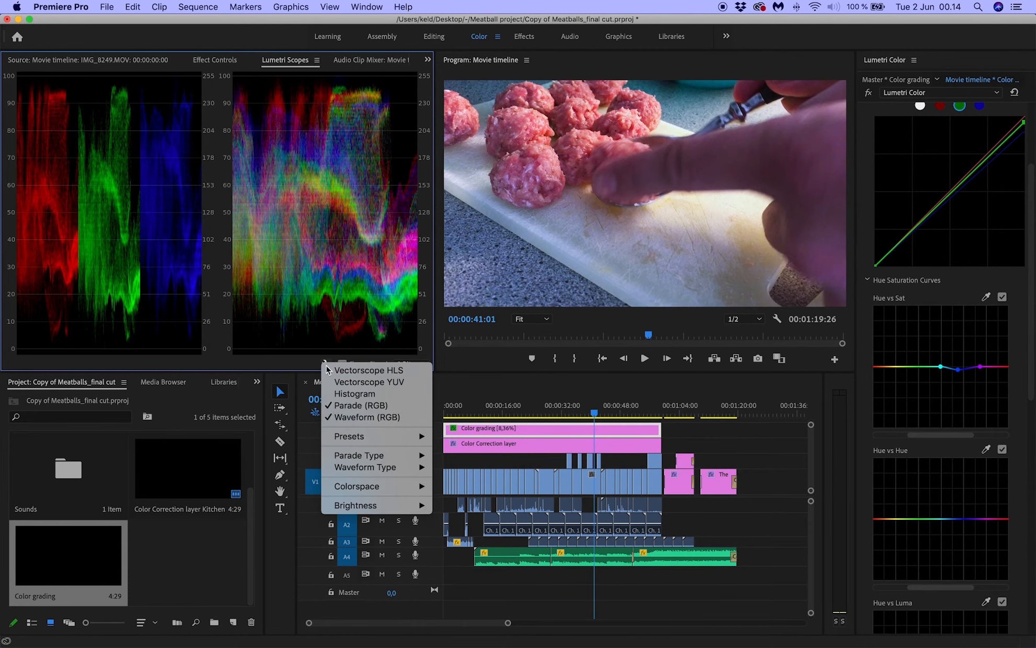
mouse_move(358, 469)
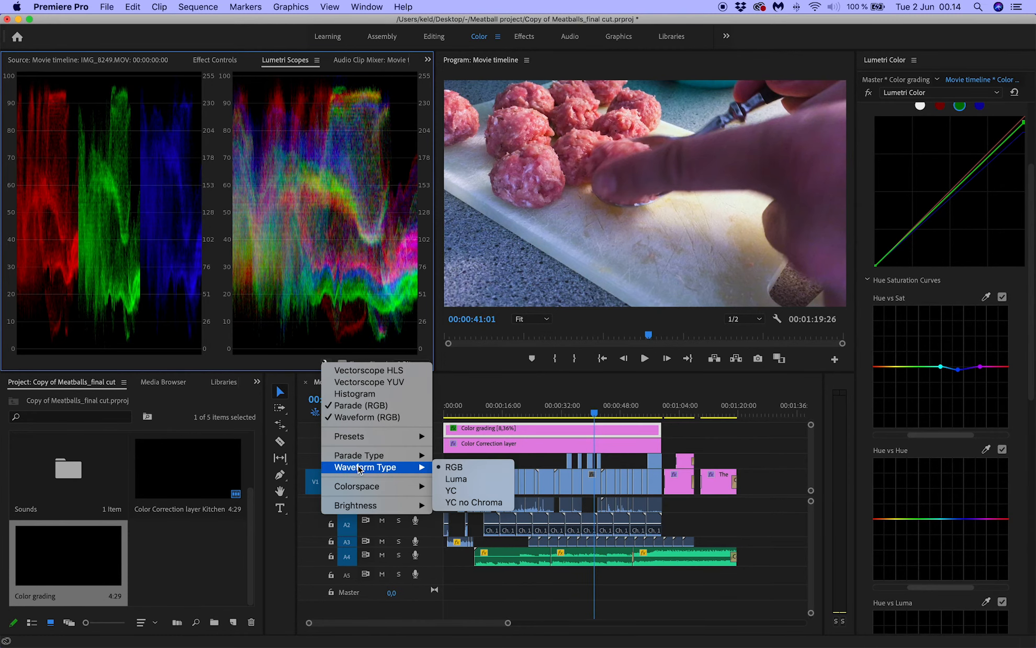
click(471, 482)
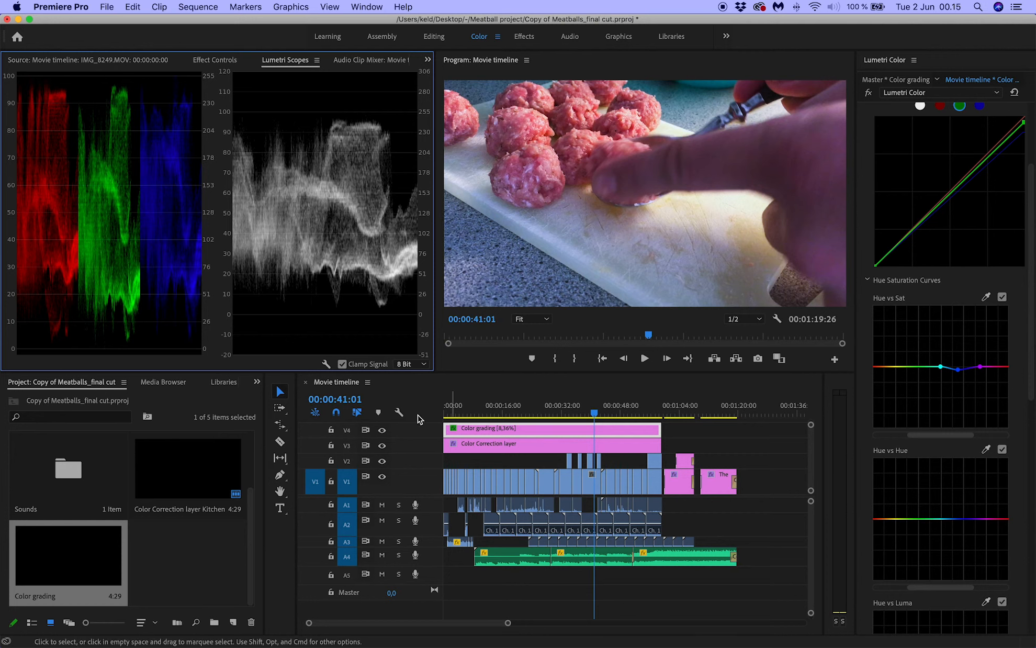
Step: Hide the Luma waveform so that Lumetri Scopes shows only the RGB parade
click(326, 365)
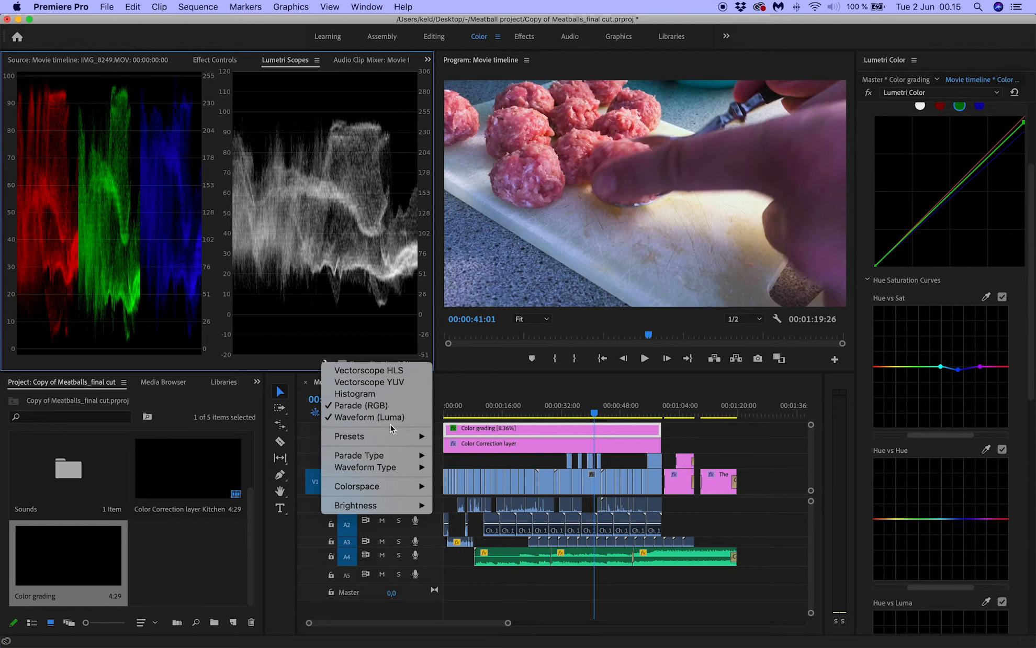
click(362, 418)
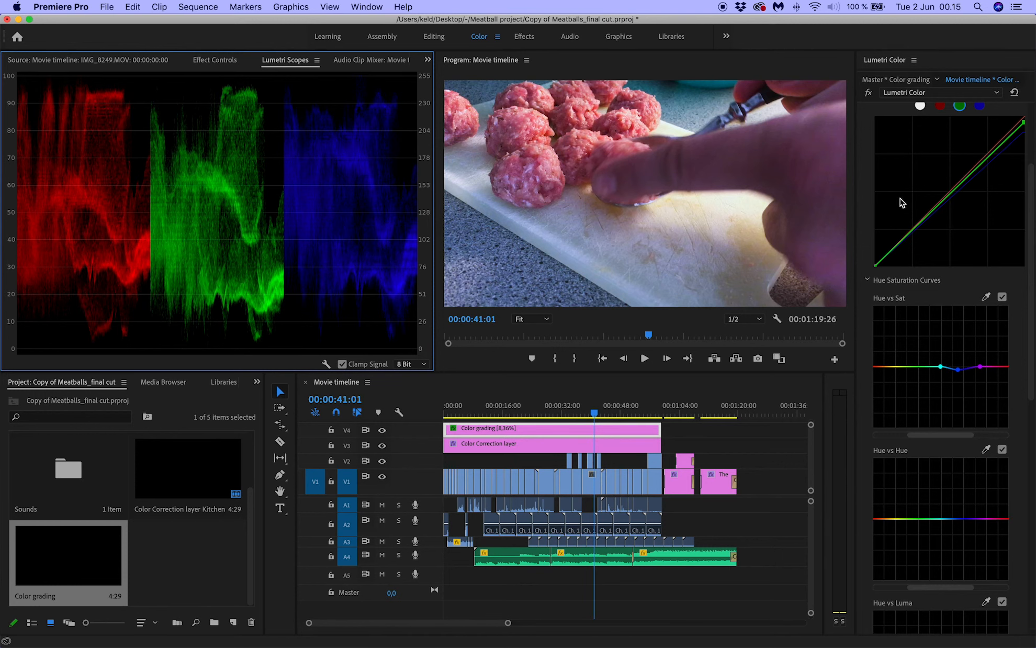
Step: Collapse the RGB Curves and Hue Saturation Curves sections, and select the Color grading layer on V4
scroll(903, 204, up, 5)
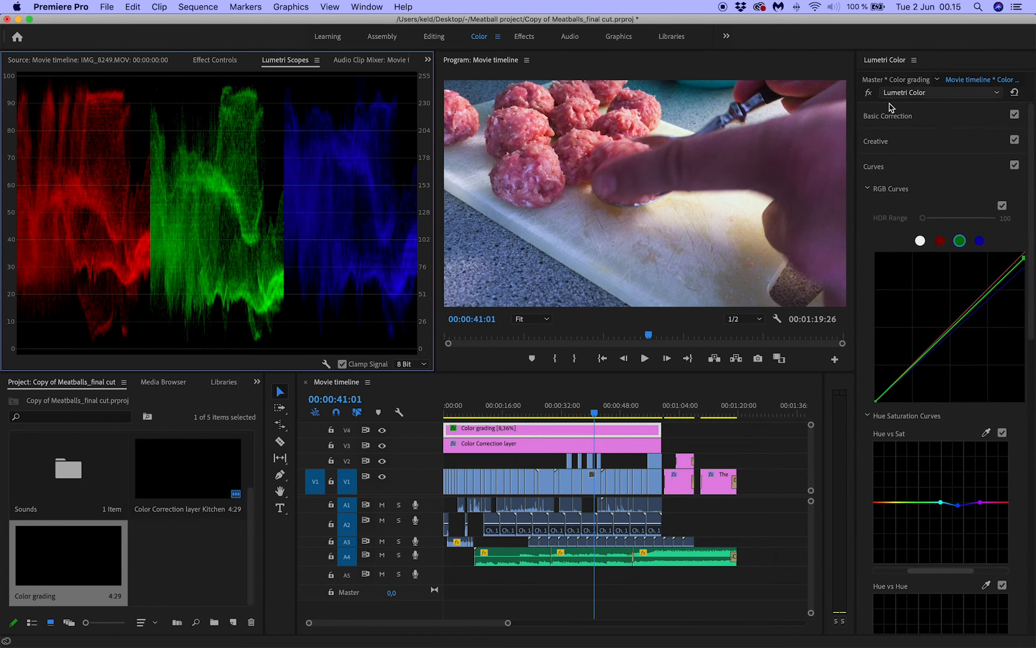
click(869, 190)
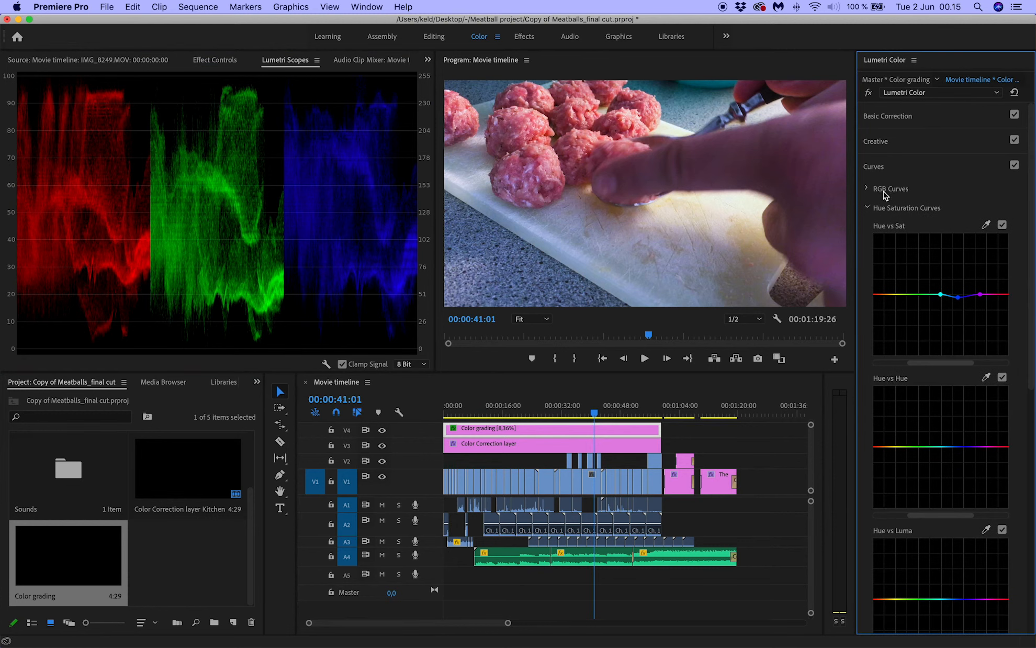
click(868, 209)
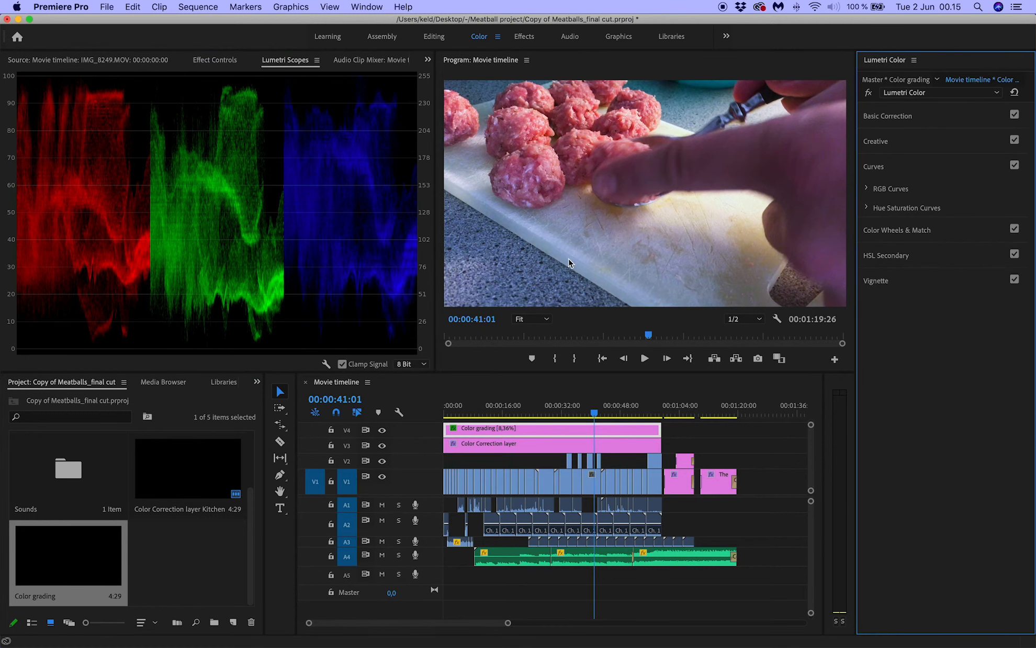
click(486, 432)
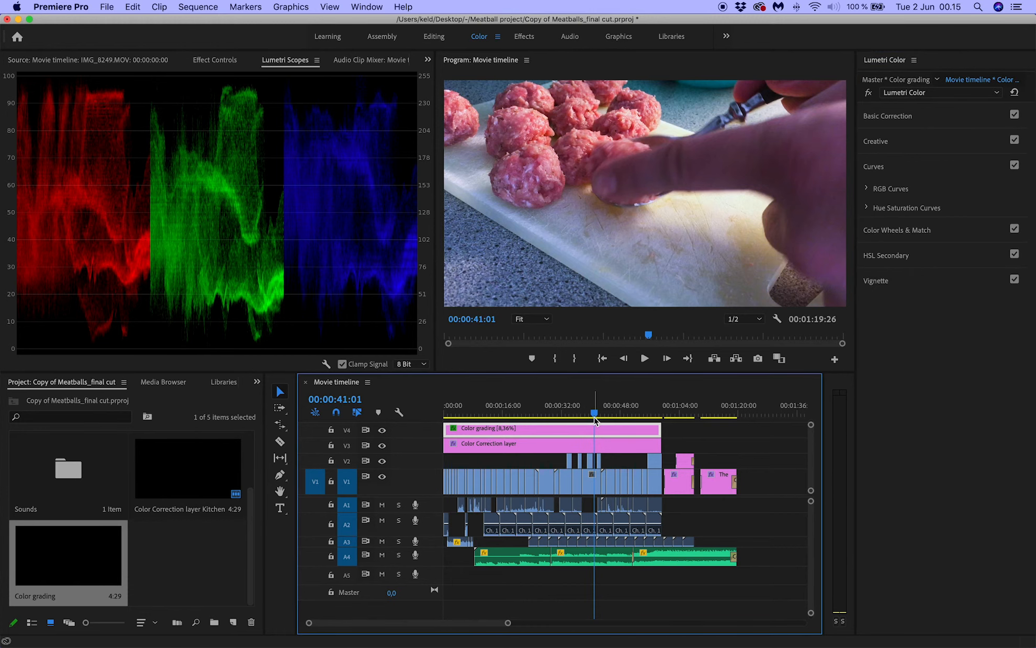
Step: Go to the start of the sequence and show the red channel in the Color grading layer's RGB Curves
drag(595, 419, 439, 418)
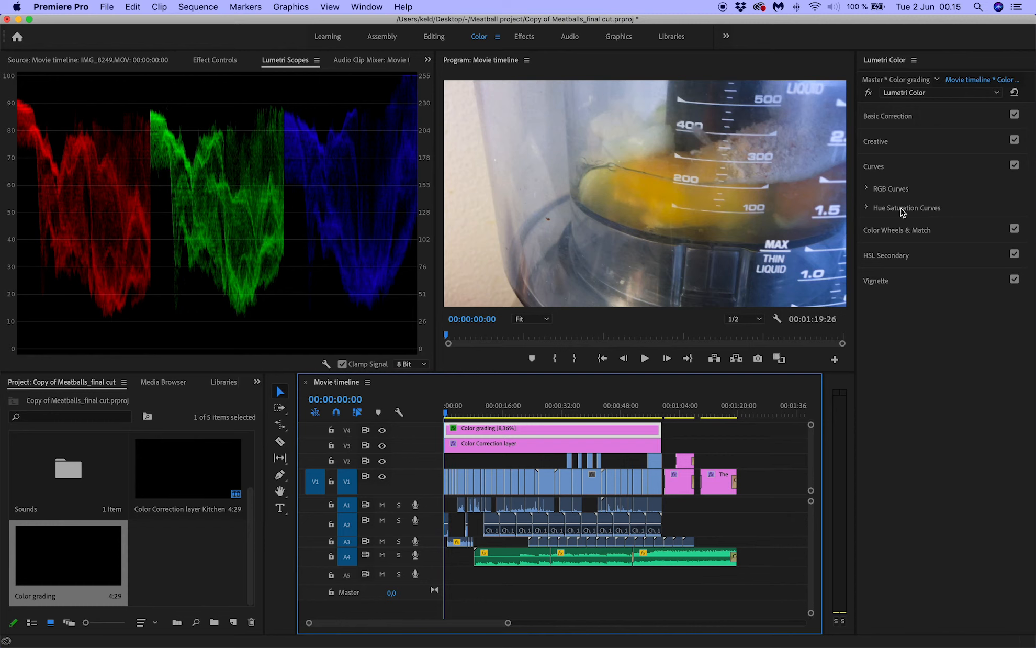
click(867, 190)
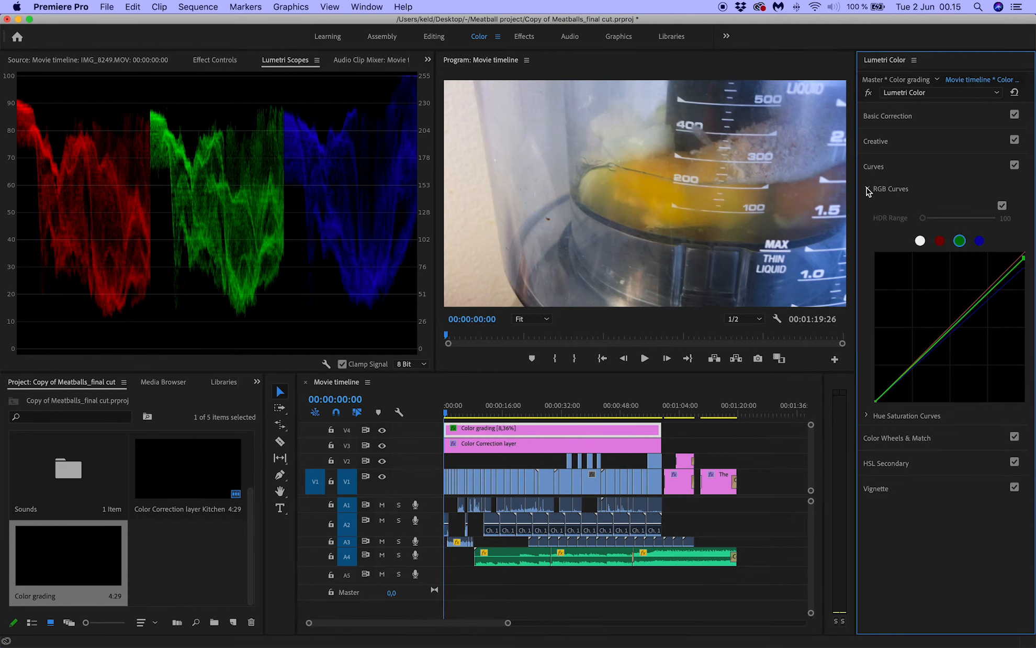
click(940, 241)
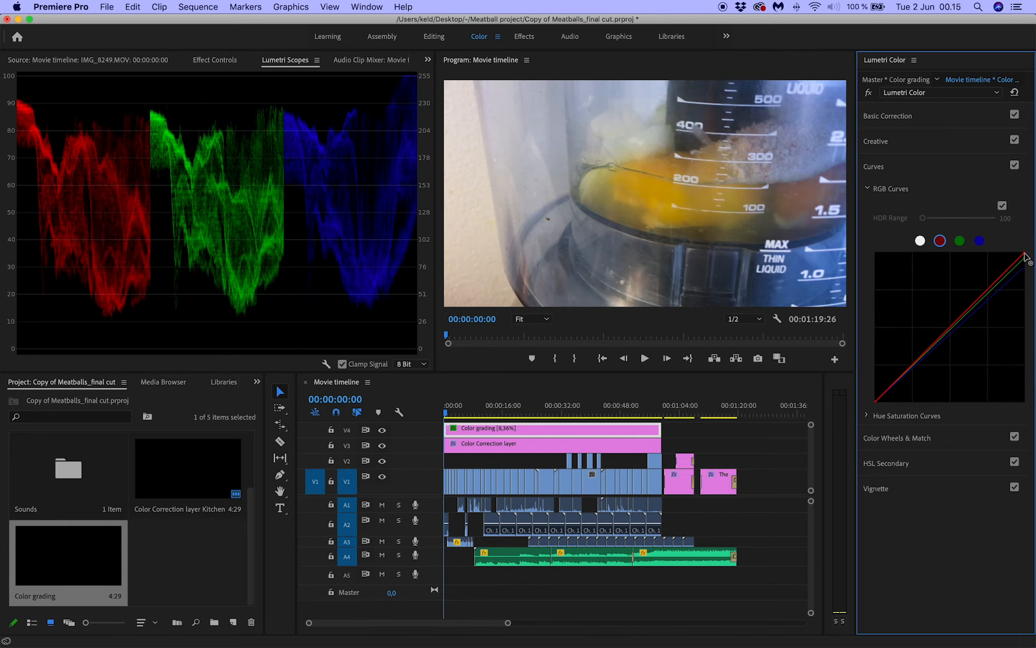
click(484, 431)
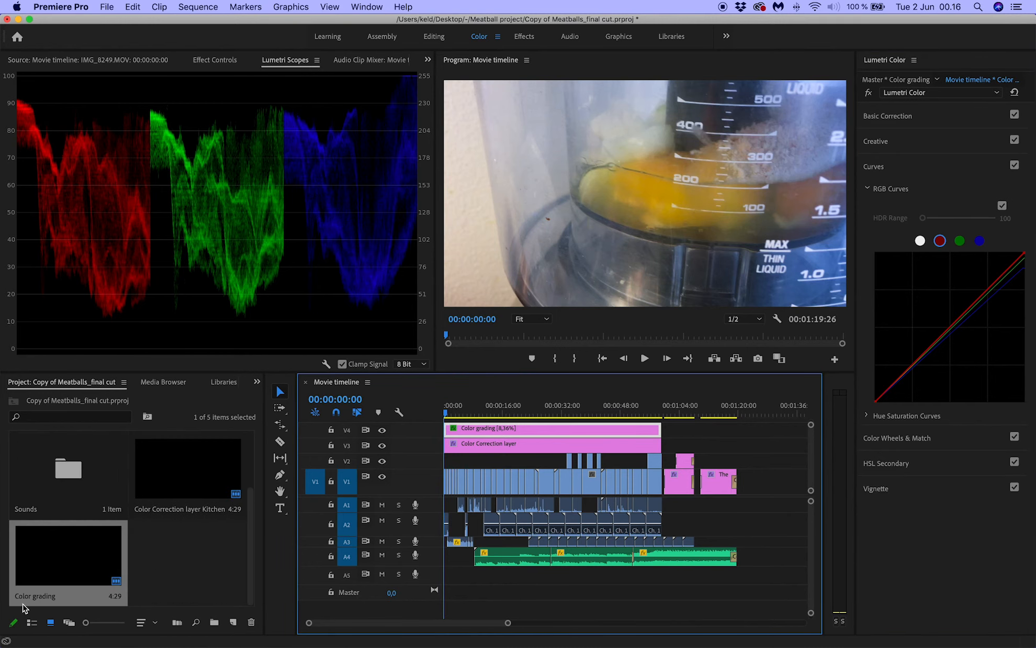
Step: Rename the Color grading item in the project bin as "Color correction layer 2"
click(34, 597)
click(60, 597)
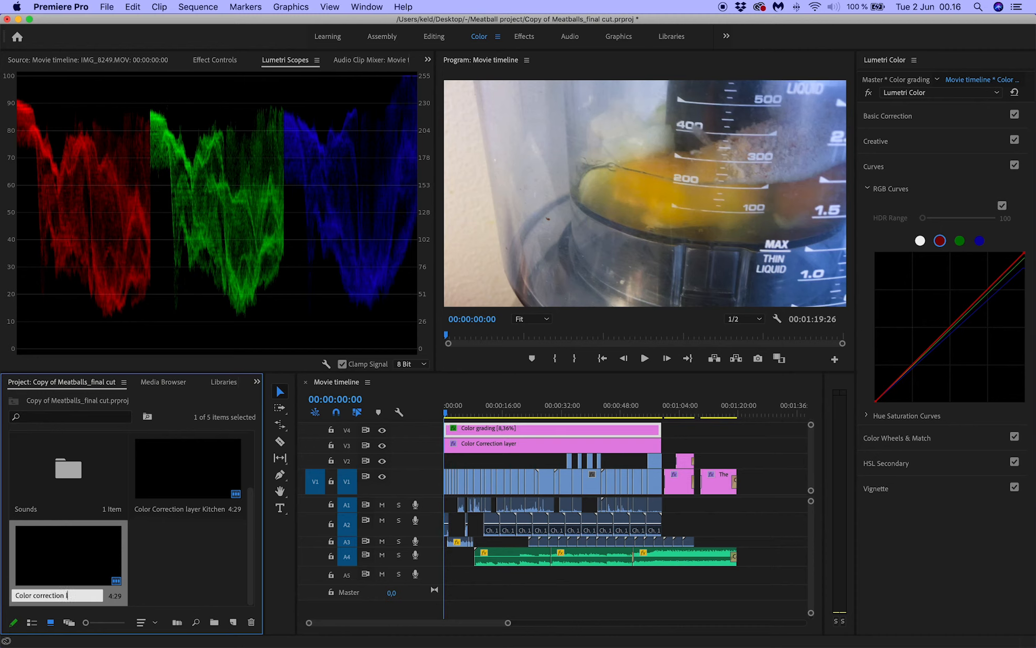
key(Return)
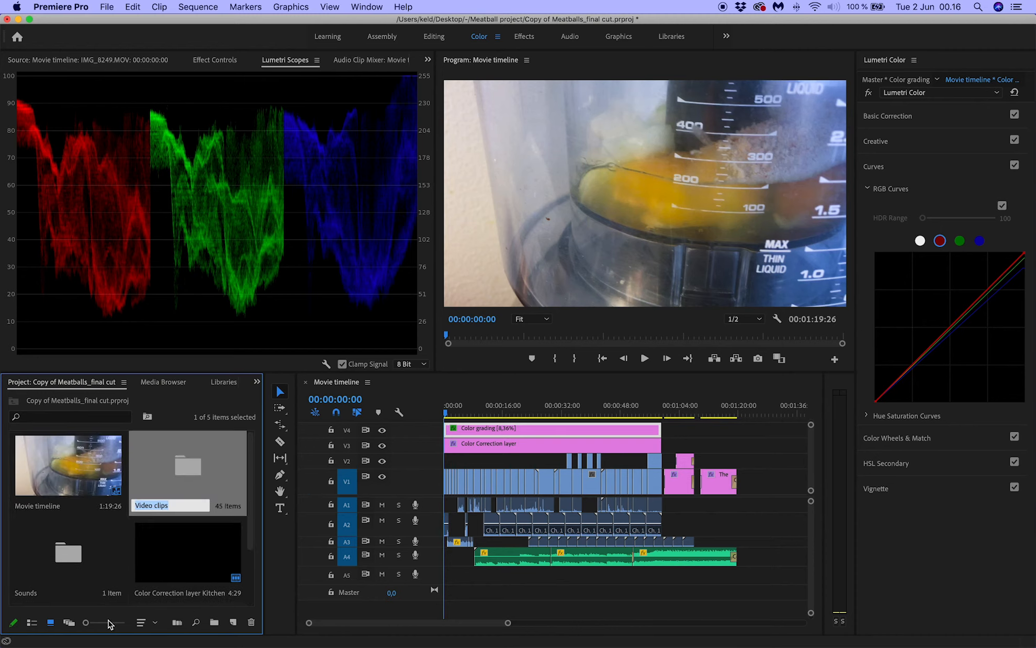
Step: Create a 1920 × 1080 adjustment layer at 29,97 fps inside the Video clips bin
click(233, 622)
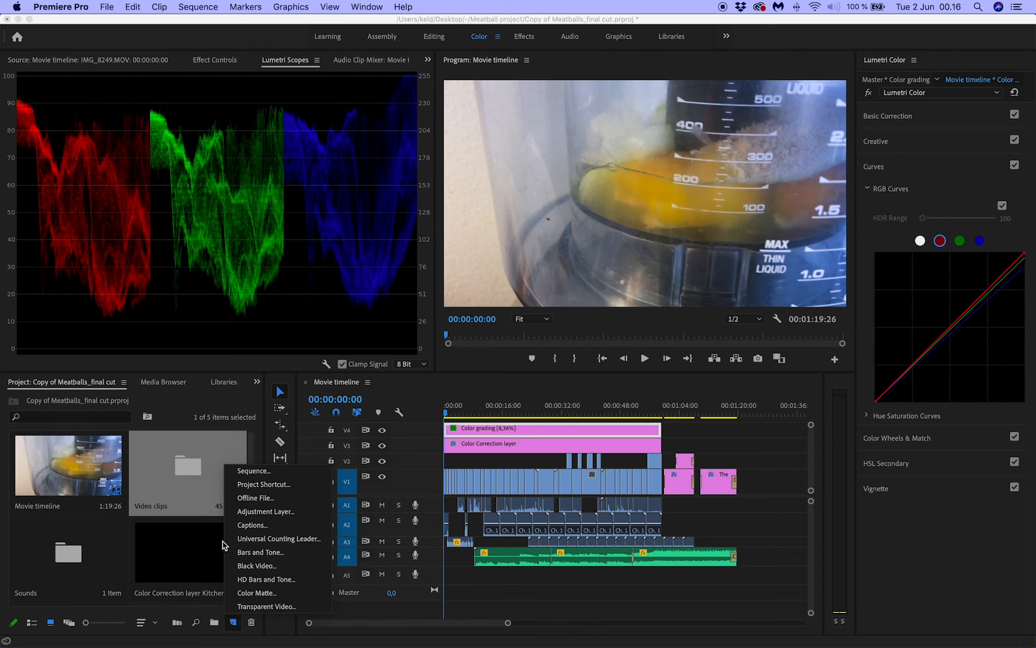
click(277, 511)
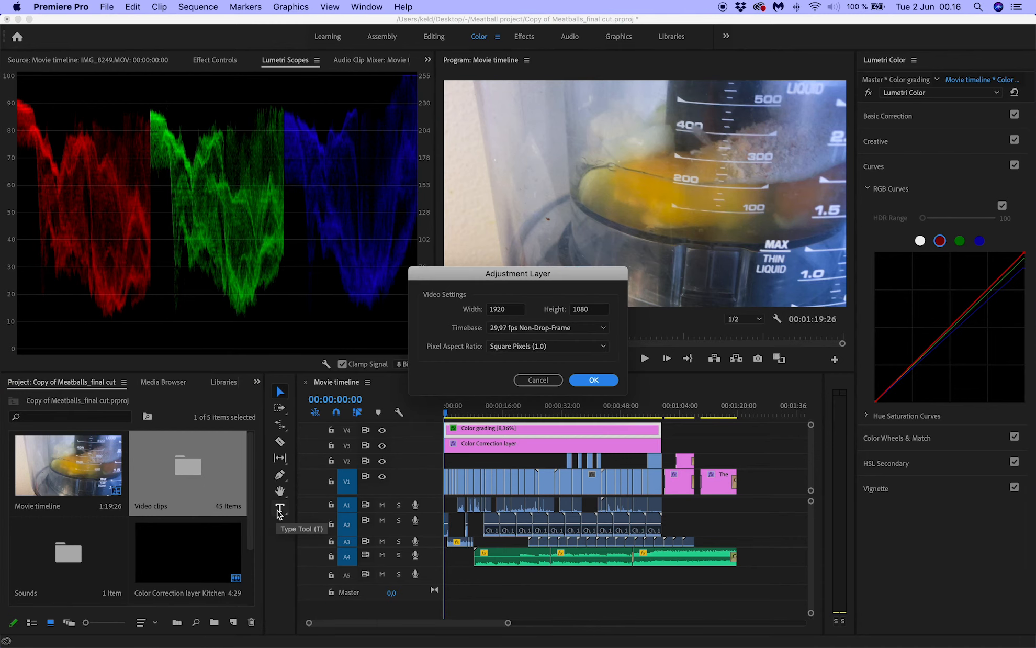
key(Return)
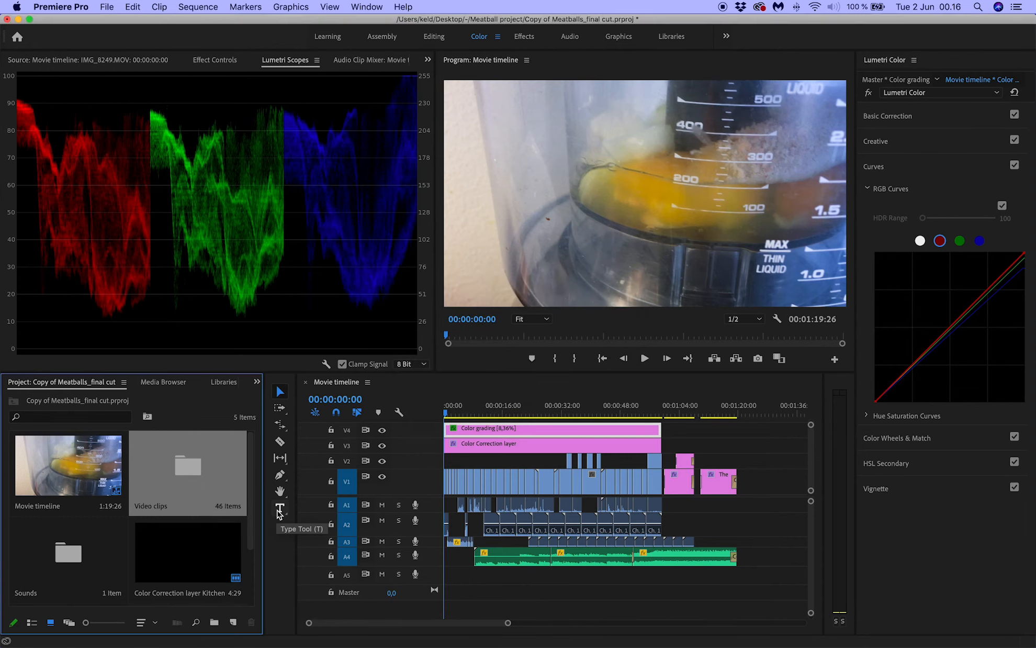
Step: Create another 1920 × 1080, 29,97 fps adjustment layer at the project's root level and name it "Color Grading"
click(234, 622)
click(277, 511)
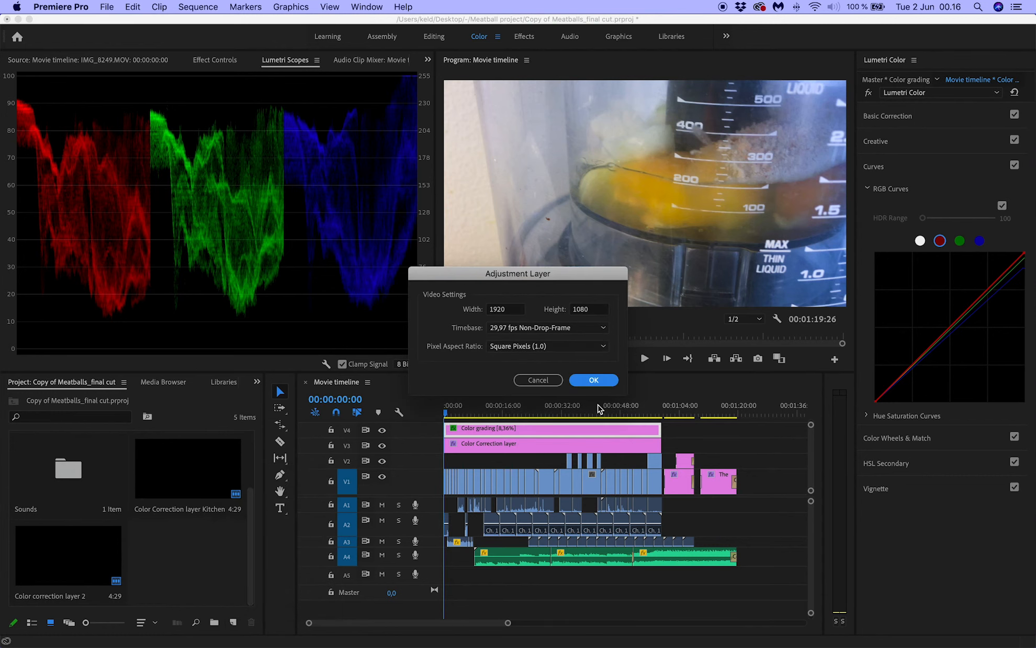
click(583, 381)
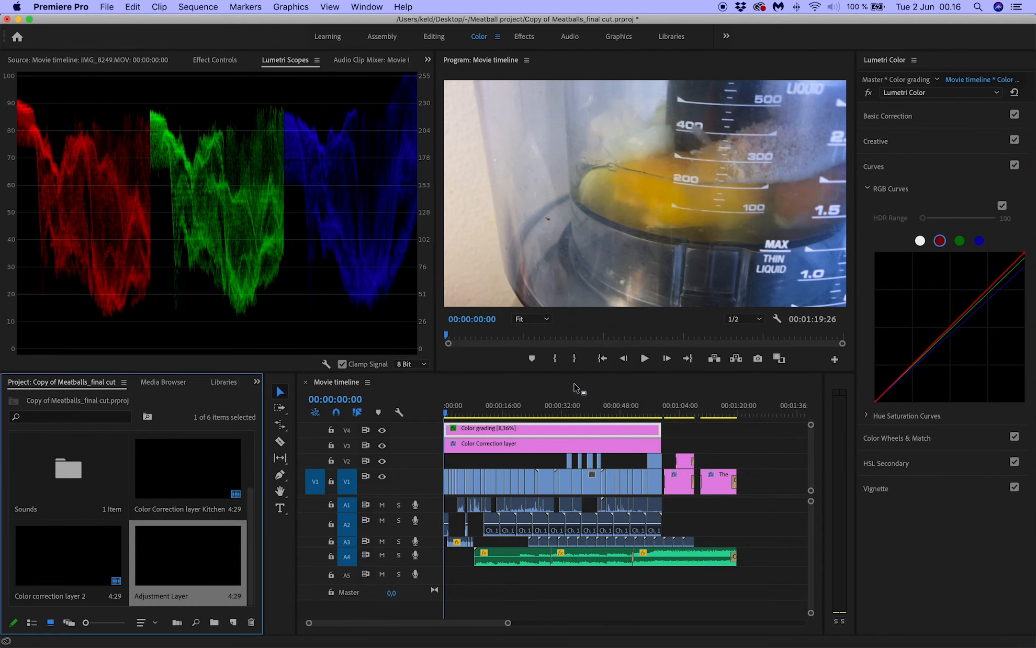
click(165, 596)
text(C)
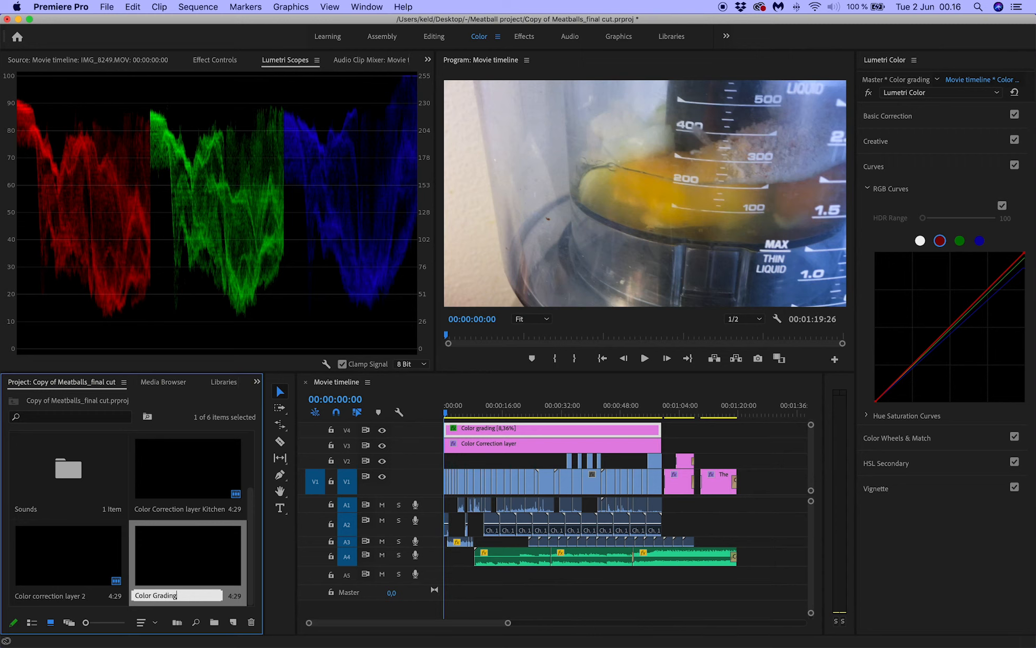
text(olor Grading)
key(Tab)
Step: Place the Color Grading adjustment layer on V5, covering the same length as the Color grading clip beneath it
scroll(144, 508, down, 2)
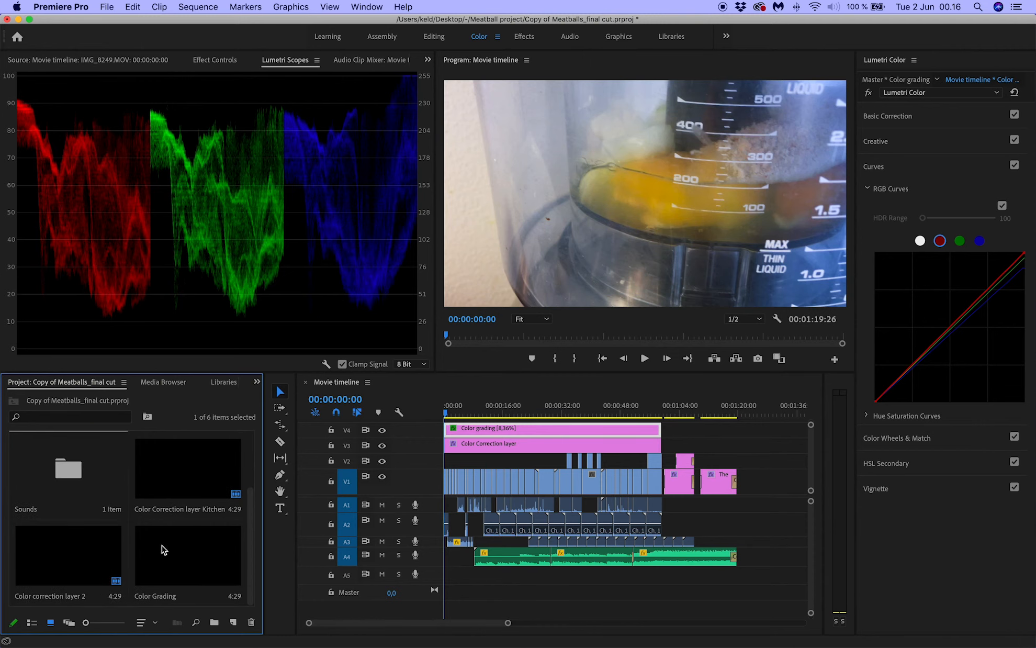
scroll(490, 459, up, 1)
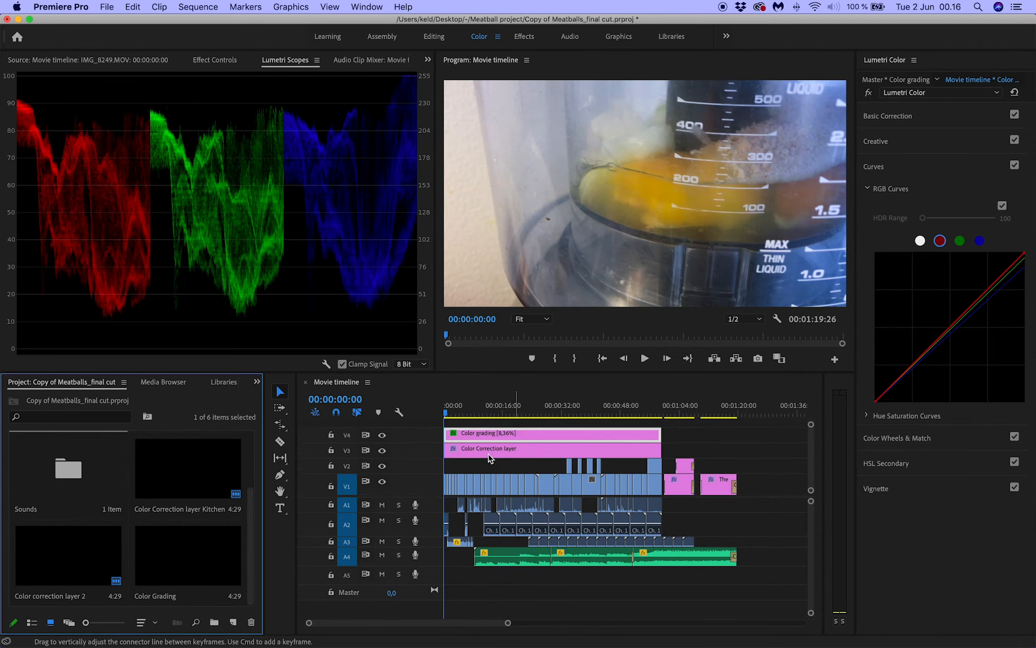
drag(186, 560, 659, 434)
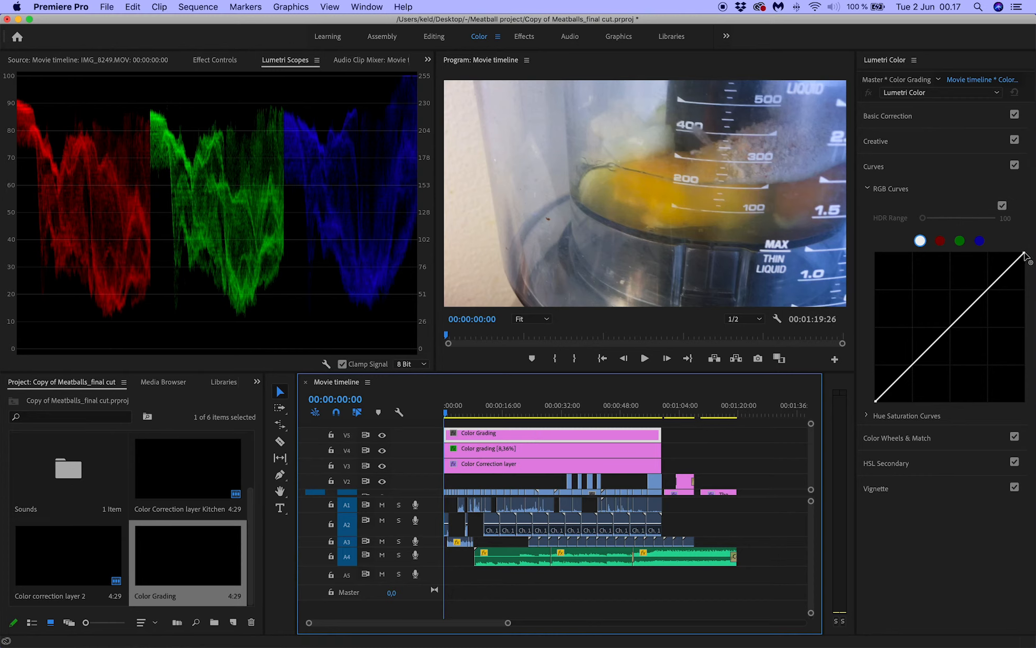
Step: Invert the white master curve on the Color Grading layer by flipping both endpoints, and view the effect at 00:00:04:06
drag(1028, 259, 1024, 417)
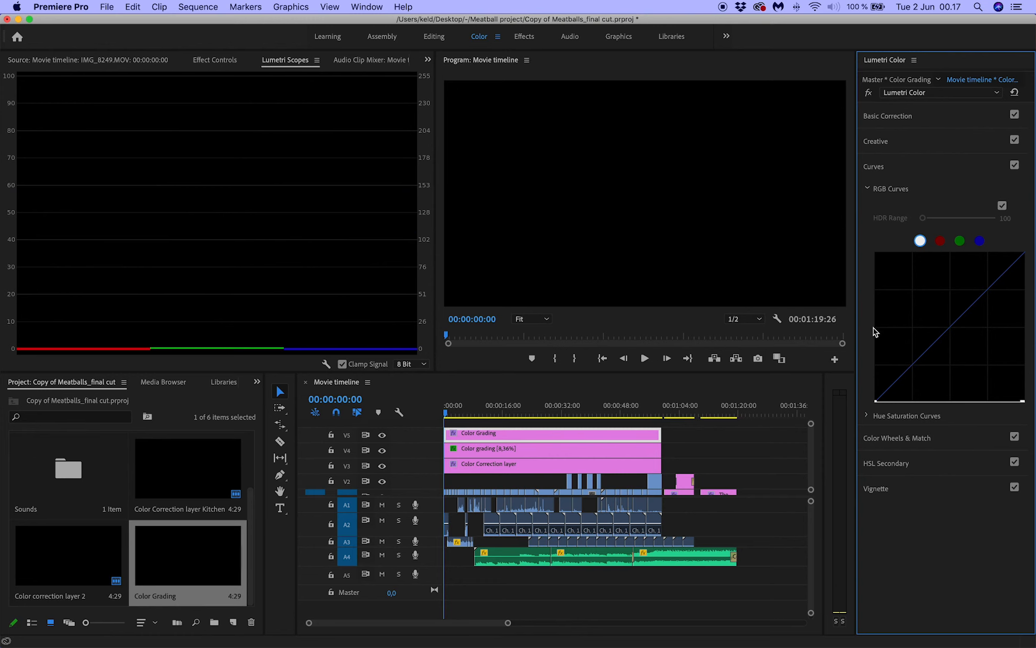
drag(878, 404, 867, 222)
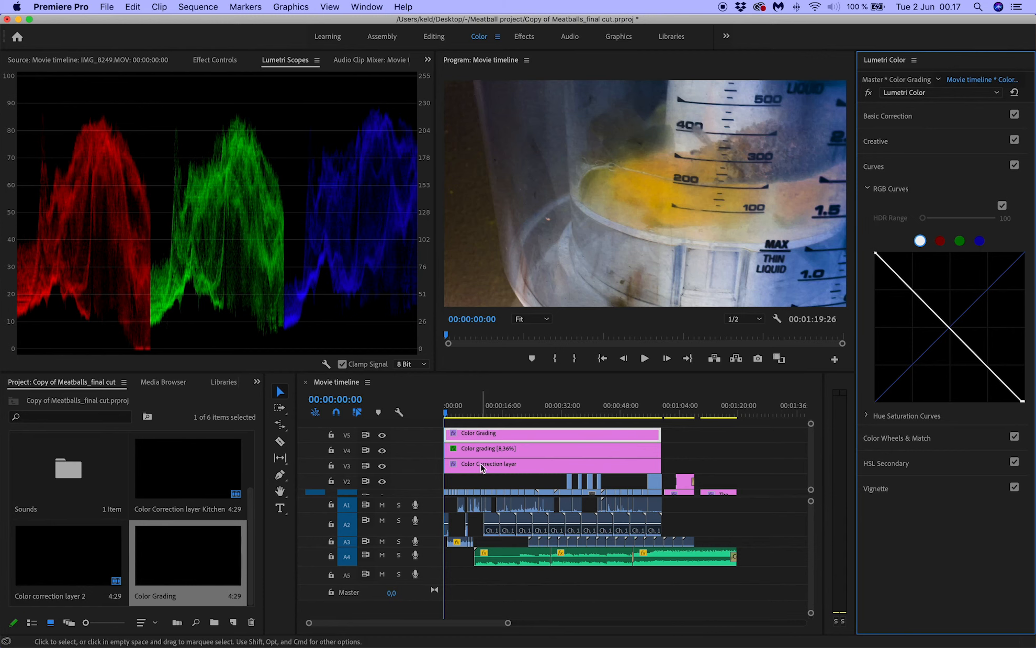
click(469, 411)
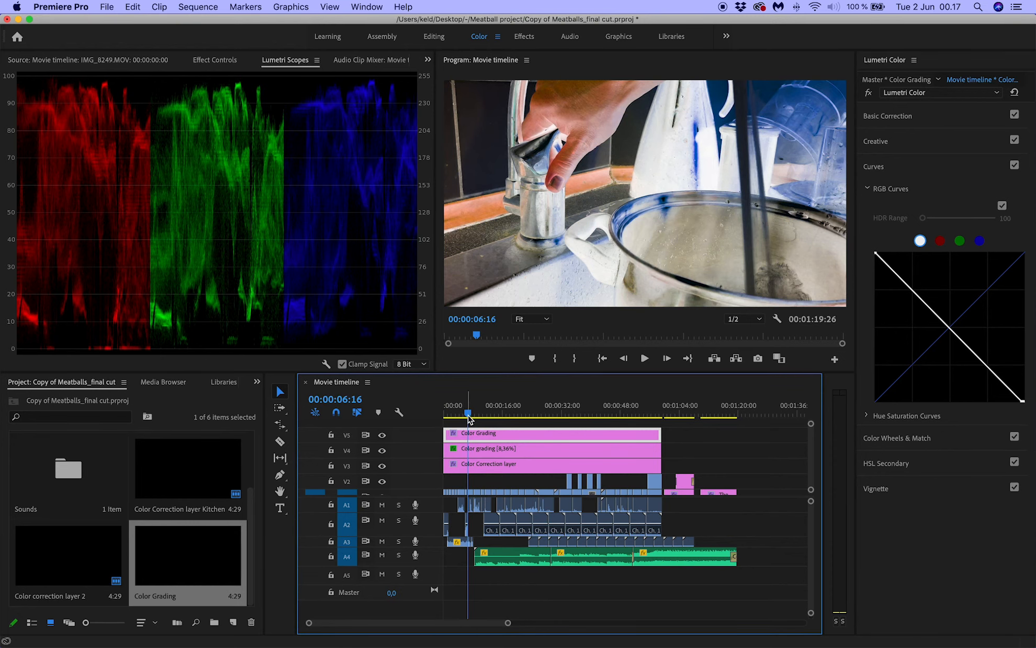
mouse_move(469, 414)
mouse_down()
mouse_move(489, 416)
mouse_move(460, 419)
mouse_up()
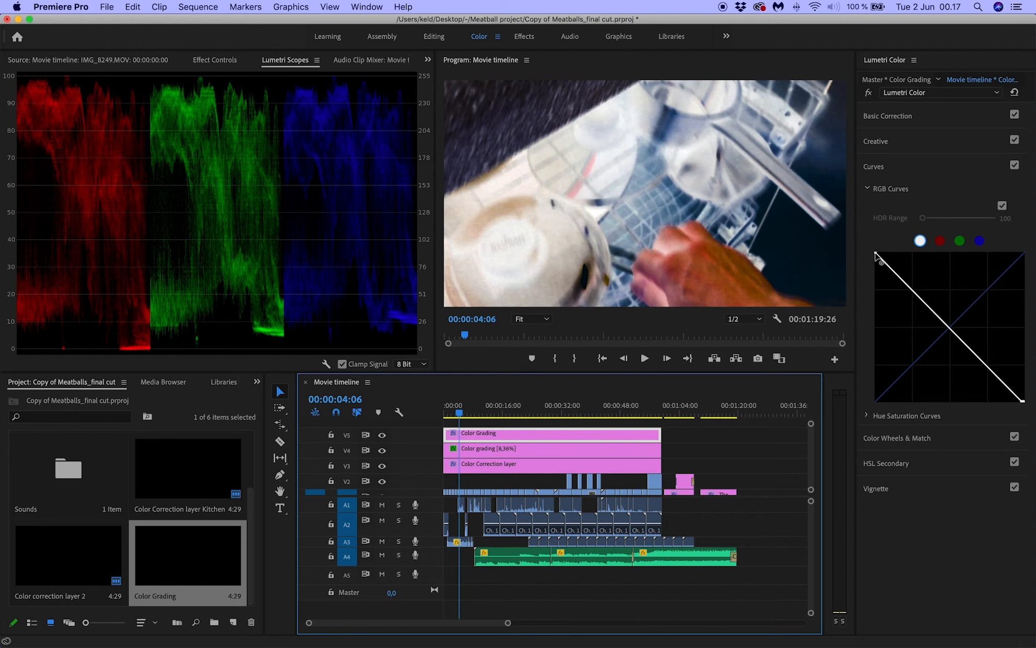
Step: Flatten the red curve to zero by lowering its highlight endpoint to the graph's base
click(877, 257)
click(940, 241)
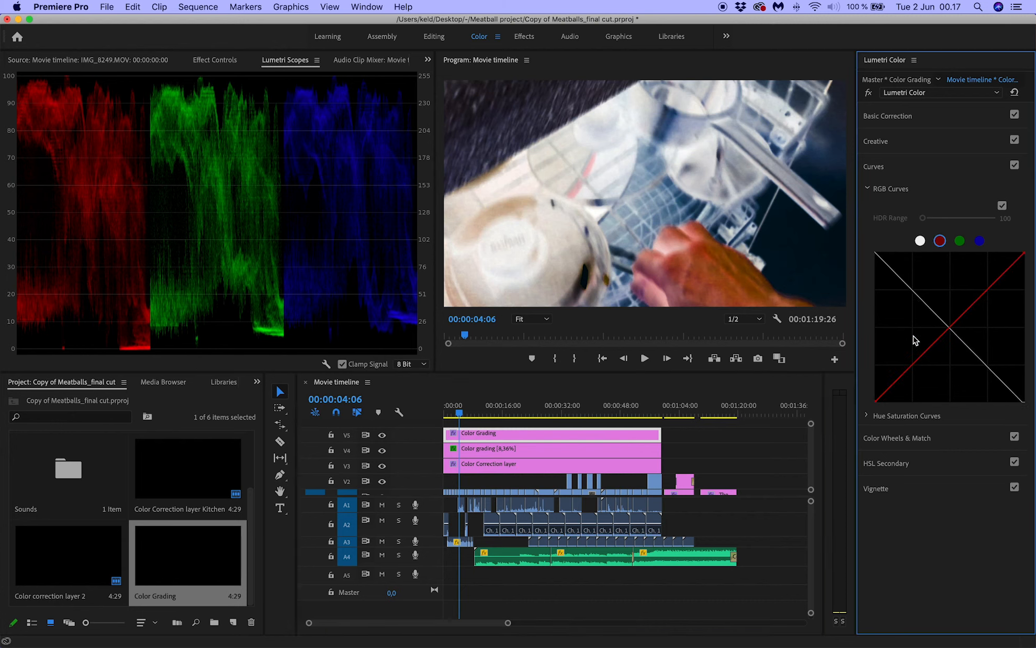
drag(1026, 256, 1029, 432)
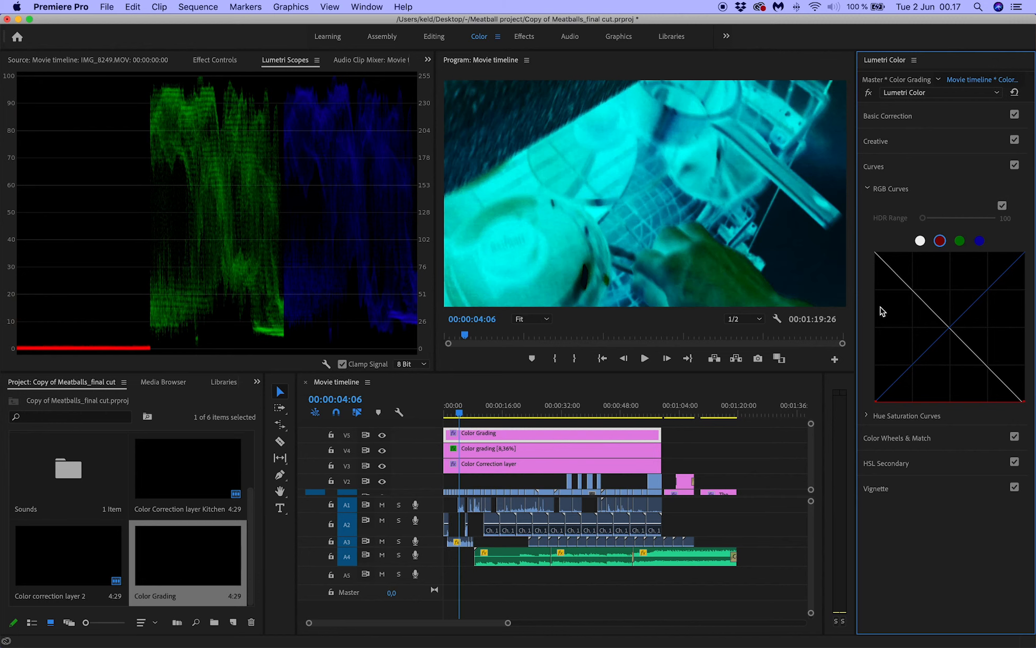
drag(876, 402, 864, 433)
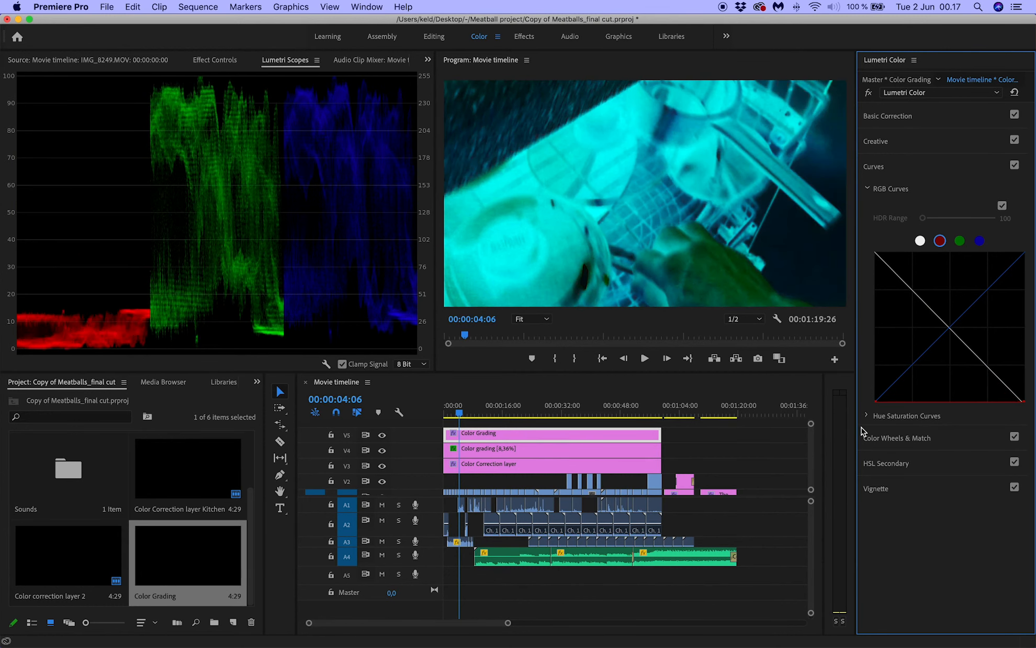
Step: Return the white master curve and the red curve to straight rising diagonals
click(922, 243)
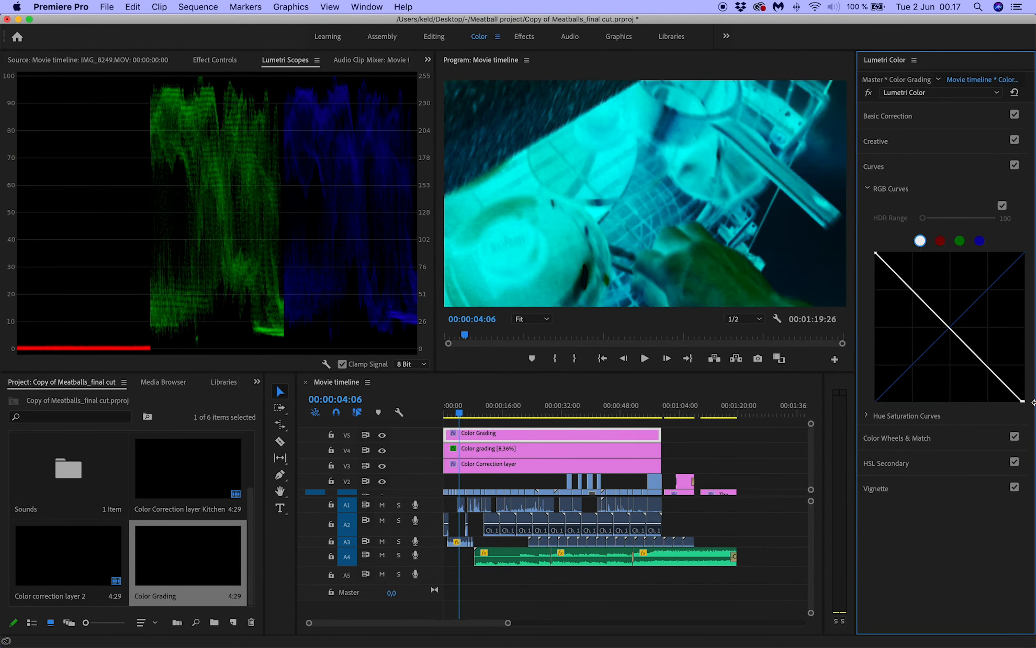
drag(1025, 407, 1026, 231)
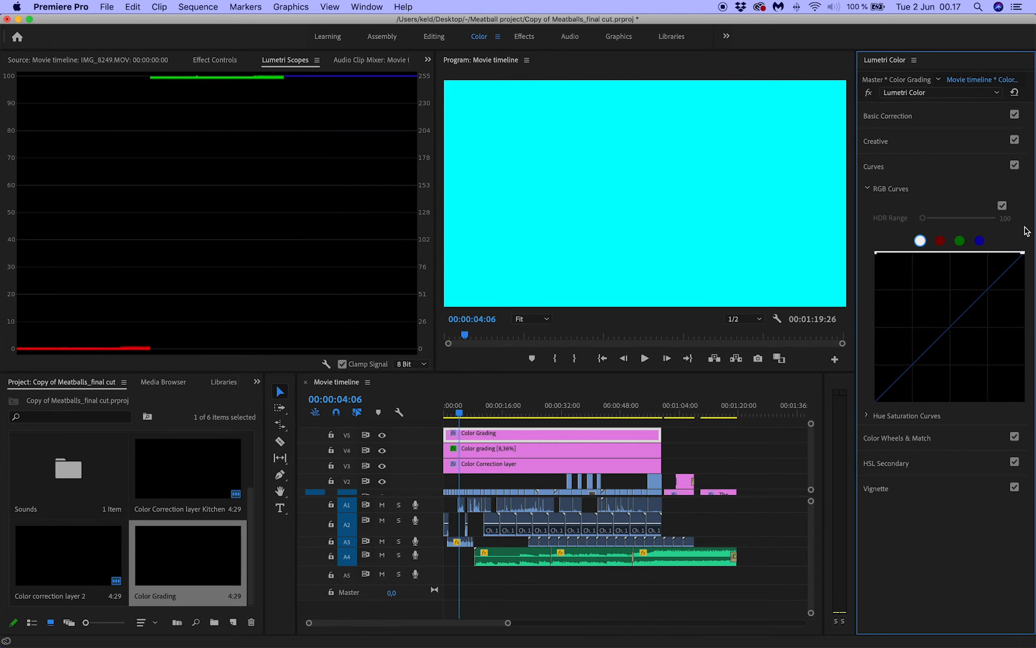
drag(876, 253, 881, 469)
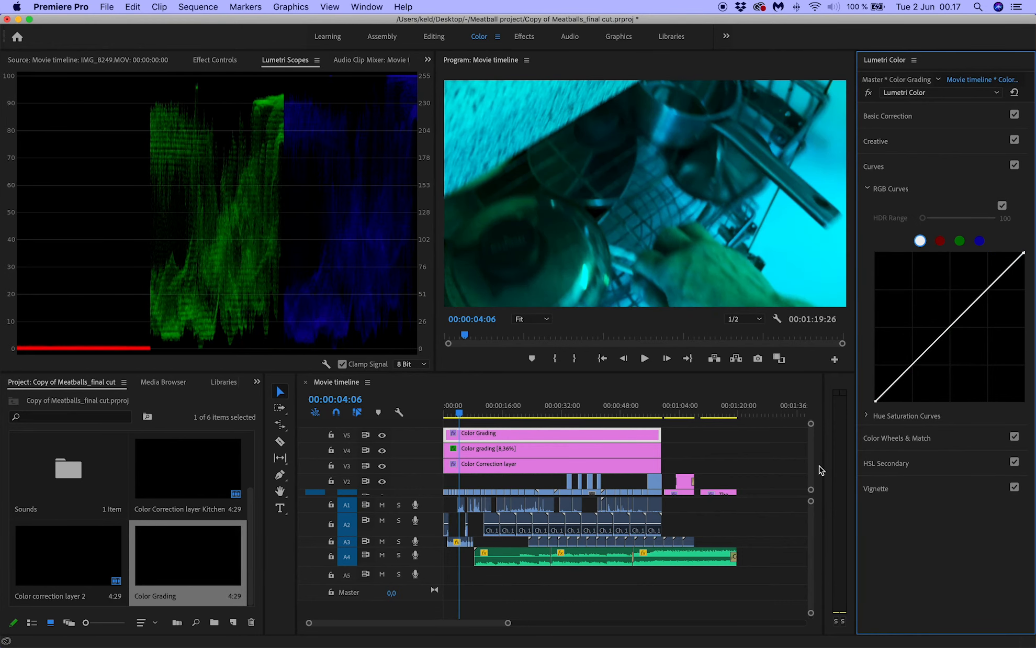
click(940, 241)
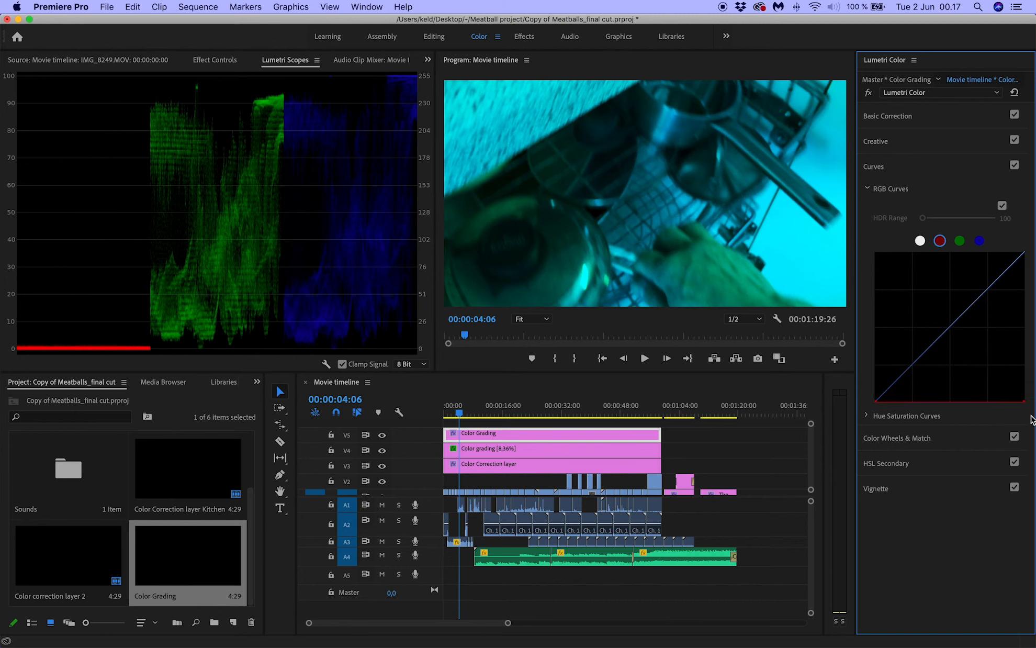
drag(1028, 403, 1030, 240)
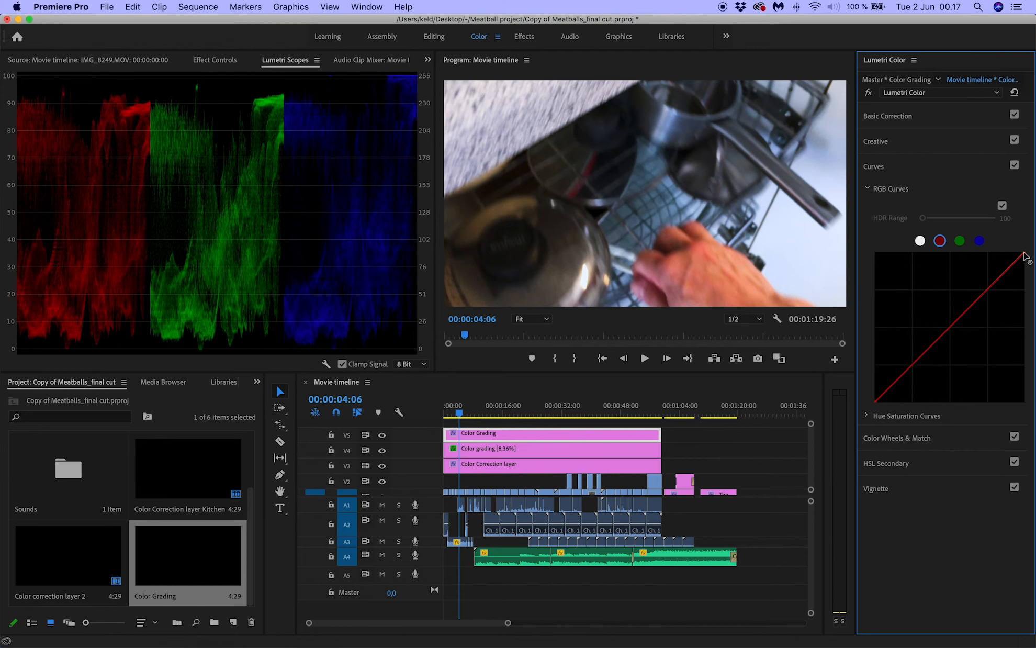
Step: Shape the red curve into an S by moving its white point inward, lowering the shadows and raising the highlights
mouse_move(1025, 255)
mouse_down()
mouse_move(966, 251)
mouse_move(1013, 247)
mouse_up()
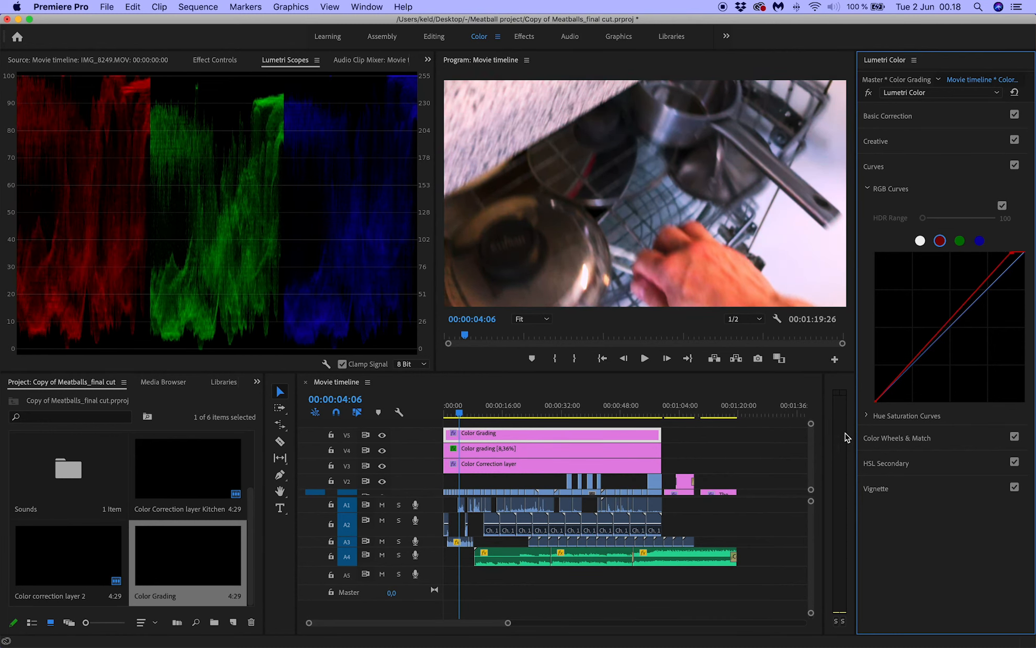
mouse_move(876, 403)
mouse_down()
mouse_move(891, 403)
mouse_move(860, 403)
mouse_move(889, 394)
mouse_move(901, 343)
mouse_move(895, 383)
mouse_move(867, 416)
mouse_up()
drag(902, 374, 908, 381)
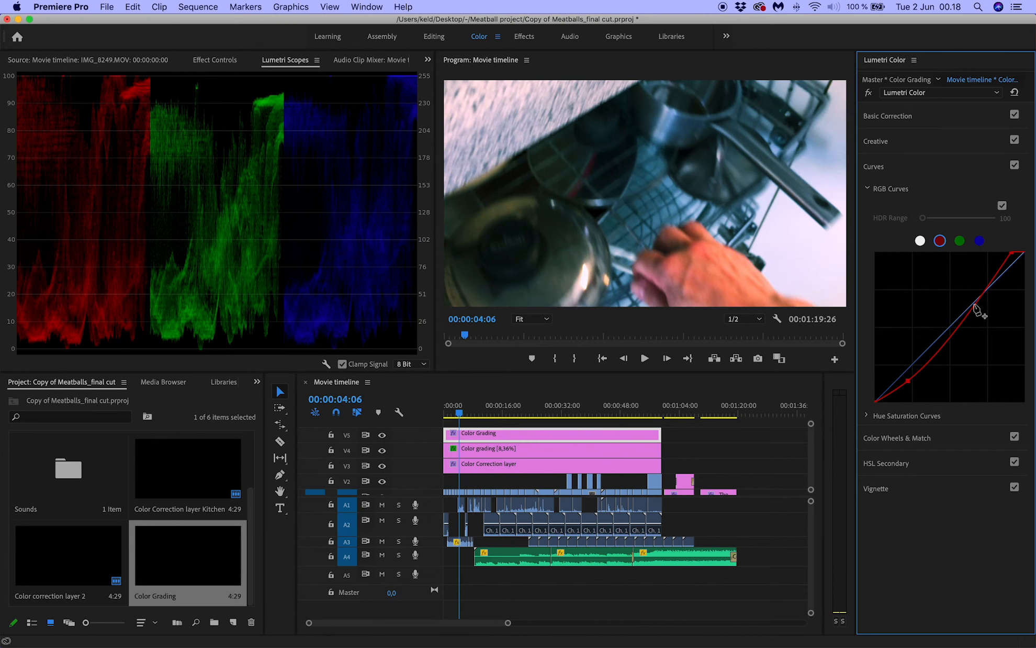
drag(976, 310, 972, 295)
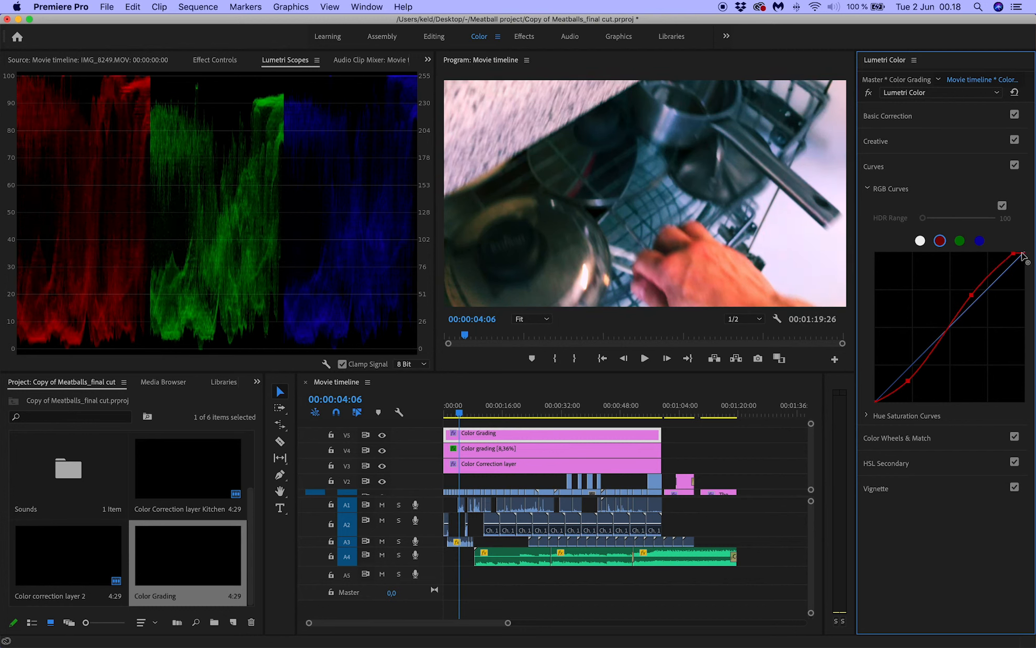
Step: Return the red white point to the corner, set the shadow and highlight points slightly above the diagonal, and turn off RGB Curves
drag(1024, 257, 1033, 256)
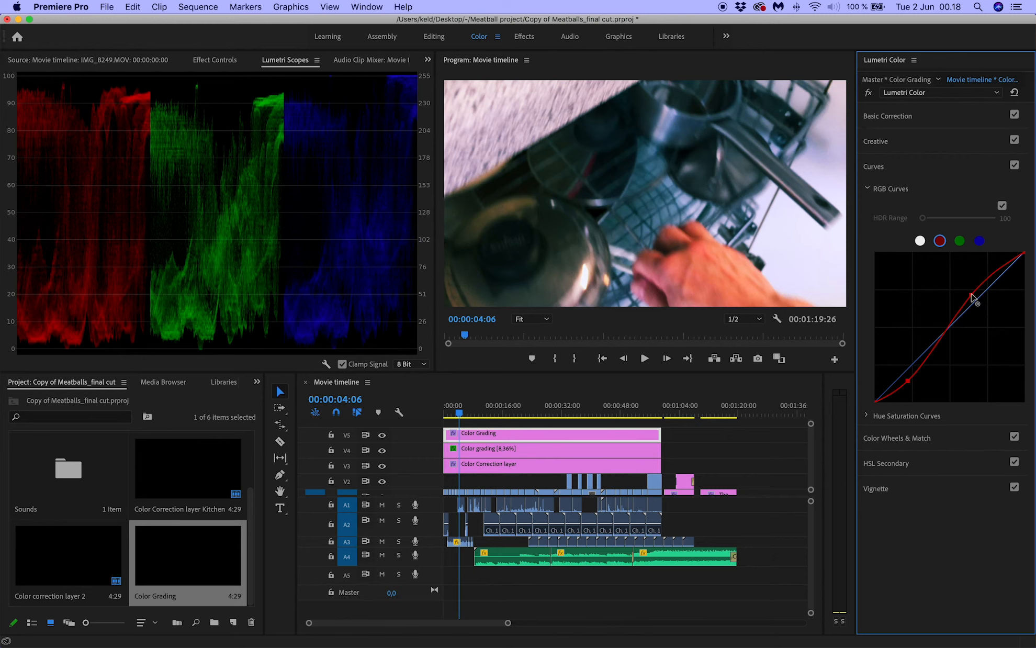
drag(972, 296, 971, 291)
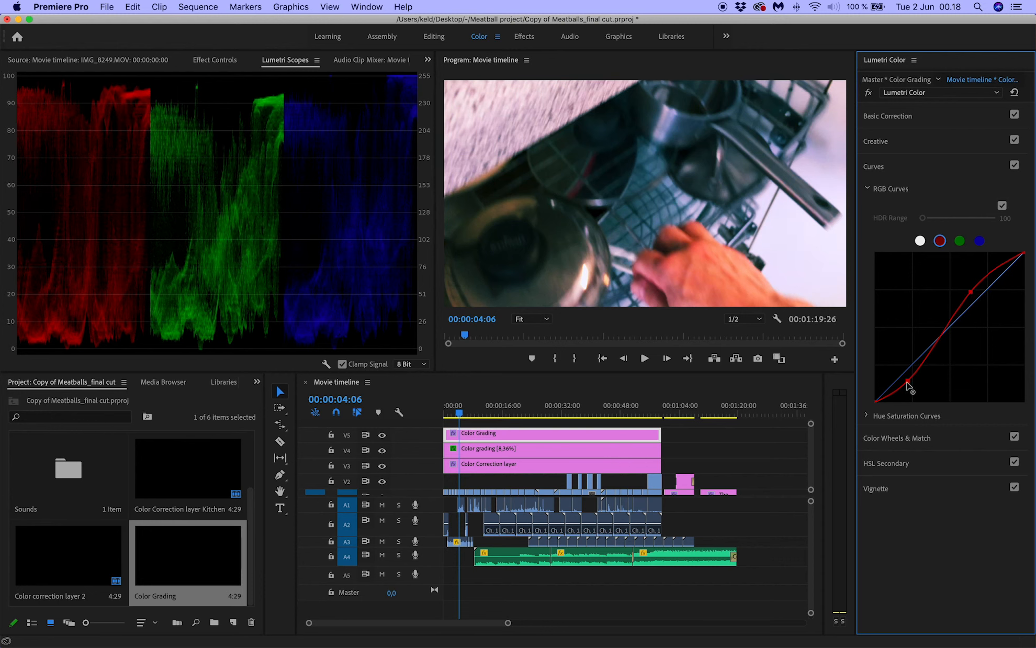
drag(908, 382, 900, 374)
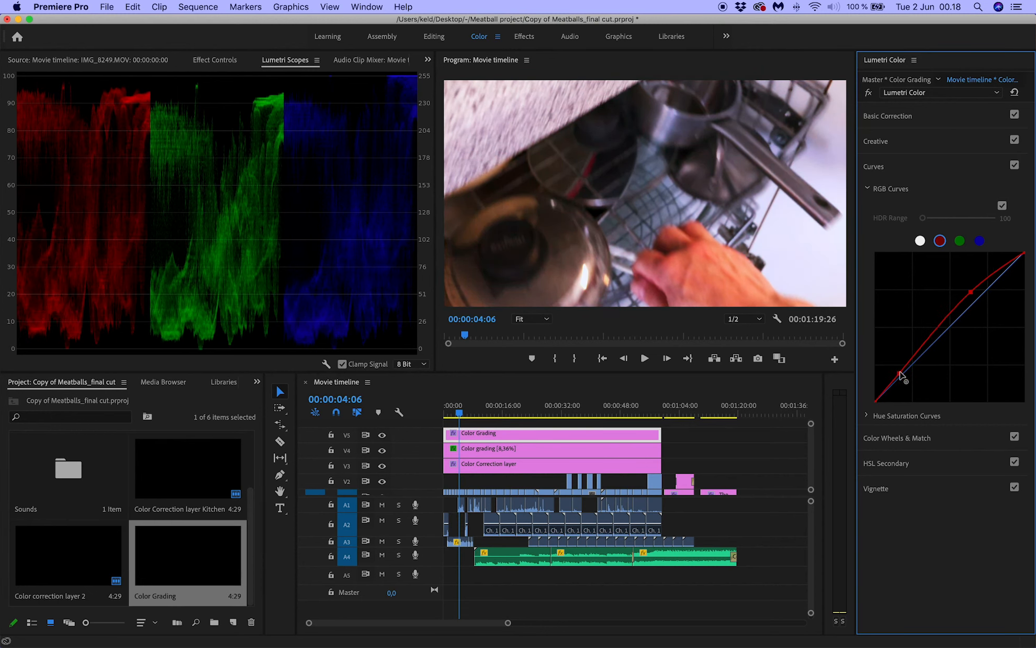
drag(971, 291, 984, 288)
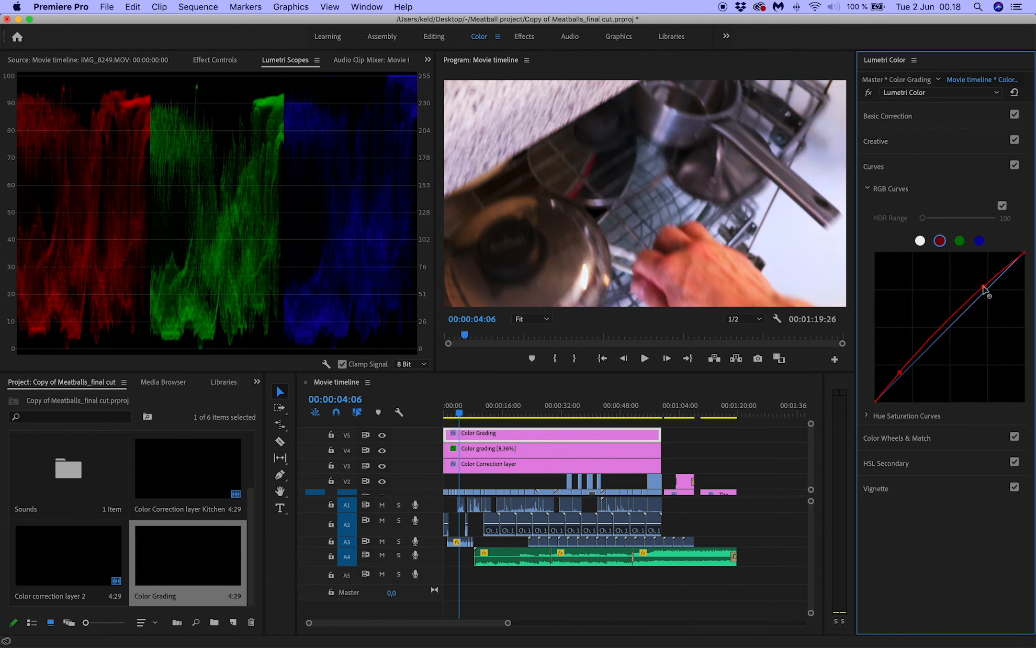
click(1002, 206)
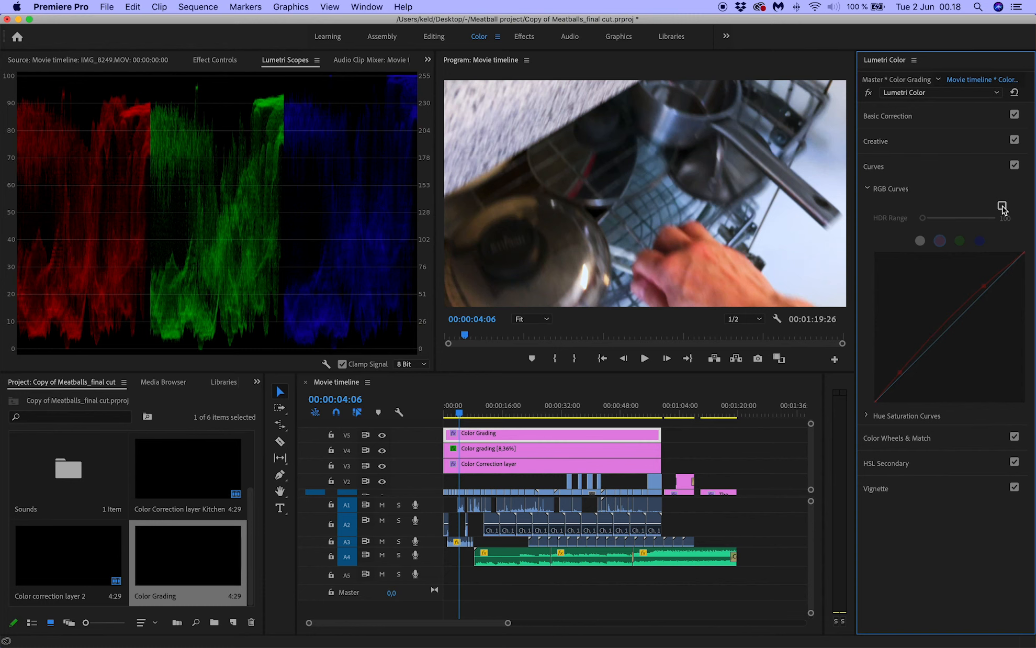
Step: Re-enable RGB Curves and, at the movie's first frame, steepen the white master curve by moving its white and black points inward
click(1002, 206)
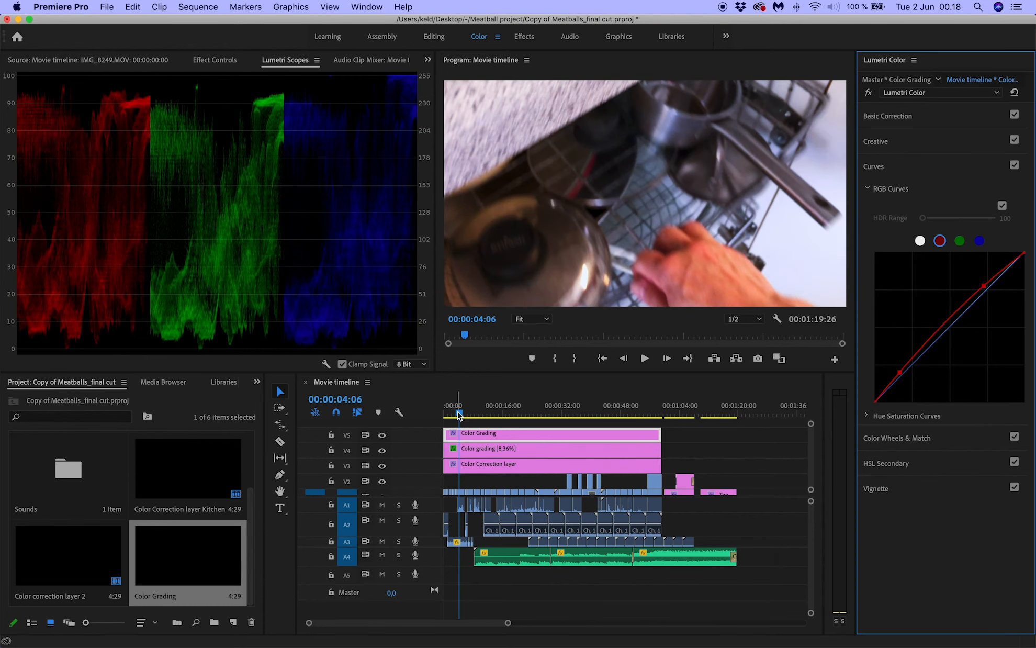
drag(459, 415, 446, 414)
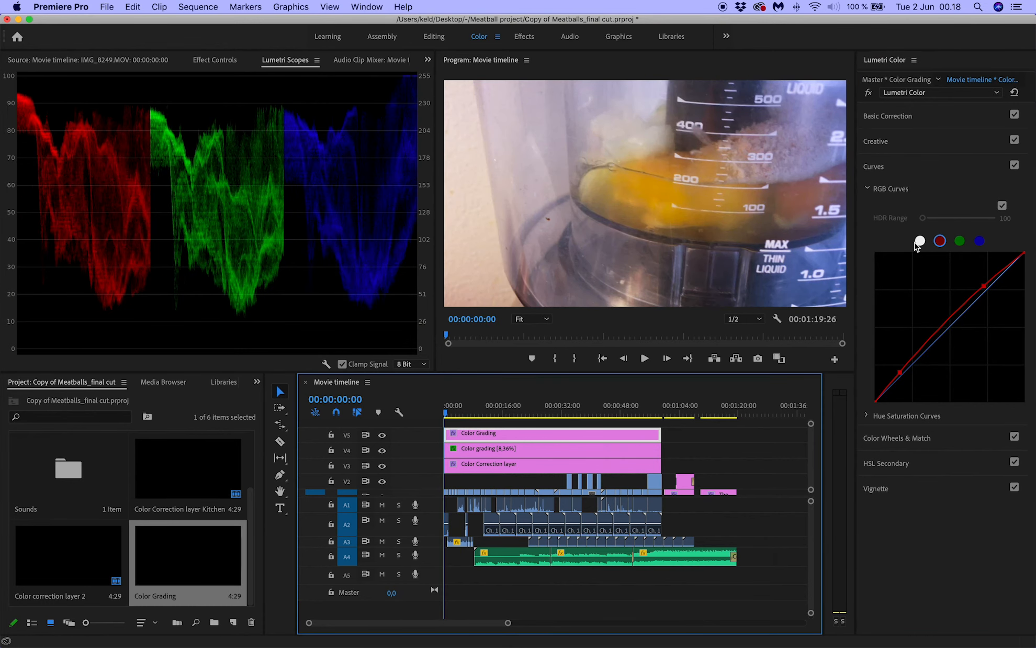
click(920, 241)
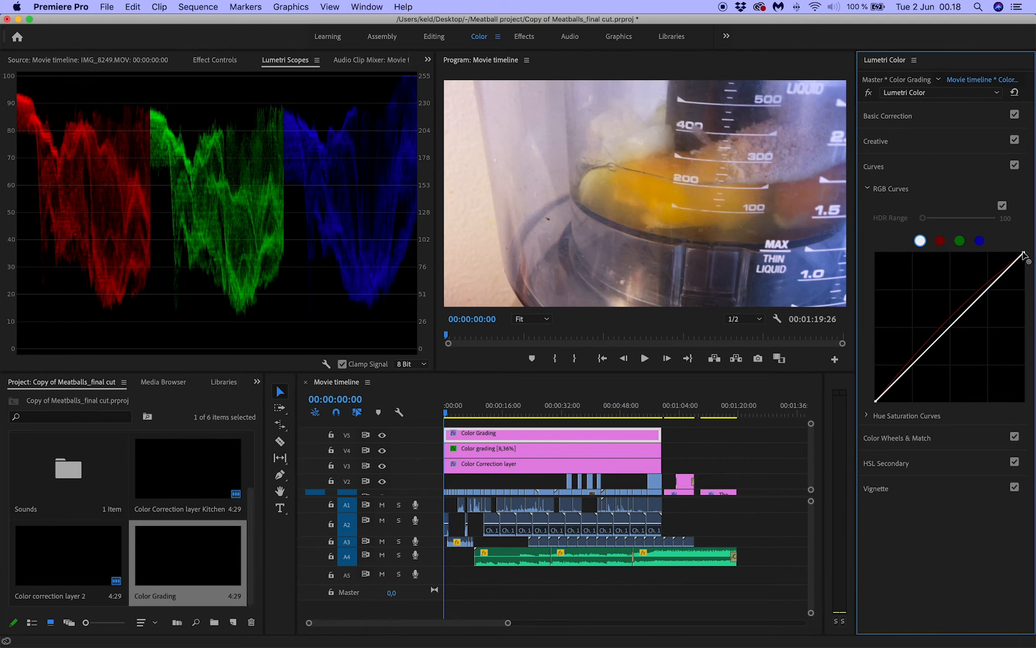
drag(1025, 253, 1000, 255)
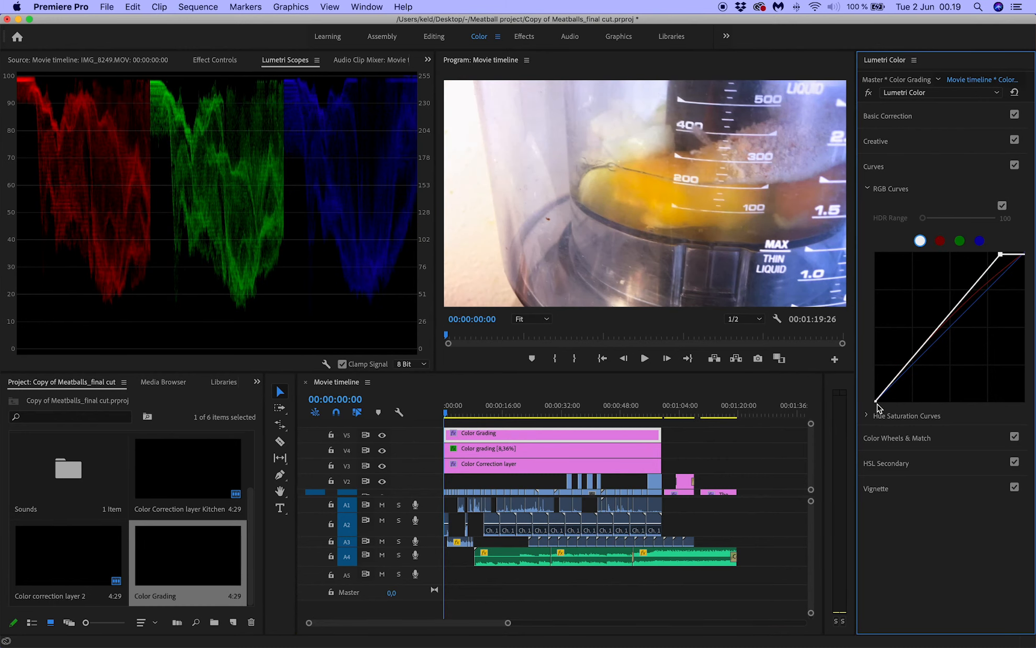
drag(876, 402, 892, 404)
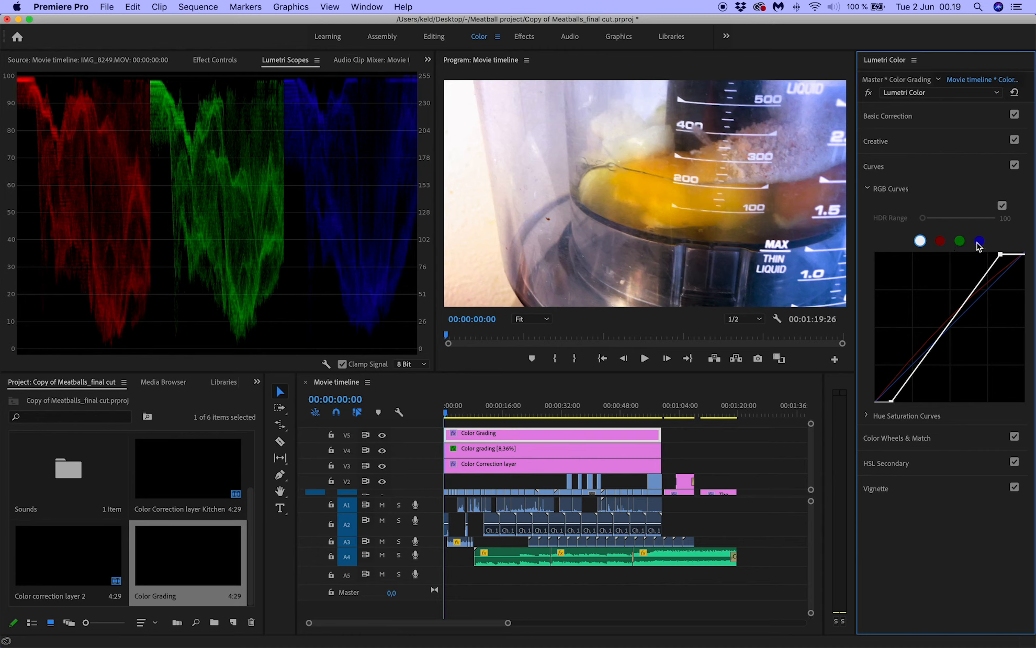
Step: Lower the white endpoints of the red, blue and green curves slightly, and raise the red curve's highlight point
click(941, 242)
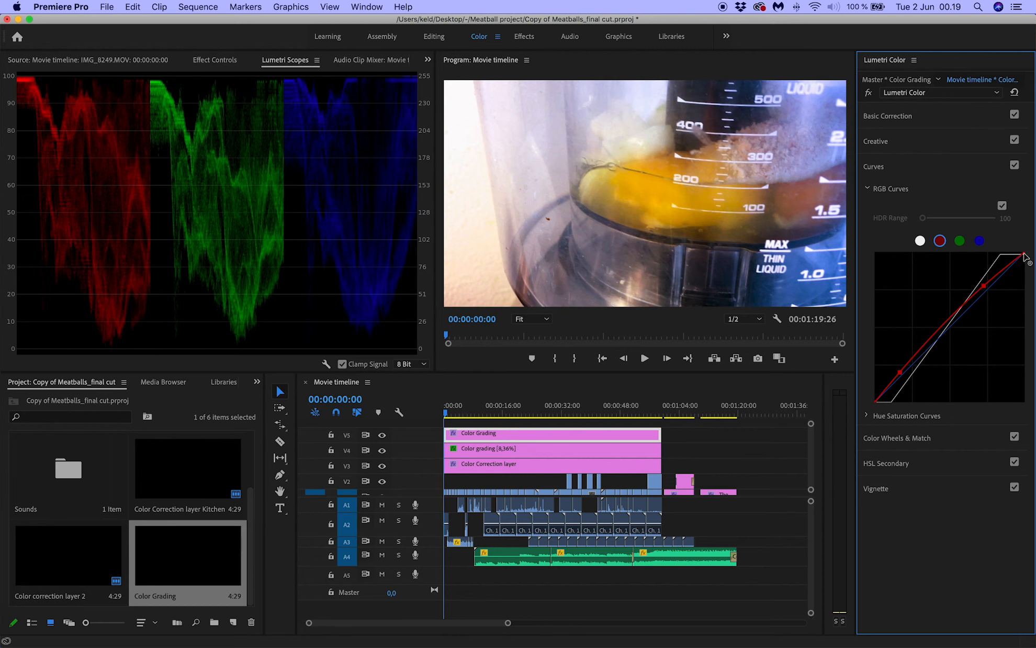
mouse_move(1025, 256)
mouse_down()
mouse_move(1005, 255)
mouse_move(1029, 266)
mouse_move(978, 278)
mouse_up()
click(982, 240)
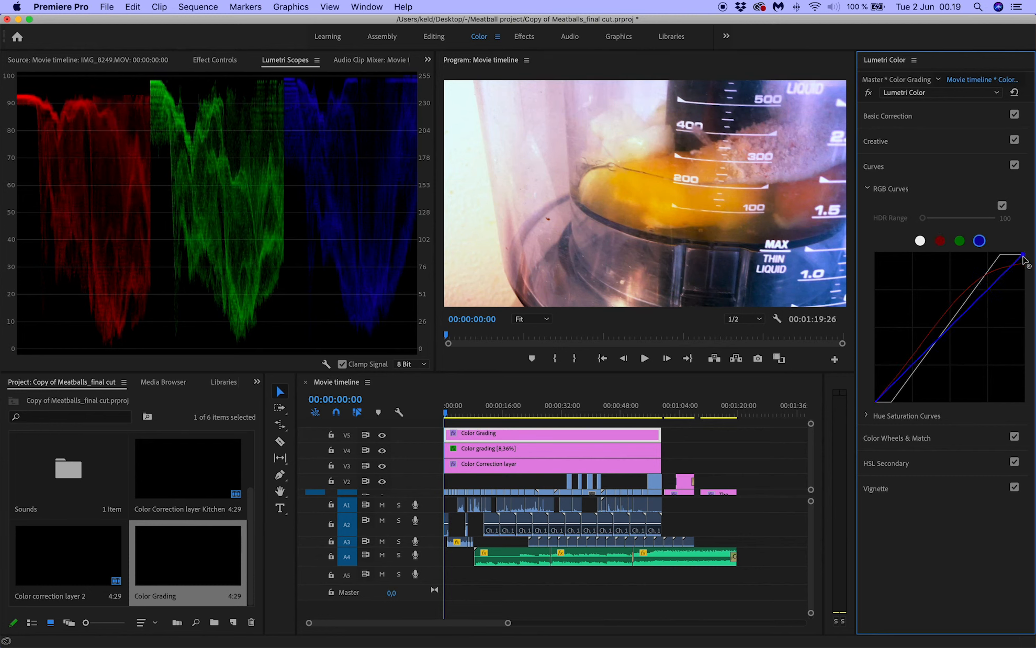
mouse_move(1023, 256)
mouse_down()
mouse_move(1024, 264)
mouse_move(1021, 244)
mouse_move(1021, 263)
mouse_up()
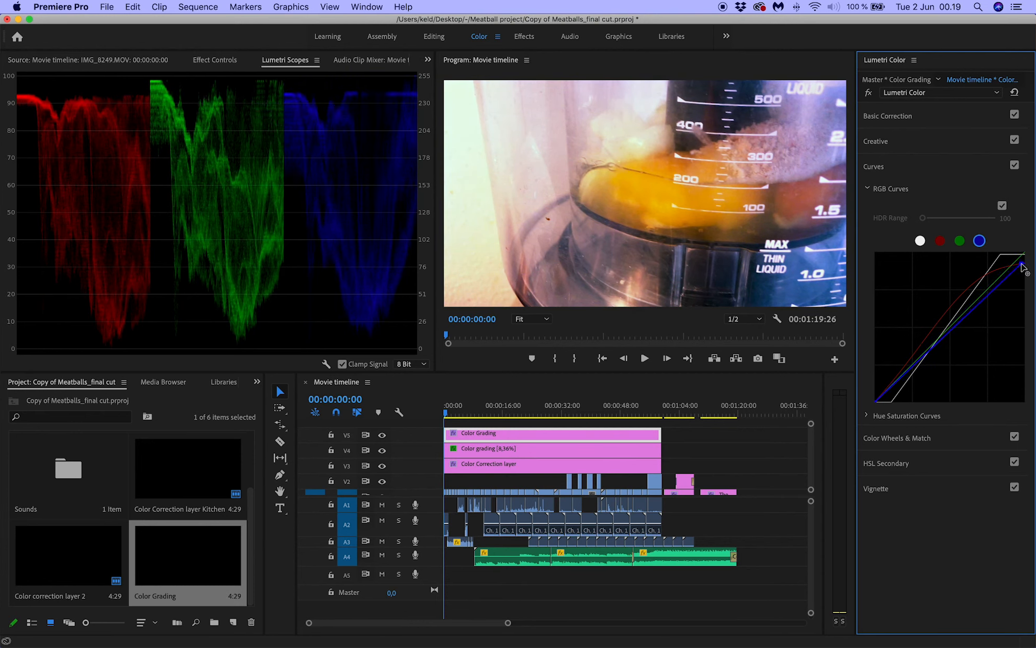
click(960, 241)
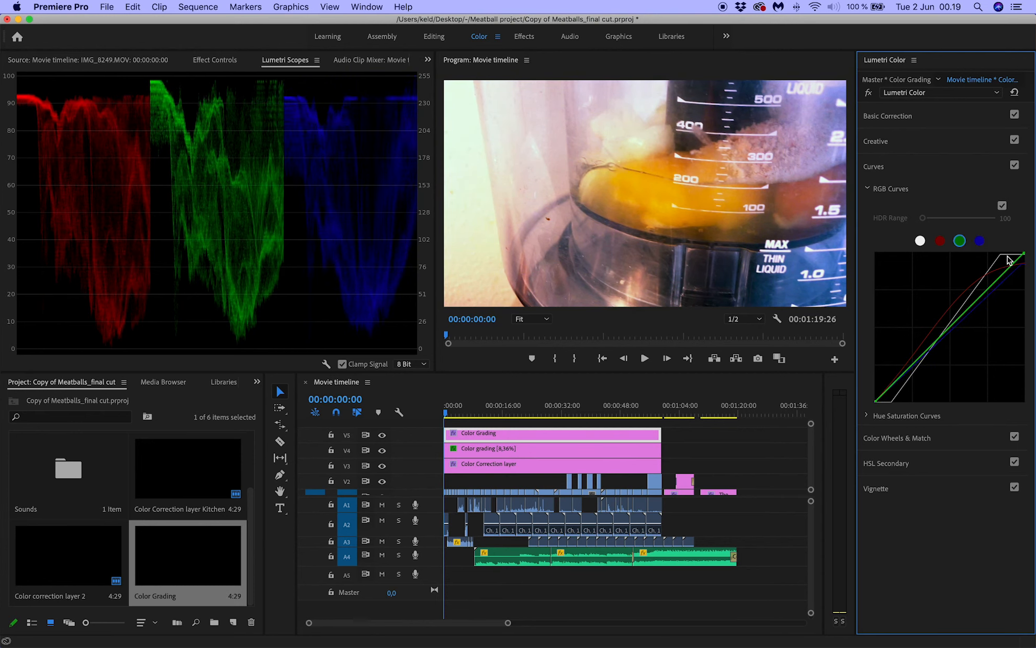
mouse_move(1025, 256)
mouse_down()
mouse_move(1026, 267)
mouse_move(1024, 258)
mouse_up()
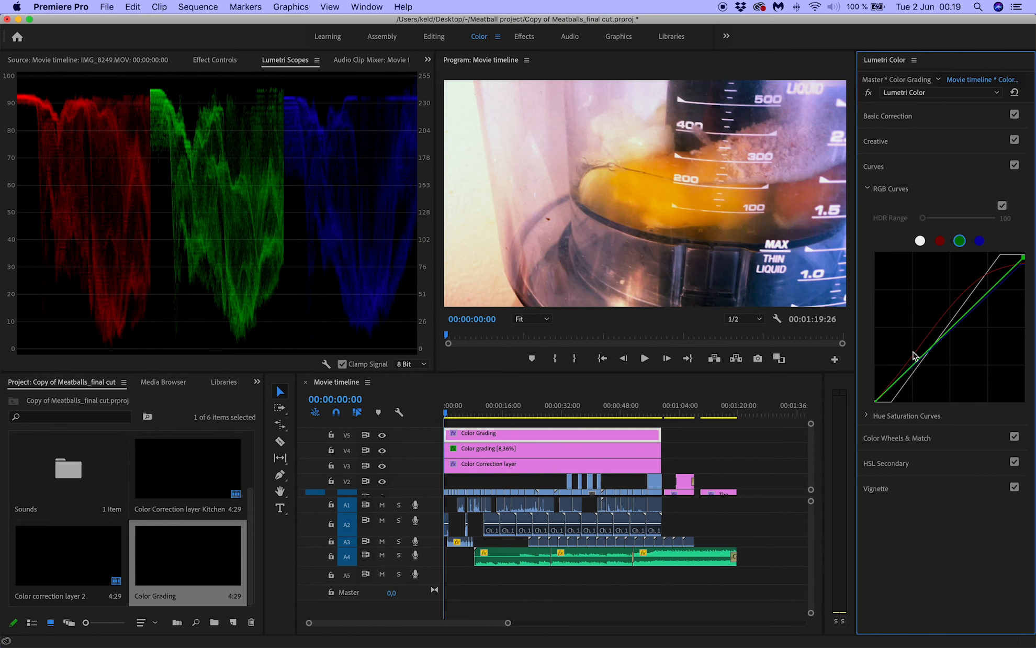
Step: Add a lower-midtone point to the red curve, pull it down towards the diagonal, and lower the highlight point slightly
click(939, 242)
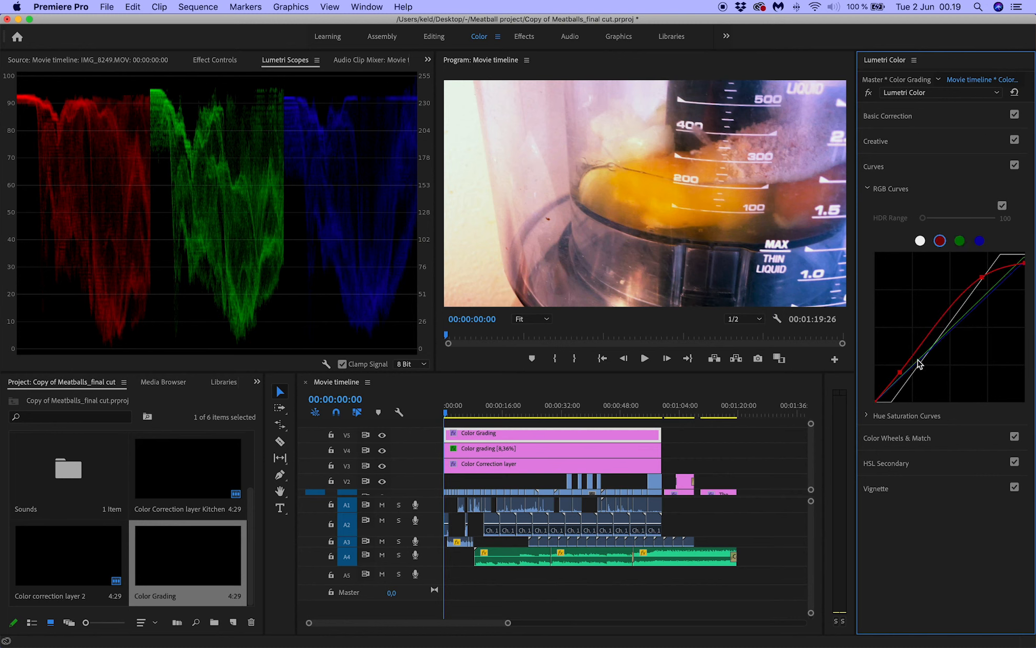
mouse_move(918, 351)
mouse_down()
mouse_move(909, 347)
mouse_move(920, 362)
mouse_up()
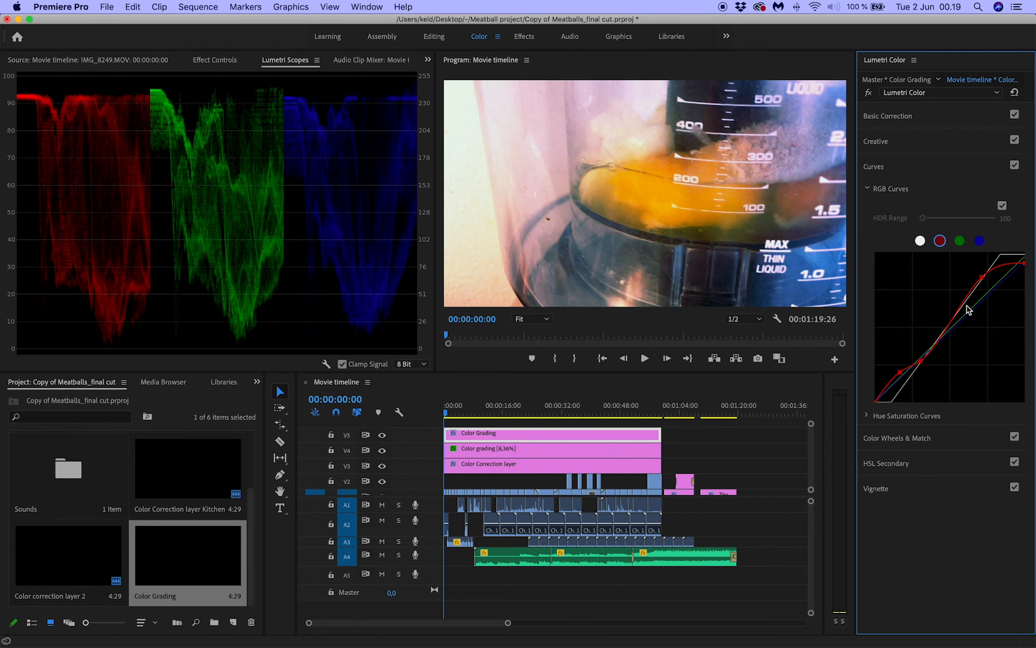
drag(982, 278, 984, 282)
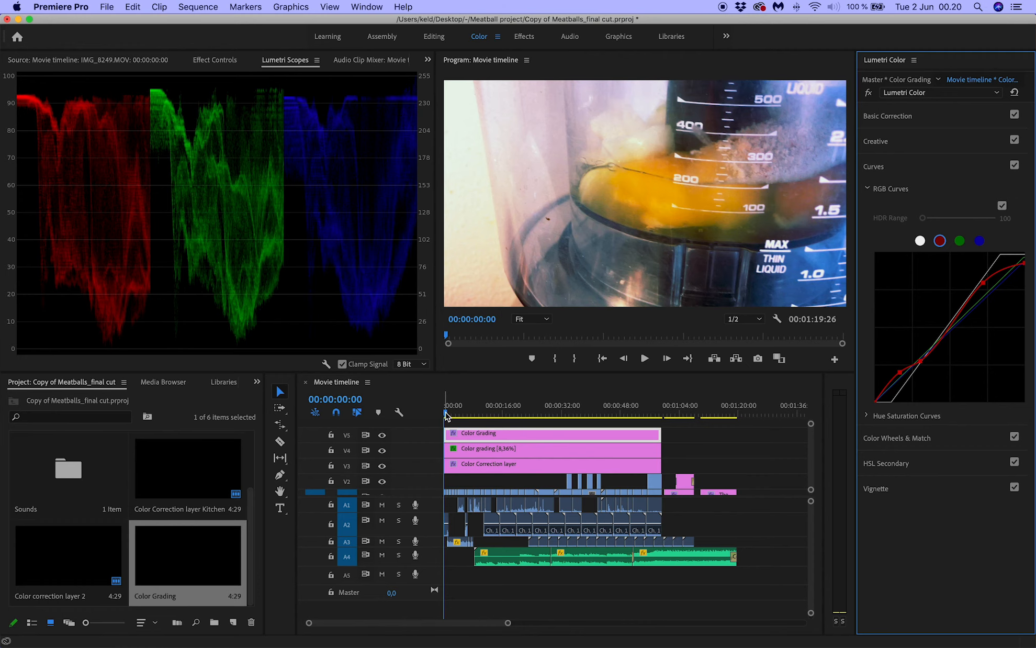
Step: Play the movie from 00:00:04:26 to about 00:00:47:28 and compare the picture with Curves off and on
drag(446, 416, 463, 415)
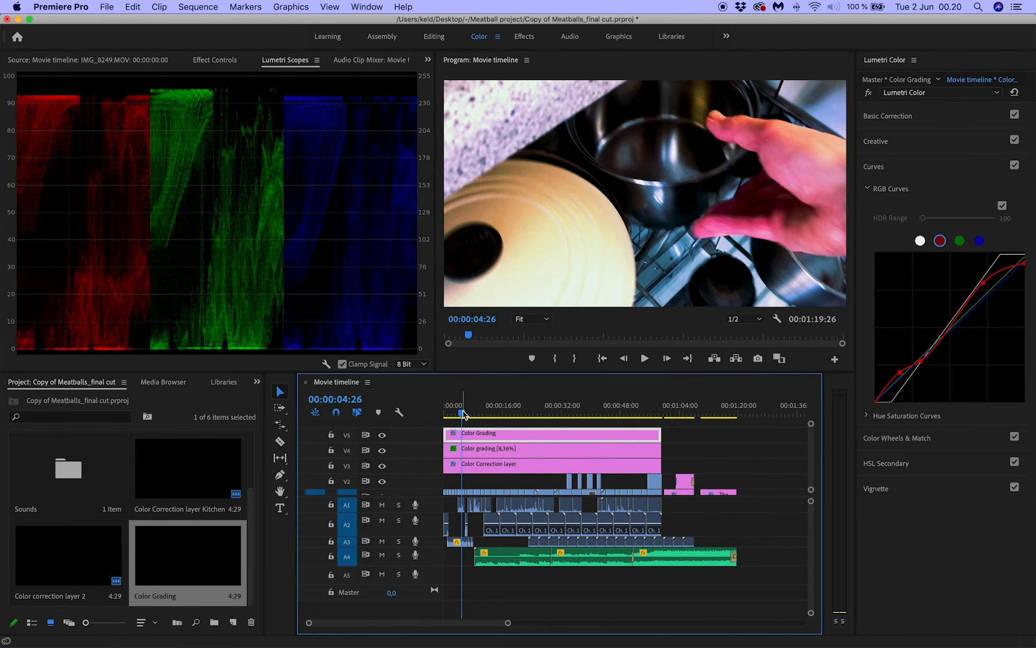
key(space)
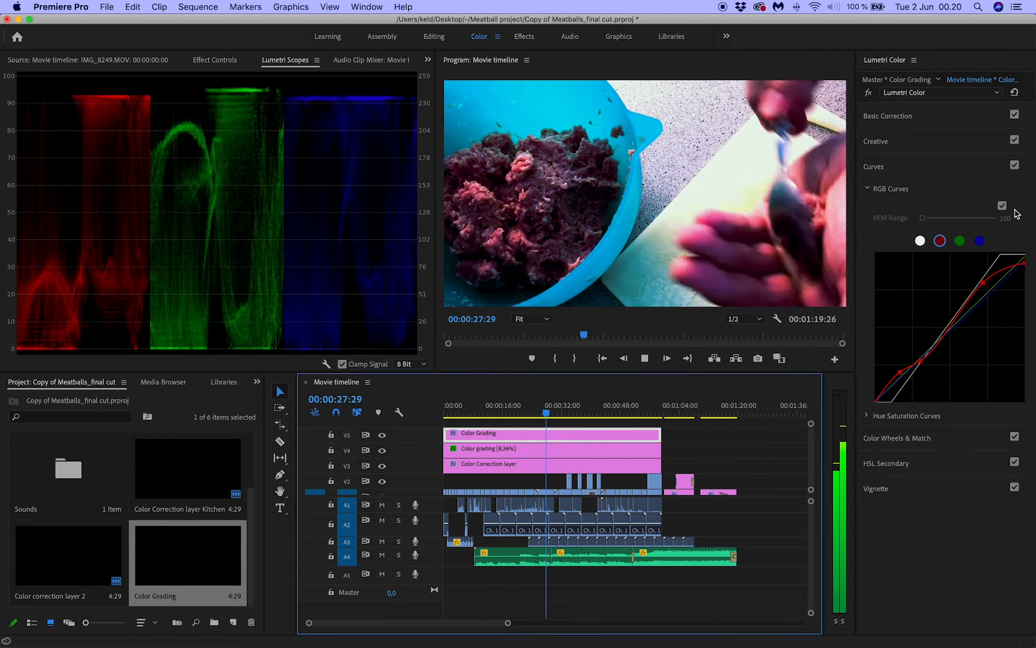
click(1015, 166)
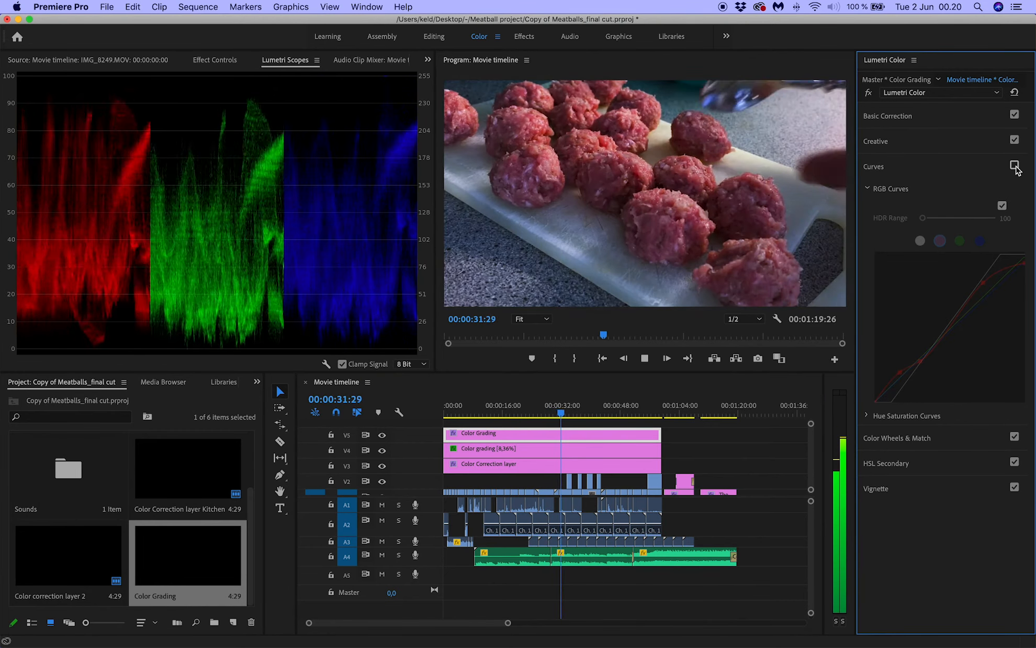
click(1015, 166)
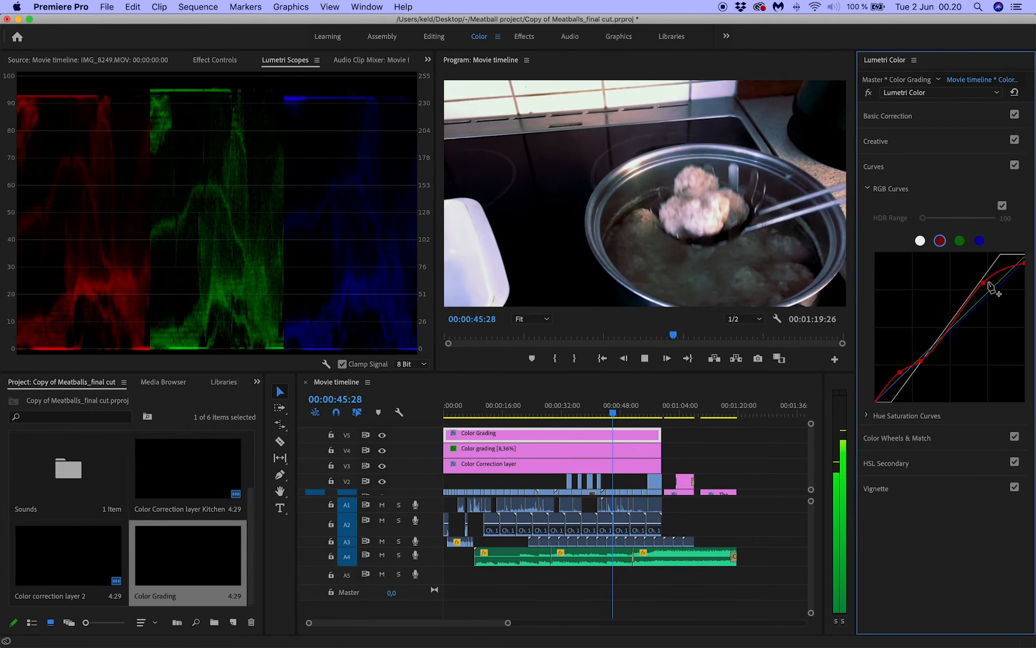
key(space)
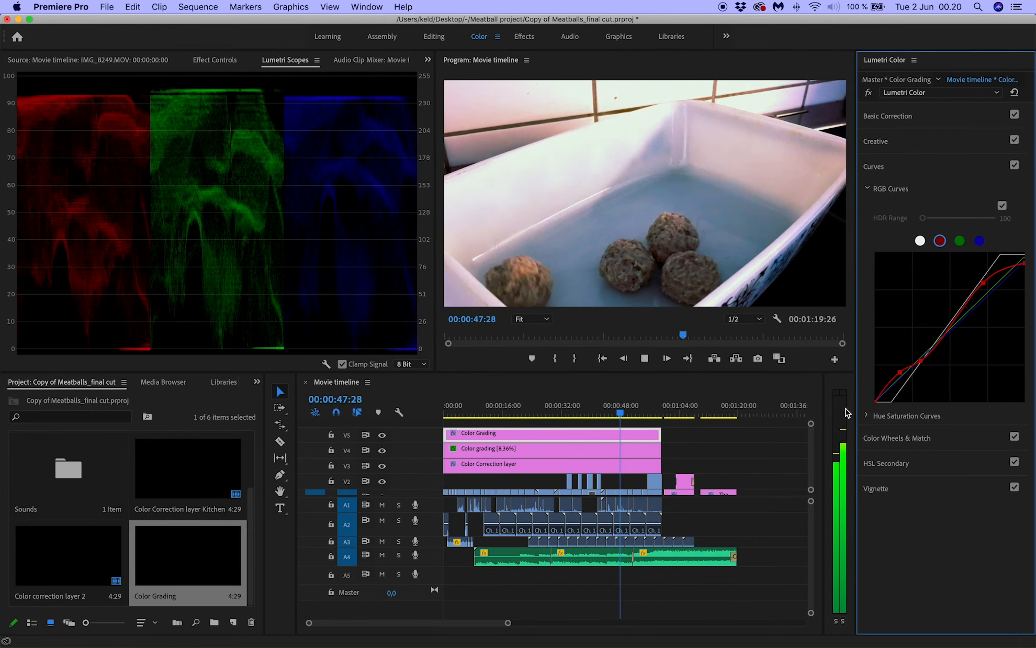
click(1014, 165)
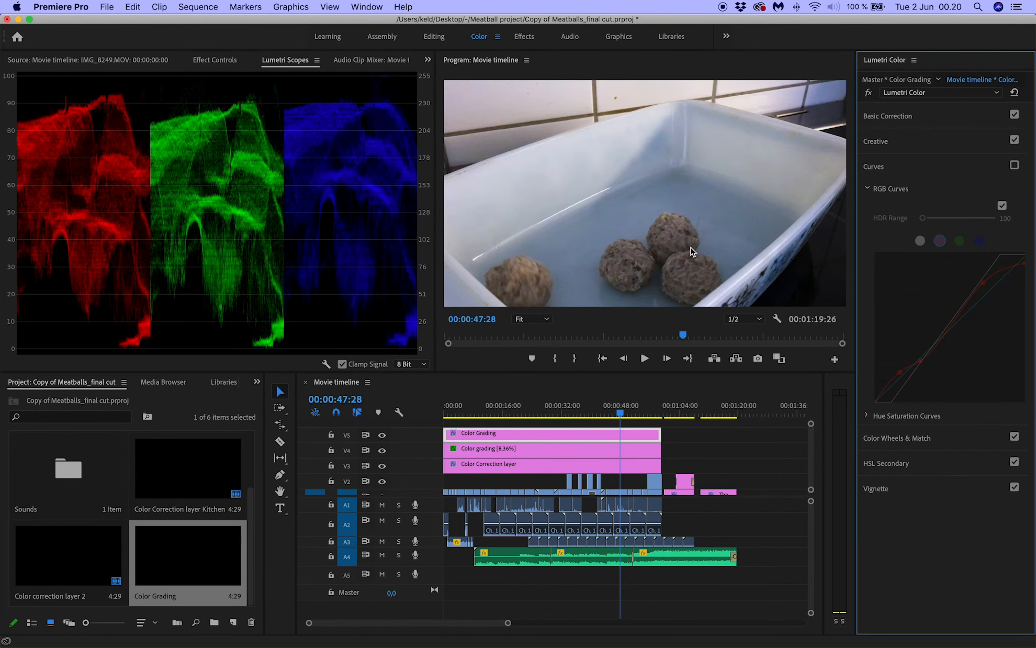
click(1015, 165)
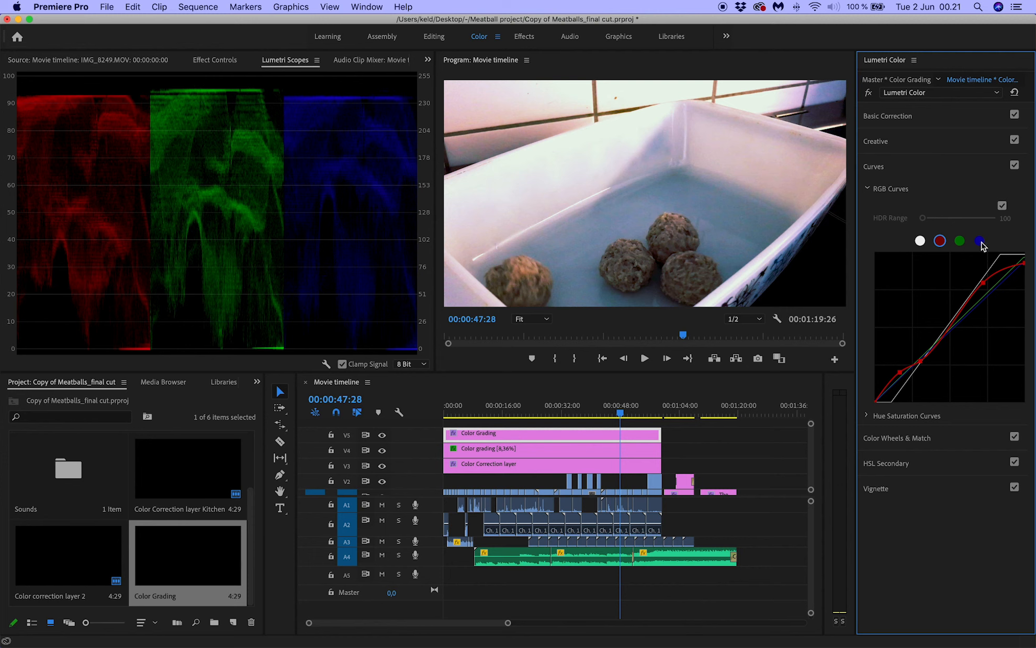
Step: Raise the green curve with a new highlight point, and move the blue curve's white point inward and down to about 70 percent
click(960, 241)
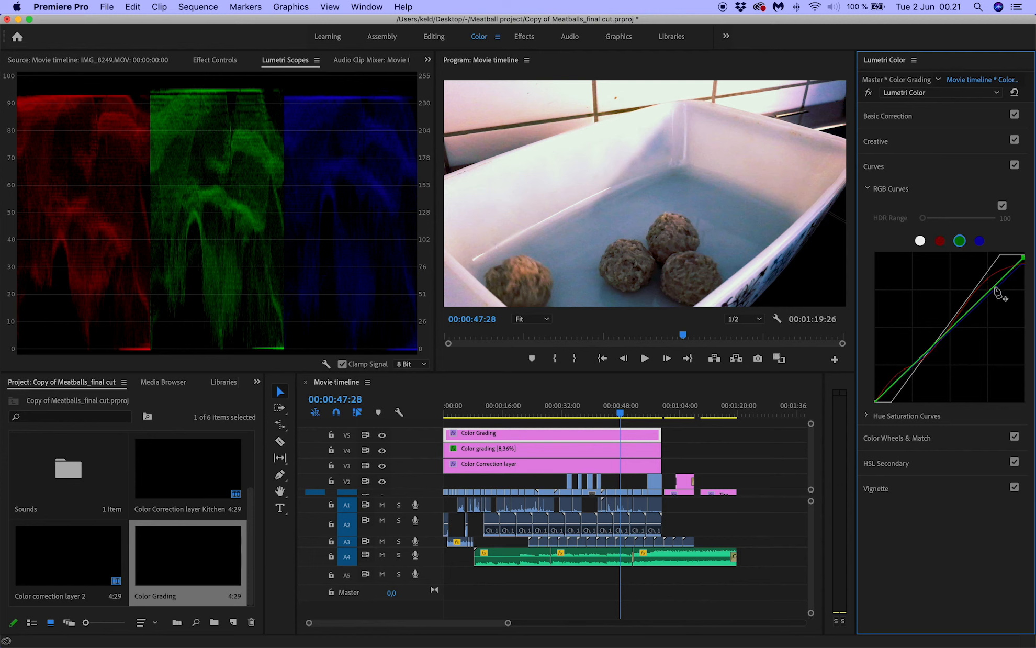
mouse_move(990, 292)
mouse_down()
mouse_move(979, 272)
mouse_move(993, 312)
mouse_move(968, 293)
mouse_move(960, 309)
mouse_move(983, 291)
mouse_up()
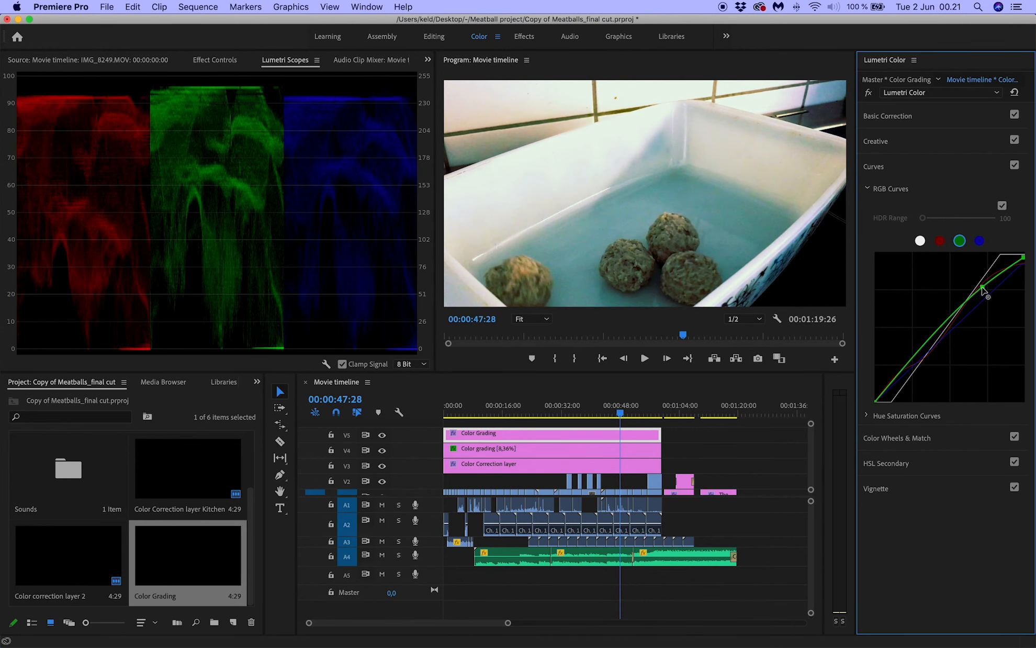
click(979, 241)
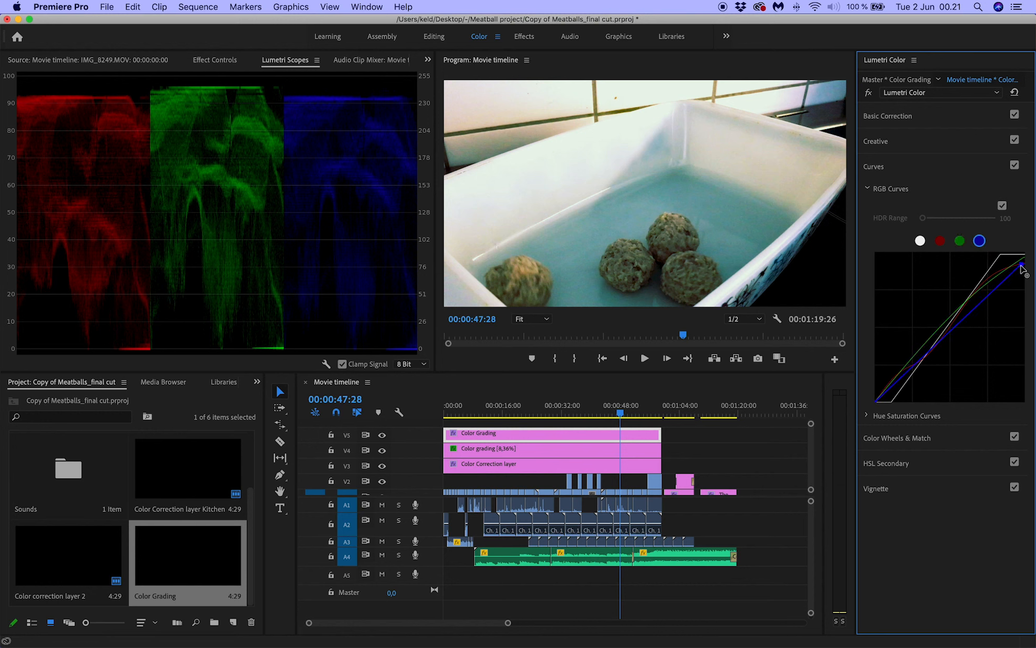
mouse_move(1022, 267)
mouse_down()
mouse_move(1006, 274)
mouse_move(1009, 303)
mouse_up()
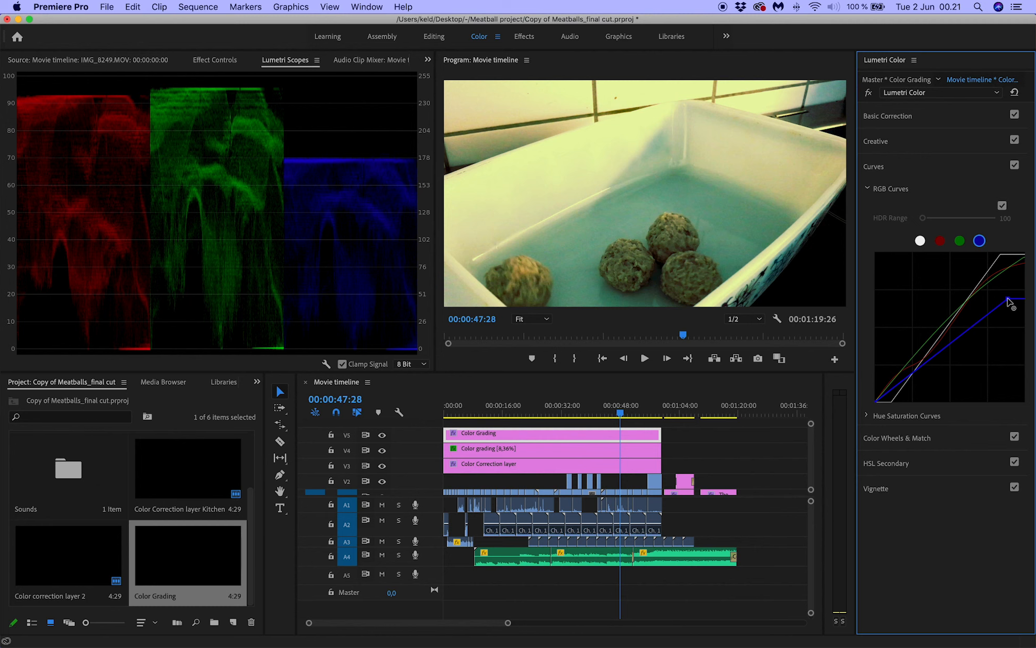
Step: Raise the red curve's two lower points above the diagonal to warm the shadows and lower midtones
click(939, 241)
drag(920, 357, 914, 353)
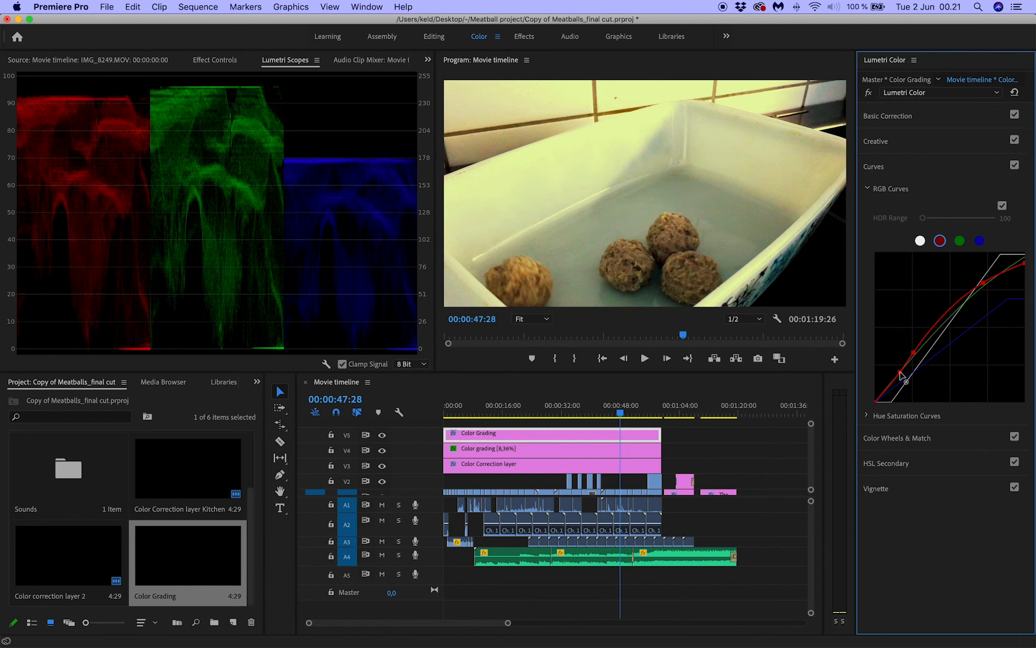
drag(901, 372, 896, 370)
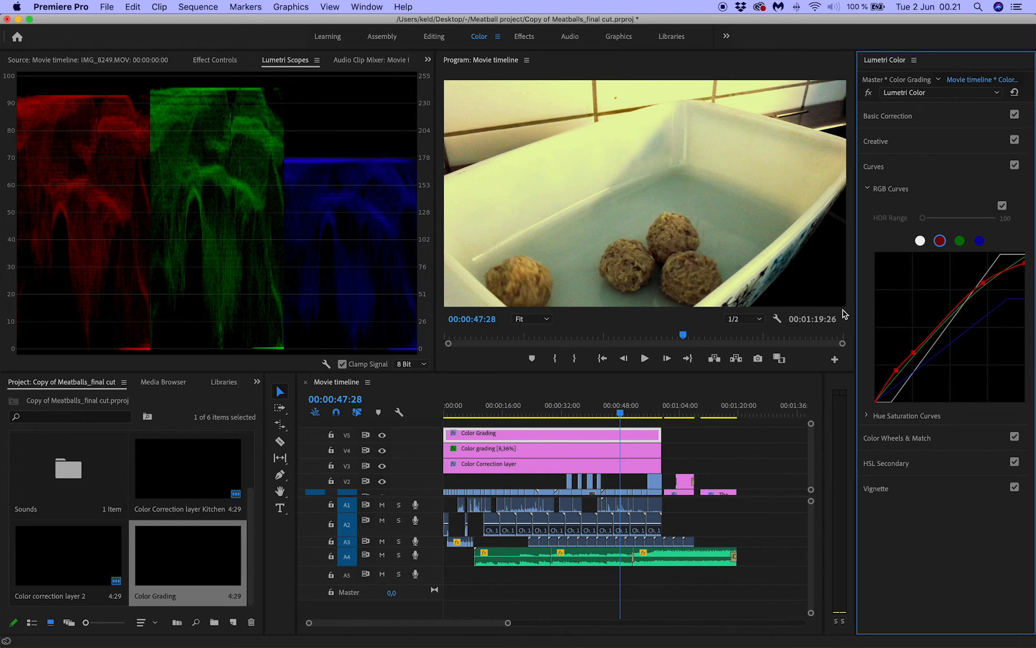
Step: Compare the raw meatball shot at 00:00:31:20 with Curves off and on
drag(625, 417, 565, 418)
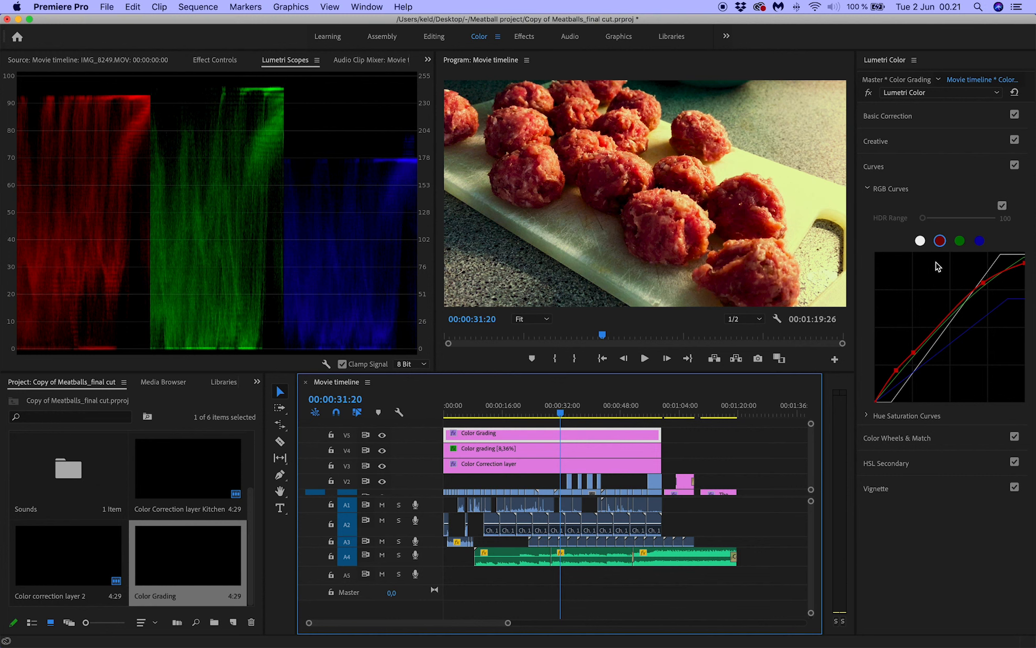
click(1015, 165)
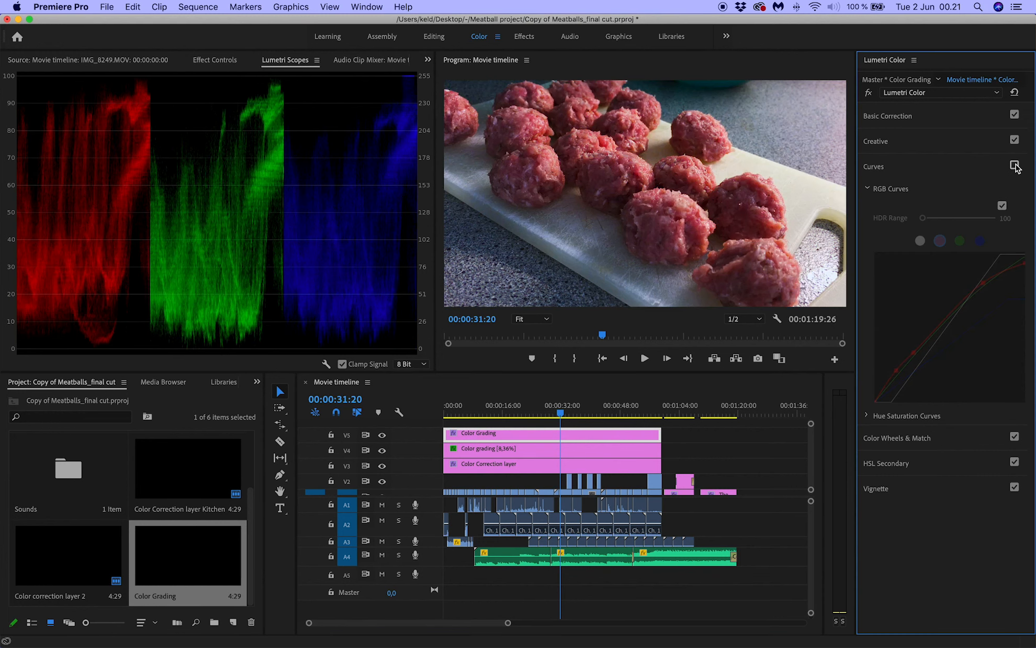
click(1015, 166)
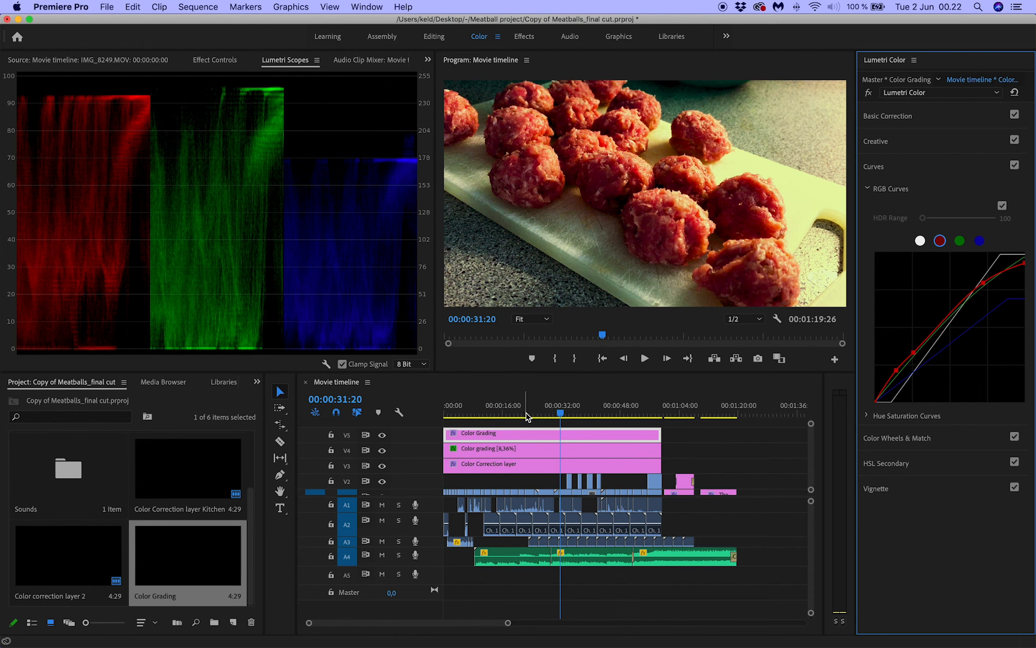
Step: Play the meat-mixing shot around 00:00:23 with Curves on, and replay it with Curves off for comparison
click(529, 415)
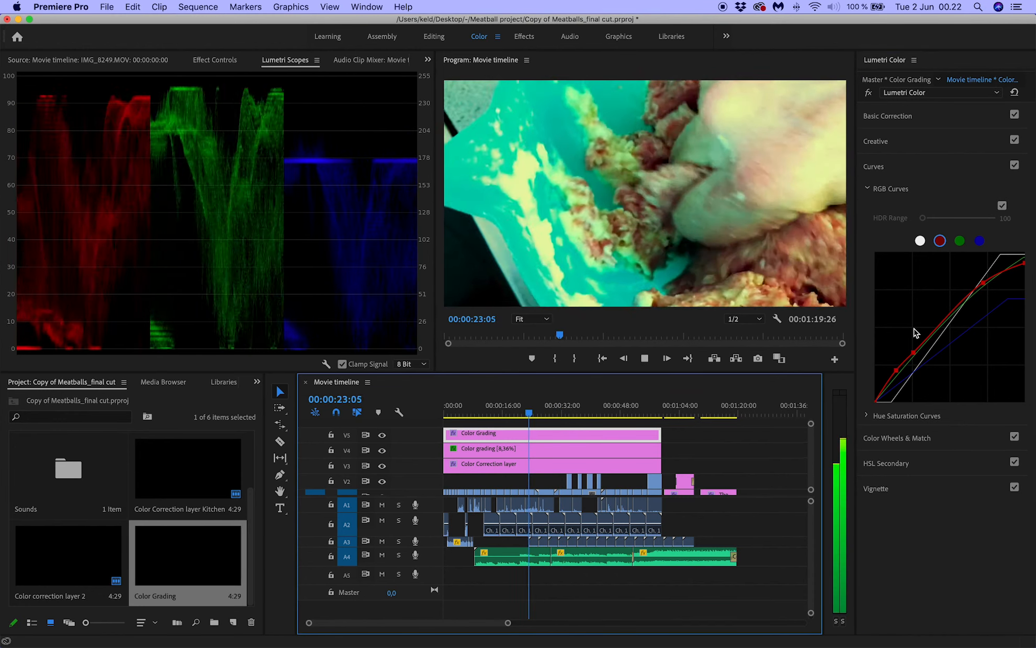
key(space)
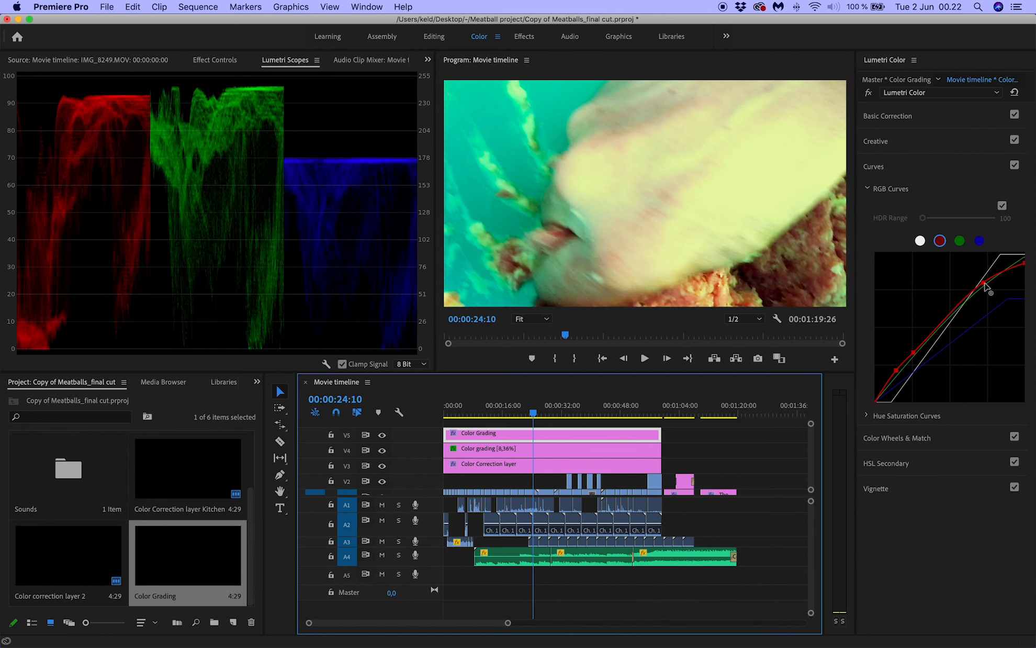
click(1014, 165)
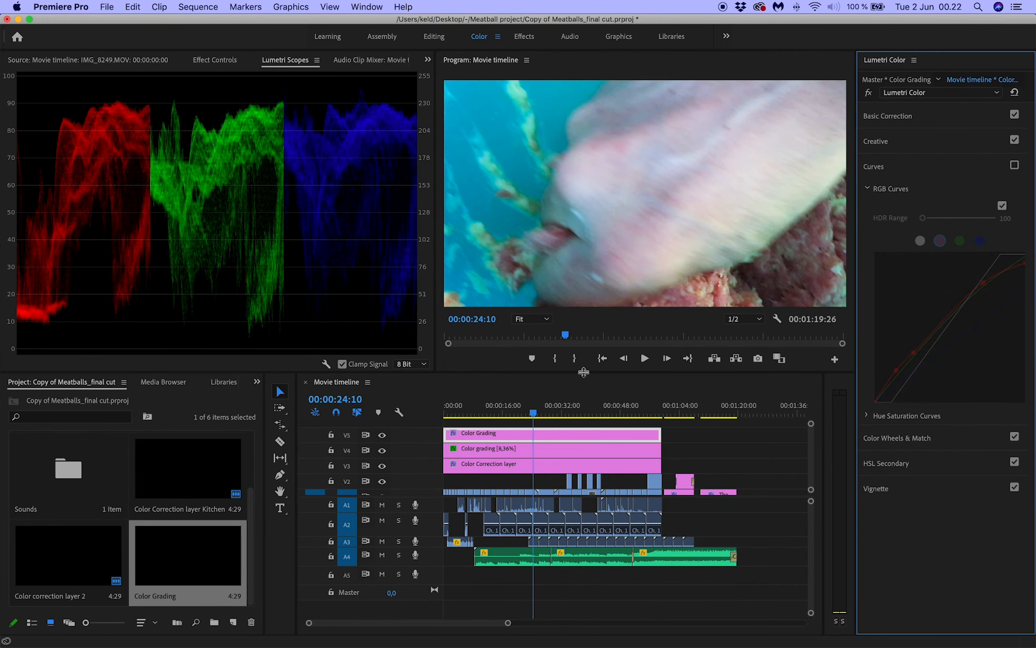
click(523, 414)
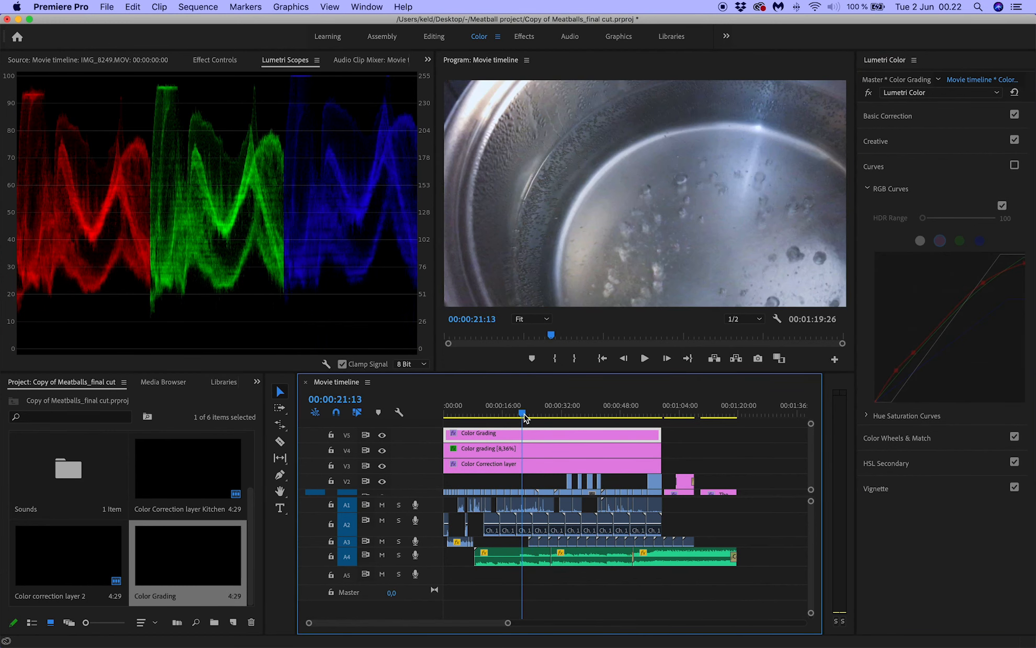
key(space)
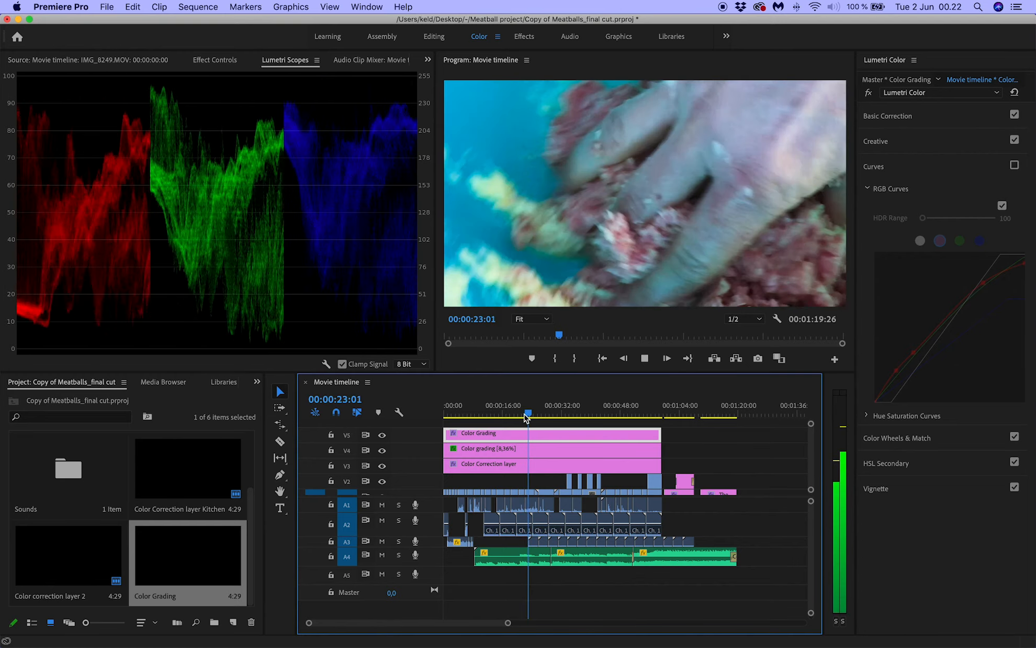
key(space)
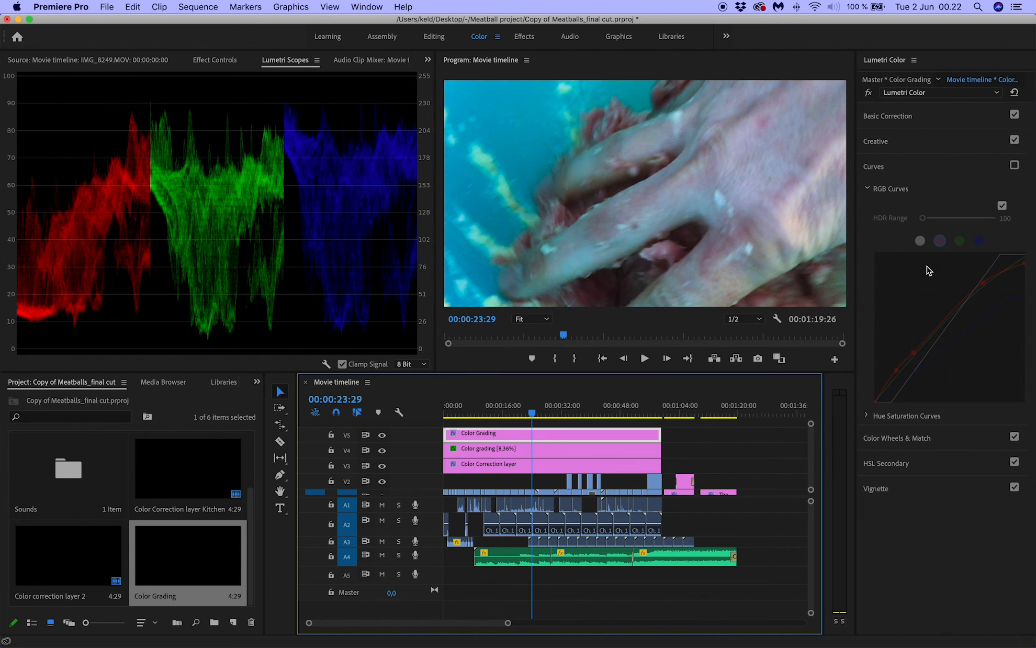
Step: Re-enable Curves on the Color Grading layer and compare the meat close-up at 00:00:22:18 with Curves off and on
click(1015, 166)
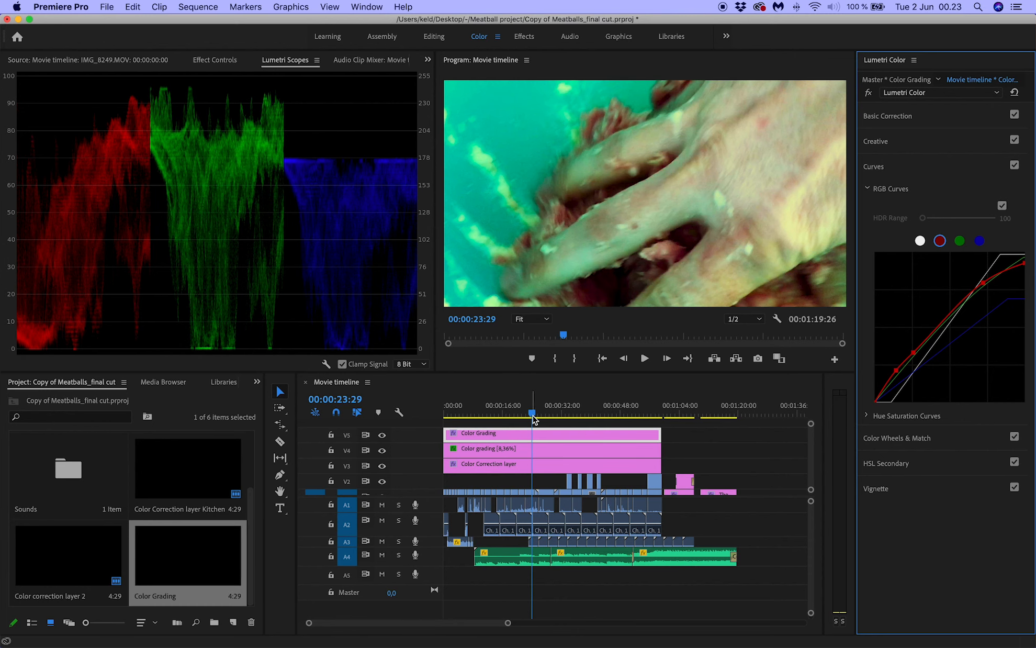
mouse_move(534, 417)
mouse_down()
mouse_move(521, 416)
mouse_move(530, 415)
mouse_up()
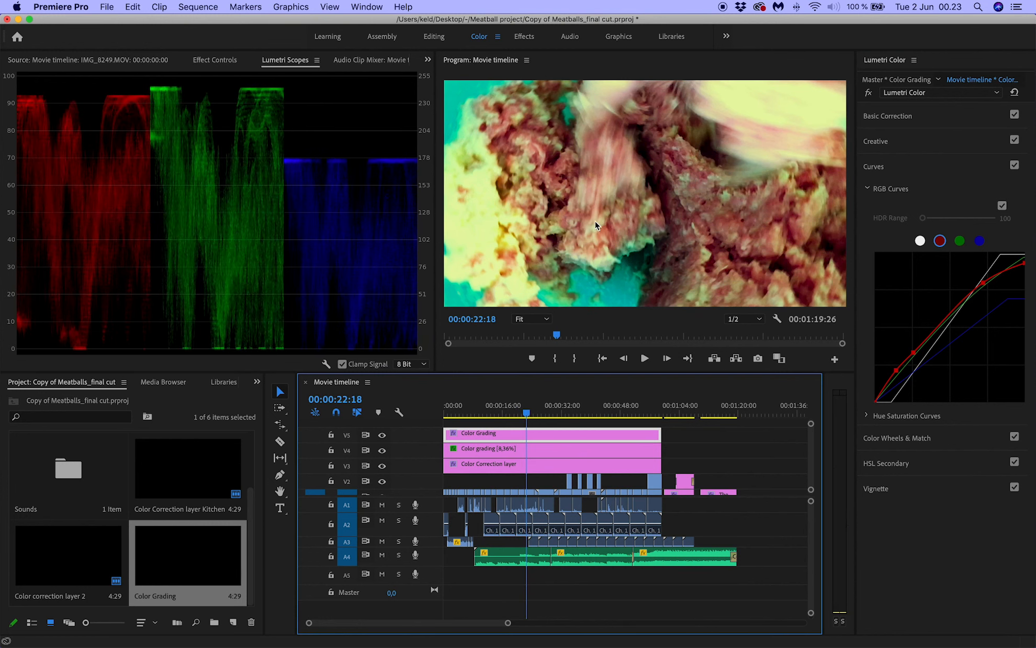
click(1014, 165)
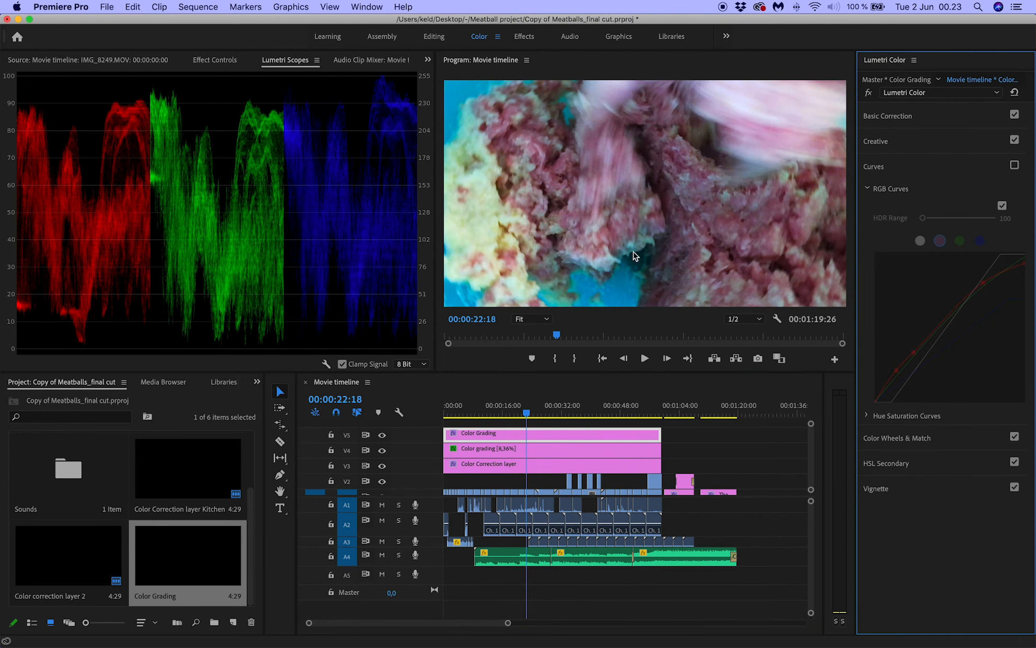
click(1014, 165)
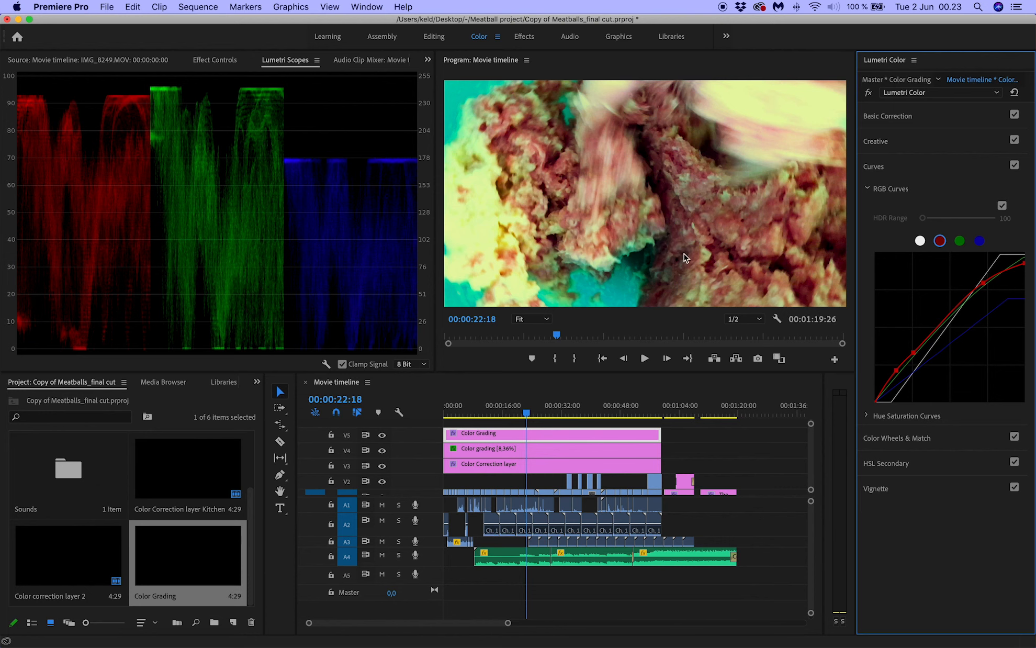
Step: At the bowl shot at 00:00:17:03, move the white RGB curve's highlight point outward and slightly down to soften the overexposed highlights
mouse_move(527, 416)
mouse_down()
mouse_move(483, 417)
mouse_move(507, 416)
mouse_up()
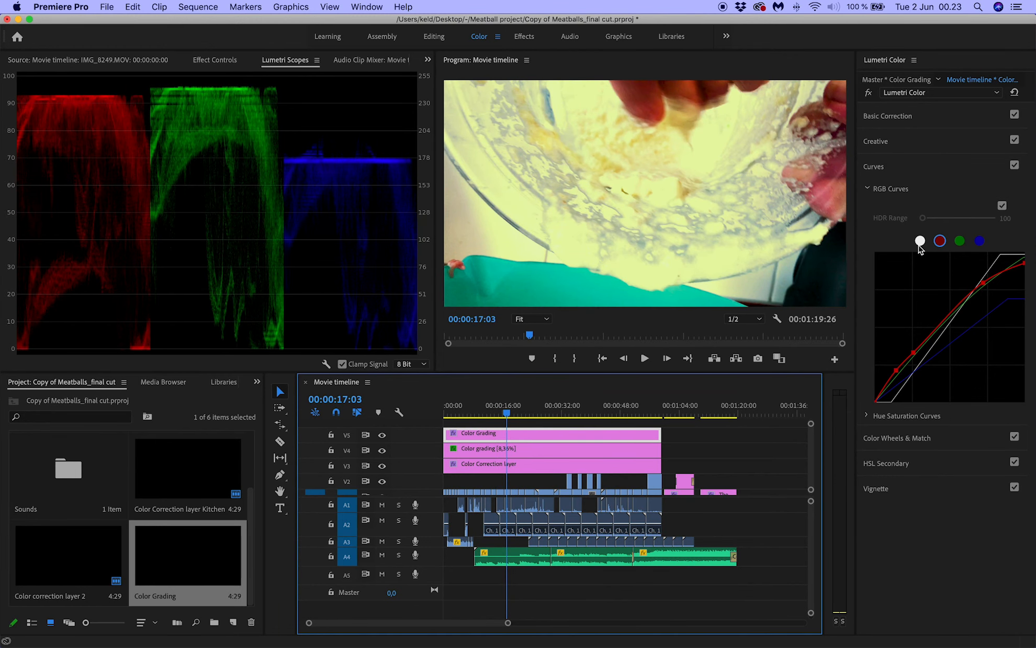
click(920, 241)
mouse_move(1000, 255)
mouse_down()
mouse_move(1022, 260)
mouse_move(1018, 363)
mouse_move(959, 339)
mouse_move(1010, 332)
mouse_move(1014, 260)
mouse_up()
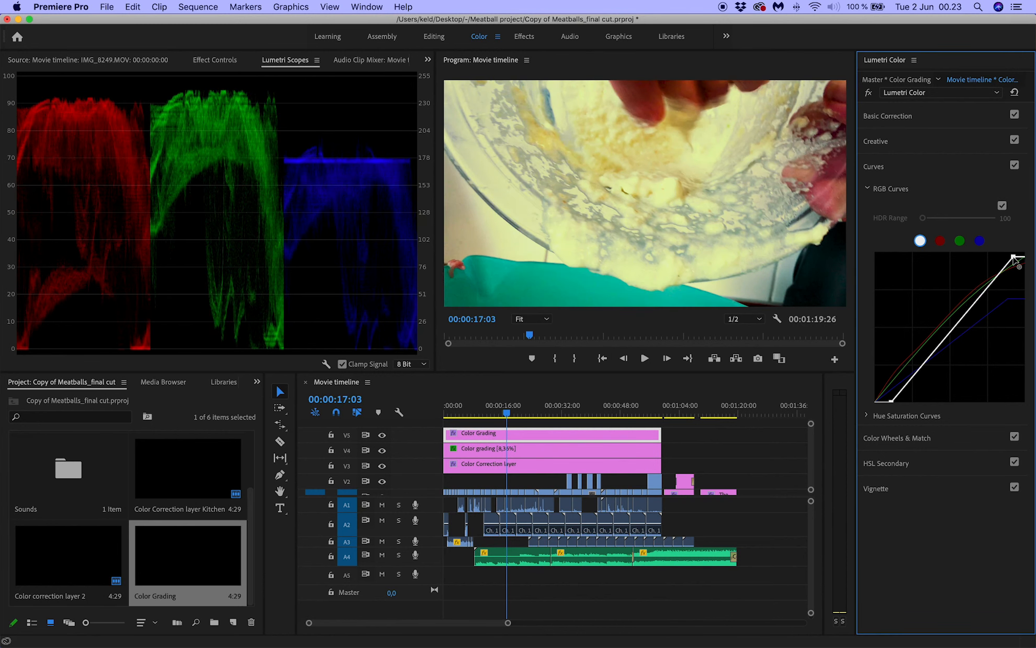
Step: Play the graded sequence from 00:00:27:24 into the raw meatball shot, and review the shots at 00:00:31:20 and 00:00:30:04
click(537, 413)
click(547, 414)
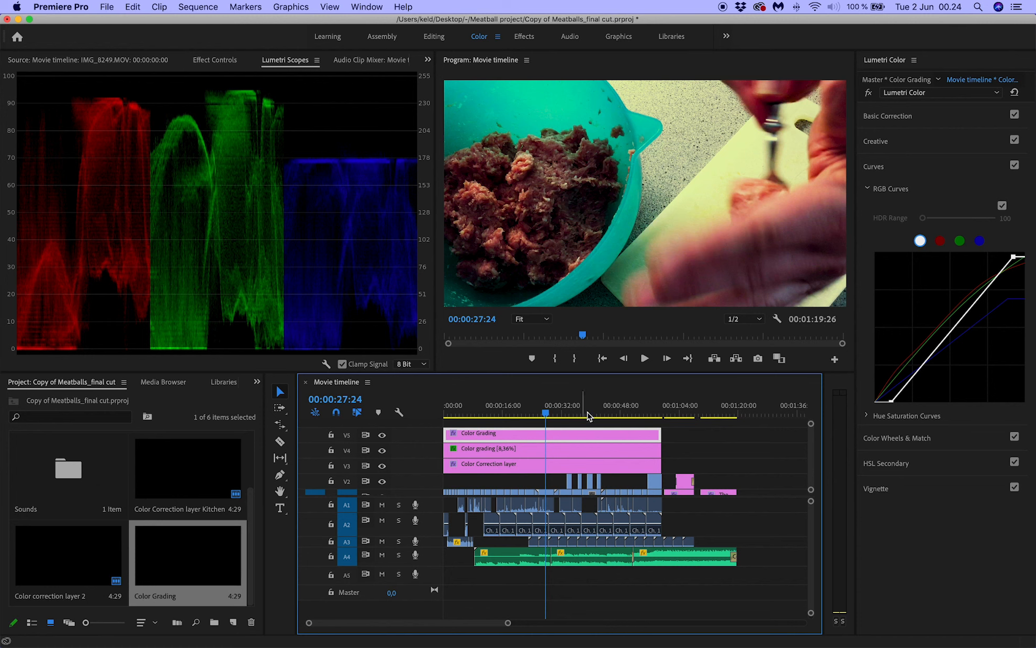
key(space)
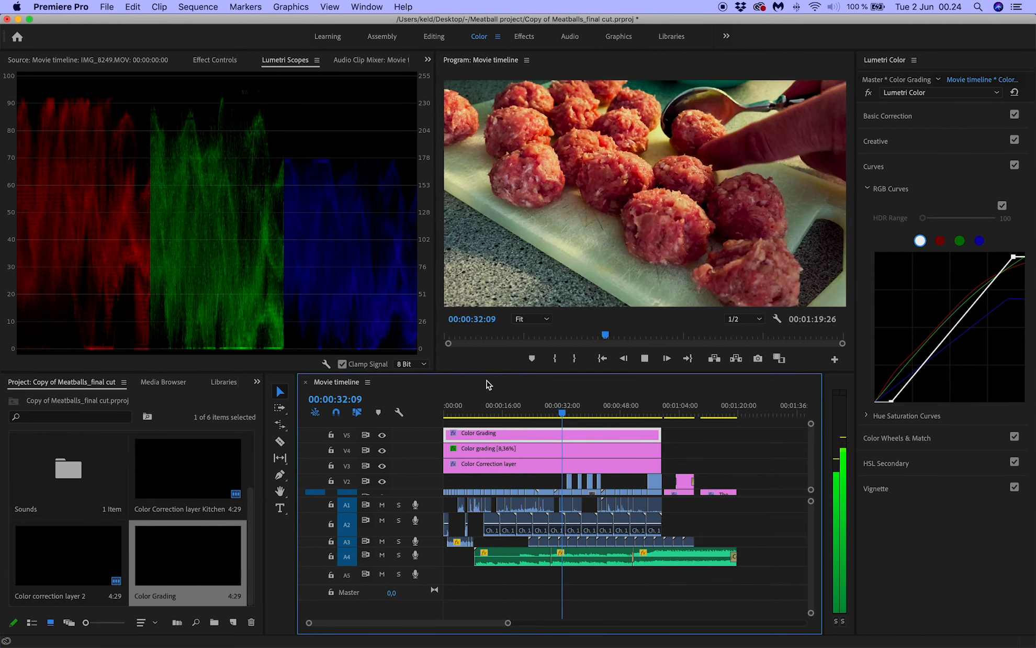
key(space)
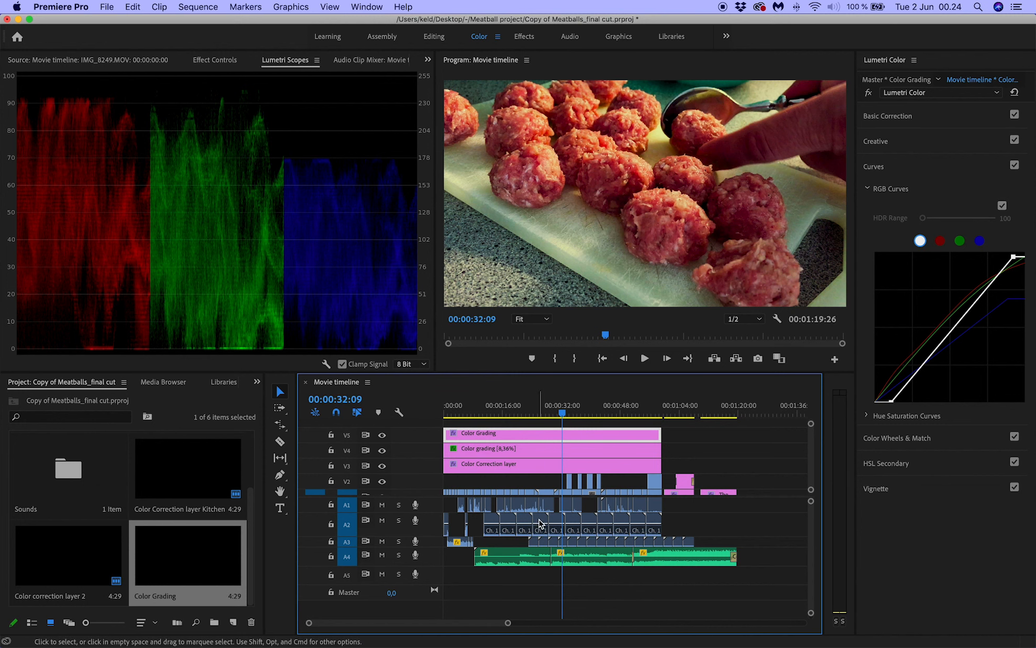
scroll(548, 484, down, 2)
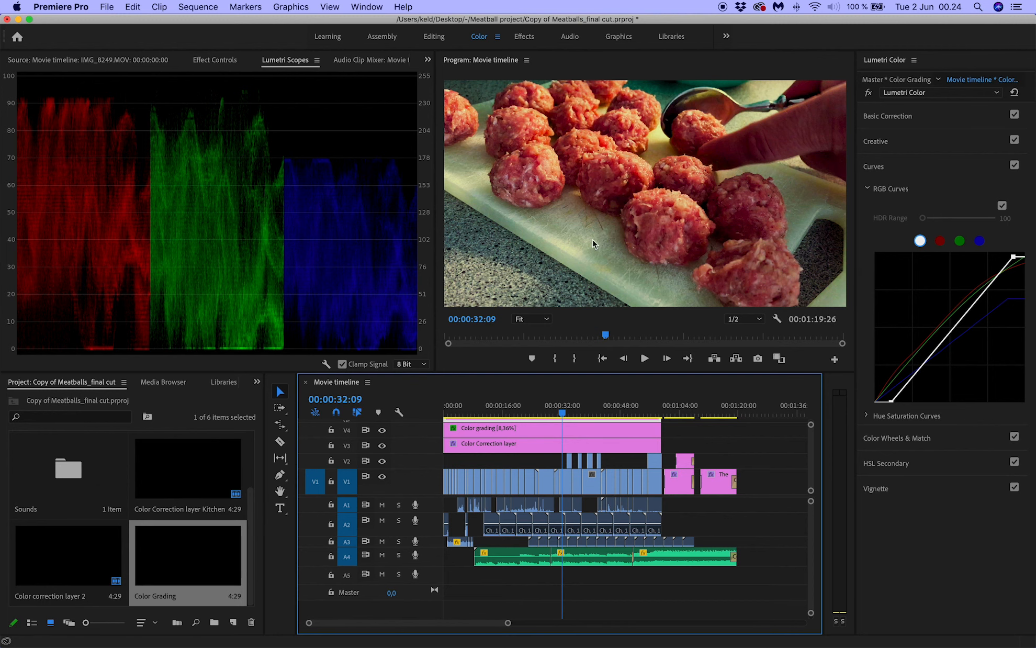
click(558, 416)
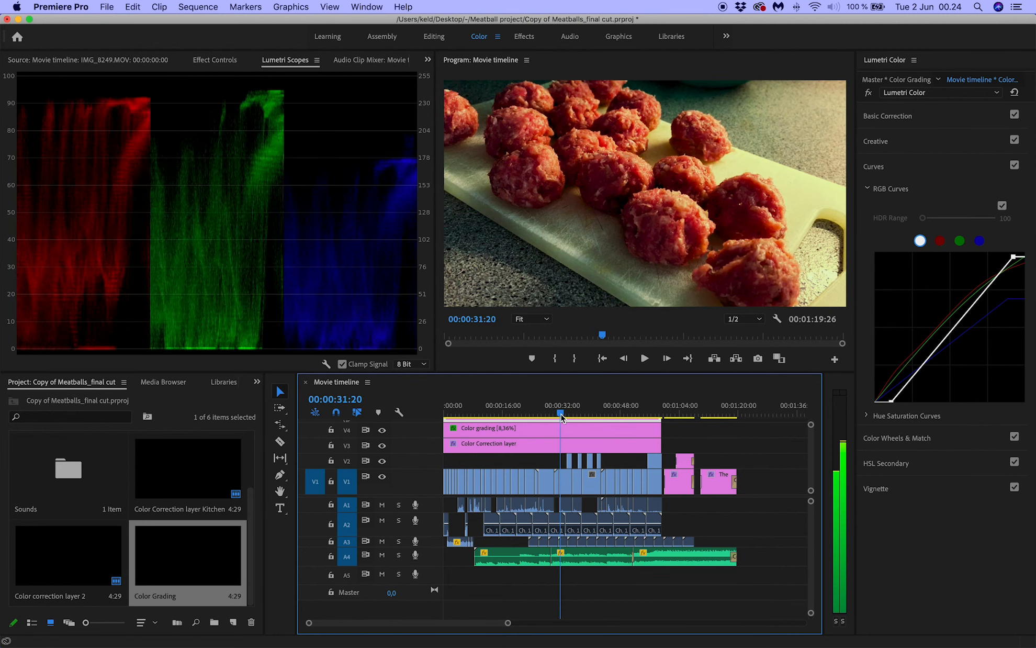
drag(558, 416, 554, 416)
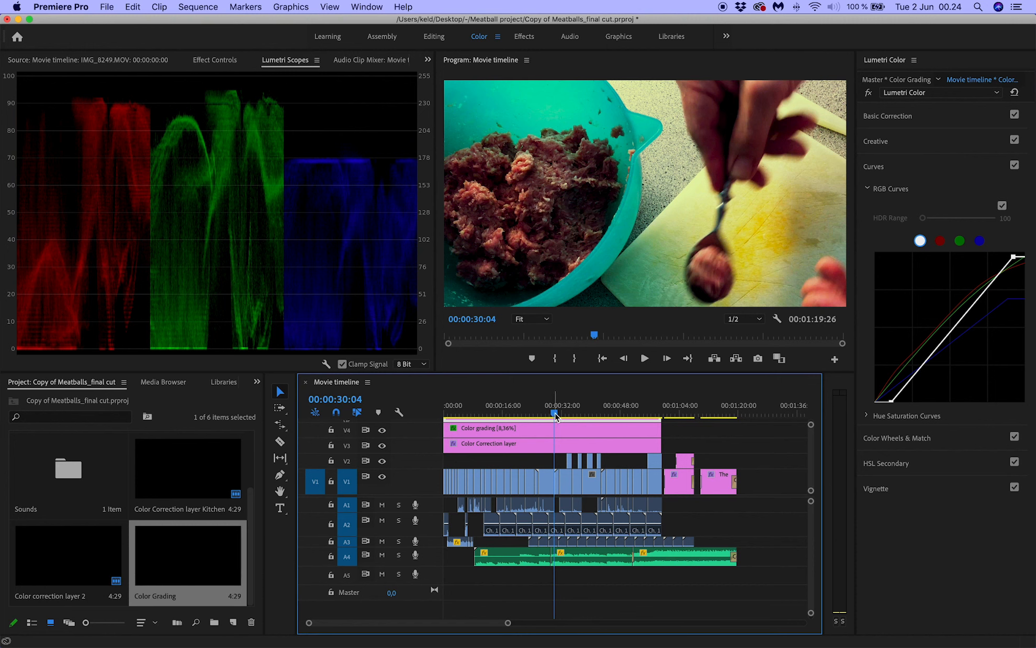
Step: Compare the bowl-mixing shot at 00:00:19:28 with the Color Grading layer's track V5 hidden and shown
drag(555, 416, 518, 415)
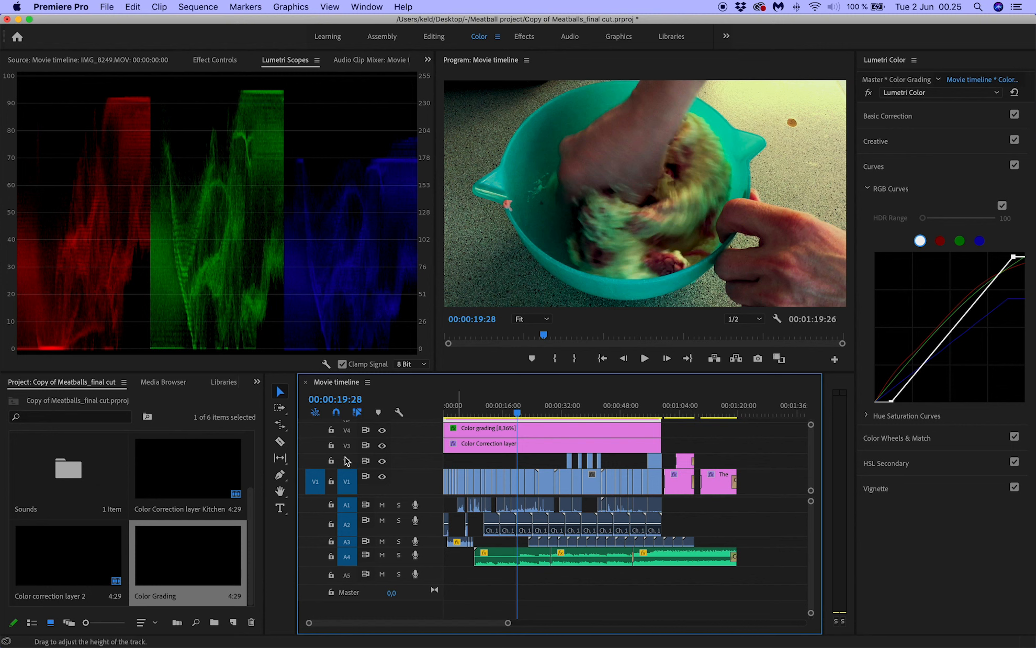
click(382, 430)
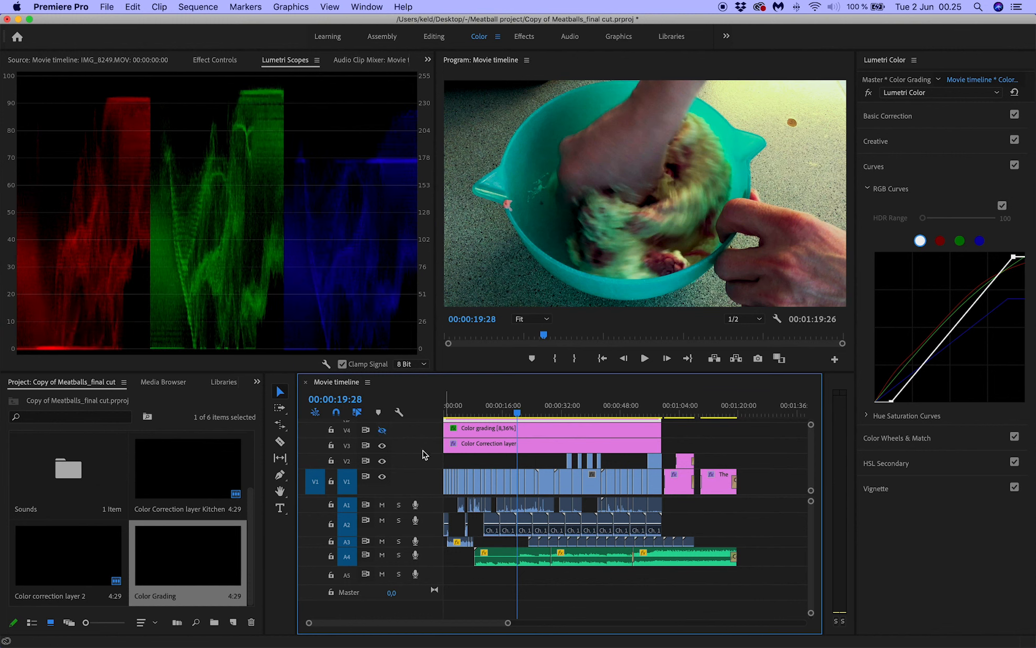
scroll(399, 447, up, 3)
click(382, 450)
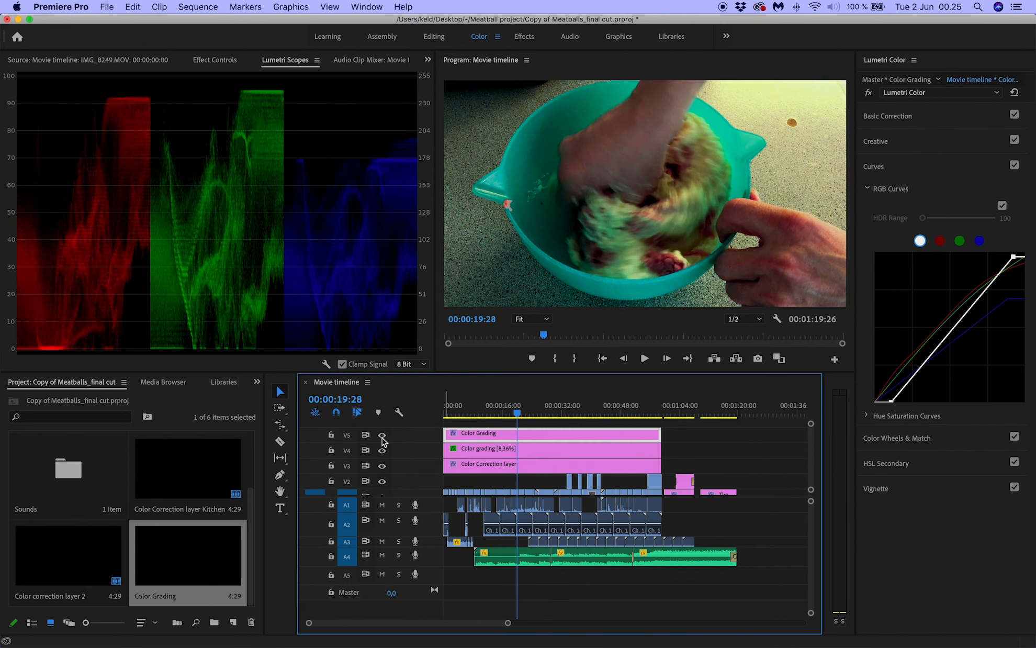
click(382, 435)
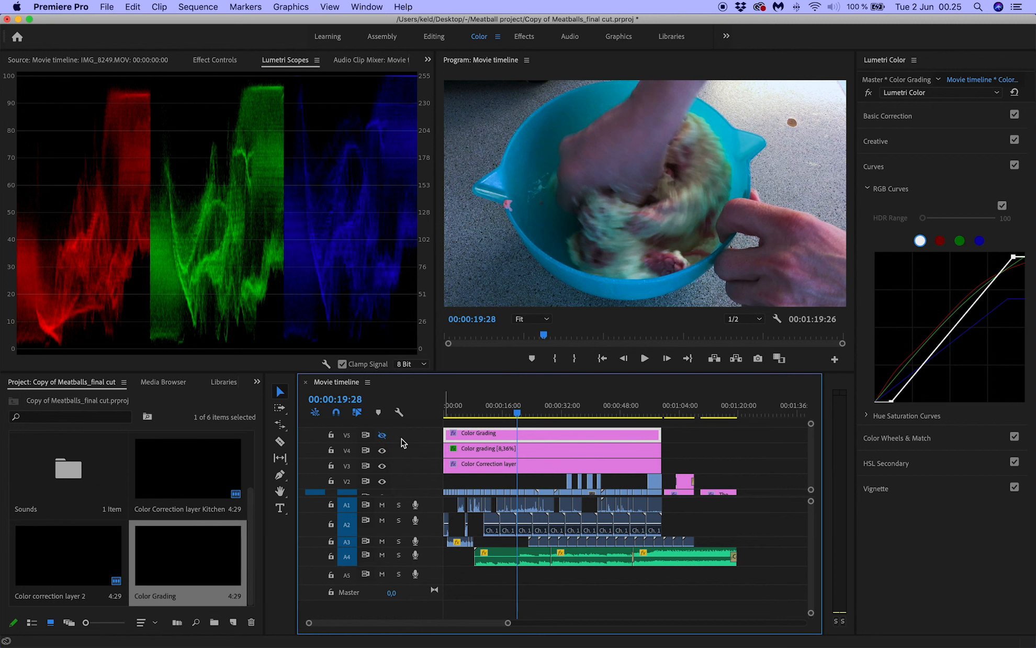
click(382, 437)
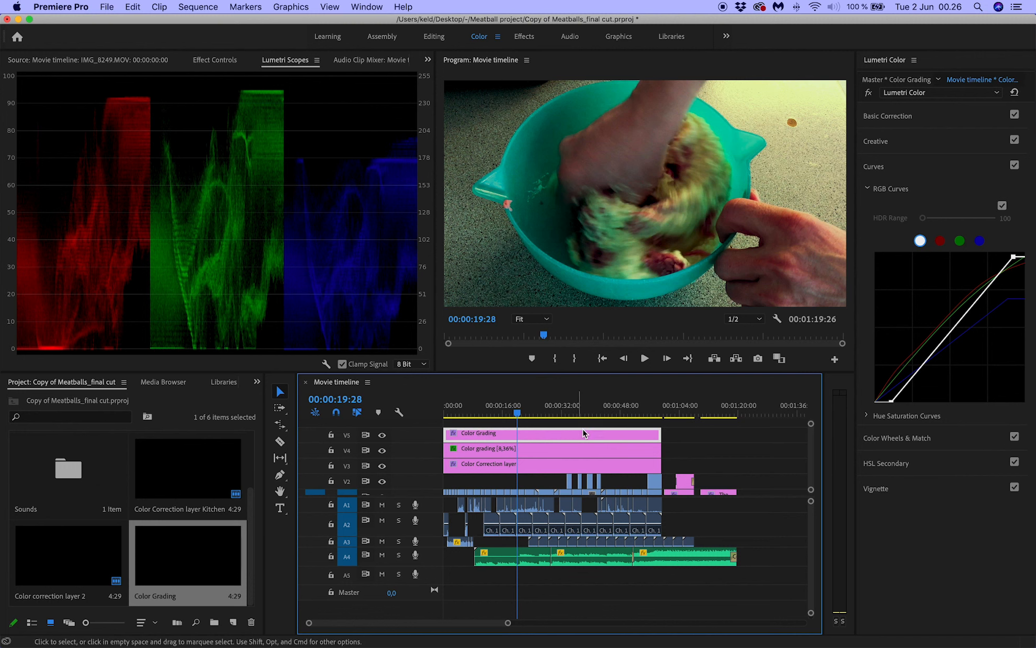
Step: Return to the raw meatball shot at 00:00:31:25 and collapse the RGB Curves and Curves sections
click(560, 415)
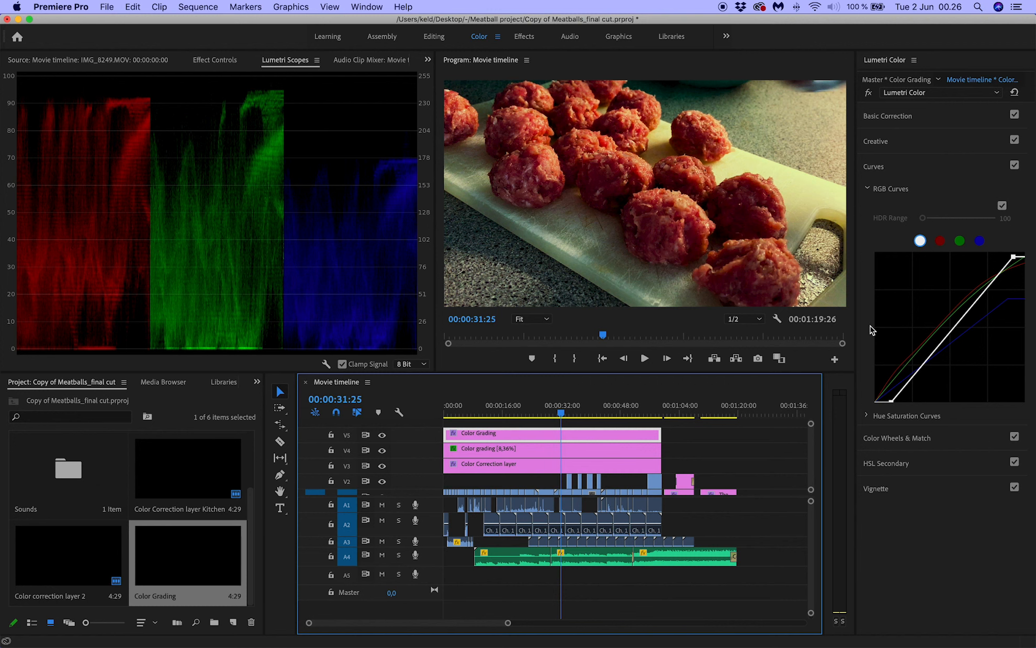
click(868, 189)
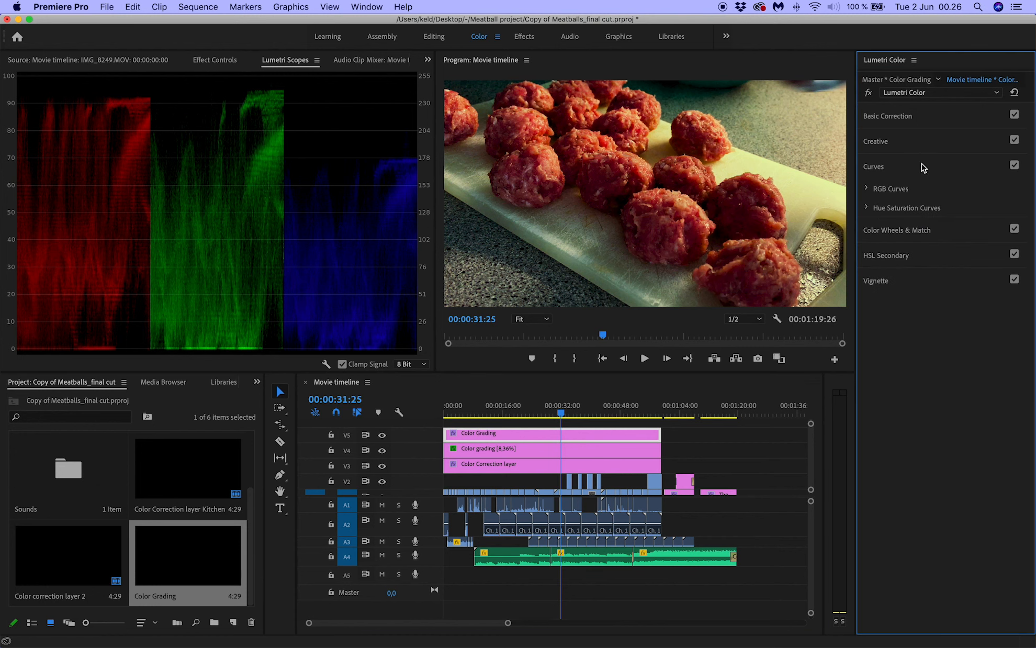
click(881, 167)
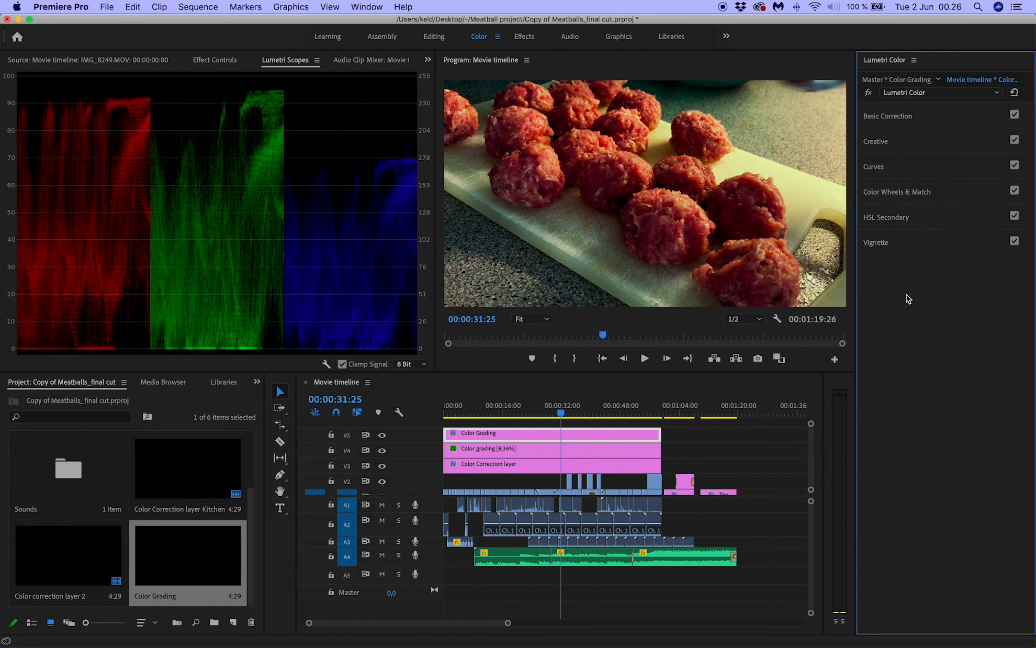